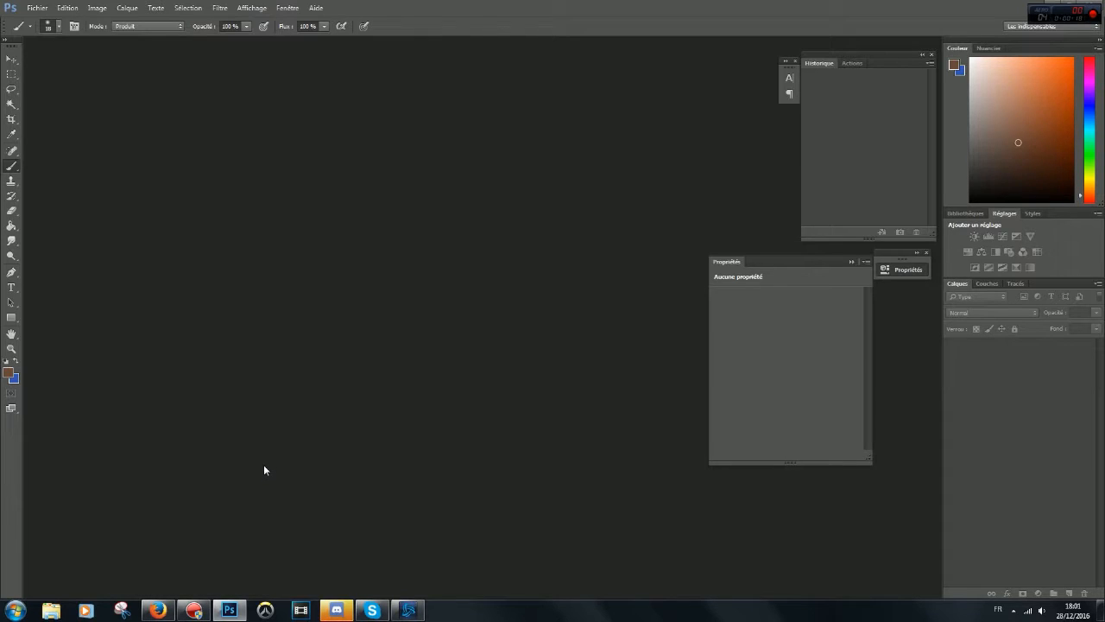
{"action": "left_click", "coordinate": [67, 7]}
{"action": "mouse_move", "coordinate": [45, 7]}
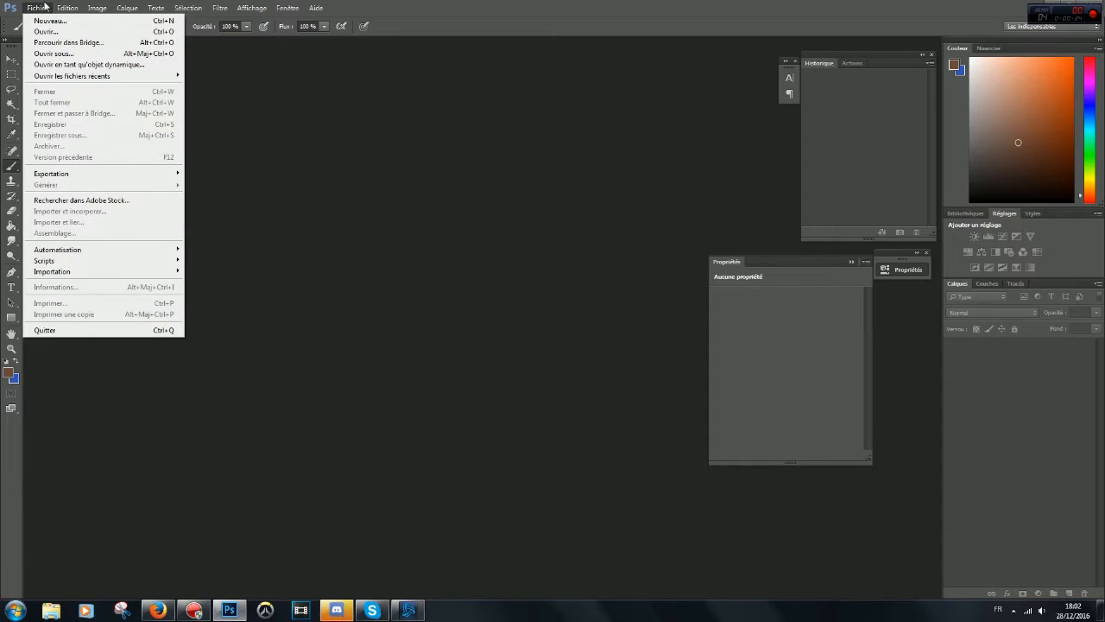
{"action": "mouse_move", "coordinate": [97, 7]}
{"action": "left_click", "coordinate": [147, 412]}
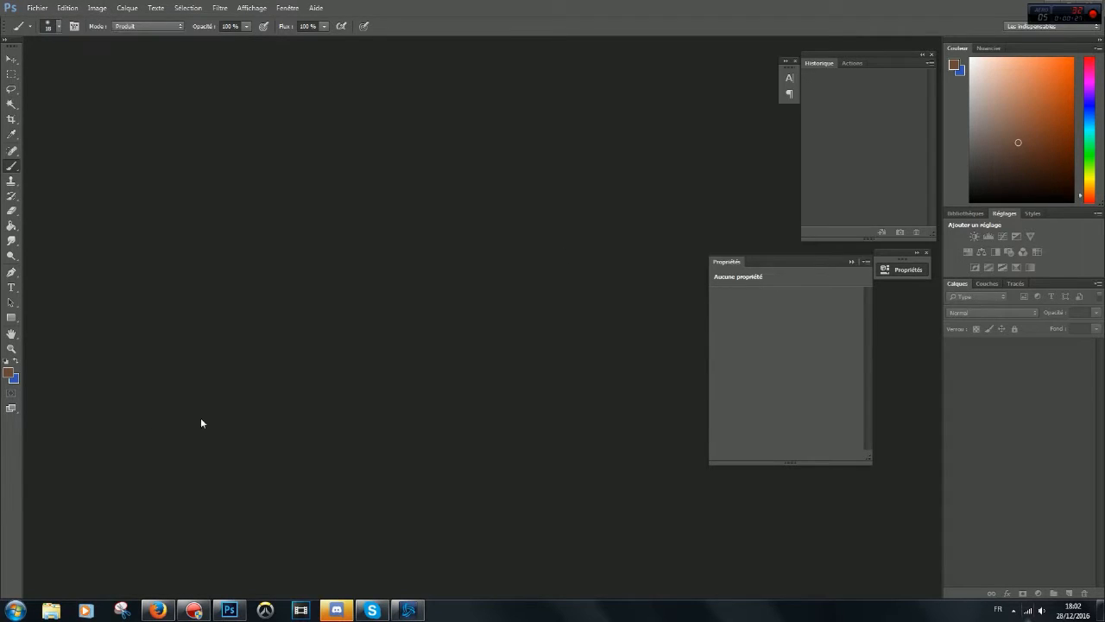
Step: Switch to the desktop and open the BACKROUNDS folder inside the Images folder
{"action": "left_click", "coordinate": [1100, 610]}
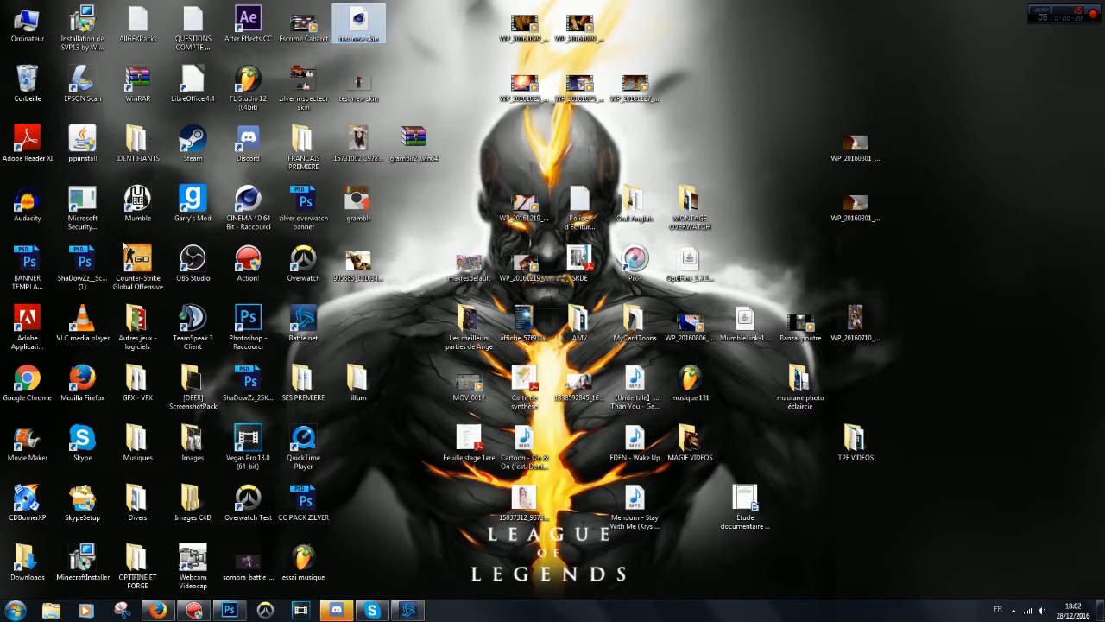
{"action": "double_click", "coordinate": [191, 438]}
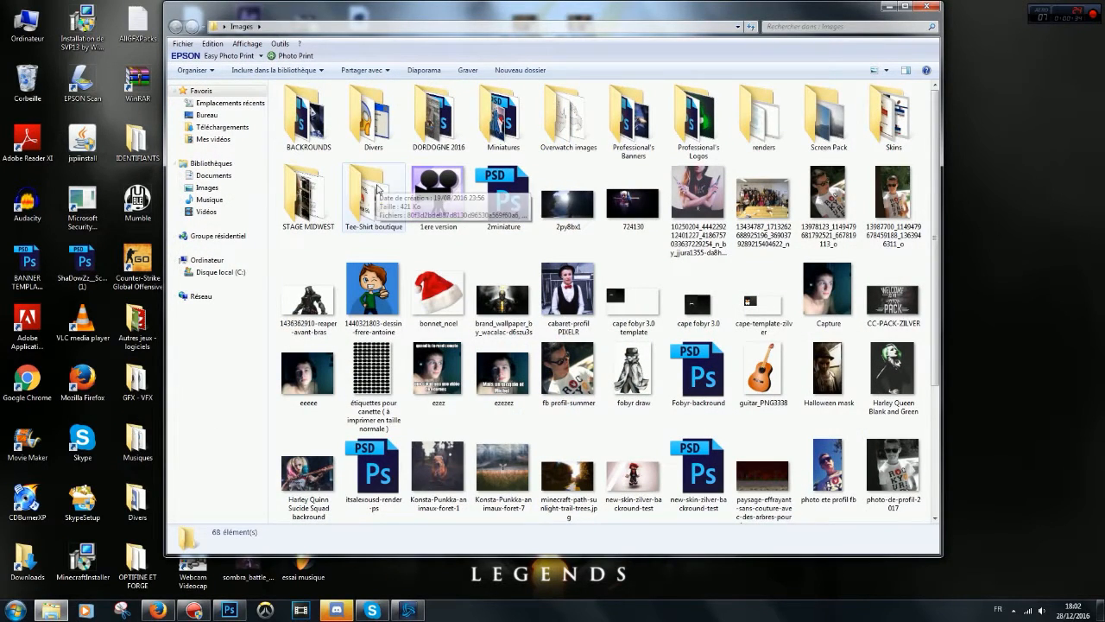
{"action": "double_click", "coordinate": [317, 121]}
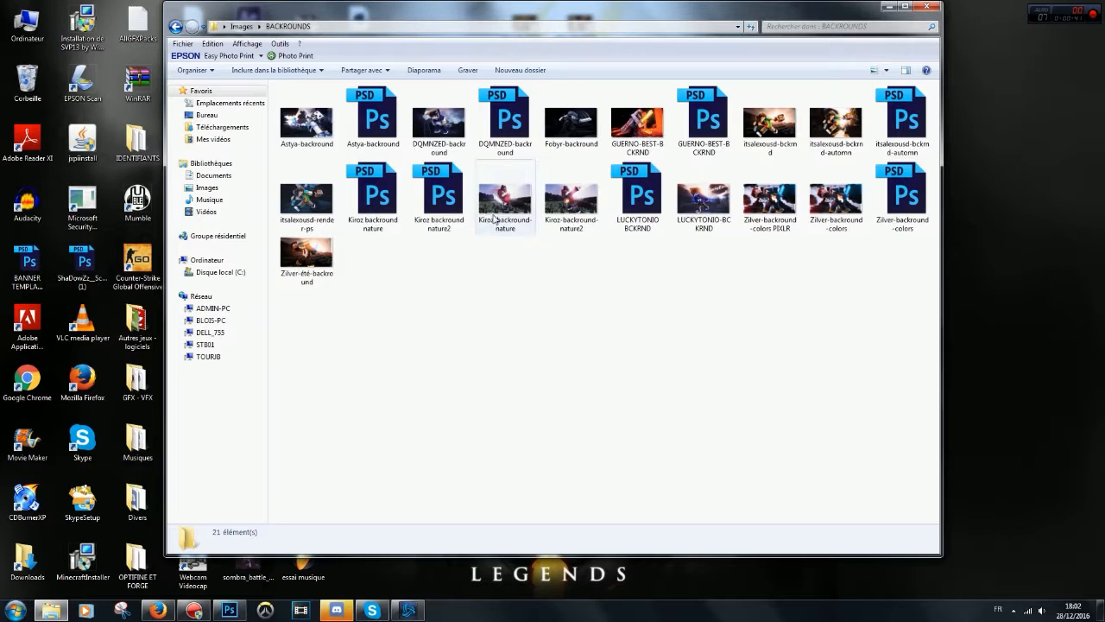
{"action": "left_click", "coordinate": [570, 203]}
{"action": "left_click", "coordinate": [650, 369]}
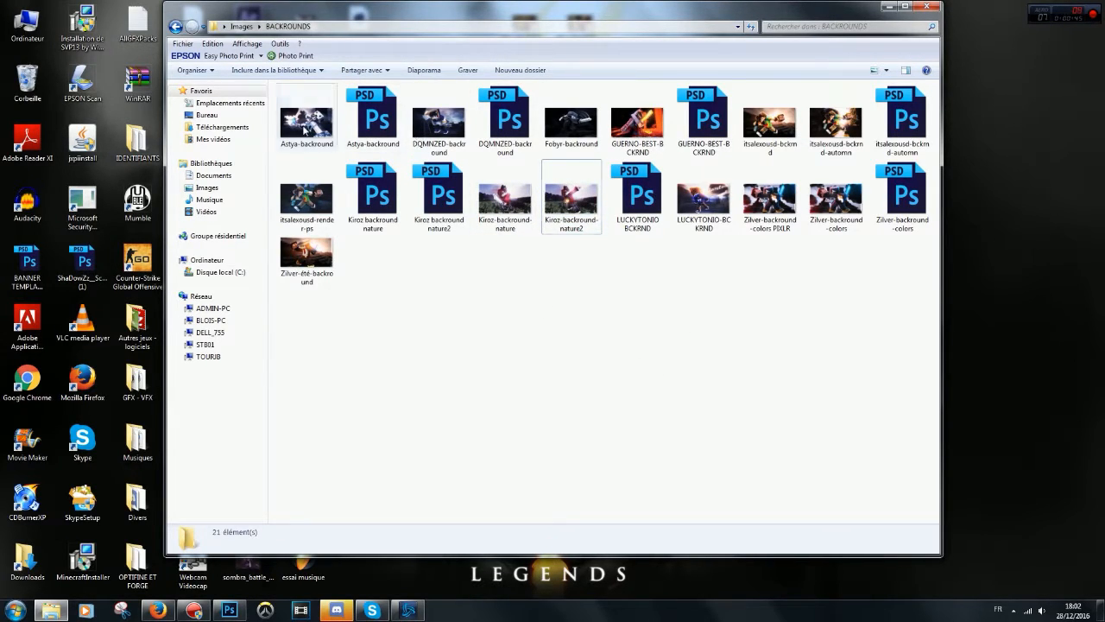
Step: View the finished background images one after another, starting with Astya-backround, and close the photo viewer
{"action": "double_click", "coordinate": [303, 130]}
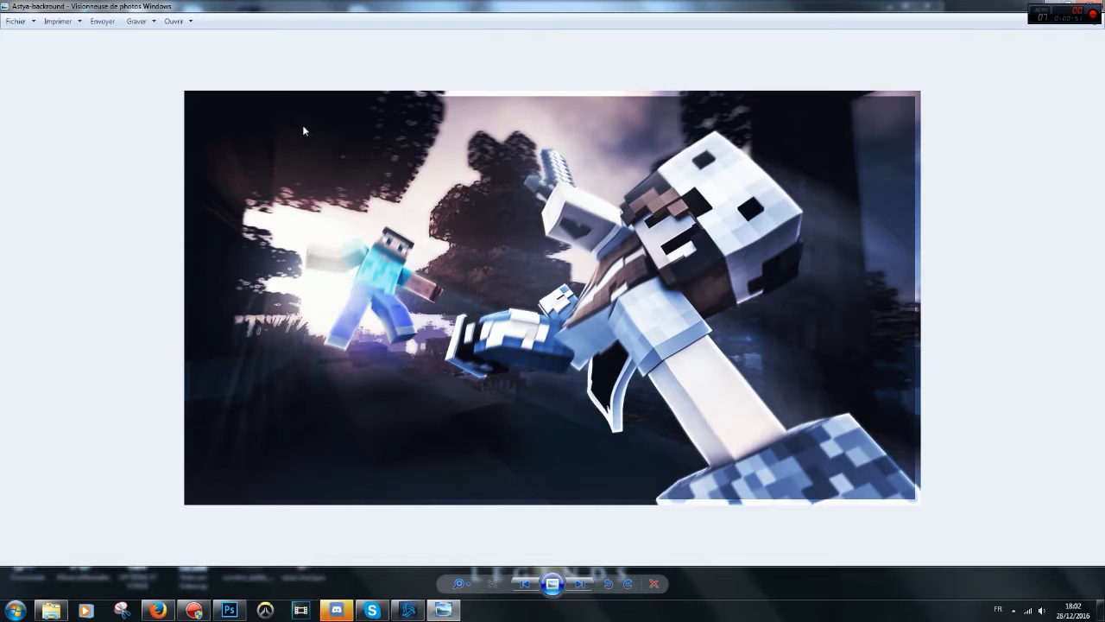
{"action": "key", "text": "Right"}
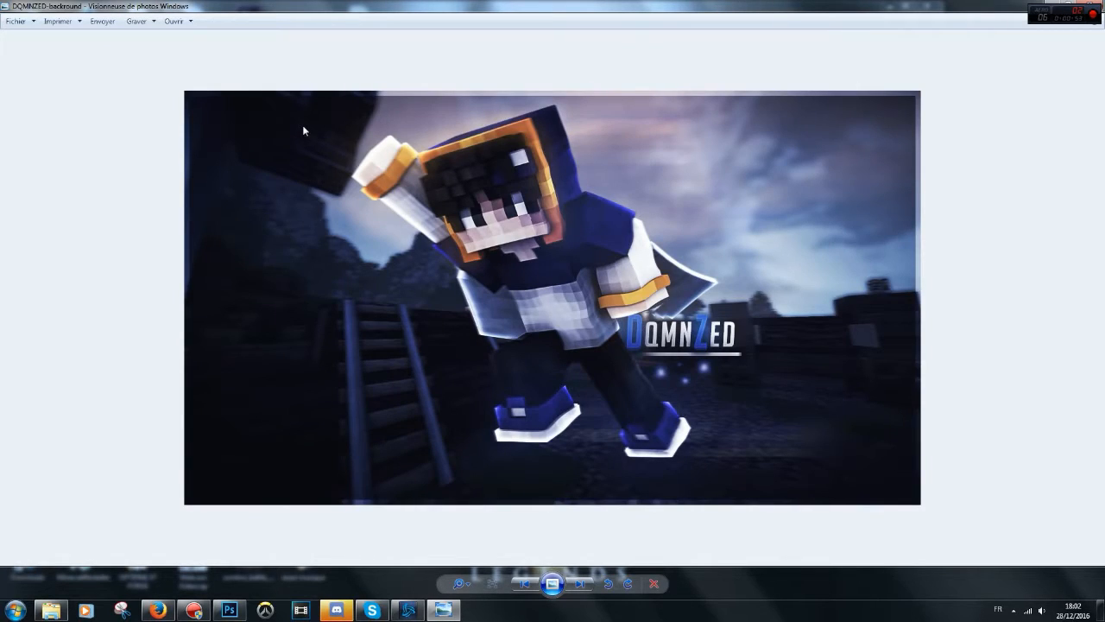
{"action": "key", "text": "Right"}
{"action": "key", "text": "Right"}
{"action": "key", "text": "Right"}
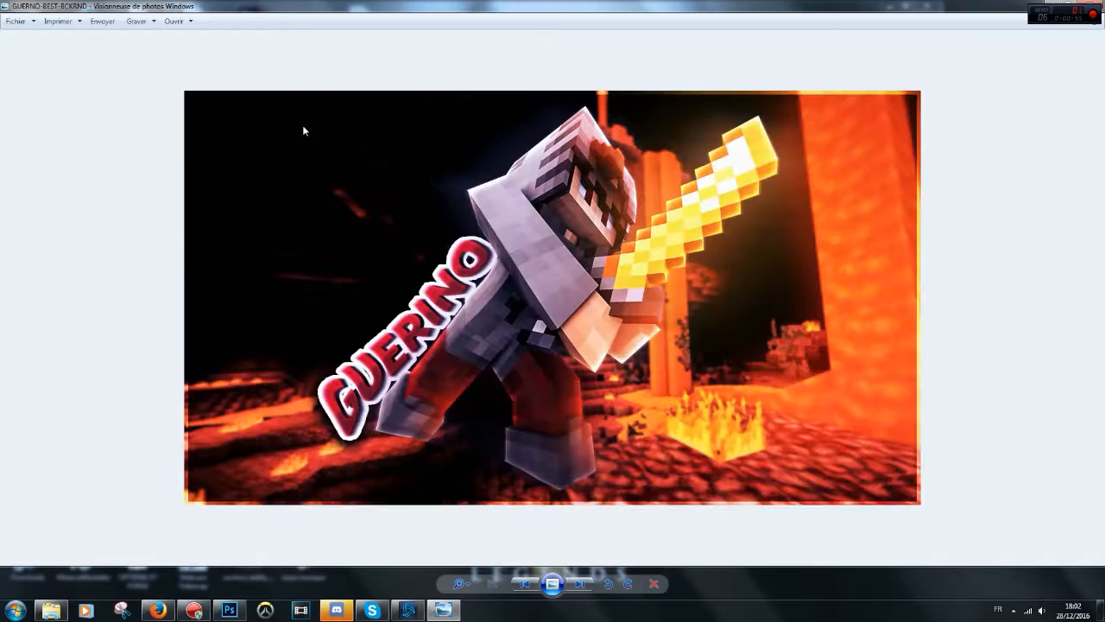
{"action": "key", "text": "Right"}
{"action": "key", "text": "Right"}
{"action": "key", "text": "Right"}
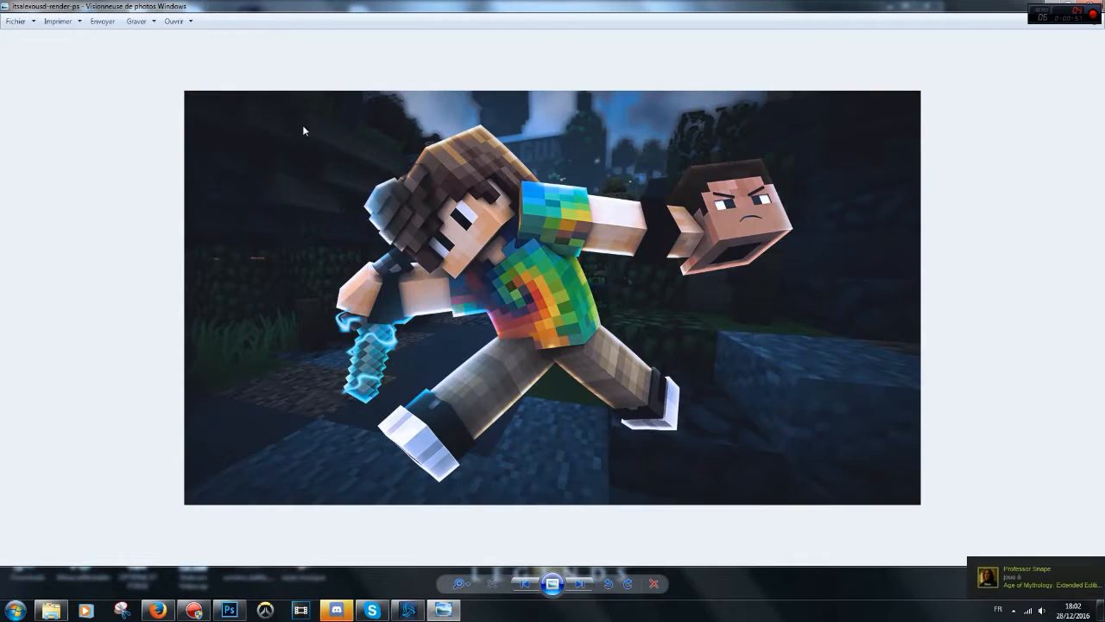
{"action": "key", "text": "Right"}
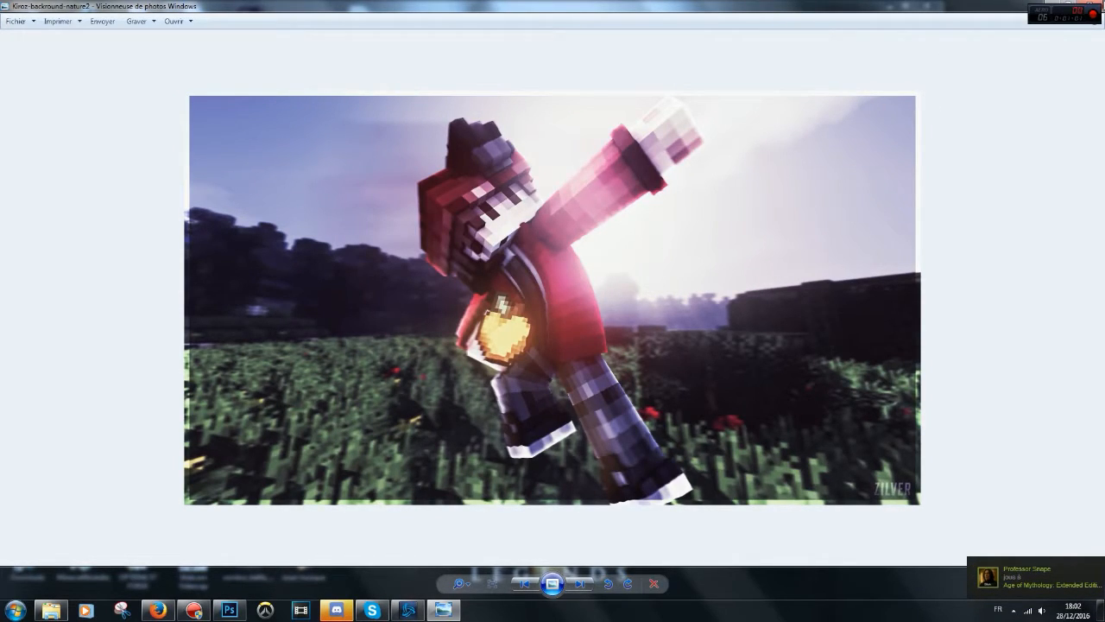
{"action": "key", "text": "Escape"}
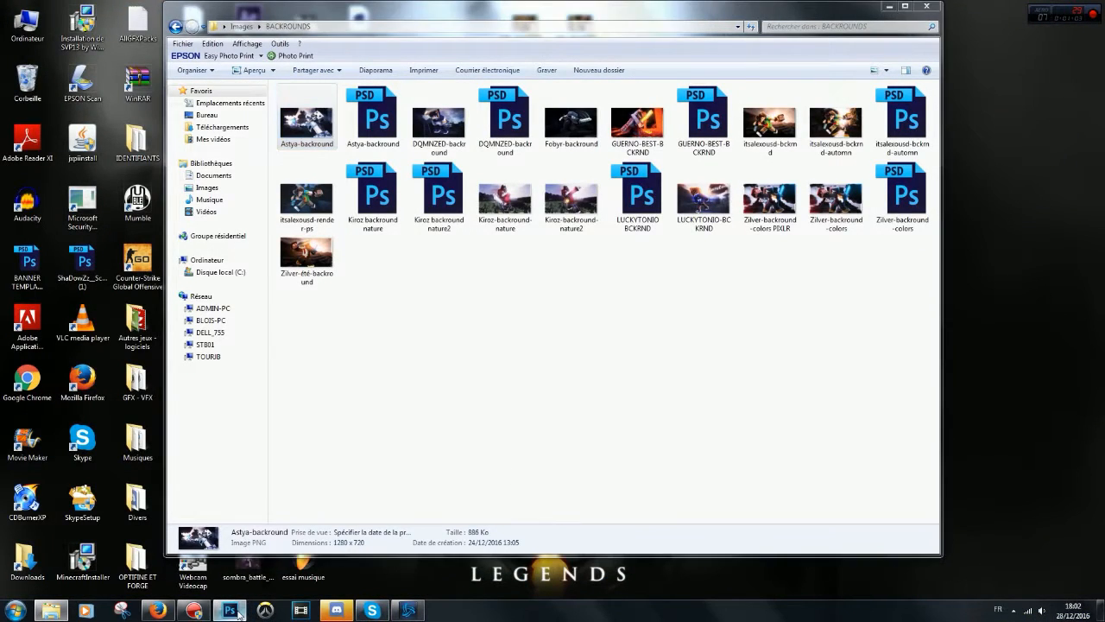
Step: Switch to Photoshop and create a new document 1280 pixels wide and 720 pixels high
{"action": "left_click", "coordinate": [238, 614]}
{"action": "left_click", "coordinate": [38, 8]}
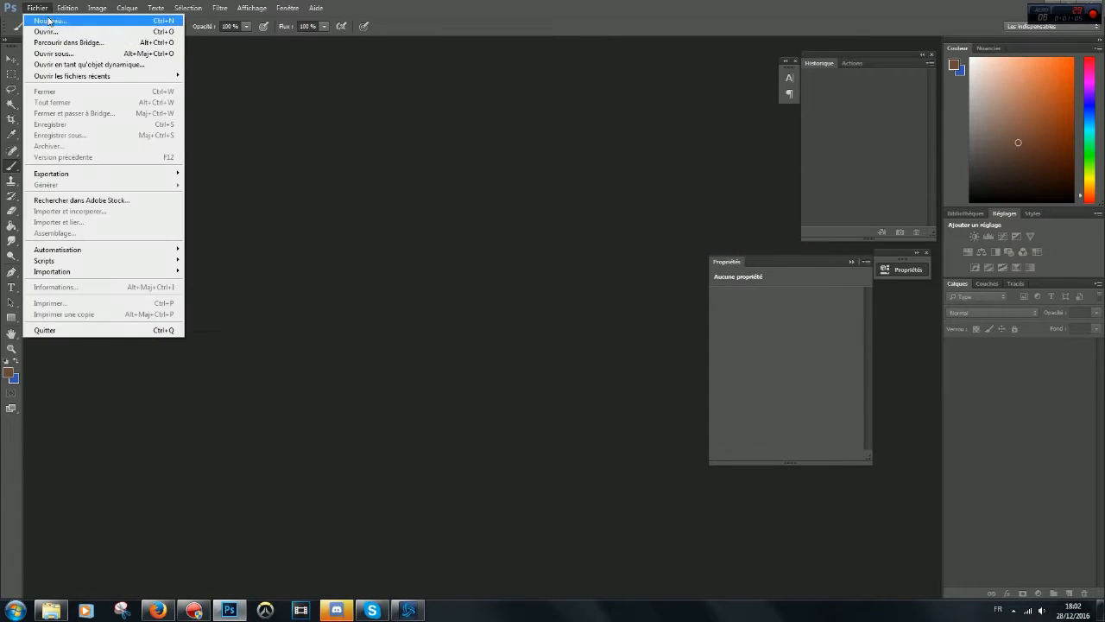
{"action": "left_click", "coordinate": [50, 20]}
{"action": "key", "text": "Tab"}
{"action": "type", "text": "12"}
{"action": "key", "text": "Tab"}
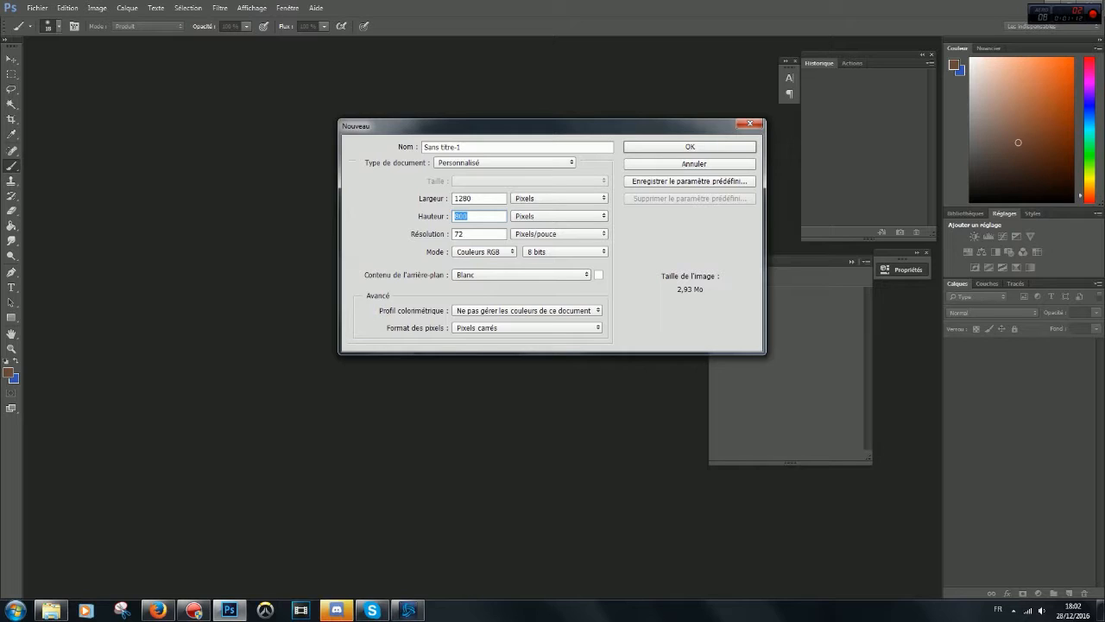
{"action": "type", "text": "120"}
{"action": "key", "text": "BackSpace"}
{"action": "key", "text": "BackSpace"}
{"action": "type", "text": "720"}
{"action": "key", "text": "Return"}
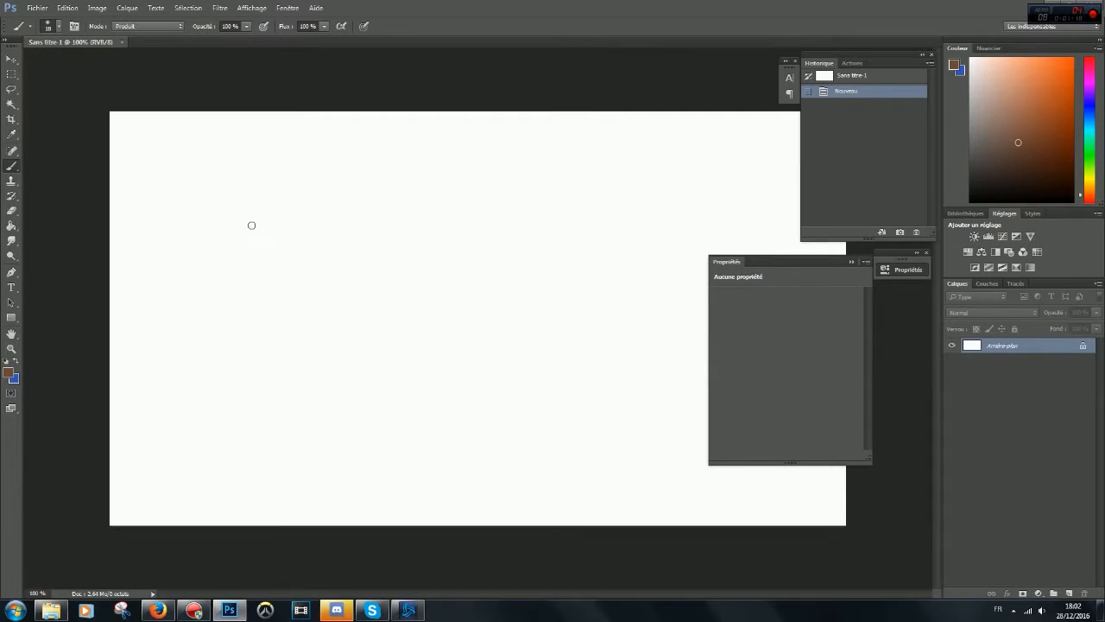
Step: Collapse the Properties panel to clear the canvas area and enlarge the brush tip to about 196 px
{"action": "scroll", "coordinate": [400, 254], "scroll_direction": "down", "scroll_amount": 3}
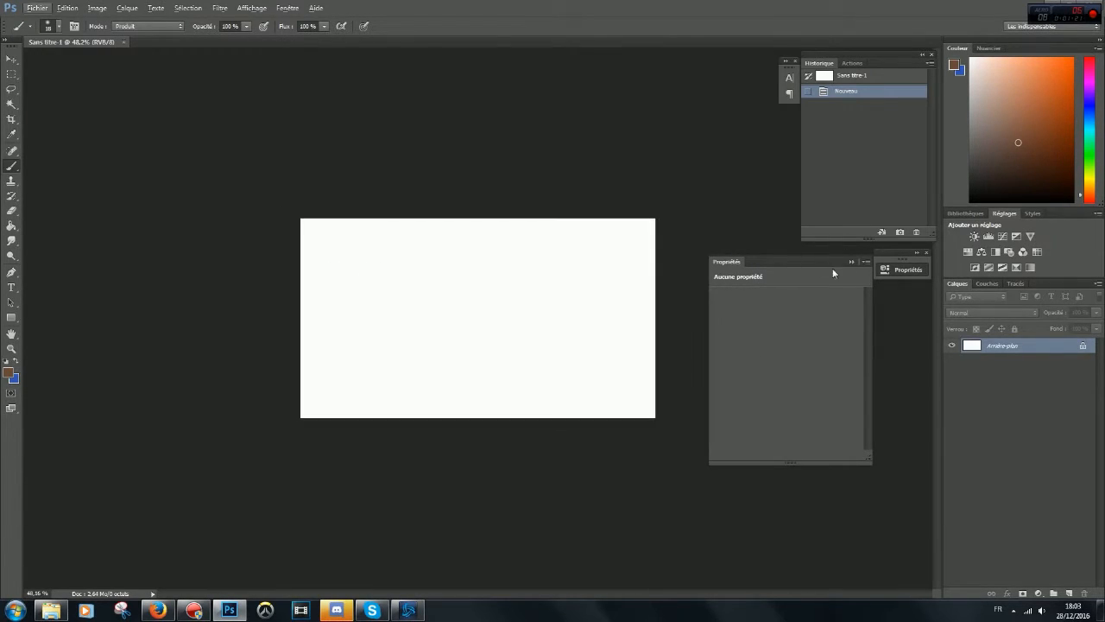
{"action": "left_click", "coordinate": [853, 262]}
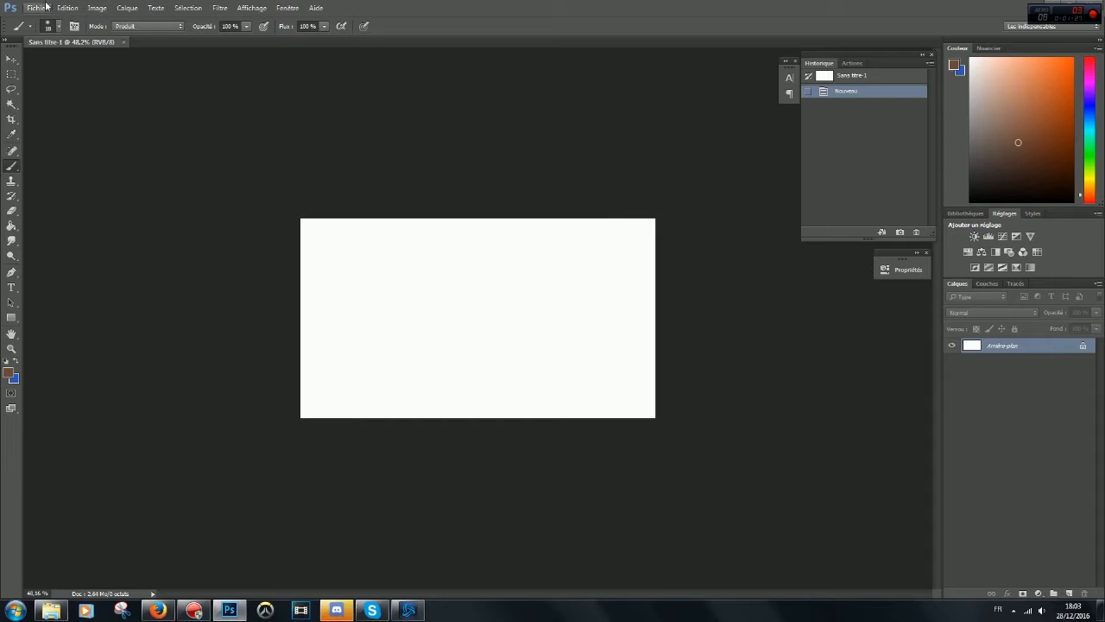
{"action": "left_click", "coordinate": [73, 26]}
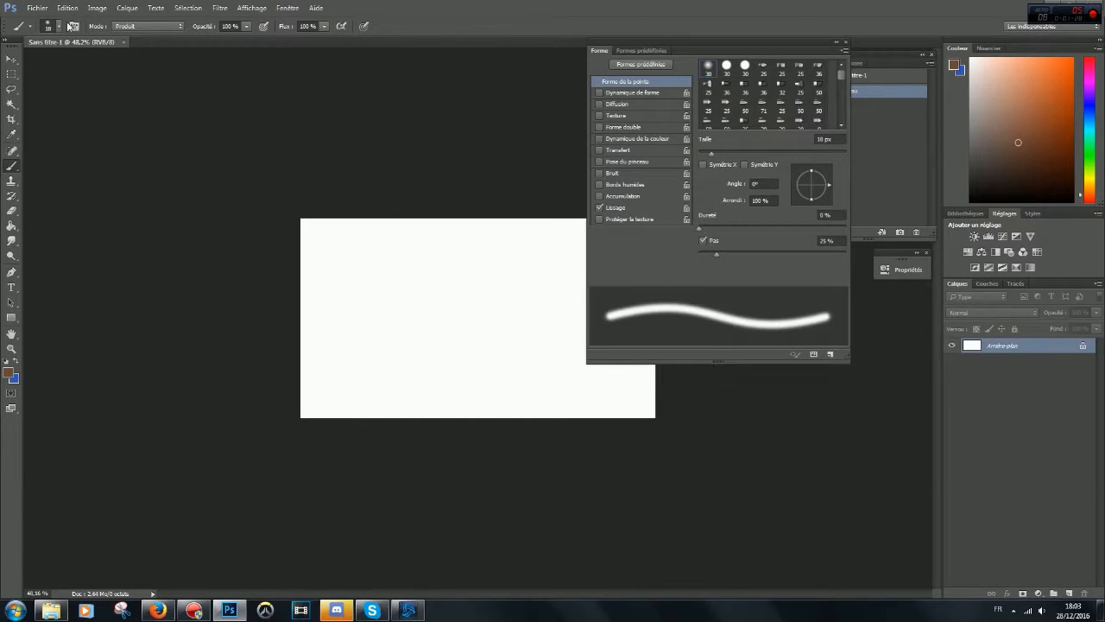
{"action": "left_click", "coordinate": [846, 43]}
{"action": "left_click_drag", "start_coordinate": [466, 292], "coordinate": [488, 293], "text": "alt"}
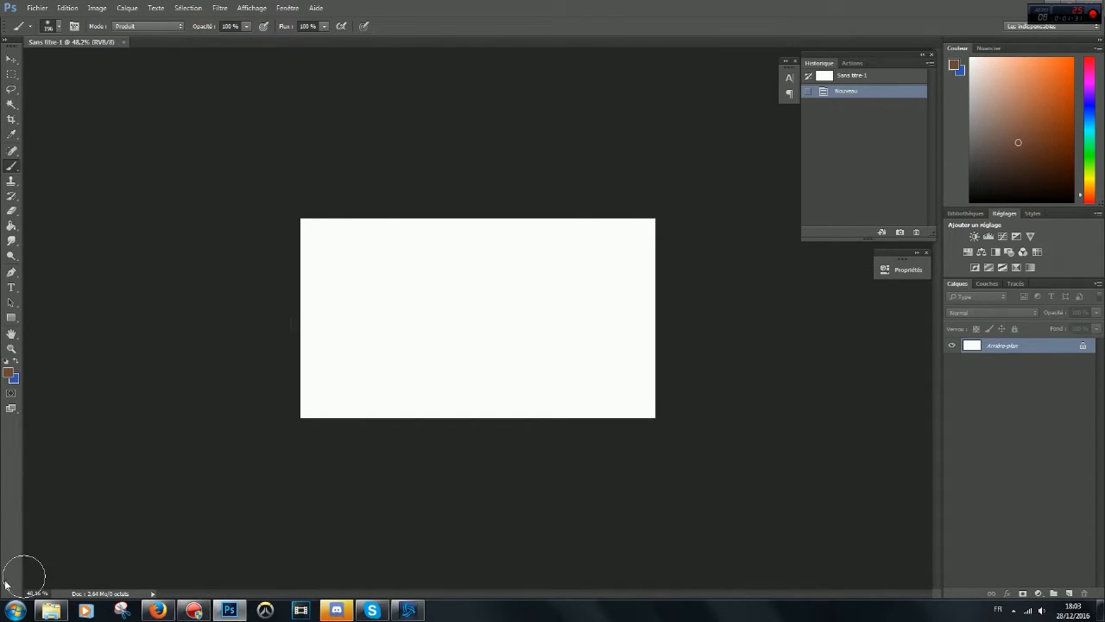
Step: Switch to Windows Explorer and open the Zilver C4D folder inside the desktop's Images C4D folder
{"action": "left_click", "coordinate": [51, 610]}
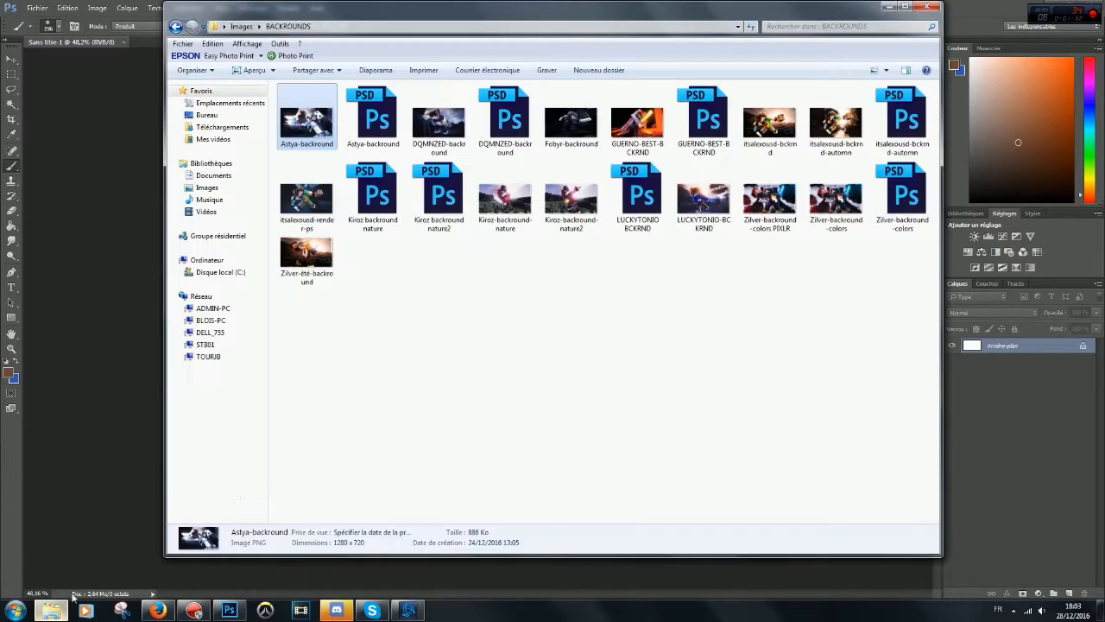
{"action": "left_click", "coordinate": [204, 115]}
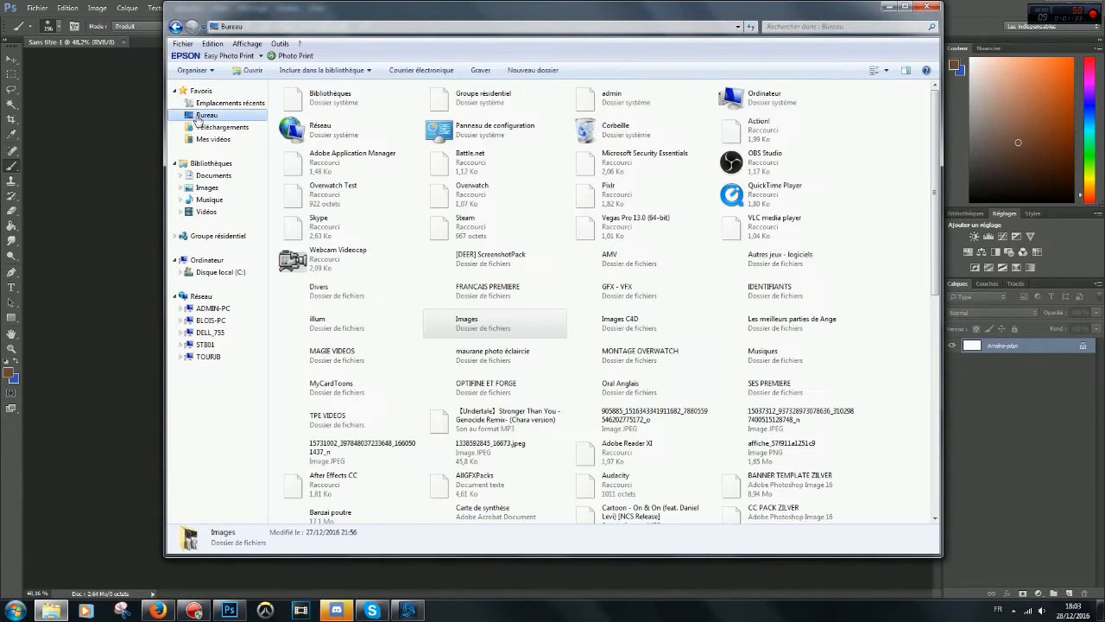
{"action": "double_click", "coordinate": [669, 332]}
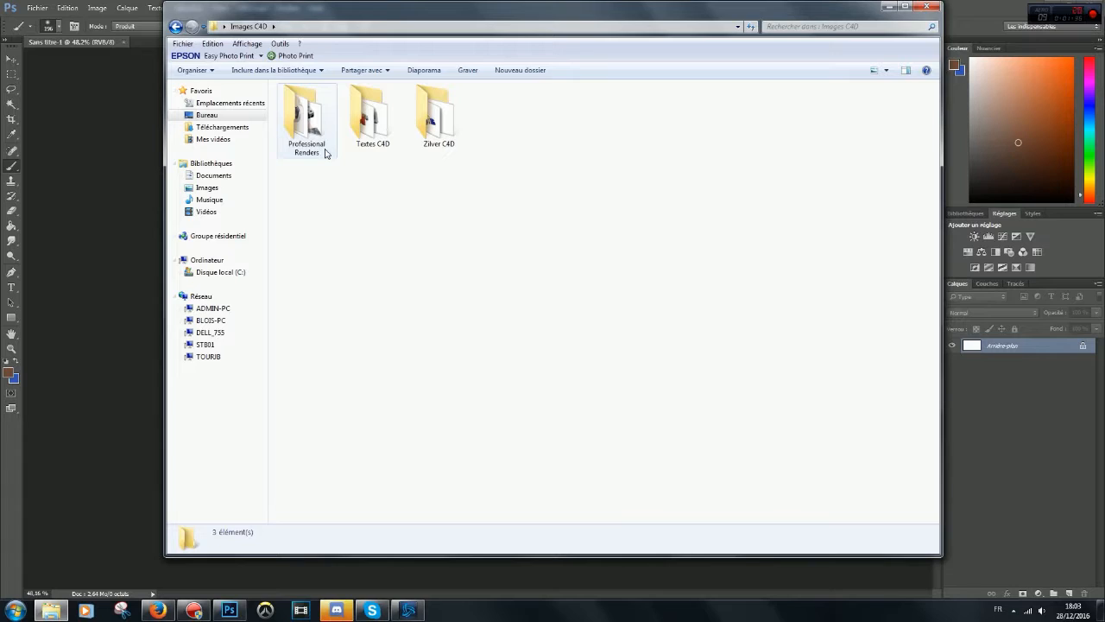
{"action": "double_click", "coordinate": [418, 145]}
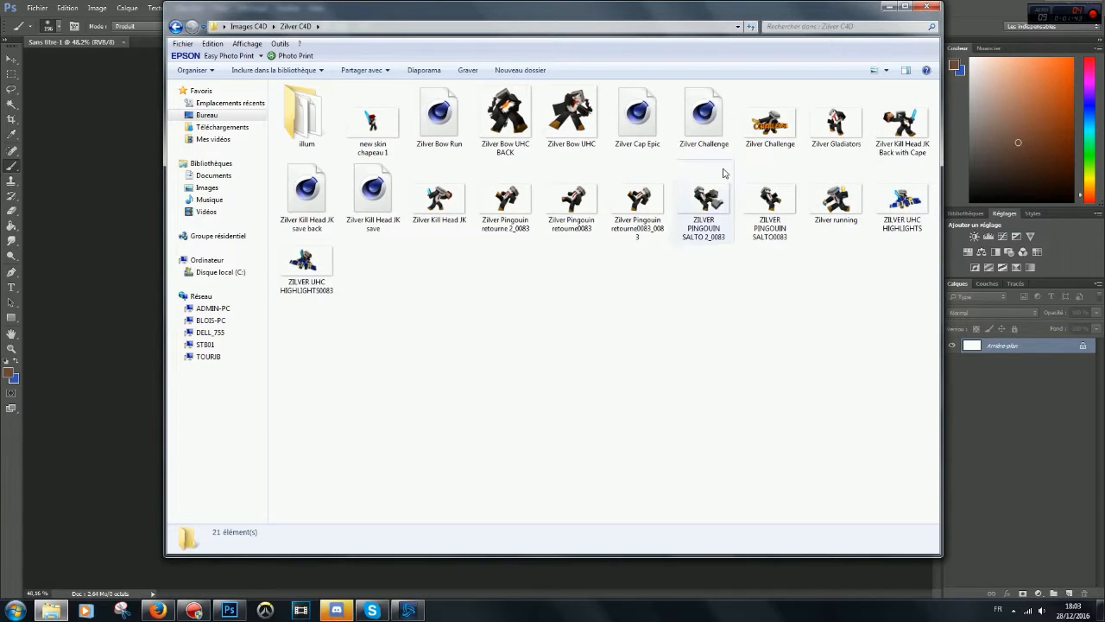
{"action": "left_click", "coordinate": [439, 116]}
{"action": "left_click", "coordinate": [364, 129]}
{"action": "left_click_drag", "start_coordinate": [518, 11], "coordinate": [844, 81]}
{"action": "left_click_drag", "start_coordinate": [697, 185], "coordinate": [375, 291]}
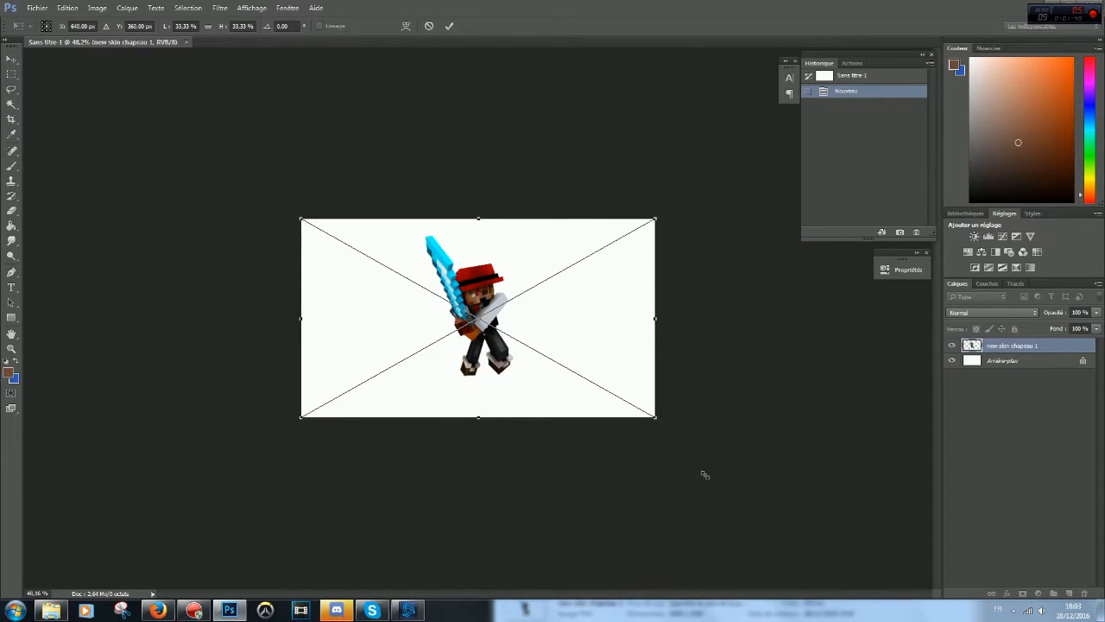
{"action": "left_click_drag", "start_coordinate": [655, 417], "coordinate": [716, 451]}
{"action": "left_click_drag", "start_coordinate": [305, 216], "coordinate": [188, 185]}
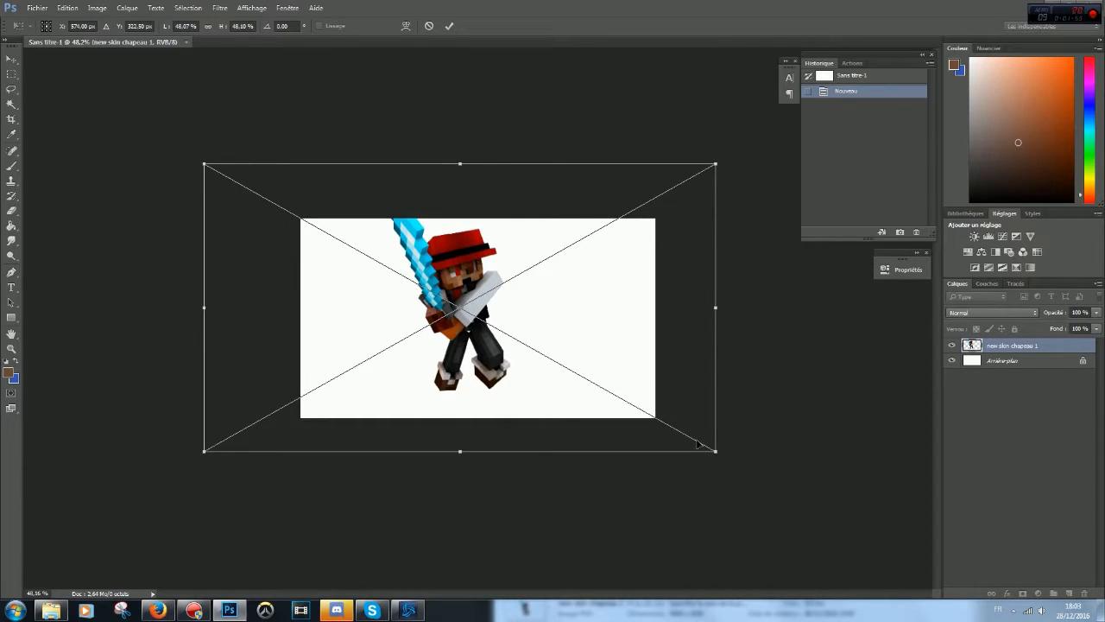
{"action": "left_click_drag", "start_coordinate": [716, 451], "coordinate": [768, 482]}
{"action": "key", "text": "Escape"}
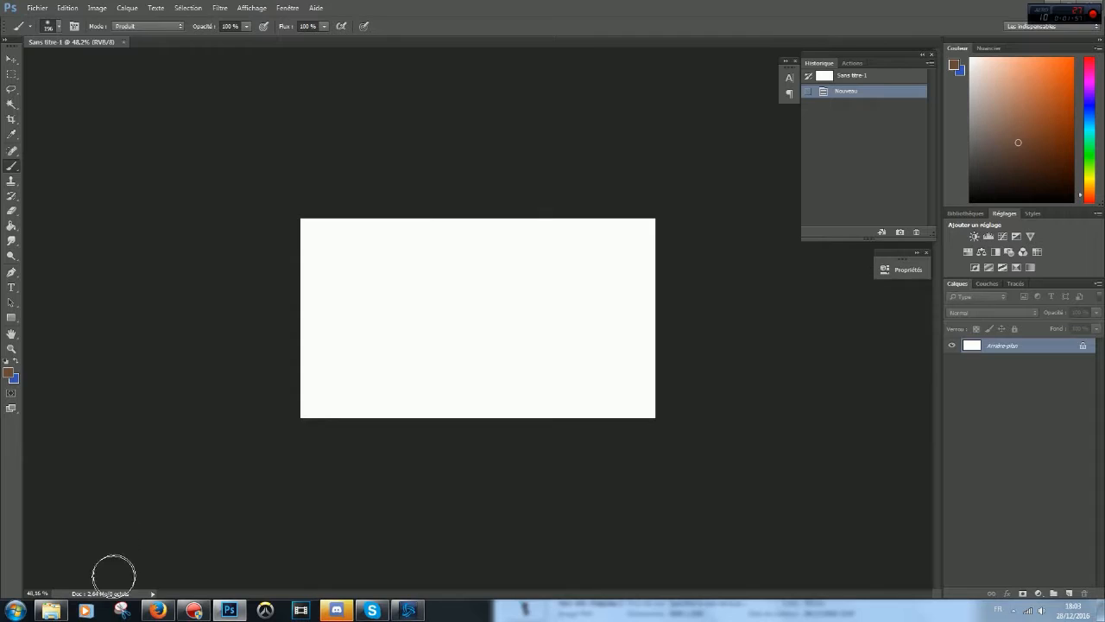
Step: Open the desktop's [DEER] ScreenshotPack folder in a maximized window and browse the screenshots in its Day folder
{"action": "left_click", "coordinate": [1100, 610]}
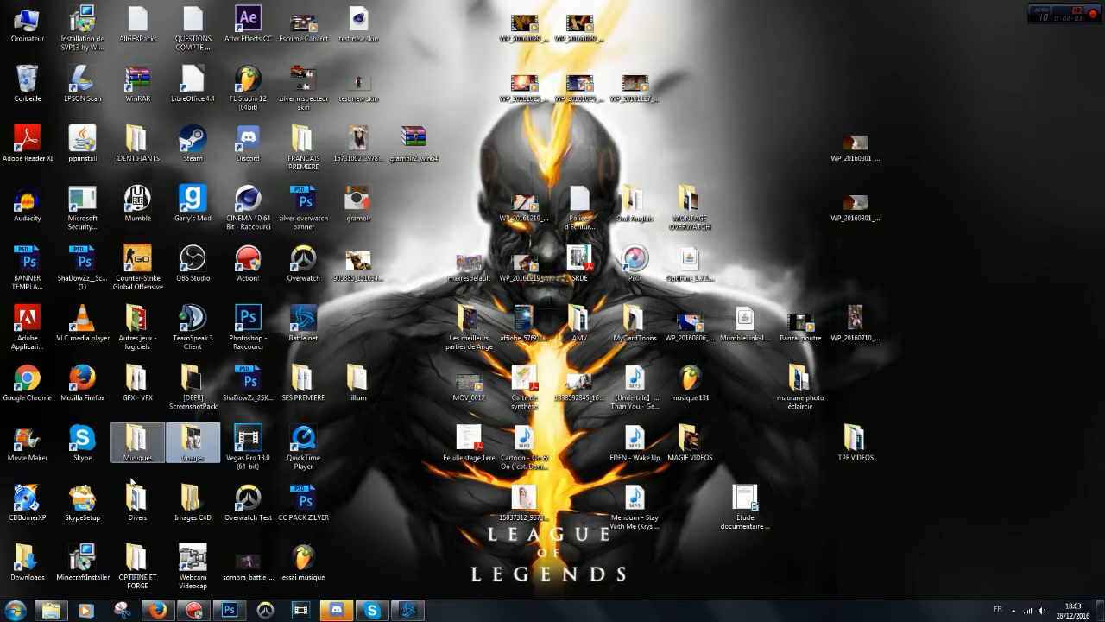
{"action": "double_click", "coordinate": [192, 380]}
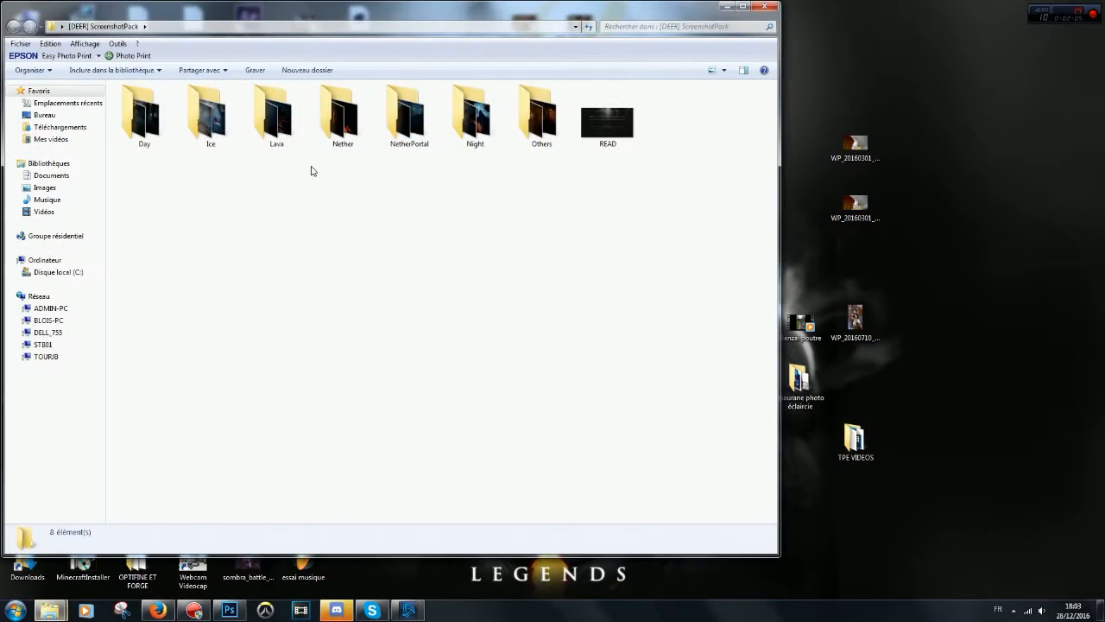
{"action": "double_click", "coordinate": [450, 33]}
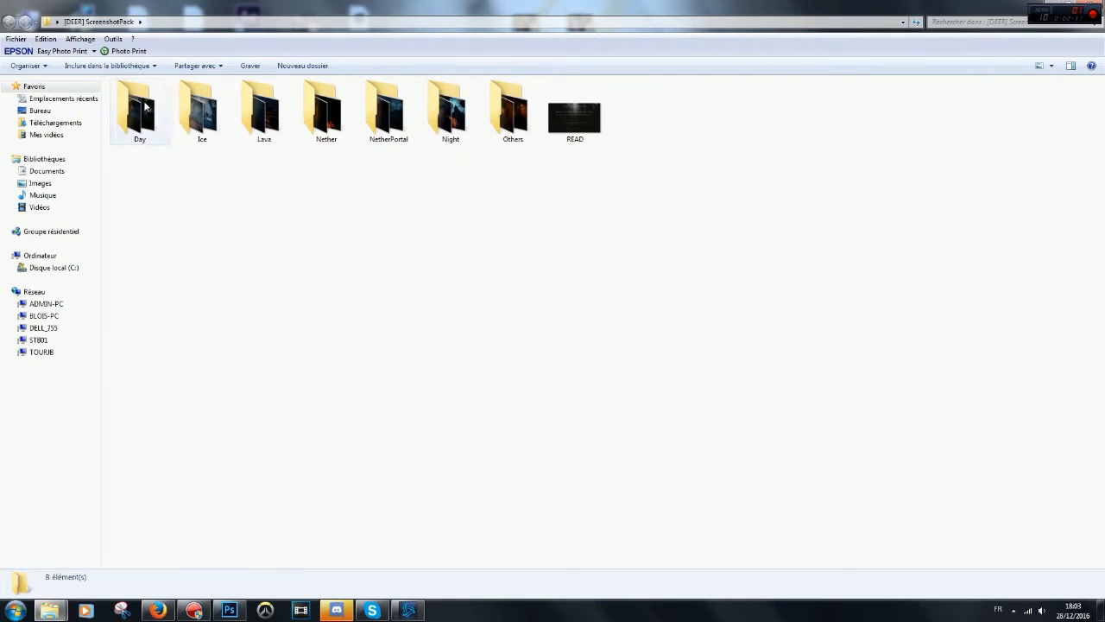
{"action": "left_click_drag", "start_coordinate": [496, 248], "coordinate": [632, 113]}
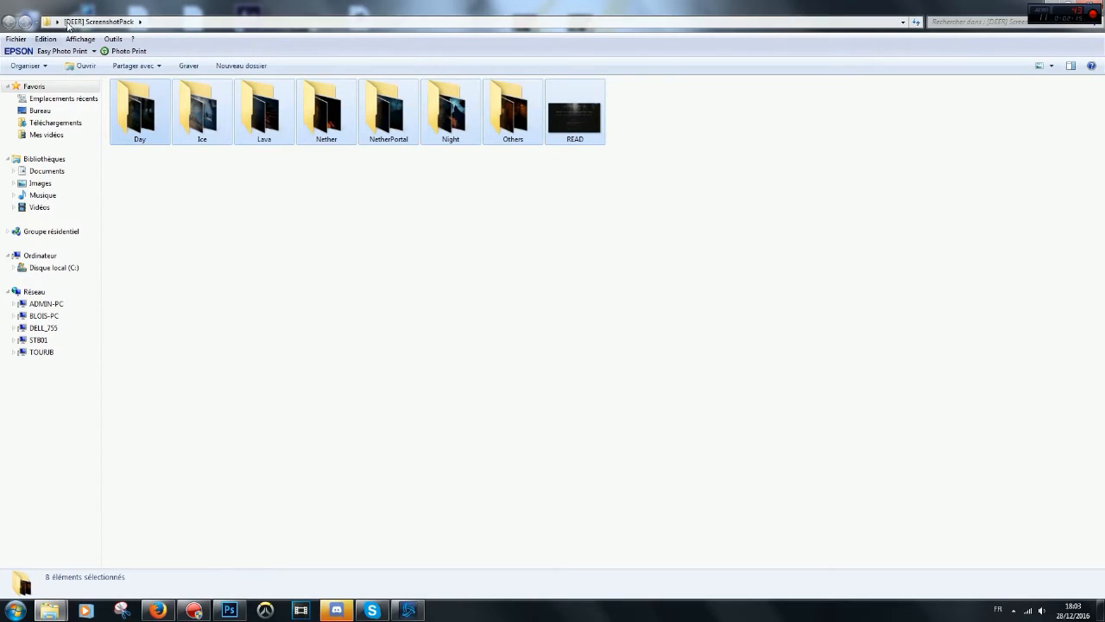
{"action": "left_click", "coordinate": [339, 323]}
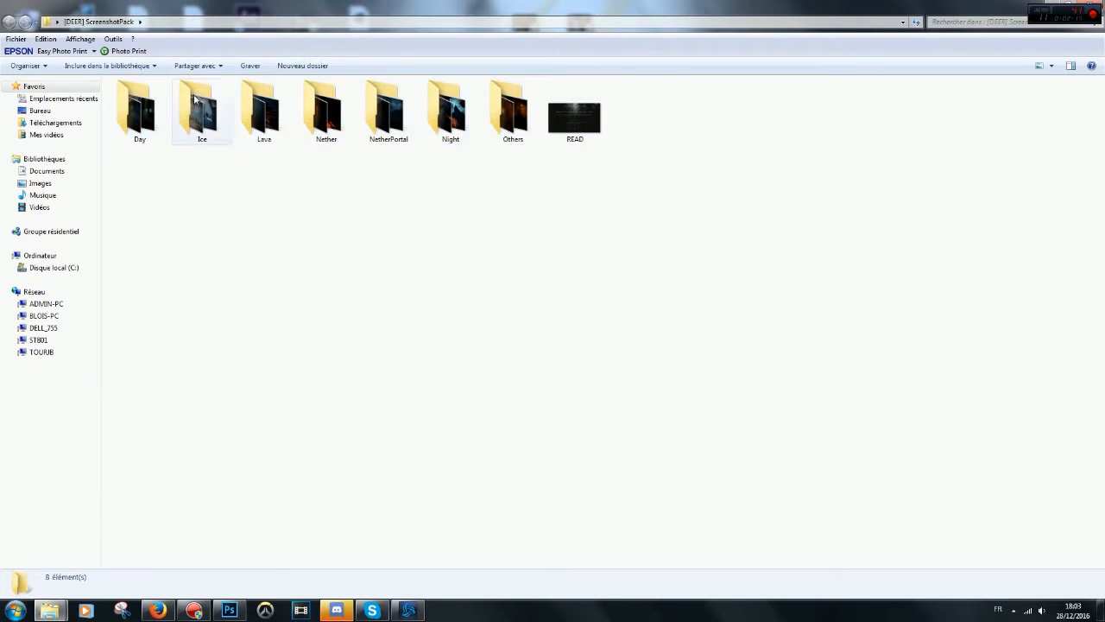
{"action": "double_click", "coordinate": [140, 112]}
{"action": "scroll", "coordinate": [361, 205], "scroll_direction": "down", "scroll_amount": 10}
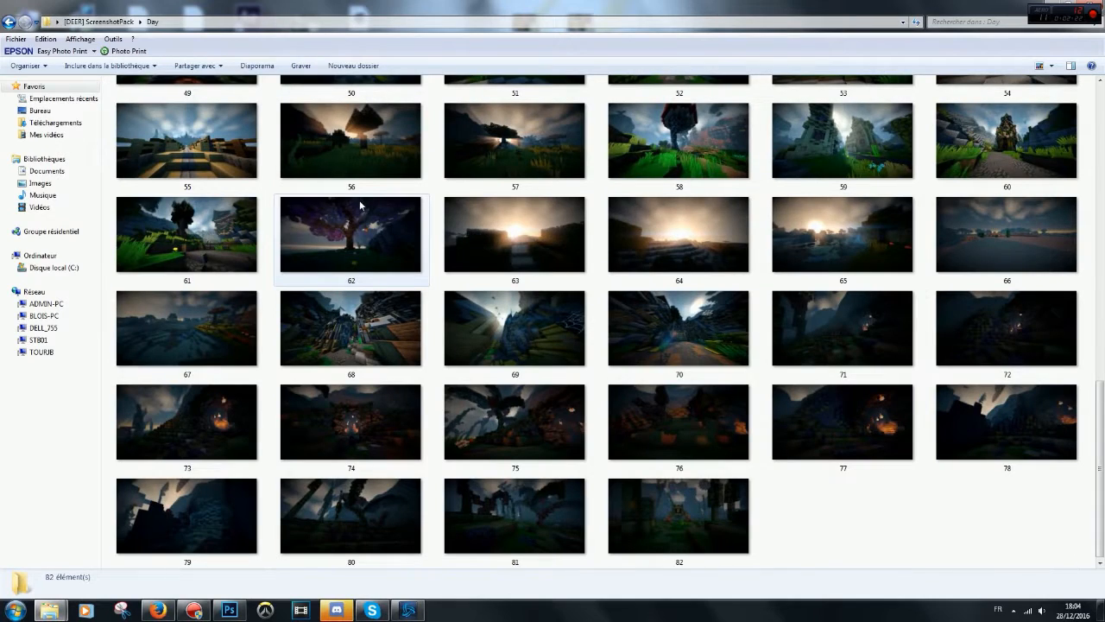
Step: Search the computer for "GFX" and open the folder of graphics packs
{"action": "key", "text": "super"}
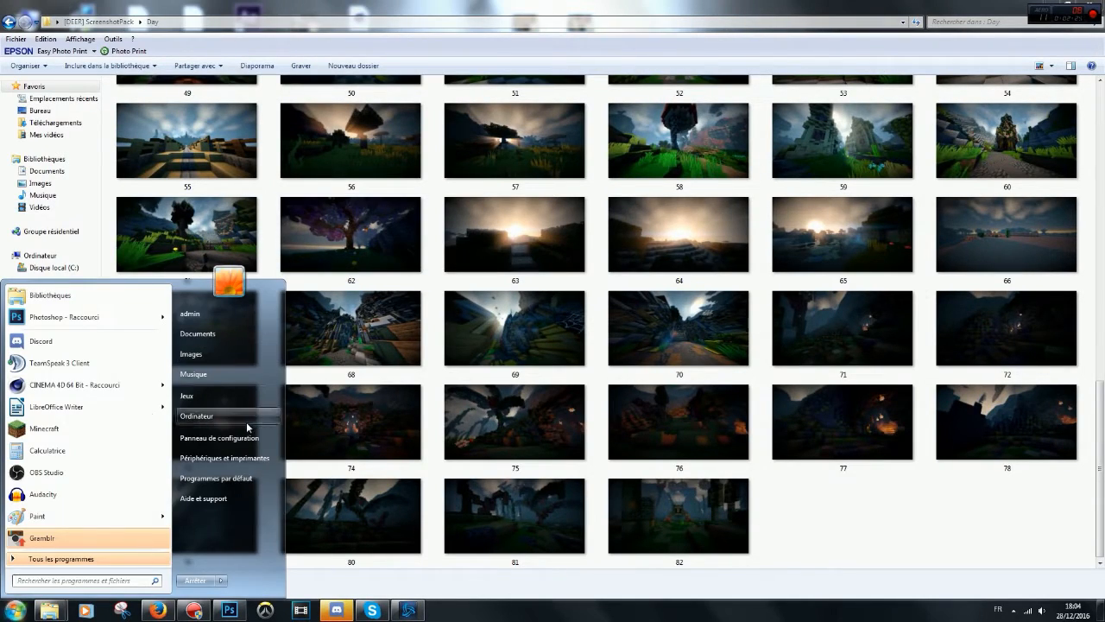
{"action": "left_click", "coordinate": [77, 582]}
{"action": "type", "text": "GFX"}
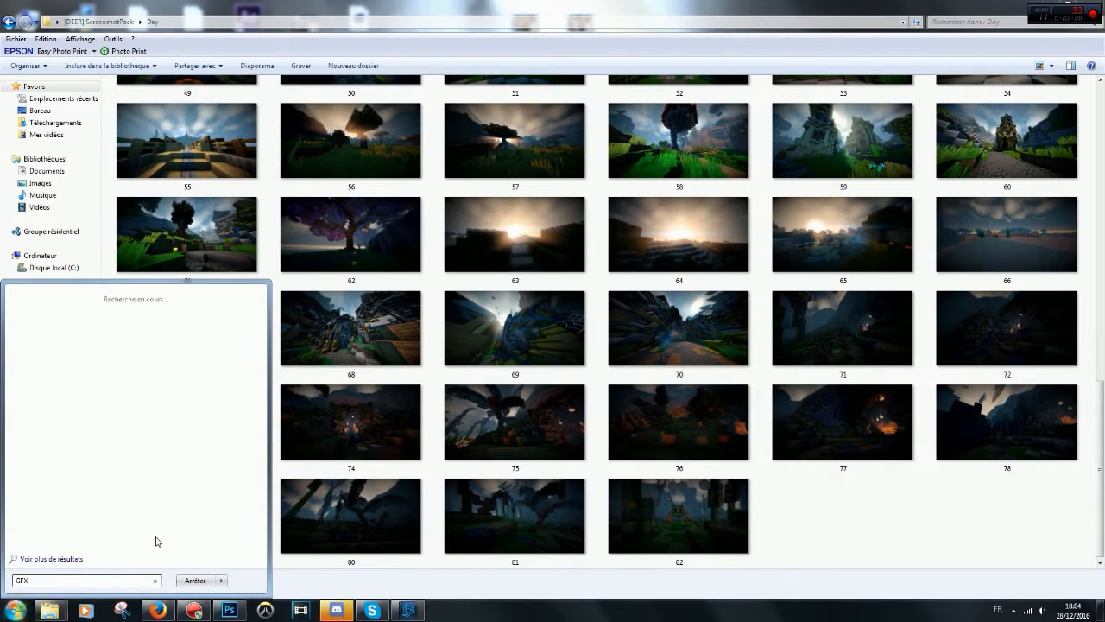
{"action": "left_click", "coordinate": [52, 426]}
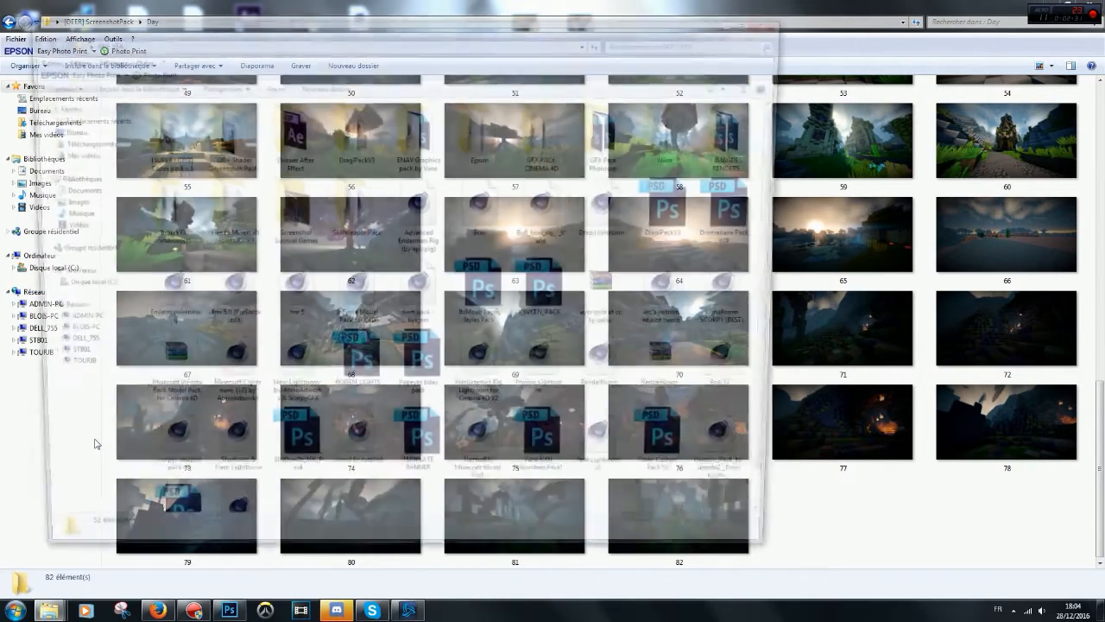
Step: Open the 120+ Shader Screenshot Pack folder, browse its screenshots for a background and close the window
{"action": "double_click", "coordinate": [220, 137]}
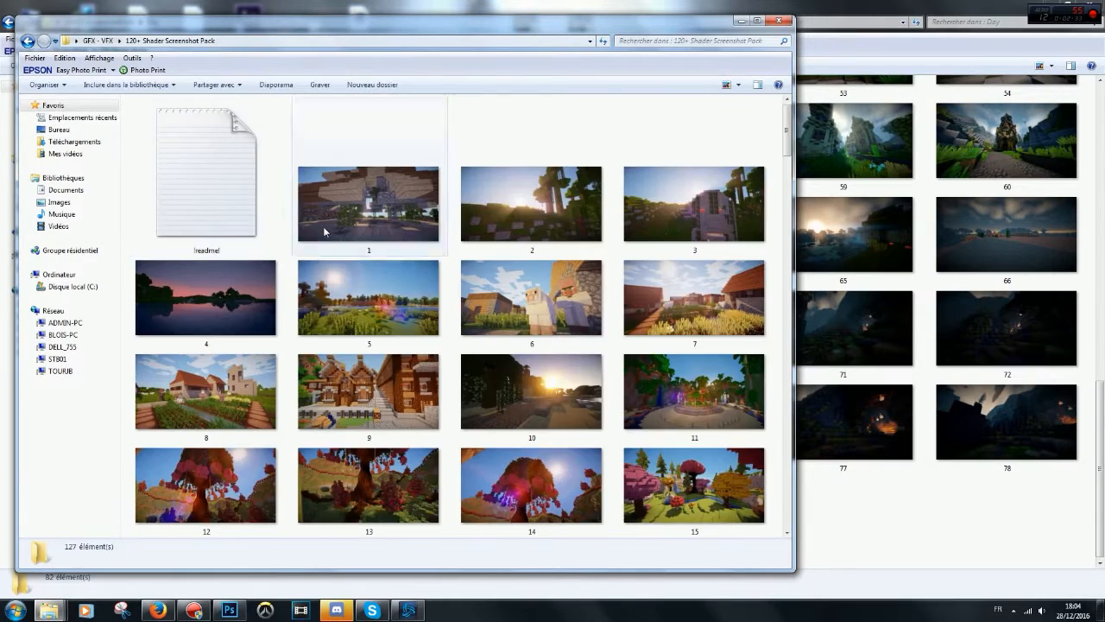
{"action": "scroll", "coordinate": [356, 263], "scroll_direction": "down", "scroll_amount": 10}
{"action": "scroll", "coordinate": [377, 265], "scroll_direction": "down", "scroll_amount": 10}
{"action": "scroll", "coordinate": [475, 294], "scroll_direction": "up", "scroll_amount": 9}
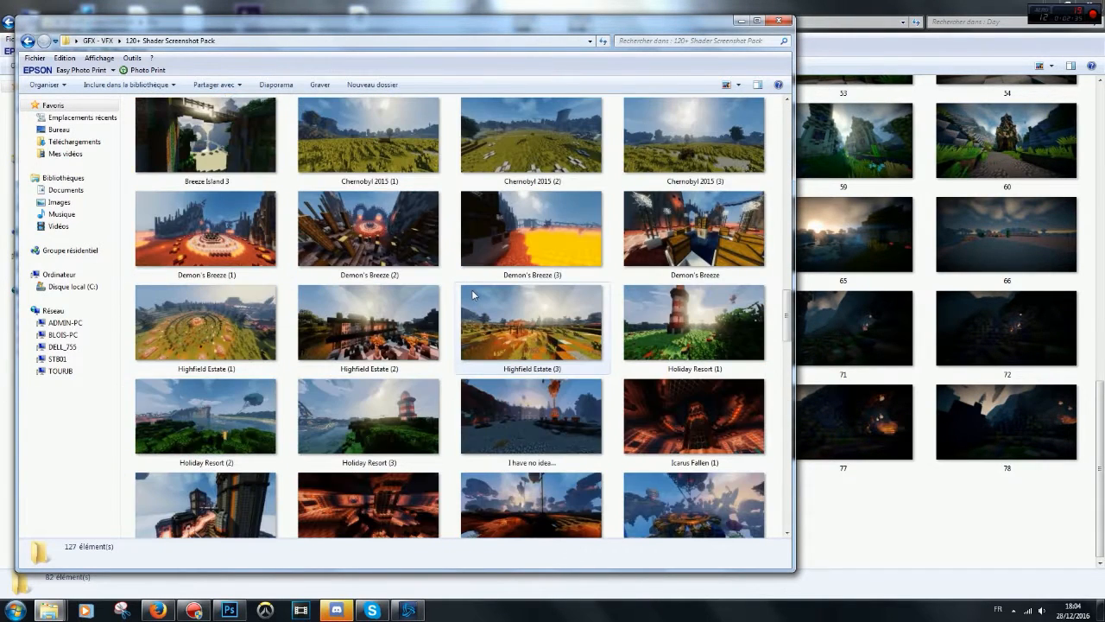
{"action": "scroll", "coordinate": [482, 299], "scroll_direction": "up", "scroll_amount": 3}
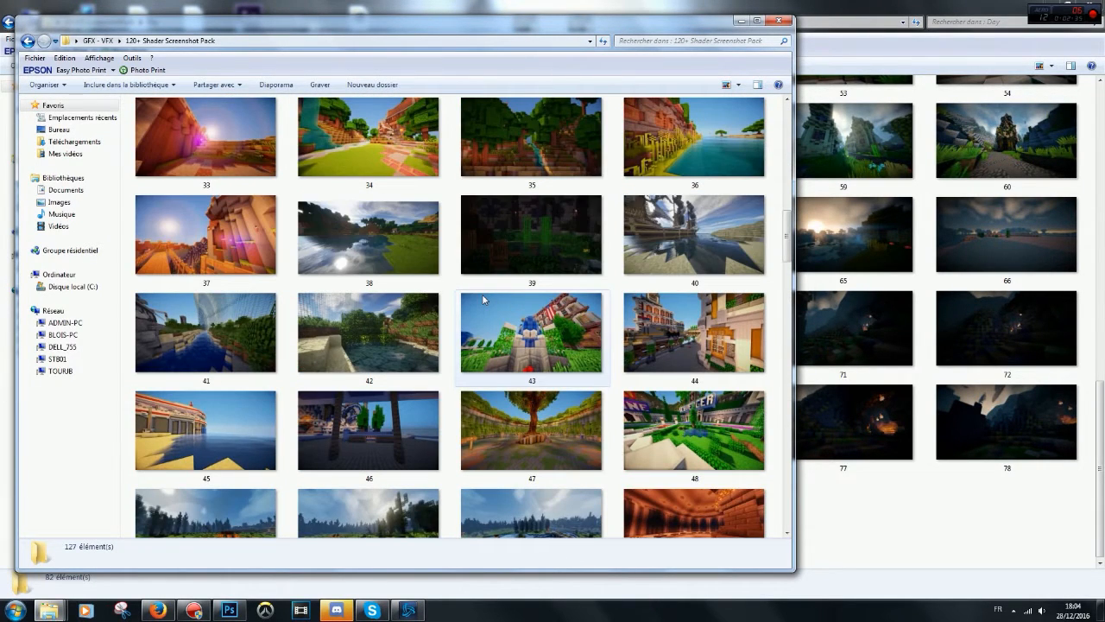
{"action": "left_click", "coordinate": [772, 24]}
Step: Choose screenshot 37 from the Day folder and place it in the Photoshop document, scaled to about 80.7% to cover the canvas
{"action": "left_click", "coordinate": [853, 285]}
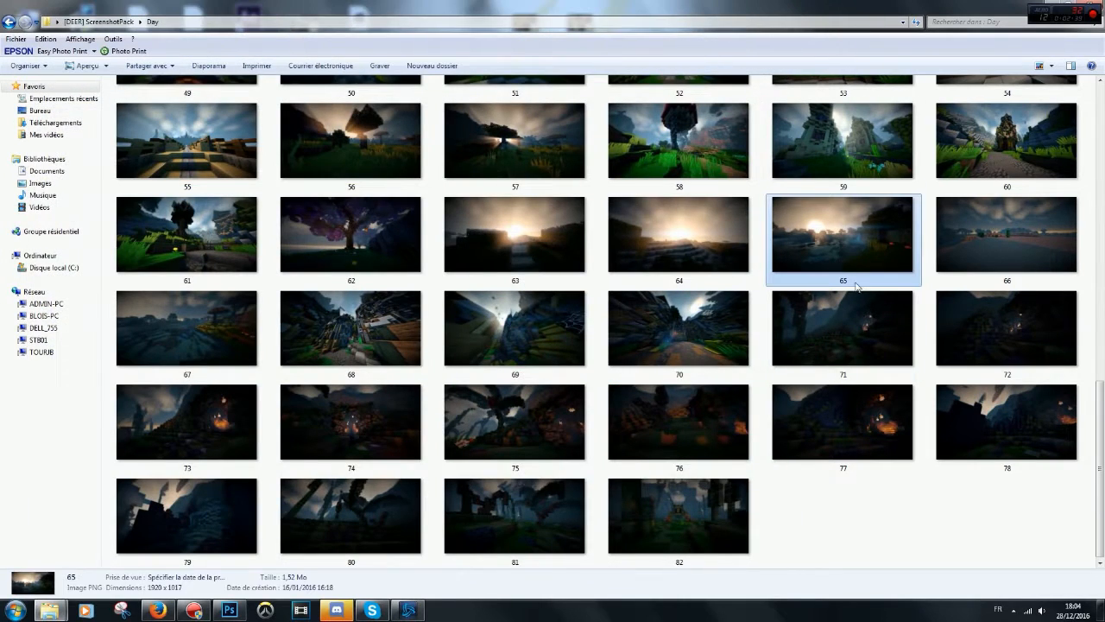
{"action": "scroll", "coordinate": [640, 313], "scroll_direction": "up", "scroll_amount": 9}
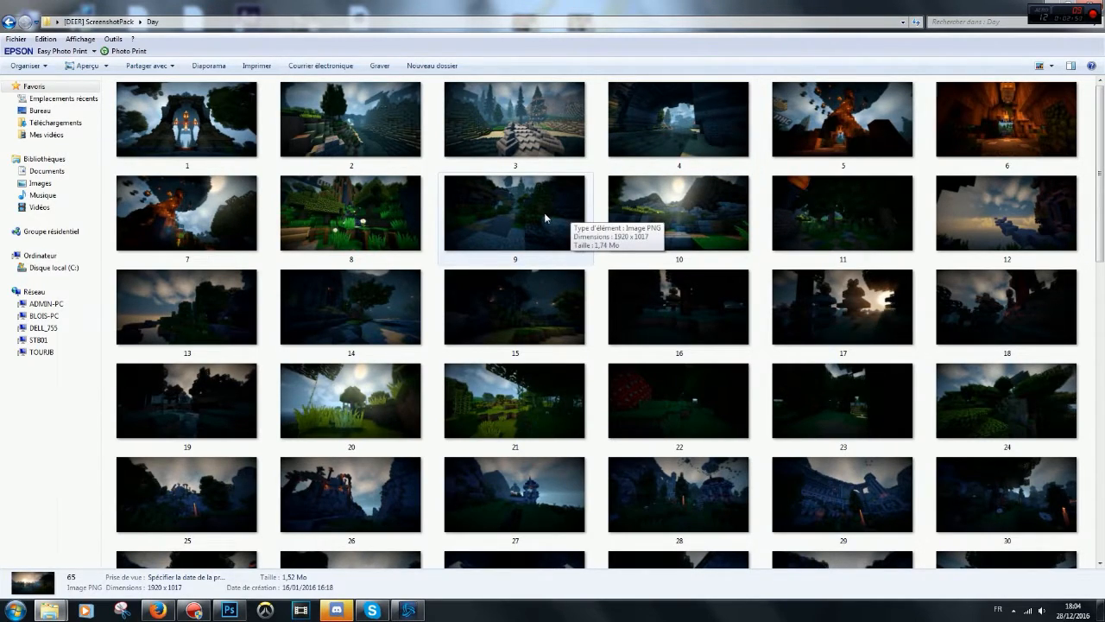
{"action": "scroll", "coordinate": [544, 213], "scroll_direction": "down", "scroll_amount": 10}
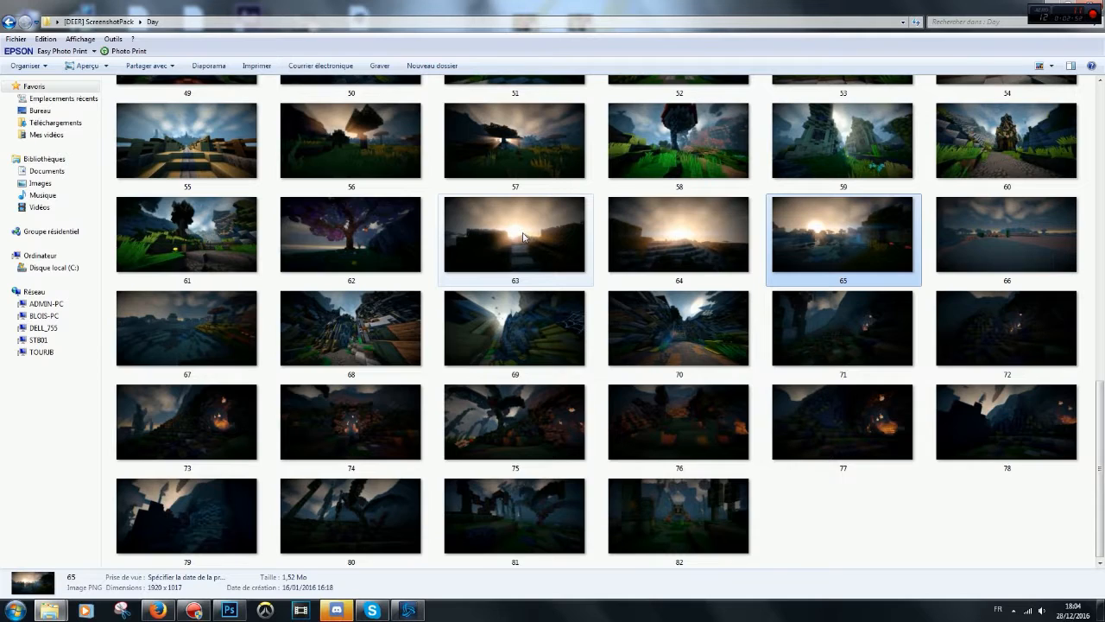
{"action": "scroll", "coordinate": [521, 237], "scroll_direction": "up", "scroll_amount": 3}
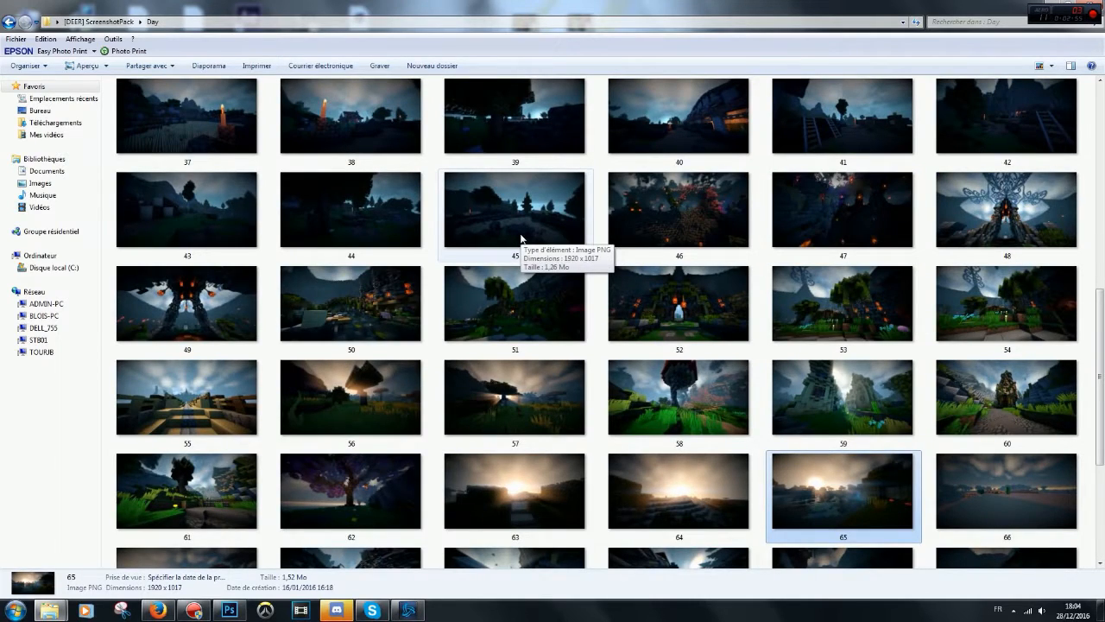
{"action": "left_click_drag", "start_coordinate": [173, 110], "coordinate": [432, 363]}
{"action": "left_click_drag", "start_coordinate": [656, 413], "coordinate": [682, 425]}
{"action": "left_click_drag", "start_coordinate": [295, 218], "coordinate": [254, 187]}
{"action": "left_click_drag", "start_coordinate": [319, 258], "coordinate": [340, 257]}
{"action": "key", "text": "b"}
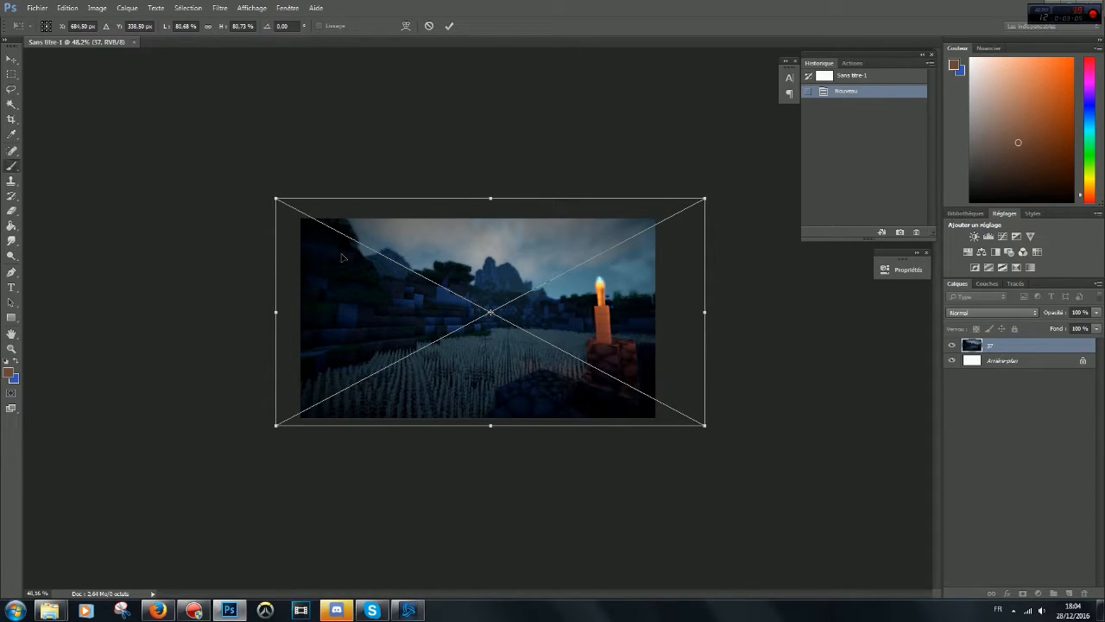
Step: Place the new skin chapeau 1 render in the Photoshop document, scaled to about 50% and rotated about -2.75°
{"action": "mouse_move", "coordinate": [49, 611]}
{"action": "left_click", "coordinate": [251, 514]}
{"action": "left_click", "coordinate": [74, 557]}
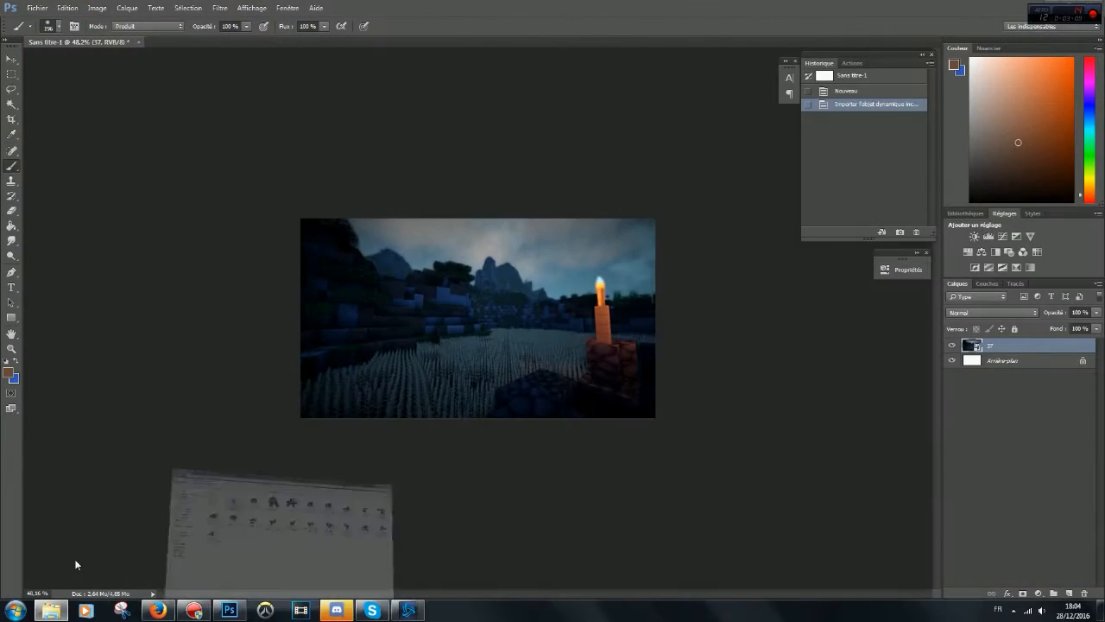
{"action": "left_click_drag", "start_coordinate": [699, 194], "coordinate": [460, 313]}
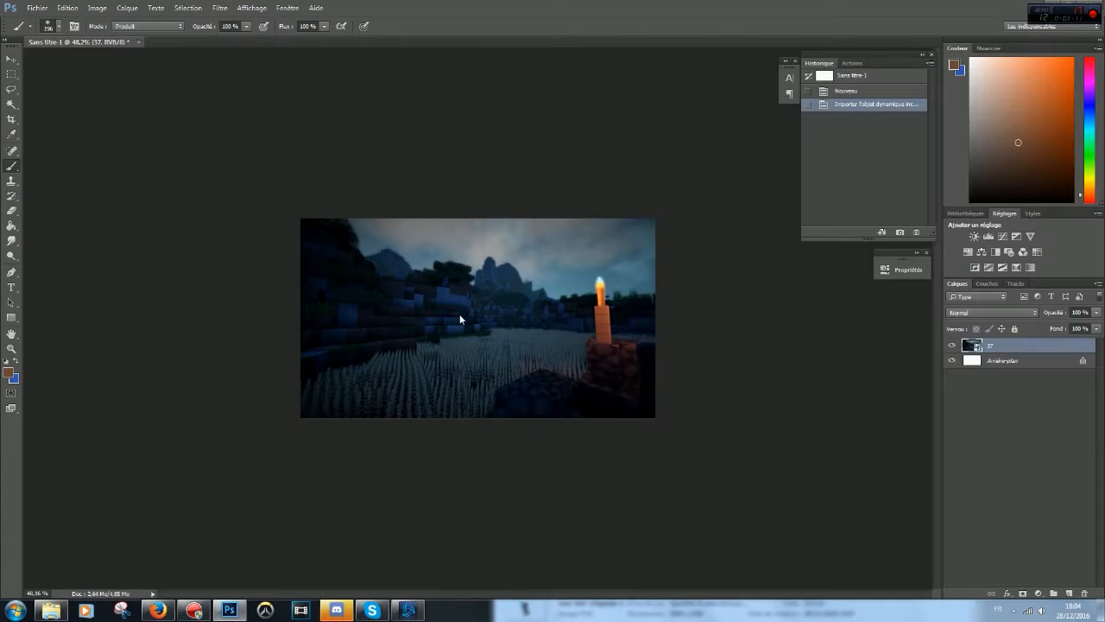
{"action": "left_click_drag", "start_coordinate": [654, 416], "coordinate": [709, 484]}
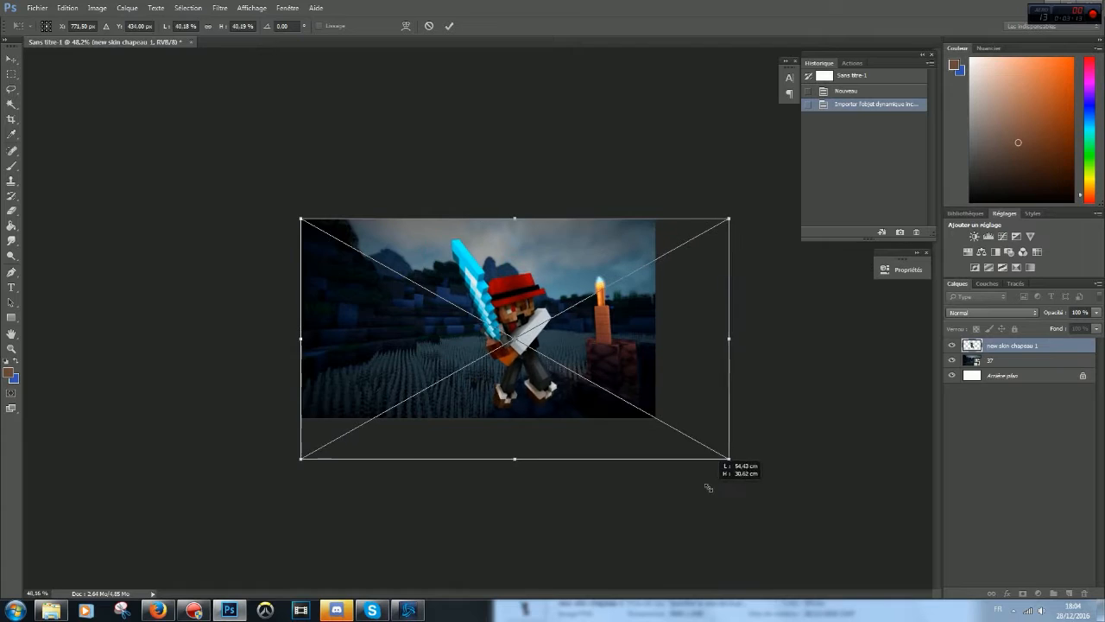
{"action": "left_click_drag", "start_coordinate": [301, 218], "coordinate": [242, 178]}
{"action": "left_click_drag", "start_coordinate": [765, 281], "coordinate": [769, 249]}
{"action": "left_click_drag", "start_coordinate": [741, 423], "coordinate": [773, 458]}
{"action": "left_click_drag", "start_coordinate": [805, 373], "coordinate": [805, 387]}
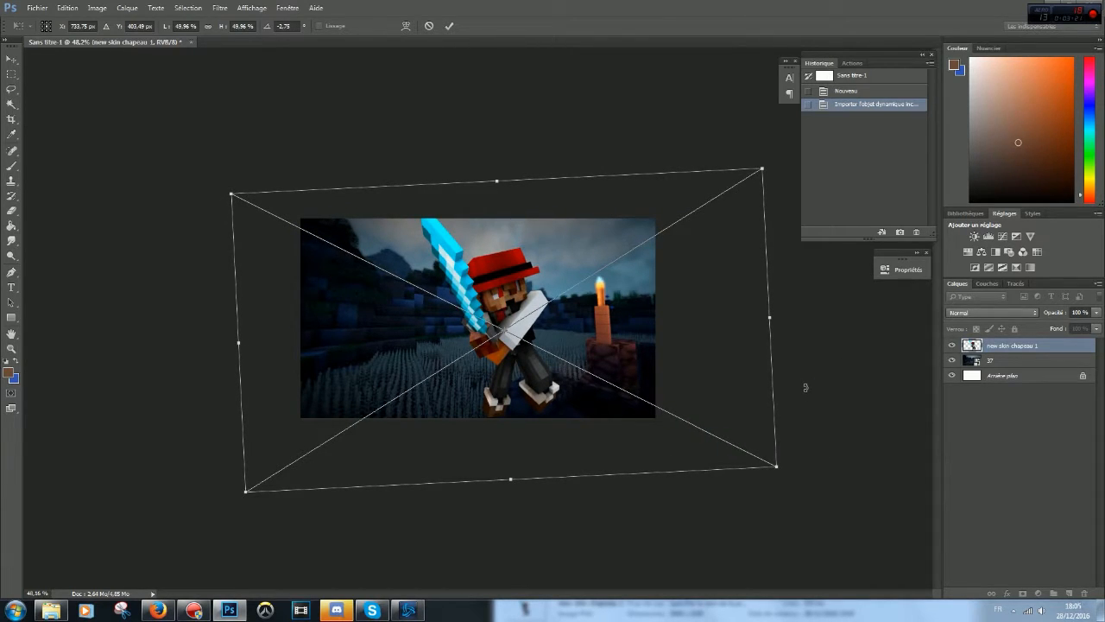
{"action": "key", "text": "Return"}
{"action": "key", "text": "b"}
Step: Move the red-hatted character render into the left half of the canvas
{"action": "left_click", "coordinate": [12, 60]}
{"action": "left_click_drag", "start_coordinate": [546, 335], "coordinate": [458, 321]}
{"action": "left_click_drag", "start_coordinate": [423, 323], "coordinate": [424, 323]}
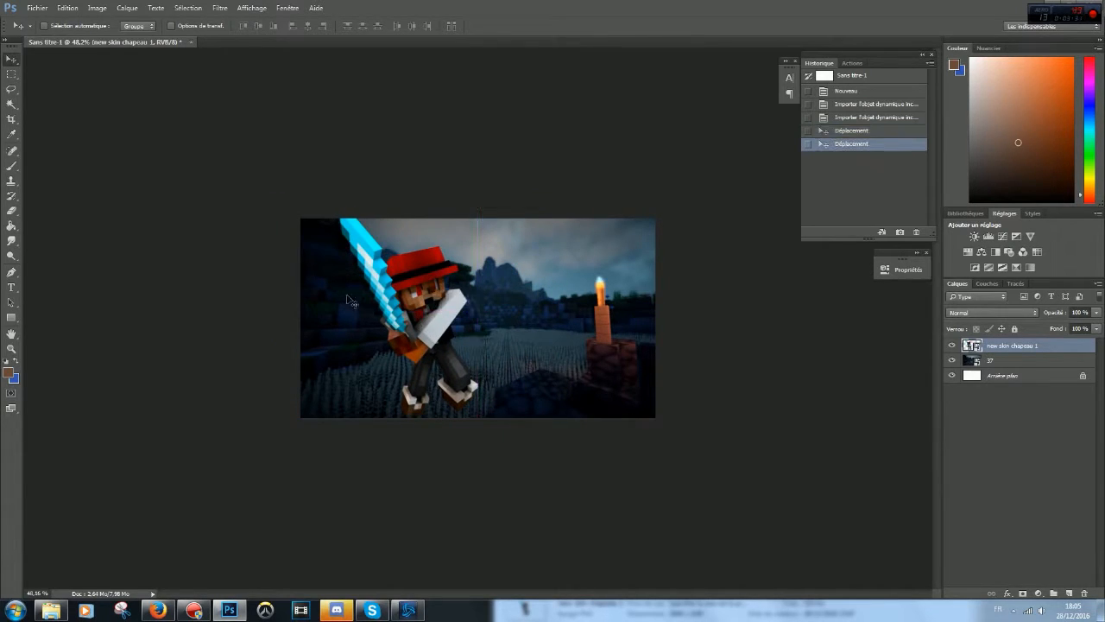
Step: Try flipping the red-hatted character horizontally and shift it slightly to the right
{"action": "left_click", "coordinate": [125, 8]}
{"action": "mouse_move", "coordinate": [67, 7]}
{"action": "mouse_move", "coordinate": [125, 243]}
{"action": "left_click", "coordinate": [309, 360]}
{"action": "left_click_drag", "start_coordinate": [429, 330], "coordinate": [449, 333]}
Step: Try scaling the flipped character down to about 48% and adjust its position on the canvas
{"action": "key", "text": "ctrl+t"}
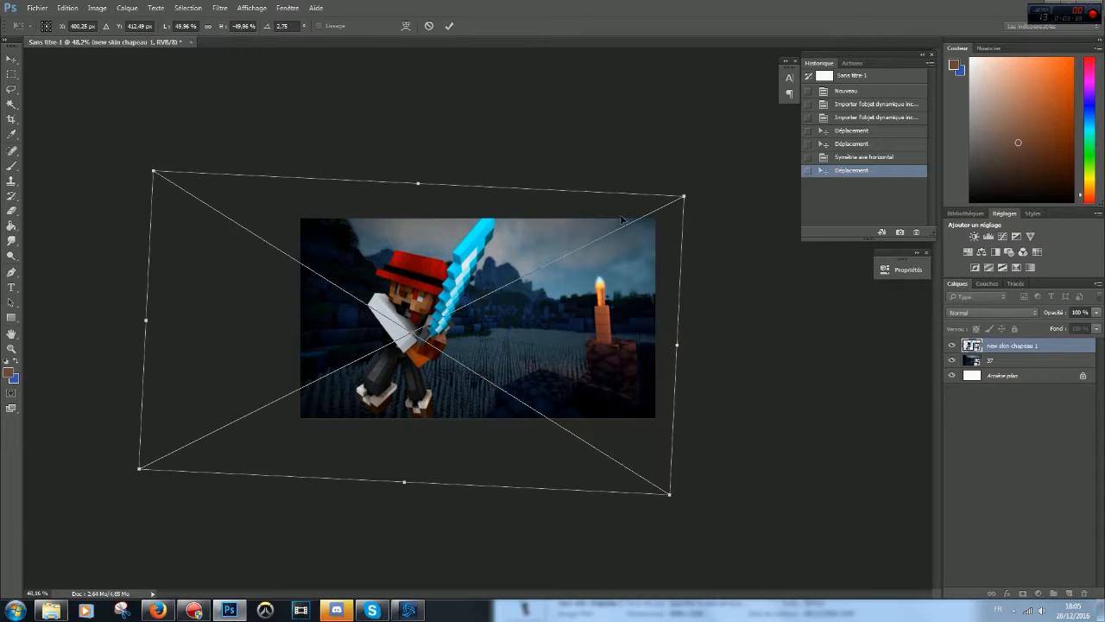
{"action": "left_click_drag", "start_coordinate": [691, 192], "coordinate": [670, 204]}
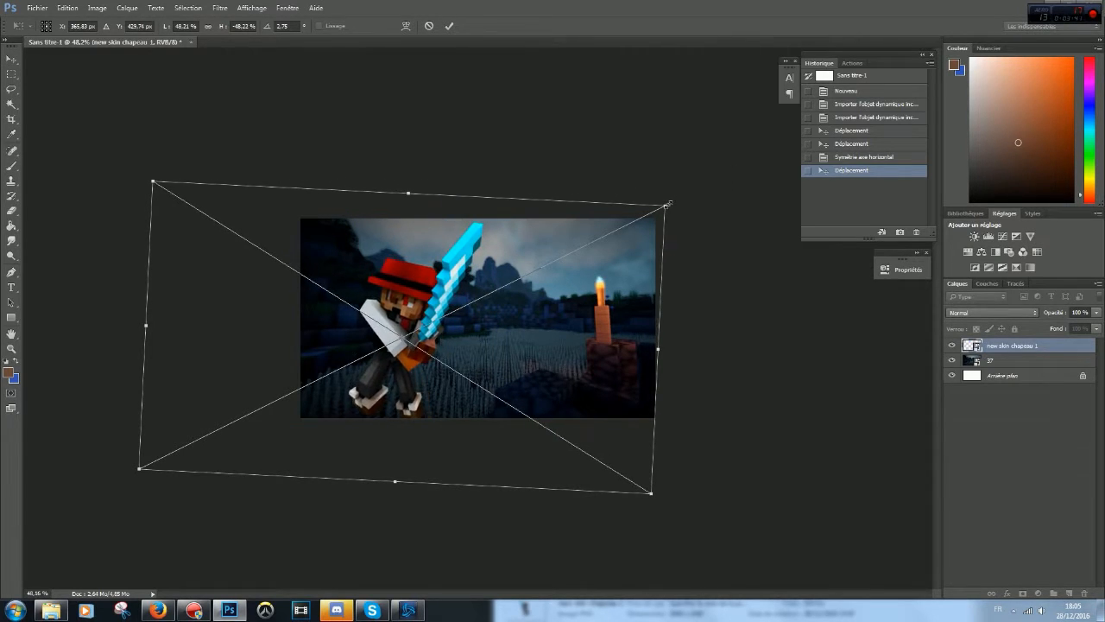
{"action": "key", "text": "Return"}
{"action": "mouse_move", "coordinate": [428, 317]}
{"action": "left_mouse_down"}
{"action": "mouse_move", "coordinate": [434, 290]}
{"action": "mouse_move", "coordinate": [424, 314]}
{"action": "left_mouse_up"}
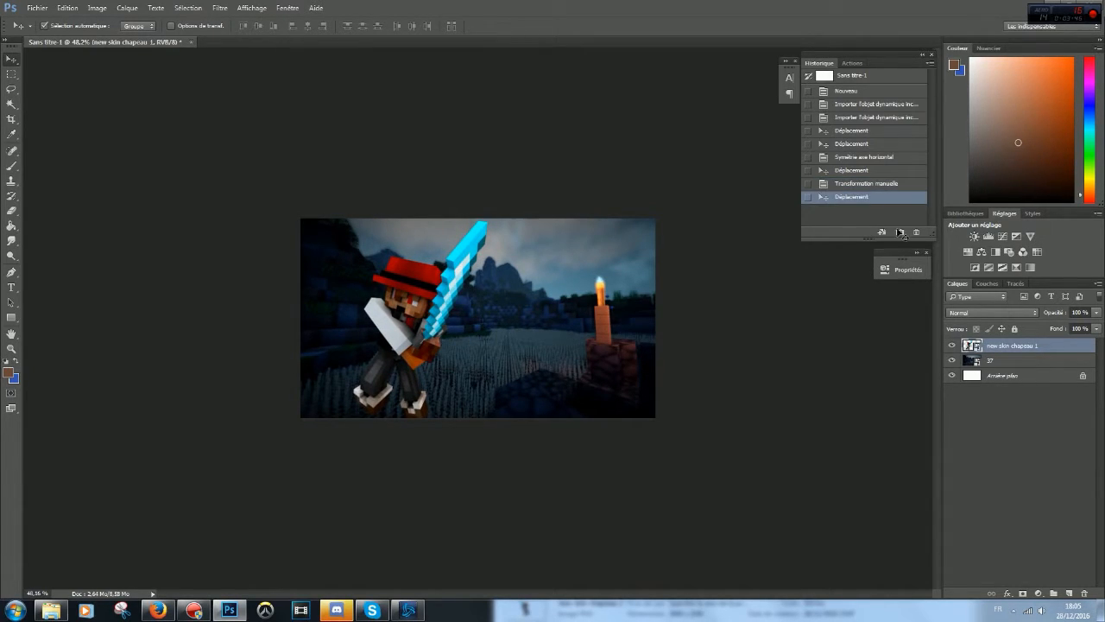
Step: Revert the document to the state before the character's horizontal flip and nudge the character slightly right and down
{"action": "left_click", "coordinate": [860, 170]}
{"action": "left_click", "coordinate": [863, 156]}
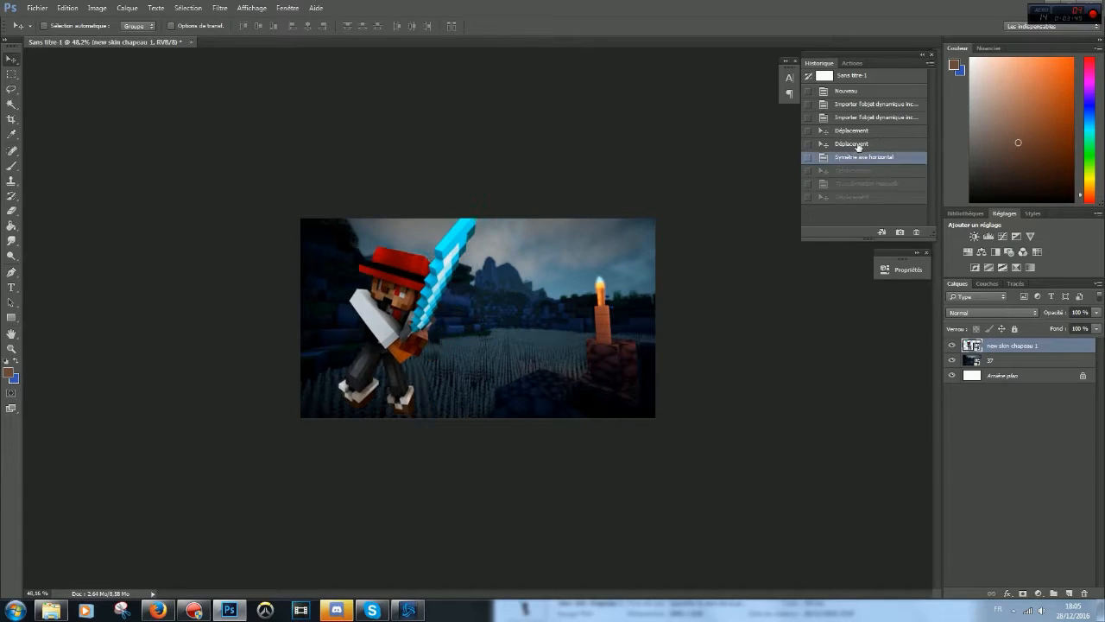
{"action": "left_click", "coordinate": [854, 144]}
{"action": "left_click_drag", "start_coordinate": [427, 354], "coordinate": [431, 357]}
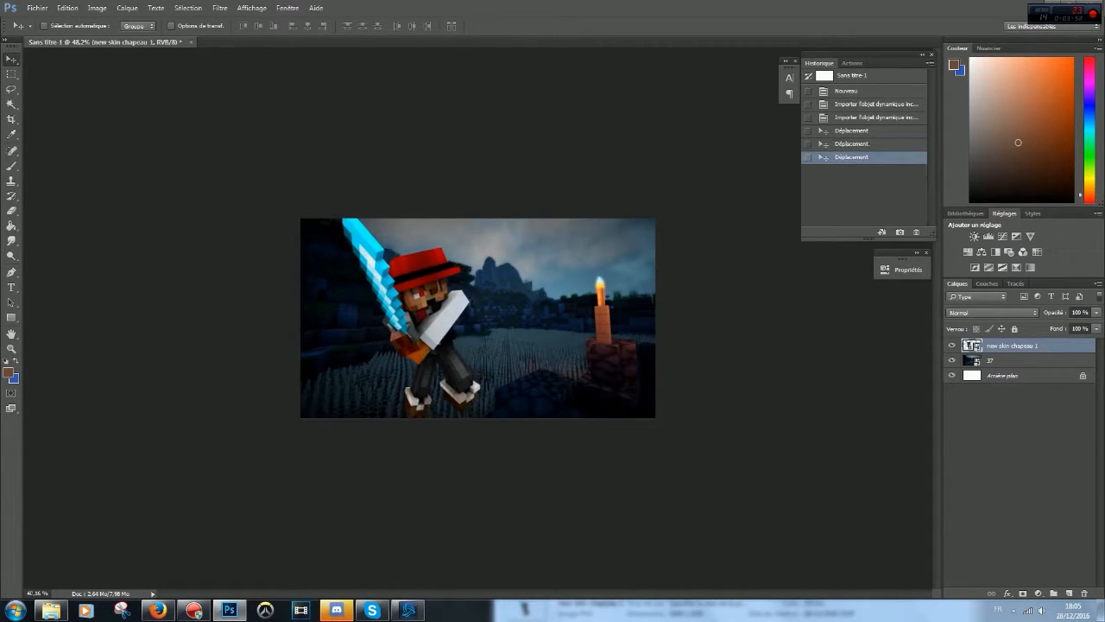
Step: Place Astya Render from the Professional Renders folder inside Images C4D into the Photoshop document at its default placement size
{"action": "left_click", "coordinate": [52, 611]}
{"action": "left_click", "coordinate": [570, 96]}
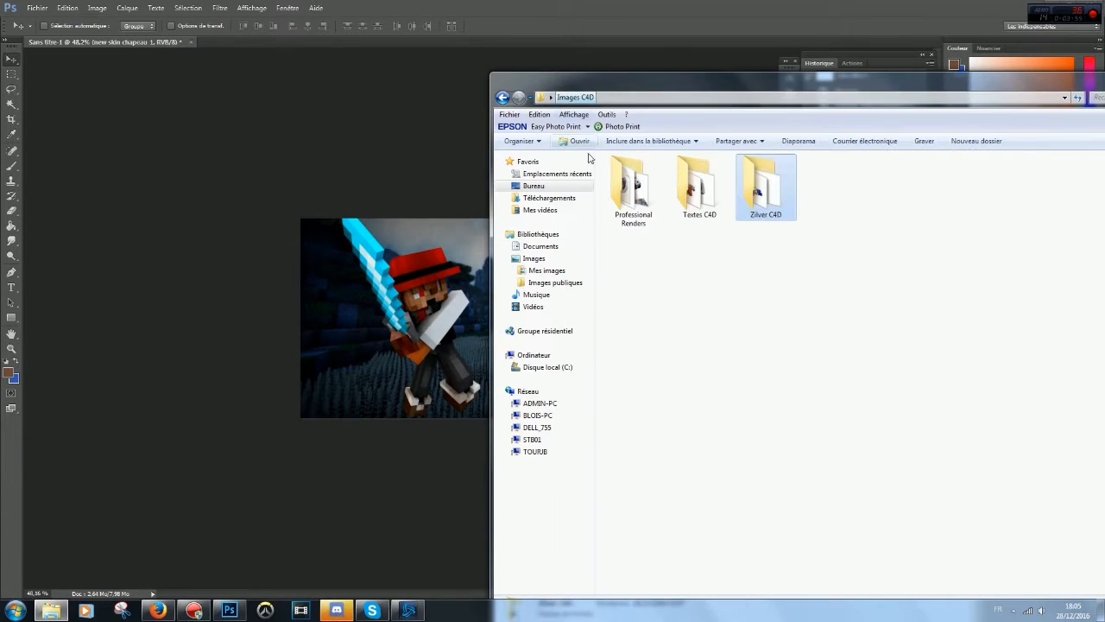
{"action": "double_click", "coordinate": [700, 188]}
{"action": "left_click_drag", "start_coordinate": [894, 107], "coordinate": [678, 109]}
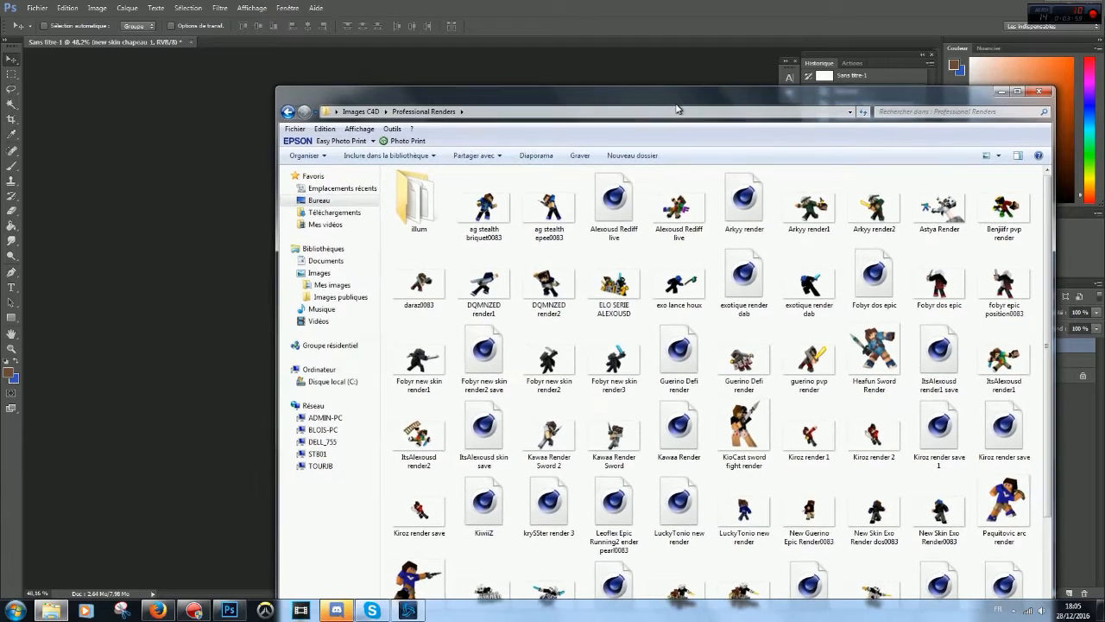
{"action": "left_click_drag", "start_coordinate": [964, 201], "coordinate": [316, 242]}
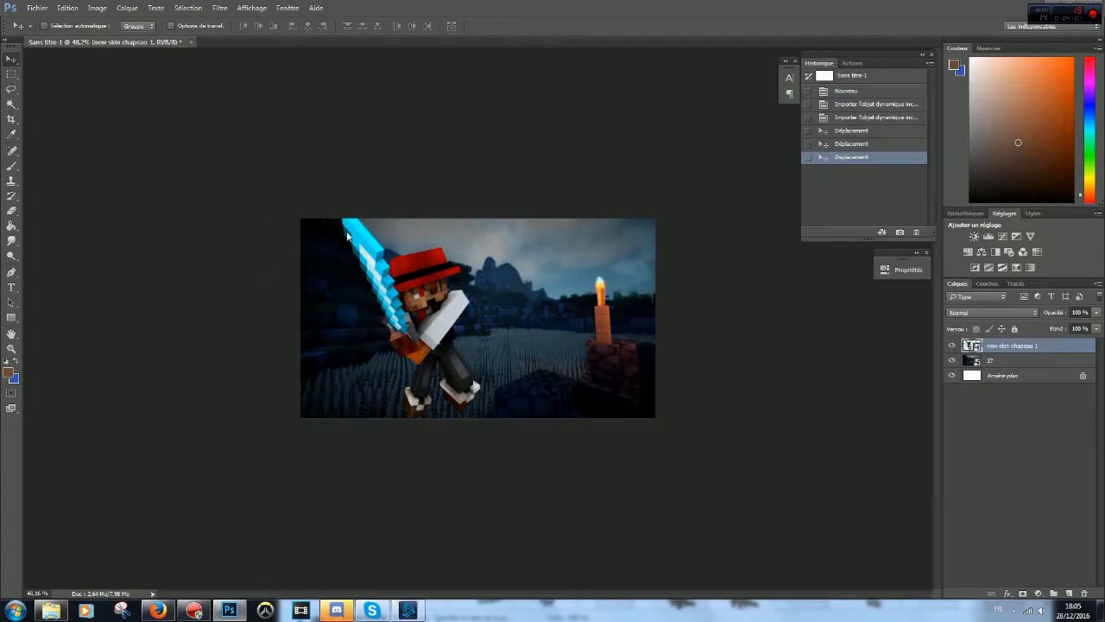
{"action": "key", "text": "Return"}
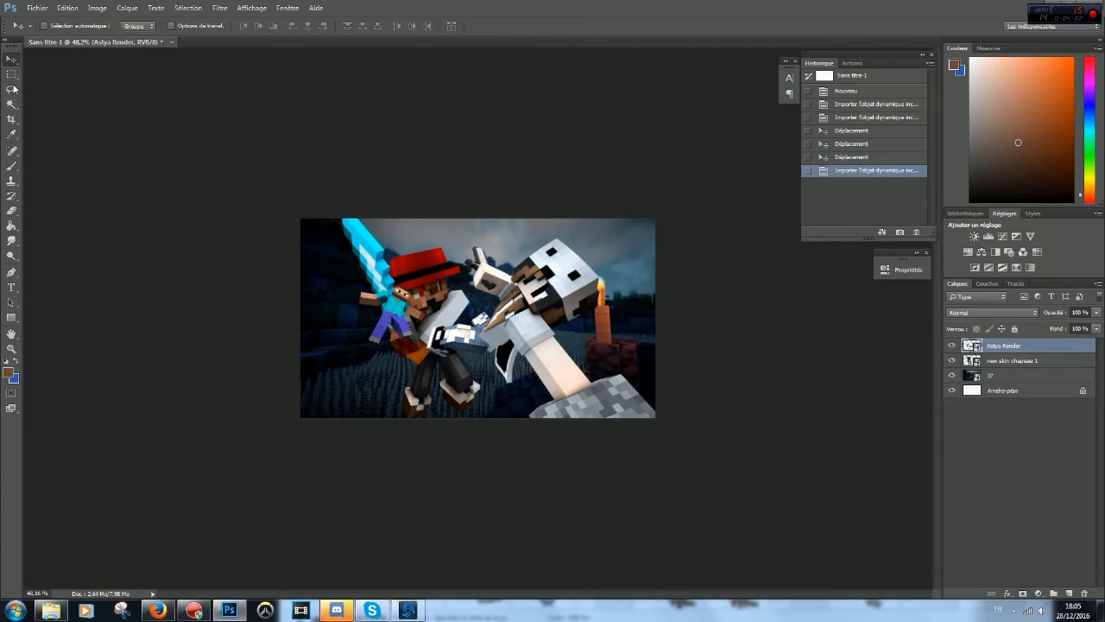
Step: Lasso the small blue-shirted figure on the Astya Render layer and invert the selection
{"action": "left_click", "coordinate": [11, 74]}
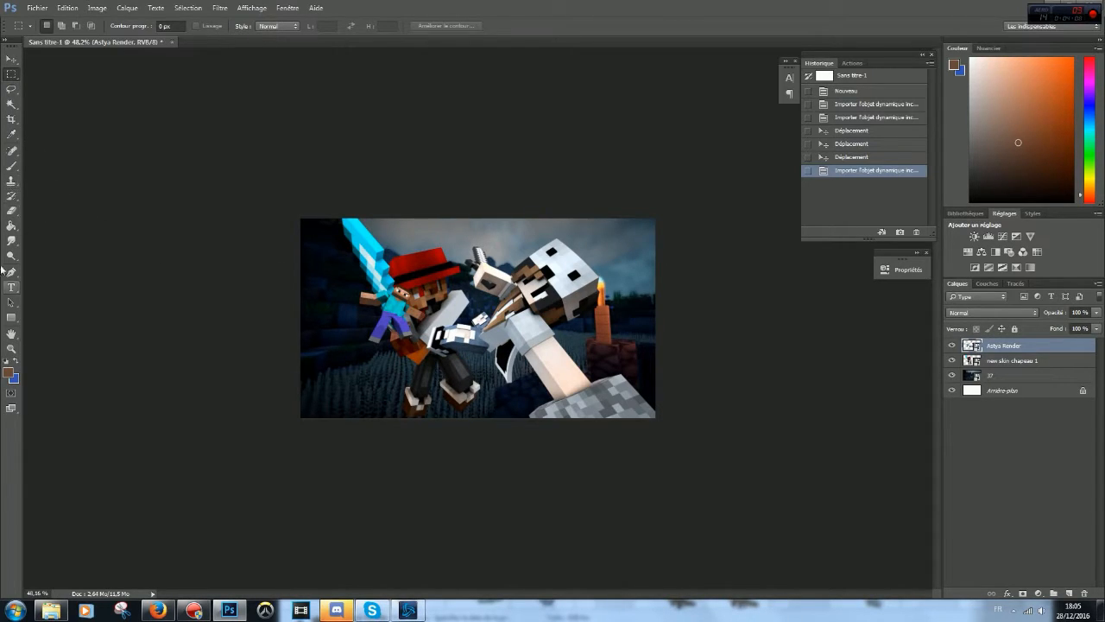
{"action": "left_click", "coordinate": [12, 88]}
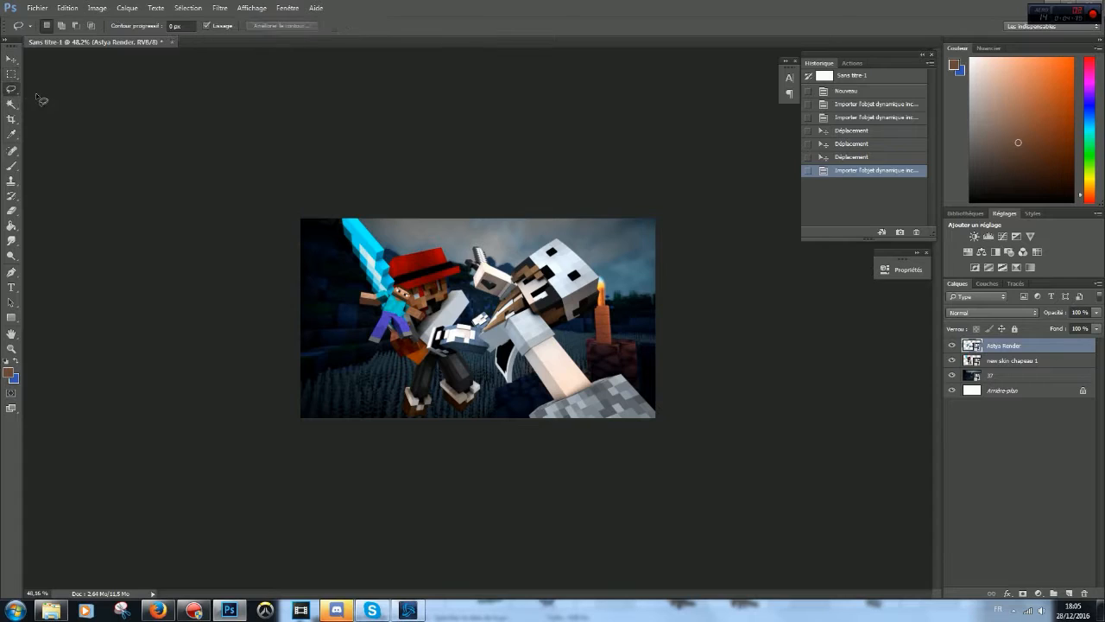
{"action": "mouse_move", "coordinate": [407, 280]}
{"action": "left_mouse_down"}
{"action": "mouse_move", "coordinate": [347, 287]}
{"action": "mouse_move", "coordinate": [344, 323]}
{"action": "mouse_move", "coordinate": [363, 355]}
{"action": "mouse_move", "coordinate": [399, 363]}
{"action": "mouse_move", "coordinate": [411, 358]}
{"action": "mouse_move", "coordinate": [426, 296]}
{"action": "mouse_move", "coordinate": [396, 273]}
{"action": "mouse_move", "coordinate": [359, 281]}
{"action": "mouse_move", "coordinate": [348, 308]}
{"action": "mouse_move", "coordinate": [366, 358]}
{"action": "mouse_move", "coordinate": [409, 361]}
{"action": "mouse_move", "coordinate": [417, 291]}
{"action": "left_mouse_up"}
{"action": "key", "text": "ctrl+z"}
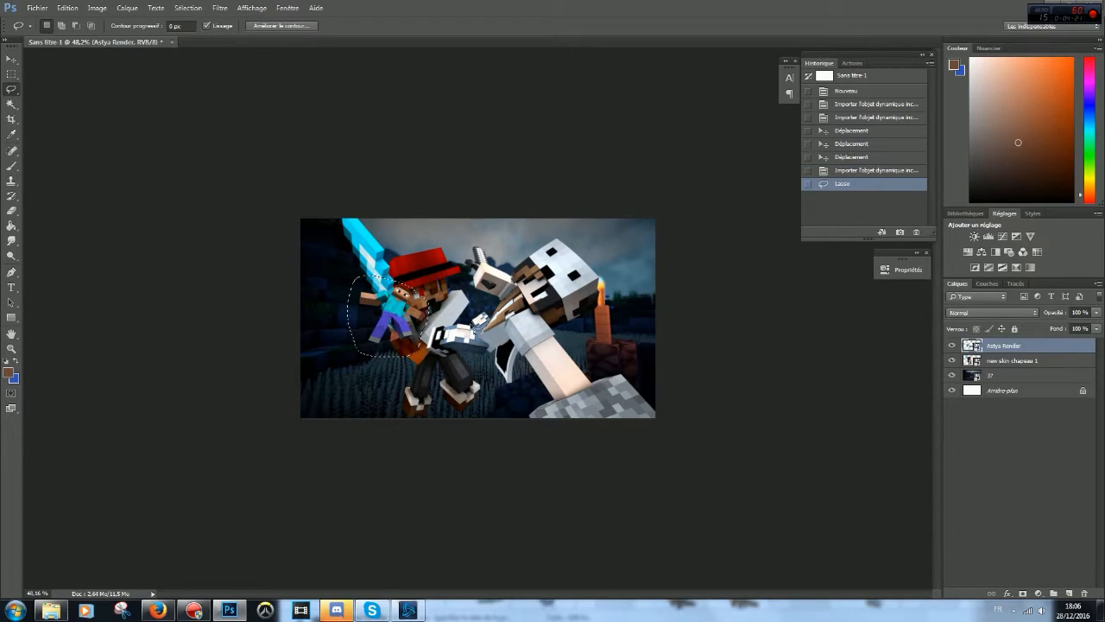
{"action": "left_click", "coordinate": [186, 9]}
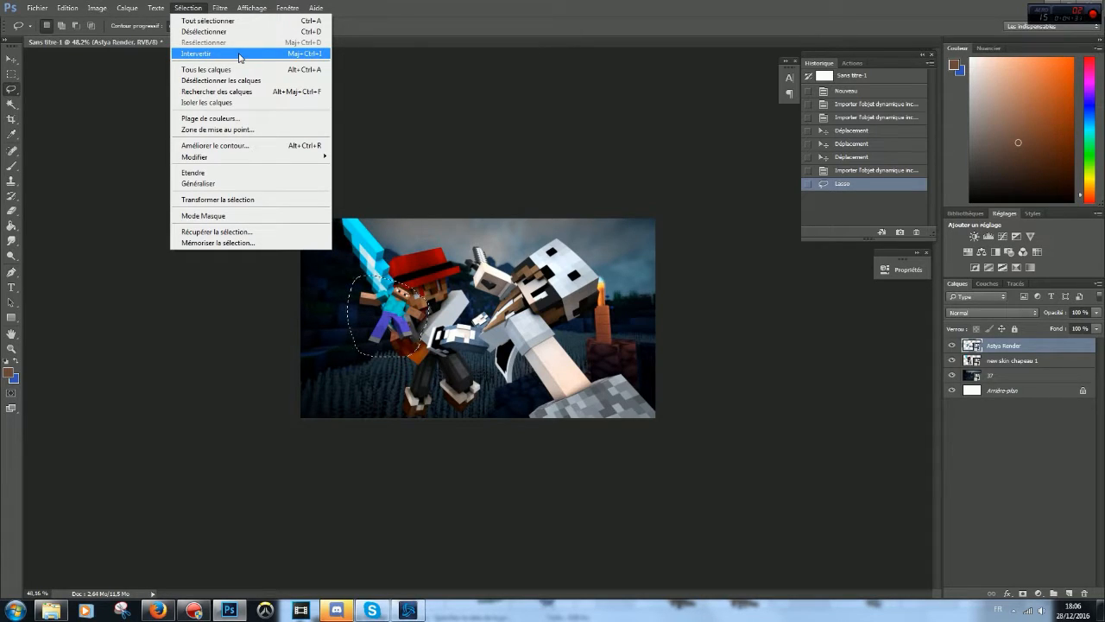
{"action": "left_click", "coordinate": [240, 57]}
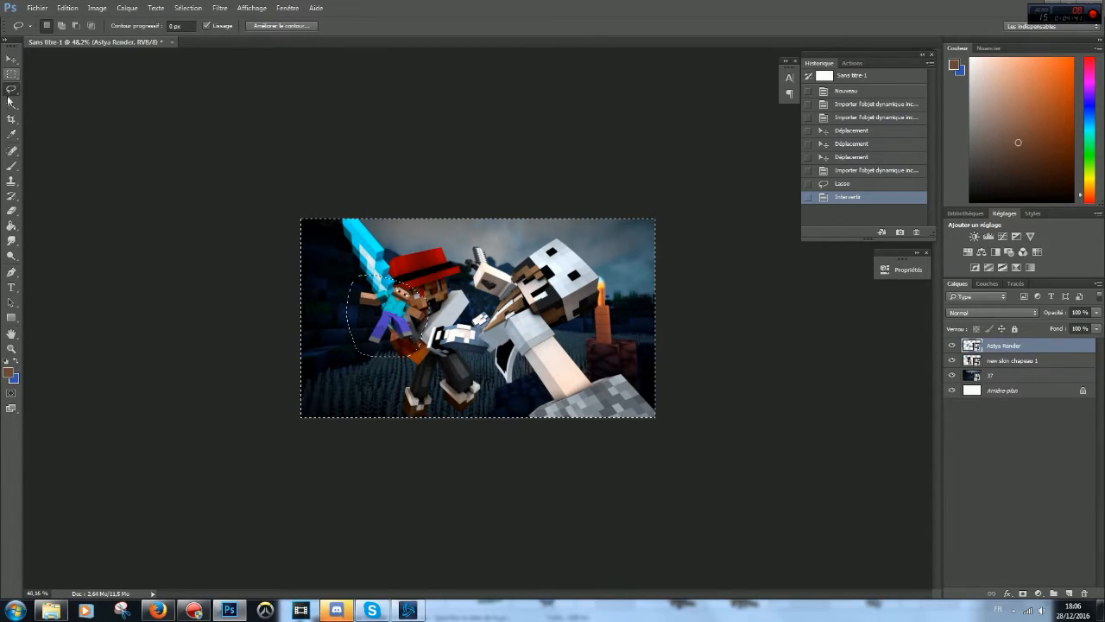
Step: Rasterize the Astya Render layer and cut away everything around the small blue-shirted figure
{"action": "left_click", "coordinate": [11, 210]}
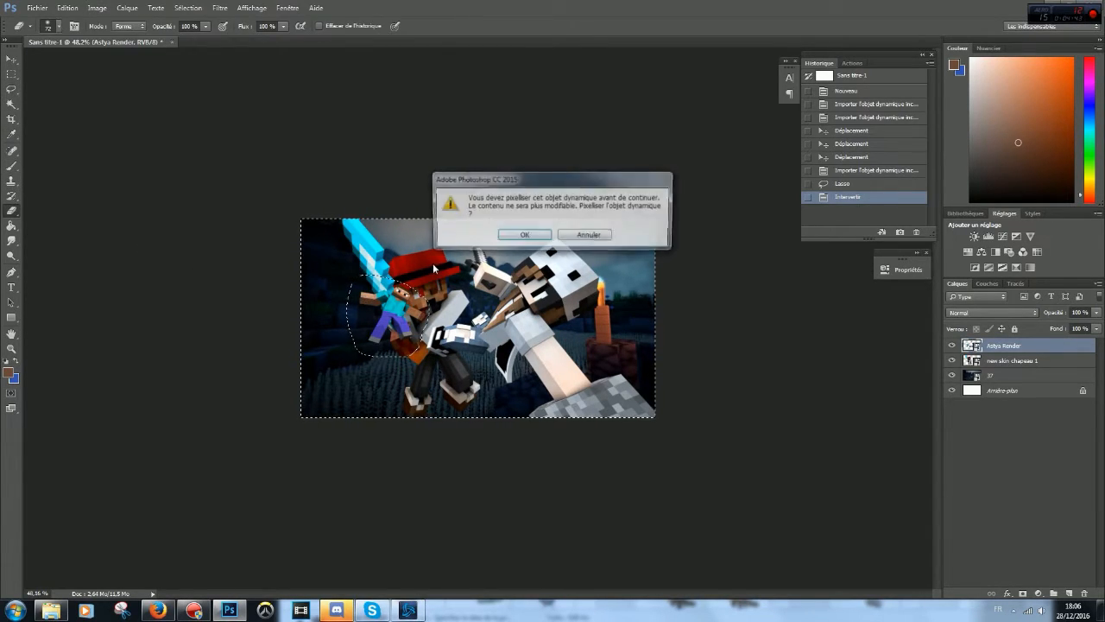
{"action": "left_click", "coordinate": [541, 238]}
{"action": "right_click", "coordinate": [1083, 349]}
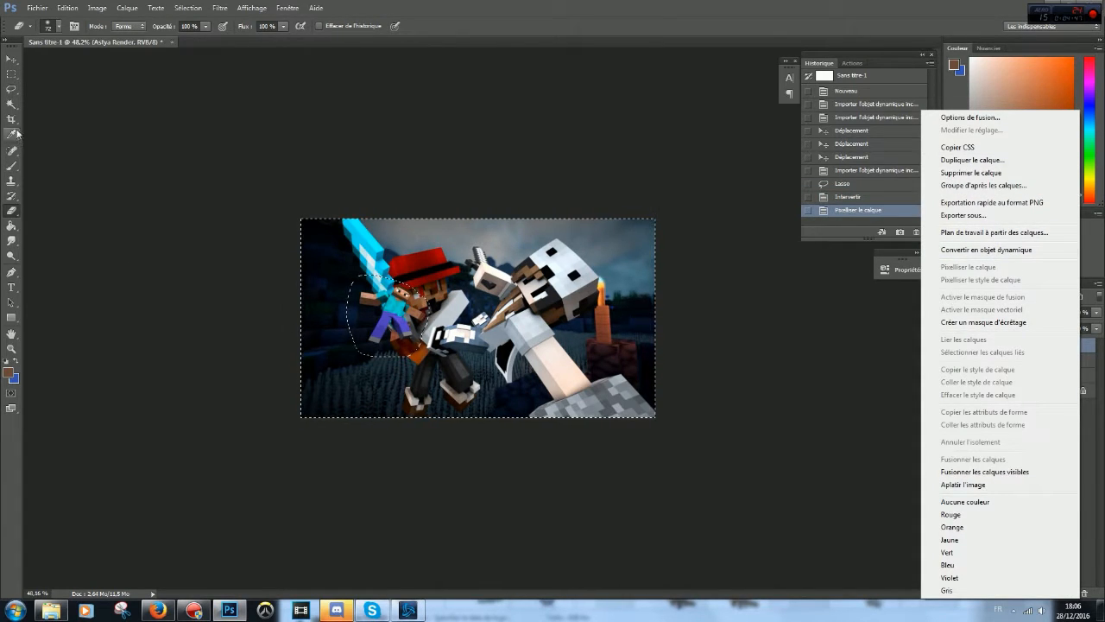
{"action": "left_click", "coordinate": [11, 59]}
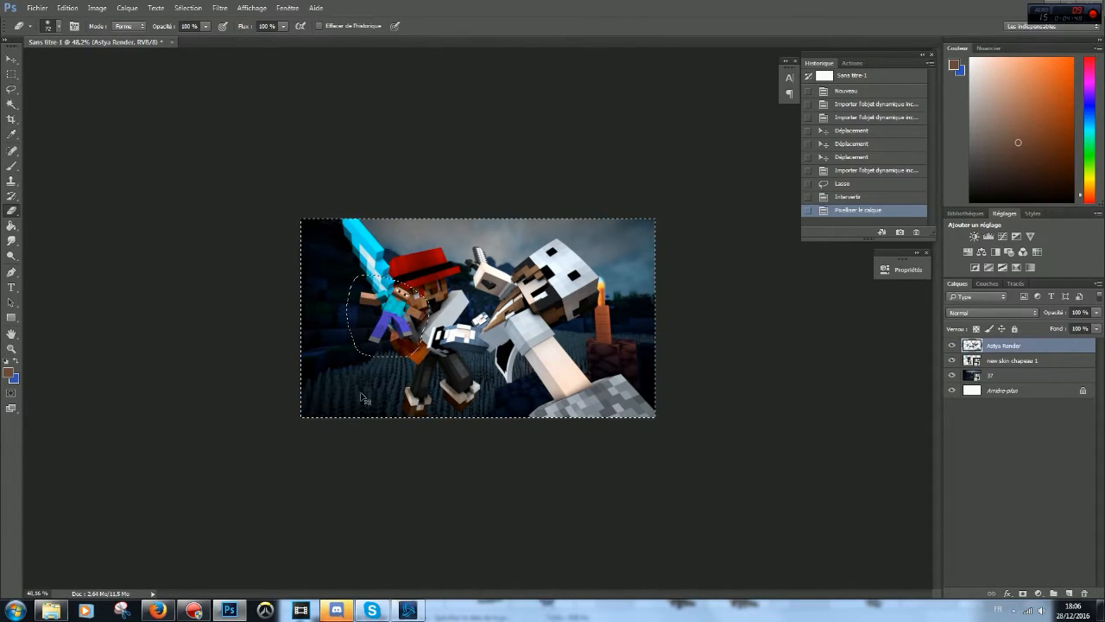
{"action": "key", "text": "ctrl+x"}
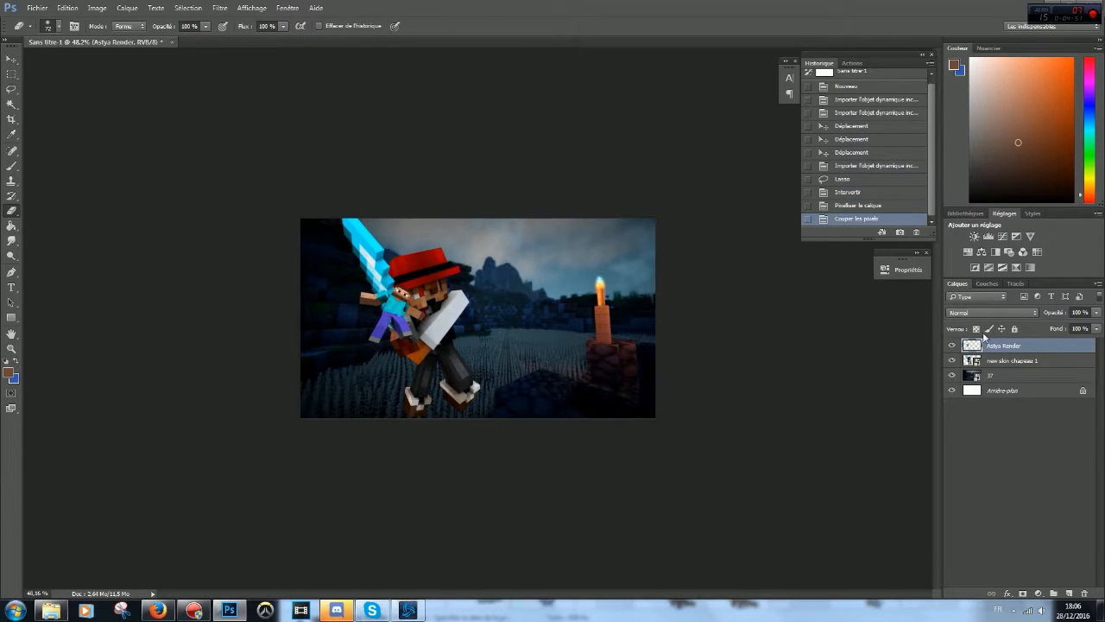
Step: Move the small figure into the open area between the main character and the torch, and flip it horizontally
{"action": "left_click", "coordinate": [11, 58]}
{"action": "left_click_drag", "start_coordinate": [370, 303], "coordinate": [504, 307]}
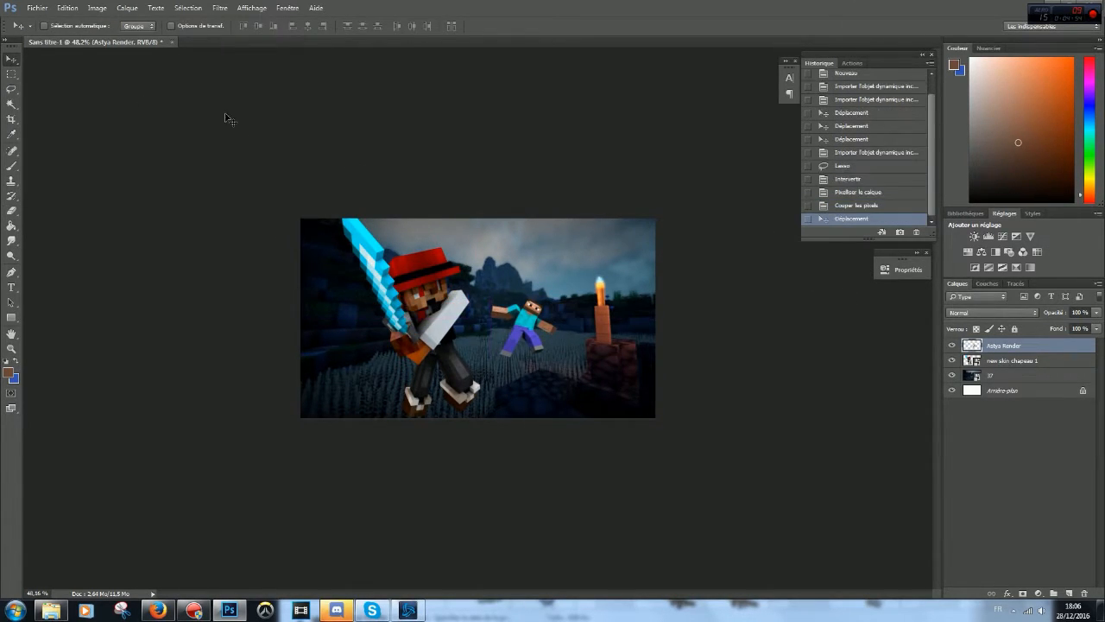
{"action": "left_click", "coordinate": [37, 8]}
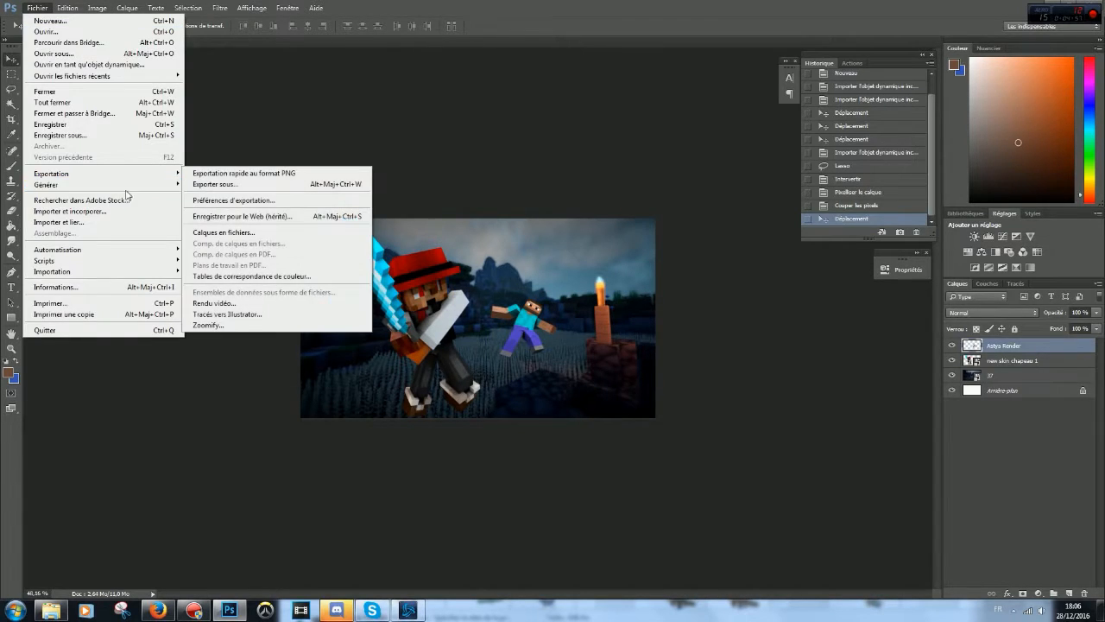
{"action": "left_click", "coordinate": [78, 7]}
{"action": "left_click", "coordinate": [73, 8]}
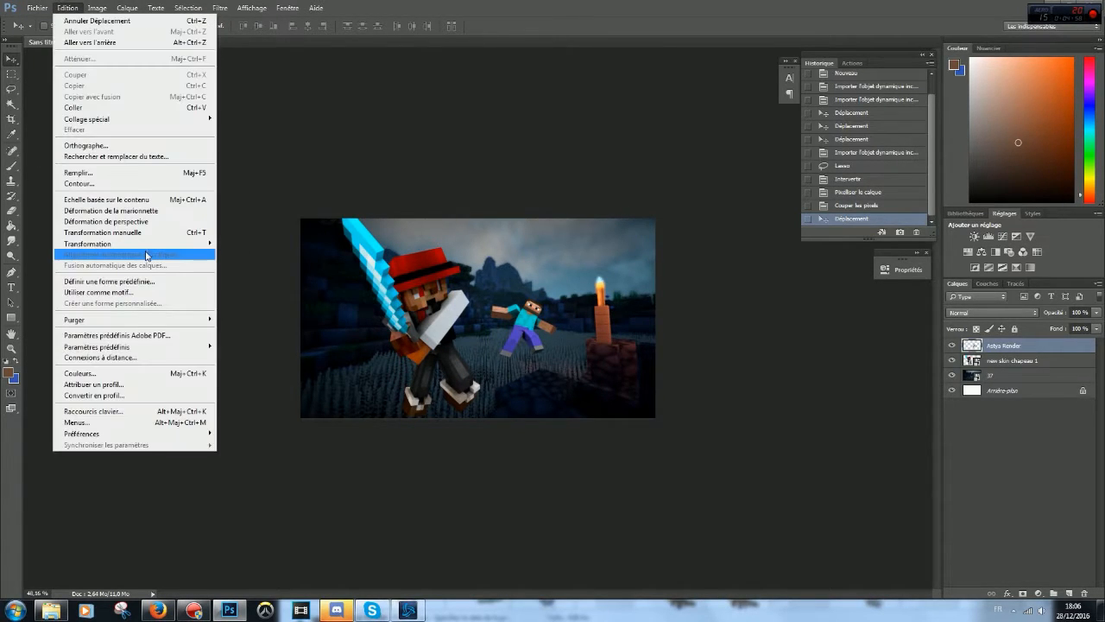
{"action": "mouse_move", "coordinate": [154, 244]}
{"action": "left_click", "coordinate": [271, 373]}
{"action": "mouse_move", "coordinate": [544, 332]}
{"action": "left_mouse_down"}
{"action": "mouse_move", "coordinate": [554, 331]}
{"action": "mouse_move", "coordinate": [541, 333]}
{"action": "left_mouse_up"}
Step: Rotate the small blue-shirted figure about 25 degrees clockwise with free transform
{"action": "key", "text": "ctrl+t"}
{"action": "left_click_drag", "start_coordinate": [608, 314], "coordinate": [656, 357]}
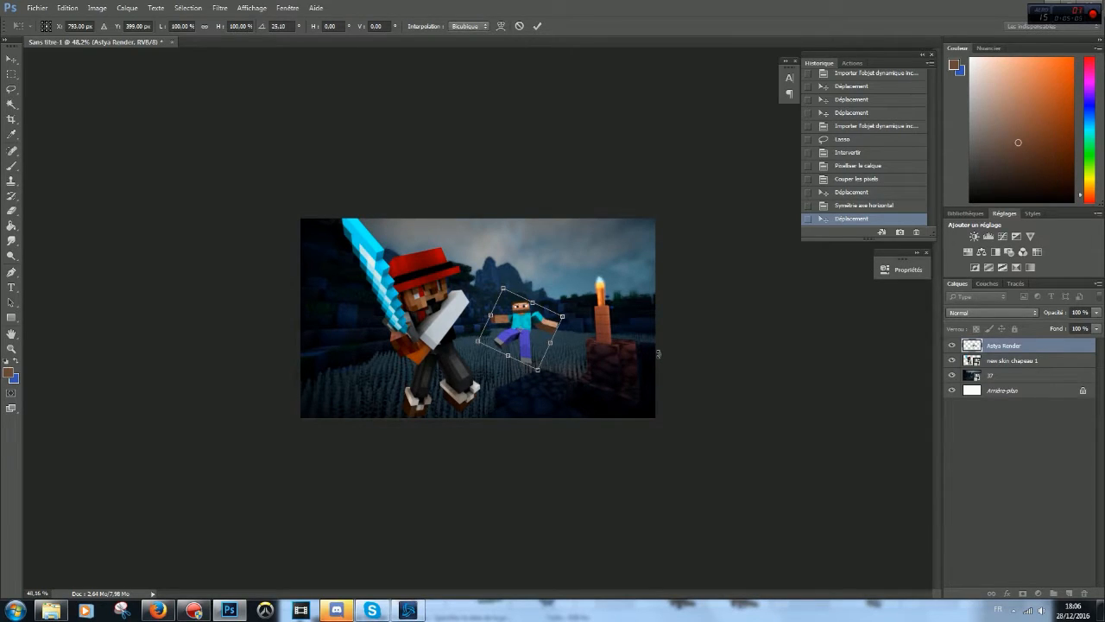
{"action": "key", "text": "Return"}
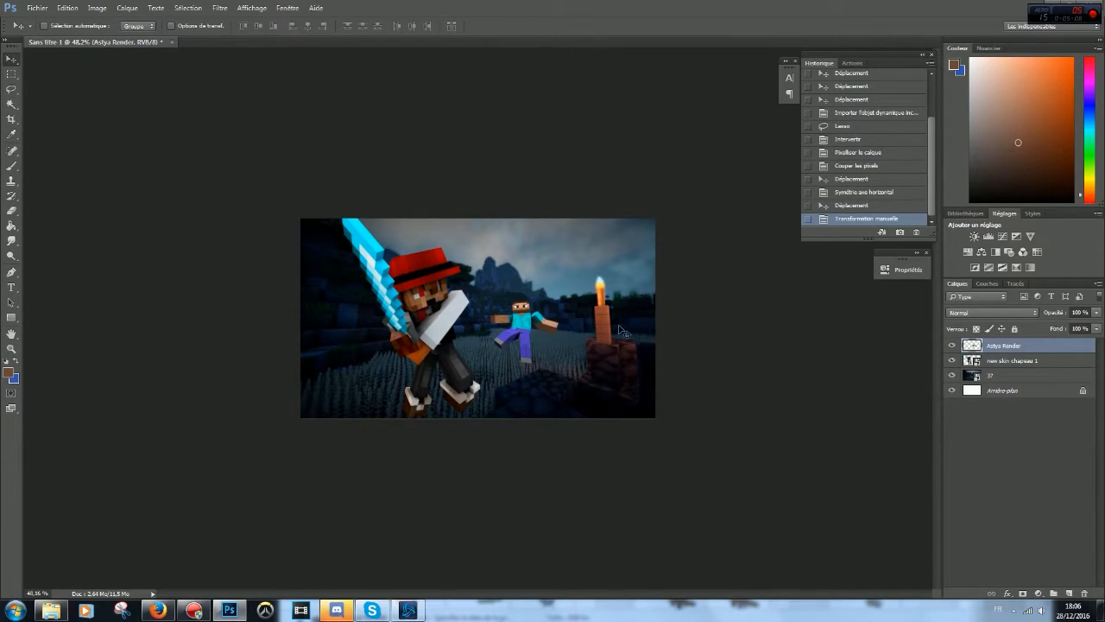
{"action": "key", "text": "ctrl"}
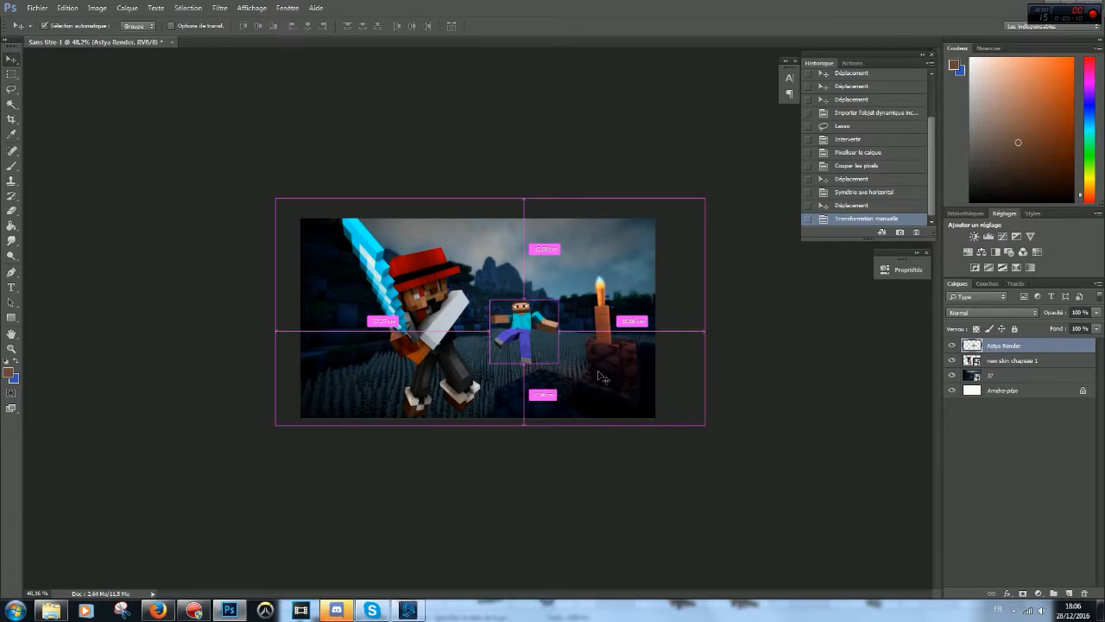
Step: Hide the Astya Render and new skin chapeau 1 layers, and open the Camera Raw filter for landscape layer 37
{"action": "scroll", "coordinate": [568, 389], "scroll_direction": "up", "scroll_amount": 3}
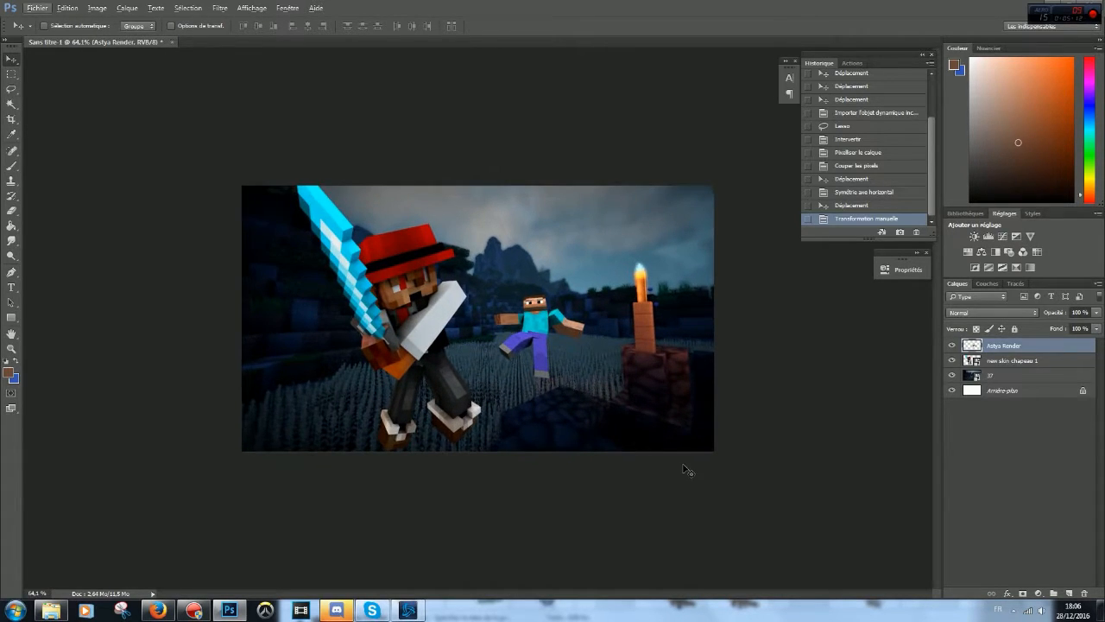
{"action": "left_click_drag", "start_coordinate": [951, 347], "coordinate": [951, 371]}
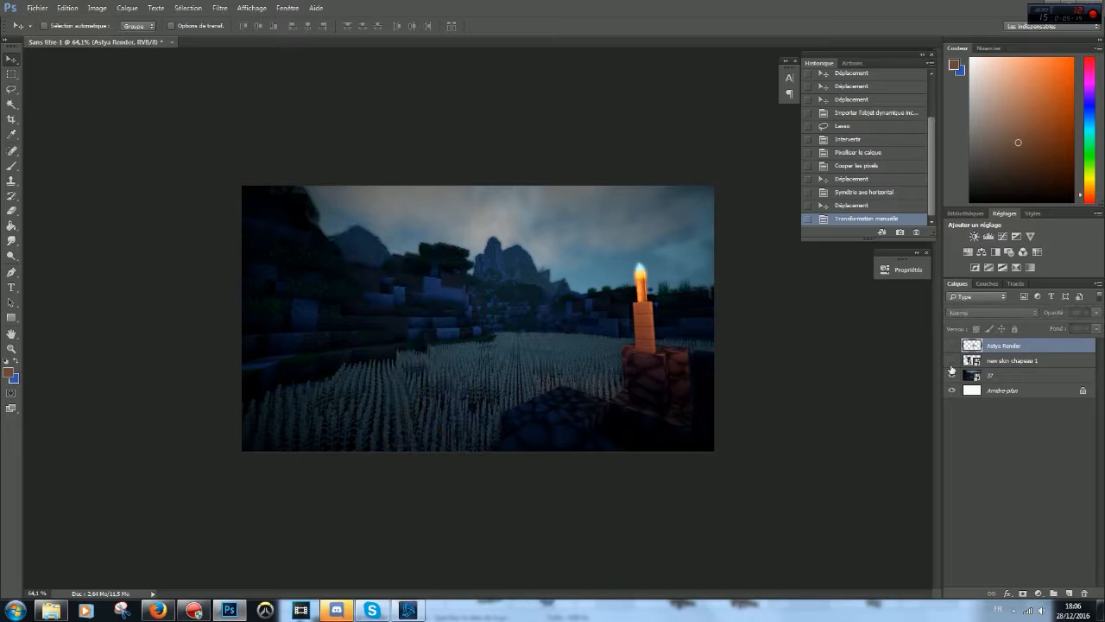
{"action": "left_click", "coordinate": [1011, 377]}
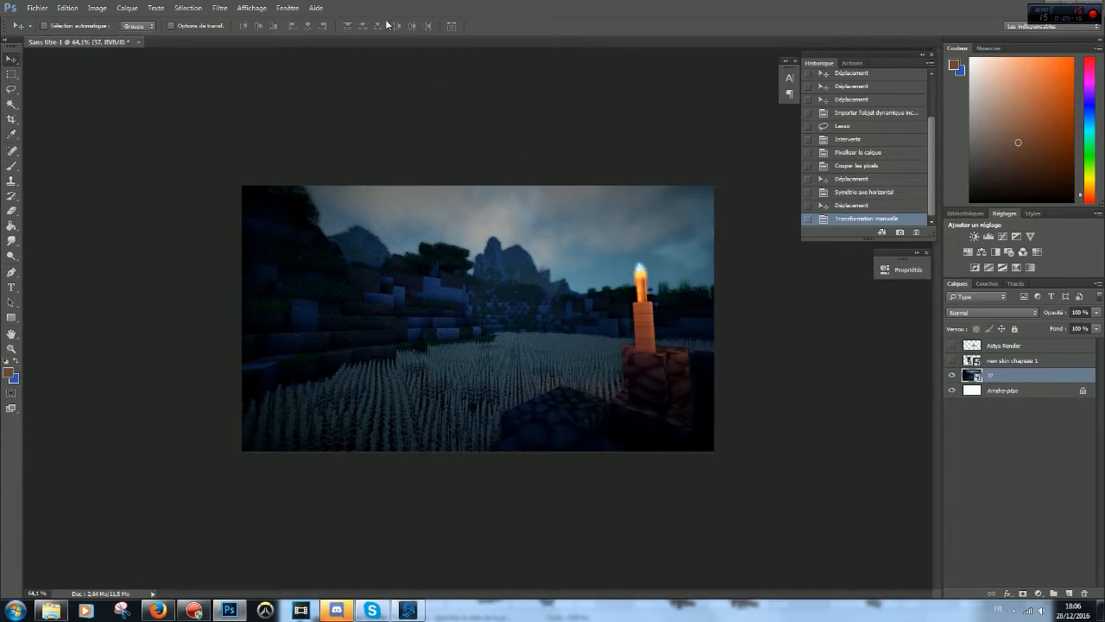
{"action": "left_click", "coordinate": [220, 8]}
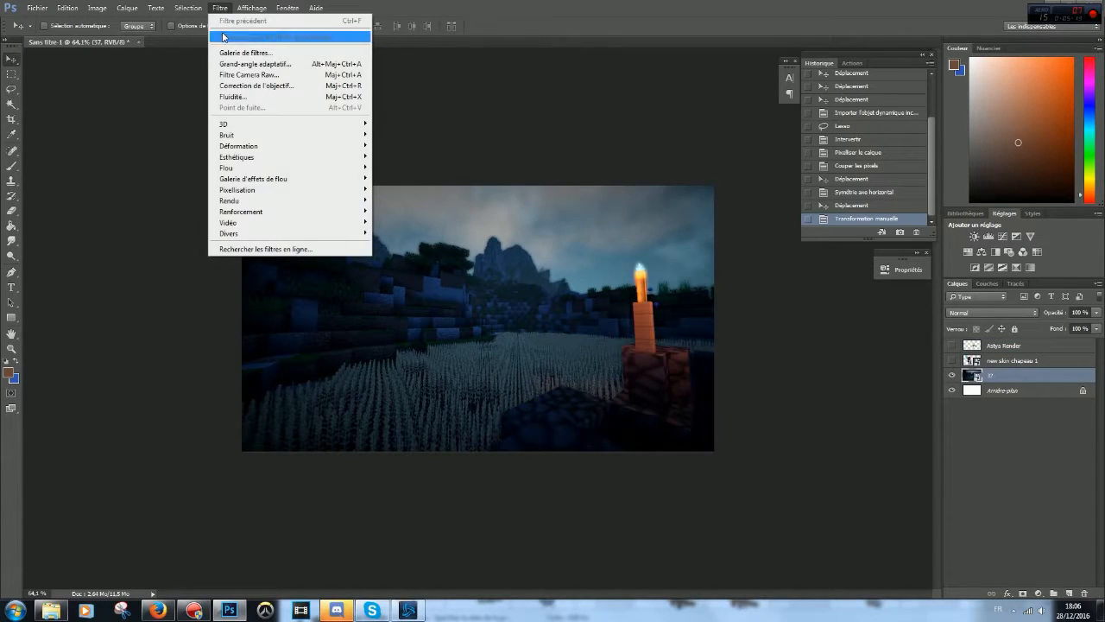
{"action": "left_click", "coordinate": [246, 75]}
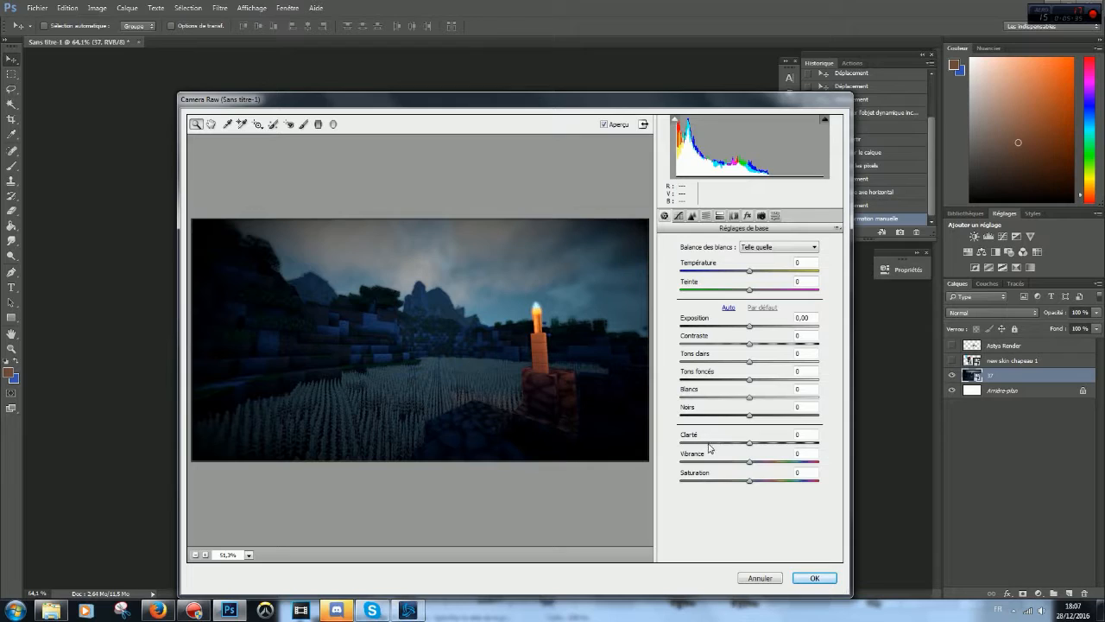
Step: Set Clarté to +38, Vibrance -19, Saturation +6, Contraste +15, Tons clairs -10, Tons foncés -24, Blancs +22 and Noirs -13
{"action": "mouse_move", "coordinate": [751, 446]}
{"action": "left_mouse_down"}
{"action": "mouse_move", "coordinate": [730, 446]}
{"action": "mouse_move", "coordinate": [753, 449]}
{"action": "left_mouse_up"}
{"action": "left_click_drag", "start_coordinate": [750, 450], "coordinate": [748, 450]}
{"action": "left_click_drag", "start_coordinate": [746, 444], "coordinate": [776, 444]}
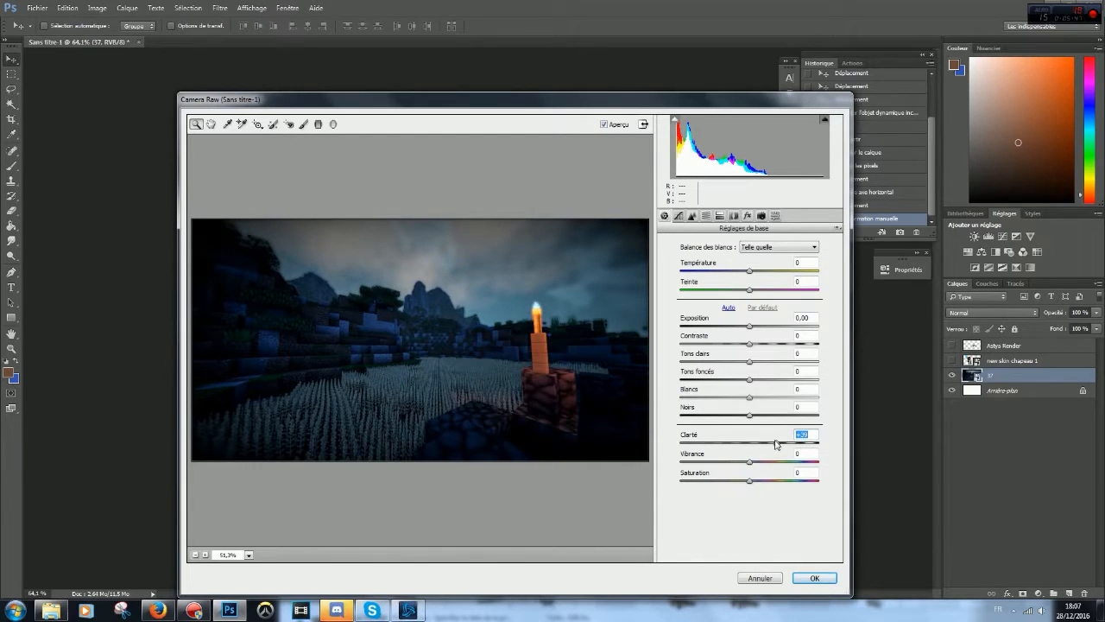
{"action": "left_click_drag", "start_coordinate": [748, 466], "coordinate": [738, 470]}
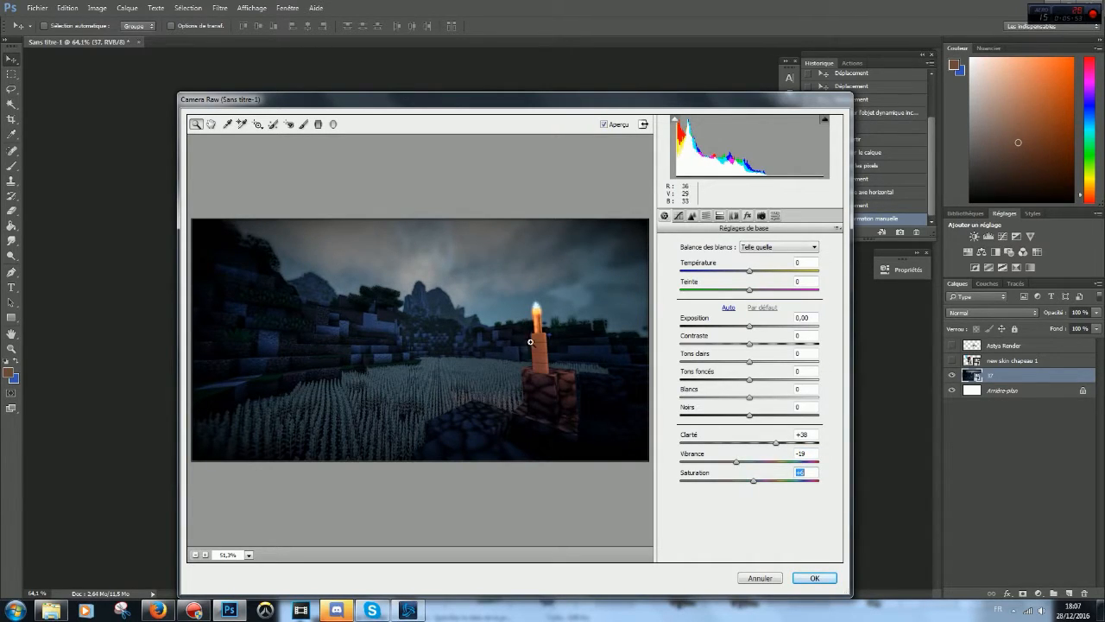
{"action": "left_click_drag", "start_coordinate": [751, 344], "coordinate": [740, 421]}
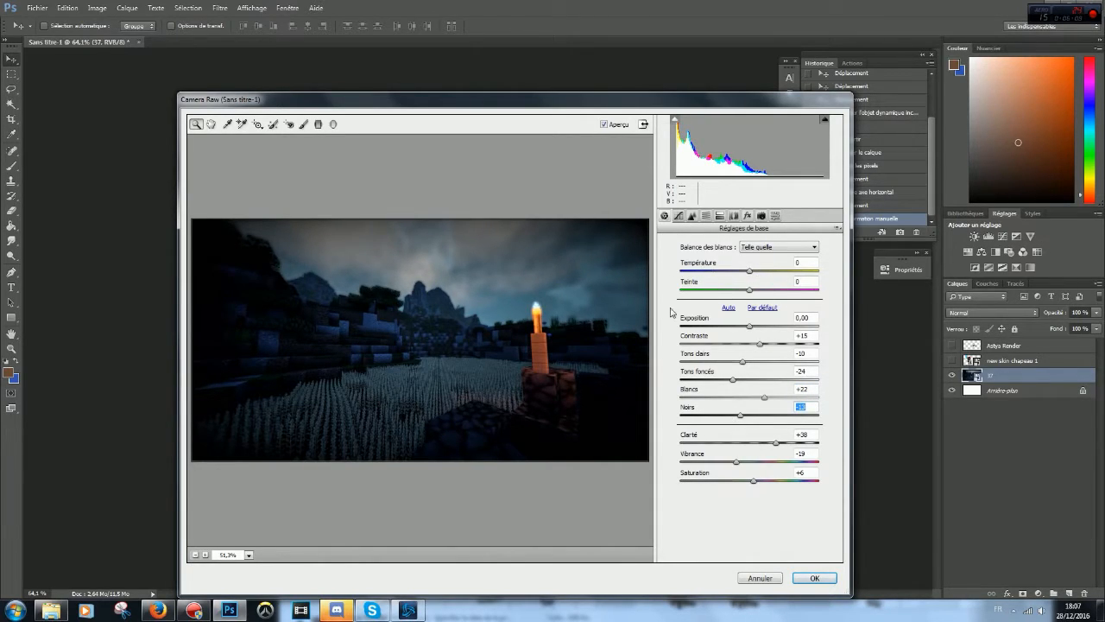
Step: Shift Température slightly toward blue, set Teinte to -4, and apply the Camera Raw filter to layer 37
{"action": "left_click_drag", "start_coordinate": [750, 271], "coordinate": [722, 295]}
{"action": "left_click", "coordinate": [802, 262]}
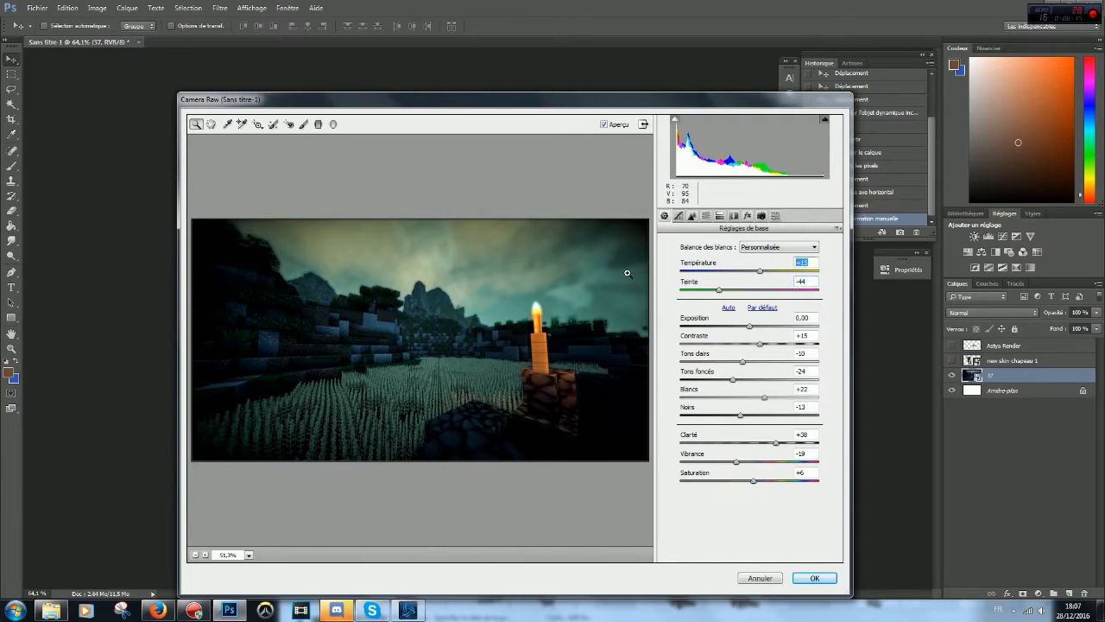
{"action": "left_click_drag", "start_coordinate": [720, 290], "coordinate": [741, 276]}
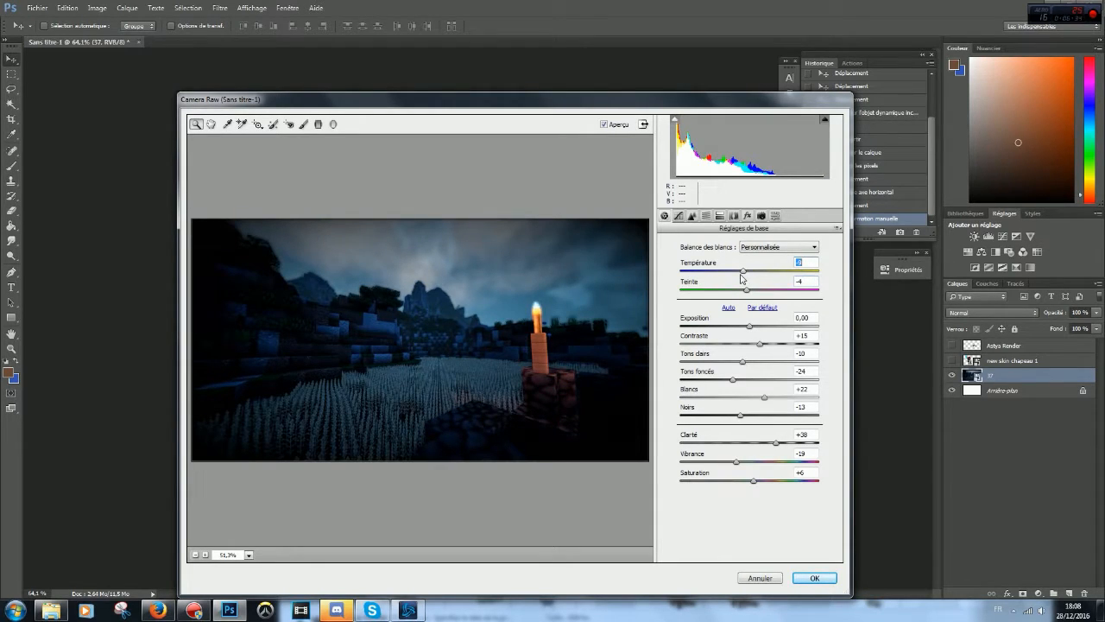
{"action": "left_click", "coordinate": [811, 586]}
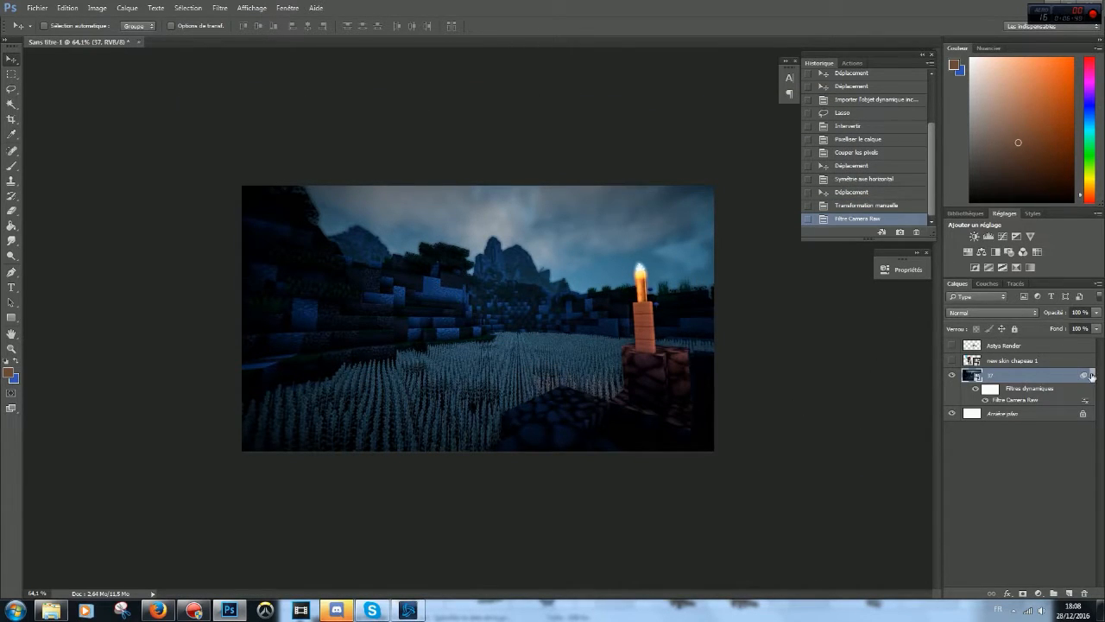
{"action": "left_click", "coordinate": [1090, 377]}
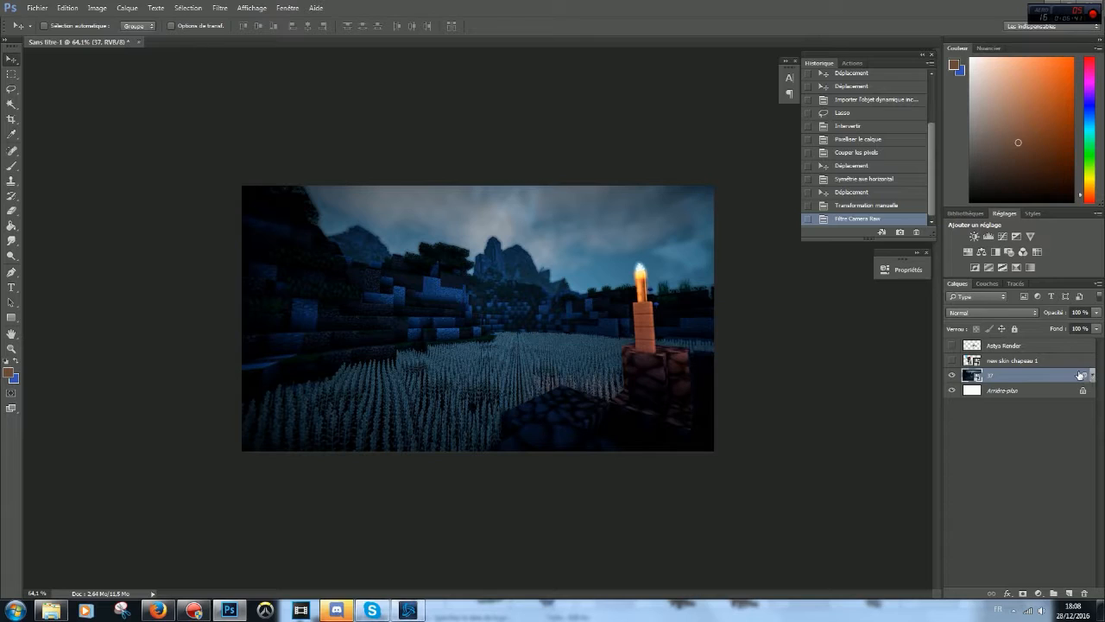
Step: Duplicate landscape layer 37 and apply a Gaussian blur with a 1.4 pixel radius to the copy
{"action": "key", "text": "ctrl+j"}
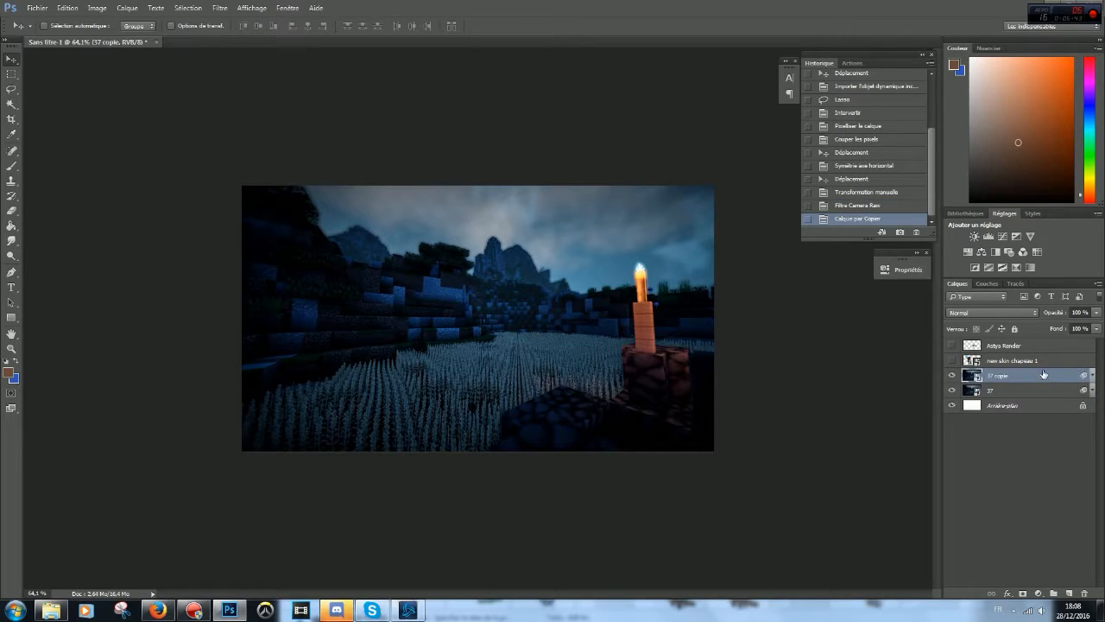
{"action": "right_click", "coordinate": [1044, 374]}
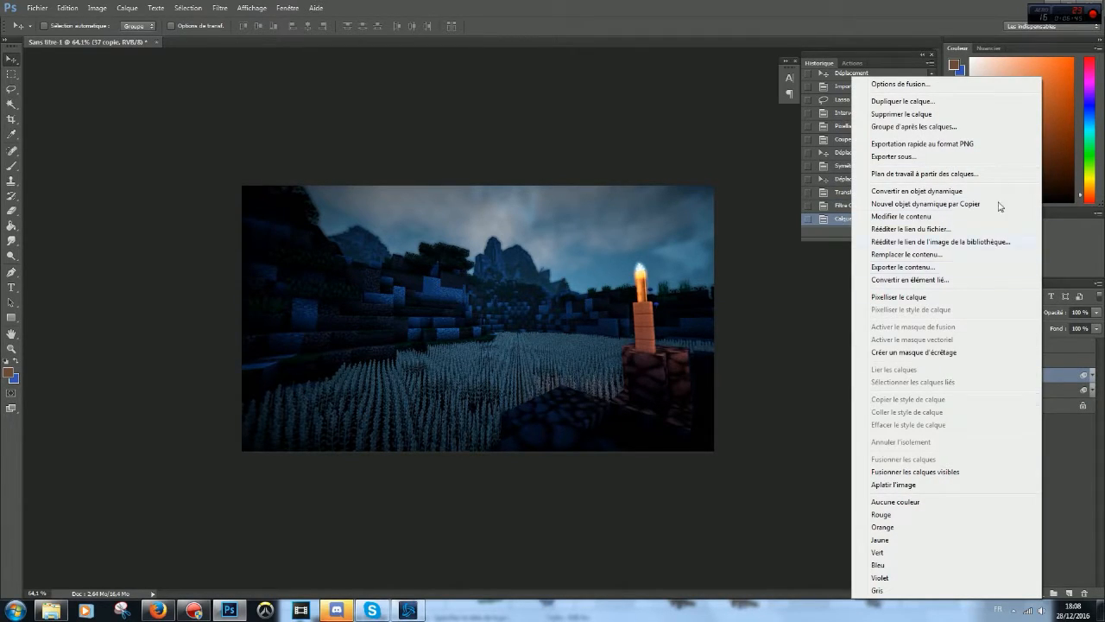
{"action": "left_click", "coordinate": [1073, 378]}
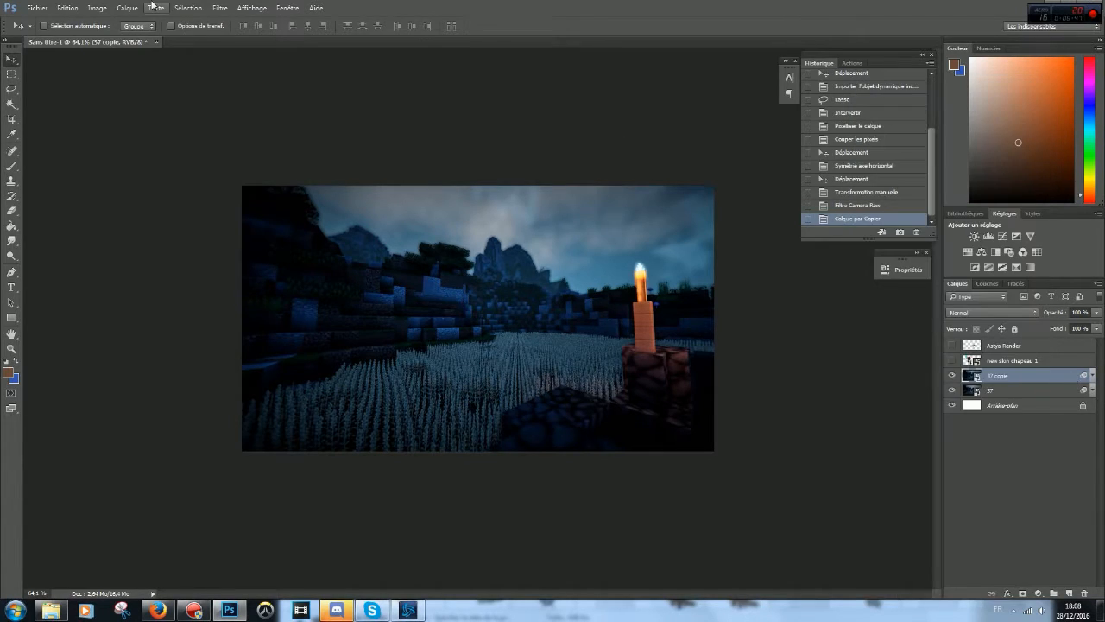
{"action": "left_click", "coordinate": [220, 8]}
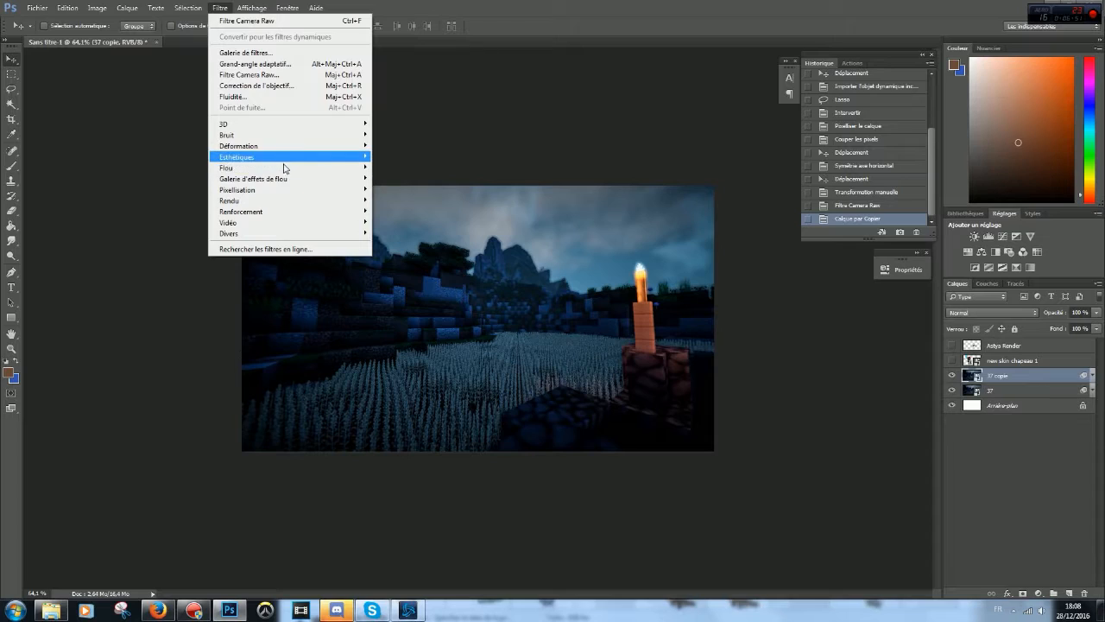
{"action": "mouse_move", "coordinate": [288, 163]}
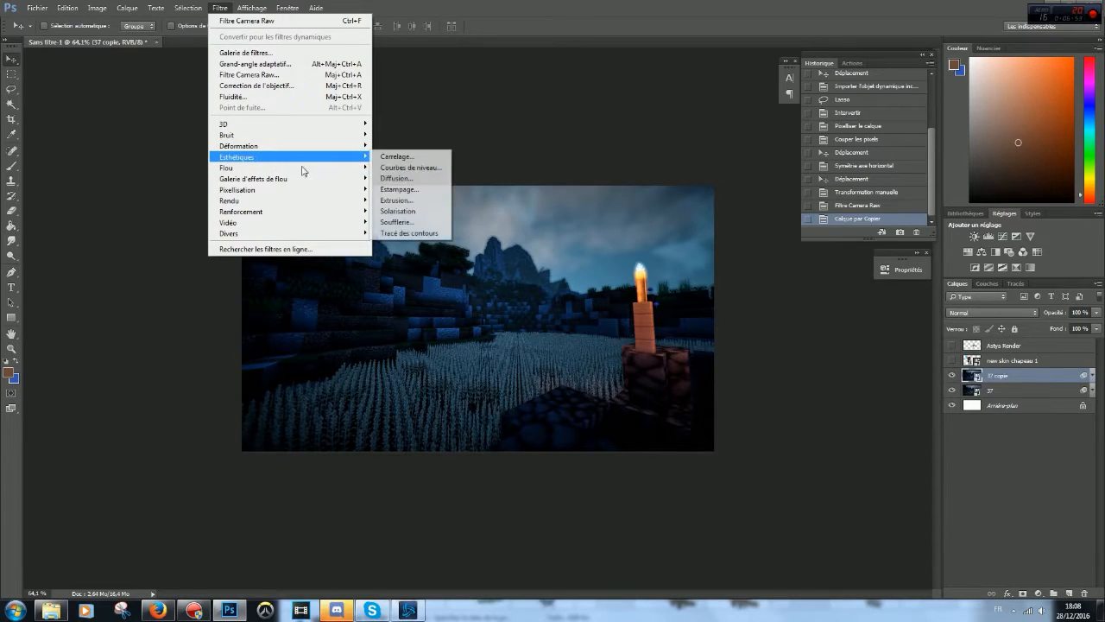
{"action": "mouse_move", "coordinate": [339, 167]}
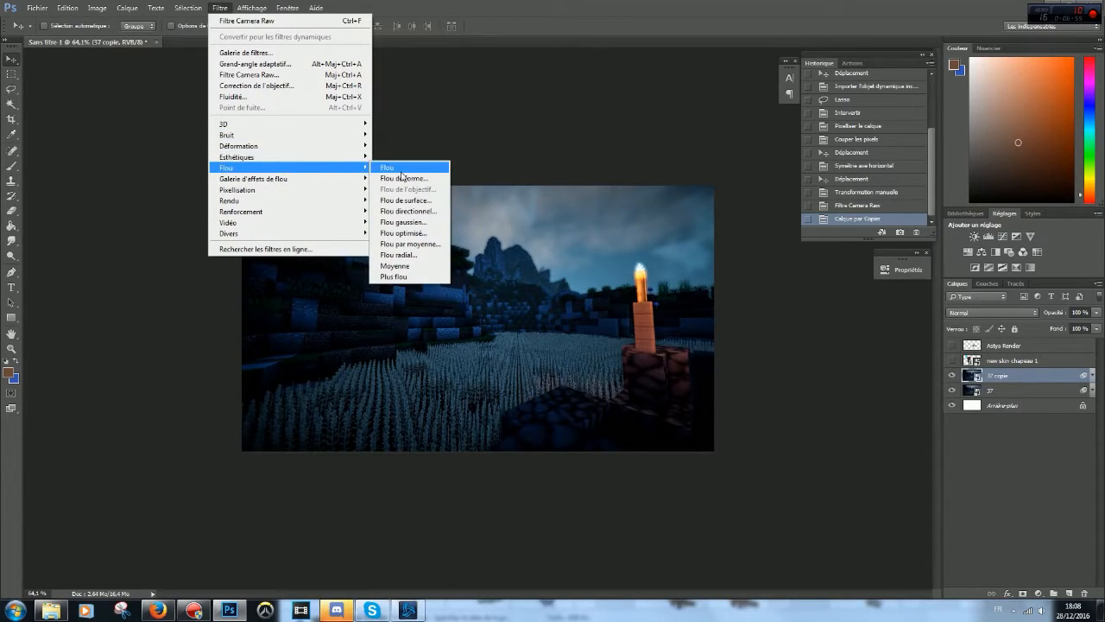
{"action": "left_click", "coordinate": [404, 222]}
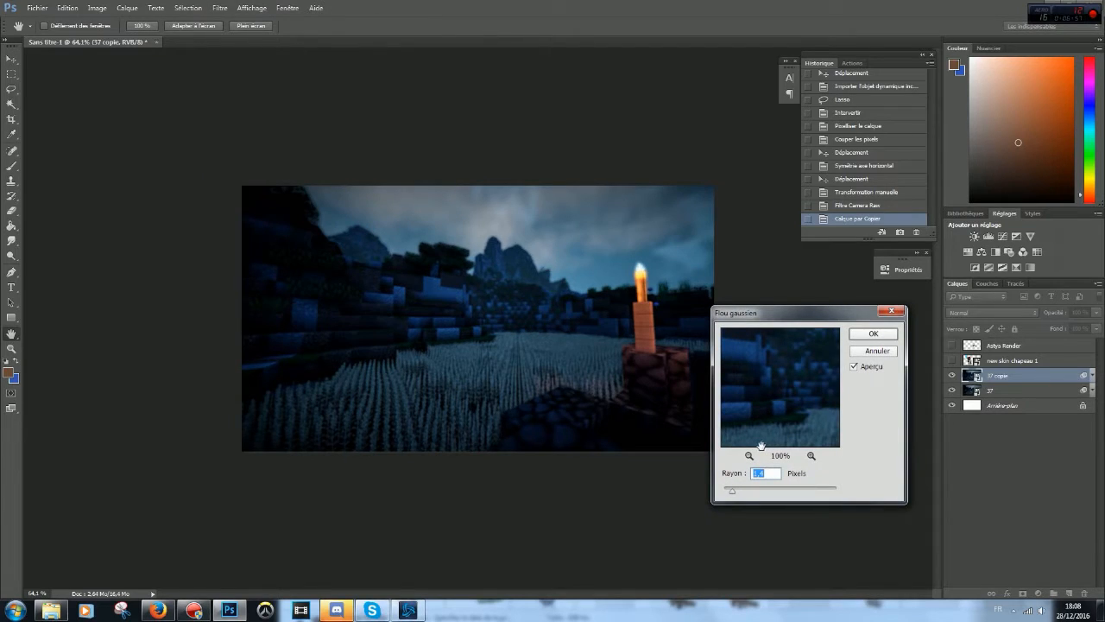
{"action": "left_click", "coordinate": [874, 335]}
Step: Apply a directional motion blur to the landscape copy with an angle of 0° and a distance of 7 pixels
{"action": "left_click", "coordinate": [220, 7]}
{"action": "mouse_move", "coordinate": [243, 169]}
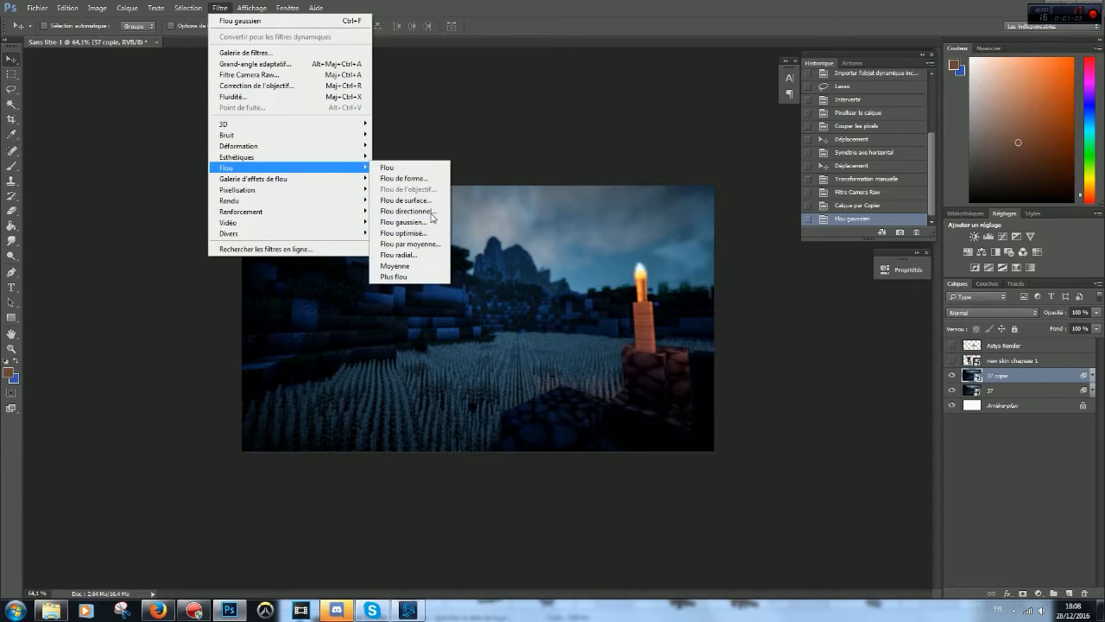
{"action": "left_click", "coordinate": [429, 212]}
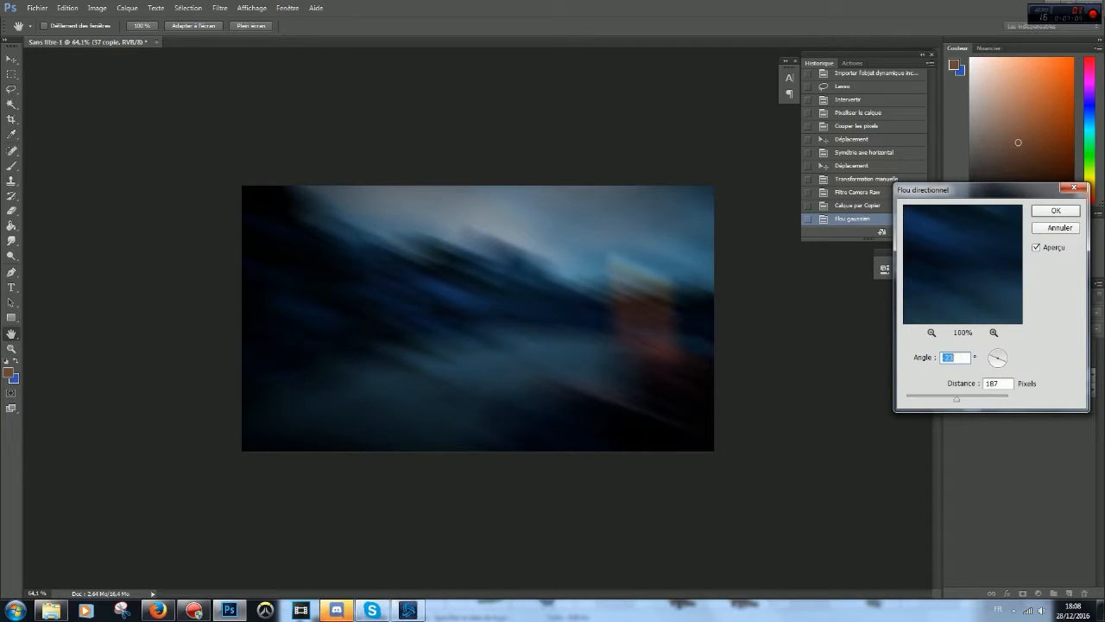
{"action": "type", "text": "0"}
{"action": "double_click", "coordinate": [1006, 382]}
{"action": "type", "text": "7"}
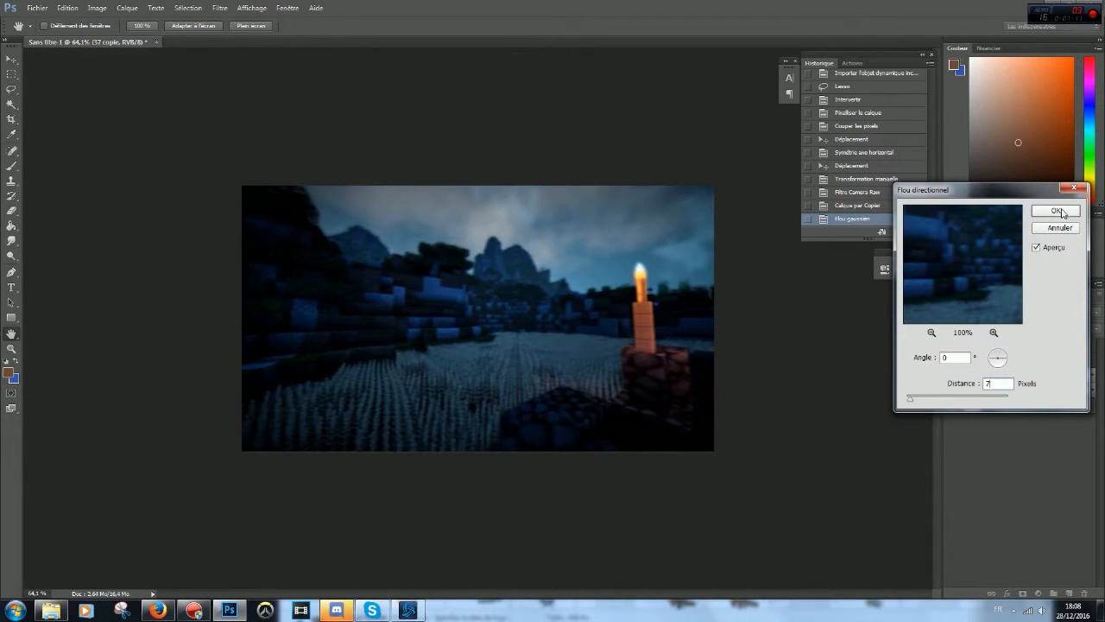
{"action": "left_click", "coordinate": [1057, 211]}
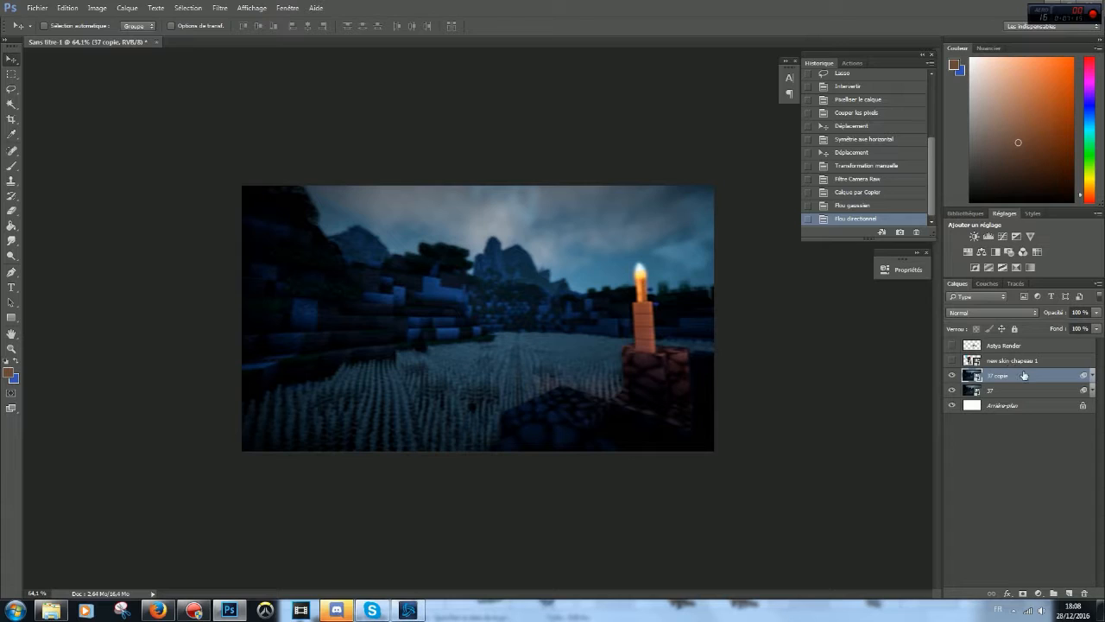
Step: Choose the Eraser tool and rasterize the 37 copie layer so it can be erased
{"action": "left_click", "coordinate": [11, 211]}
{"action": "left_click", "coordinate": [618, 304]}
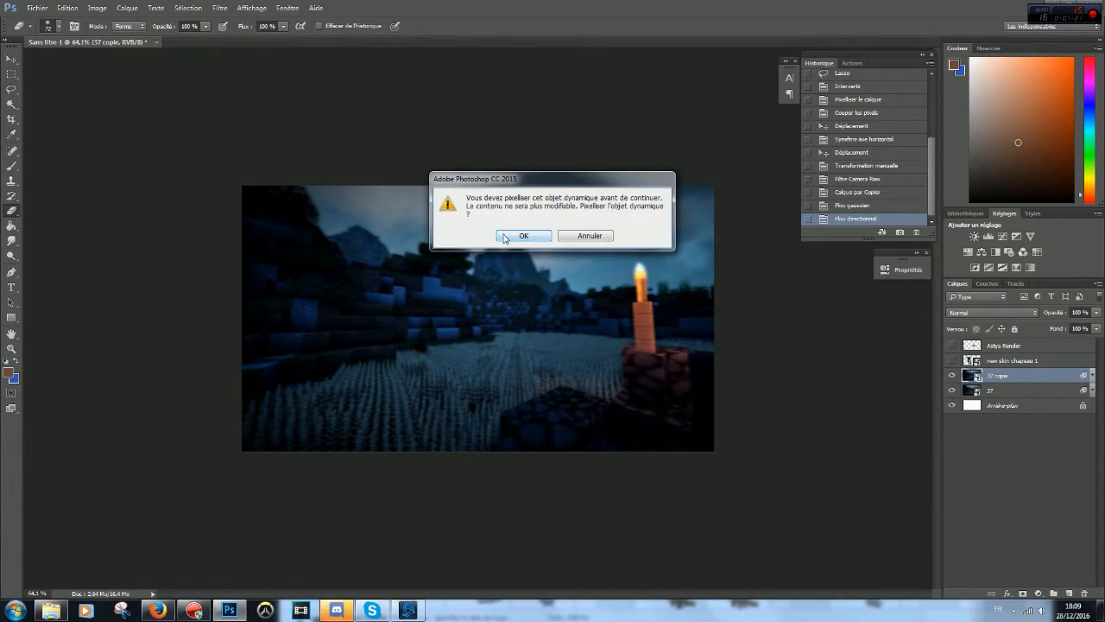
{"action": "left_click", "coordinate": [523, 236]}
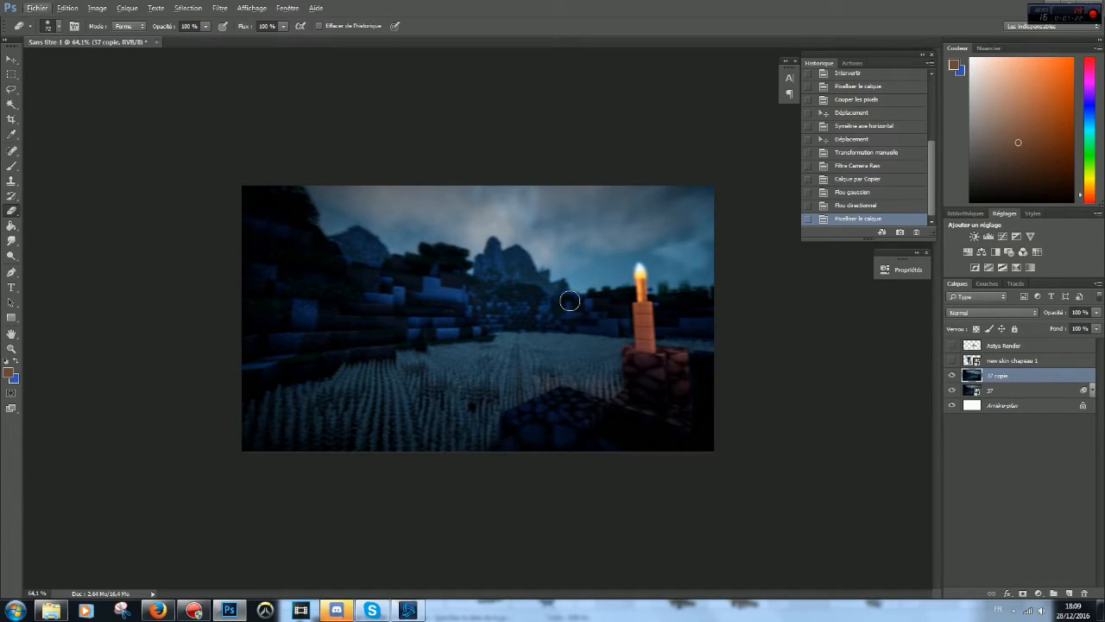
Step: Resize the eraser to 75 px and return the 37 copie layer to its rasterized, unerased history state
{"action": "mouse_move", "coordinate": [568, 302]}
{"action": "left_mouse_down"}
{"action": "mouse_move", "coordinate": [646, 299]}
{"action": "mouse_move", "coordinate": [563, 306]}
{"action": "mouse_move", "coordinate": [577, 314]}
{"action": "mouse_move", "coordinate": [580, 497]}
{"action": "left_mouse_up"}
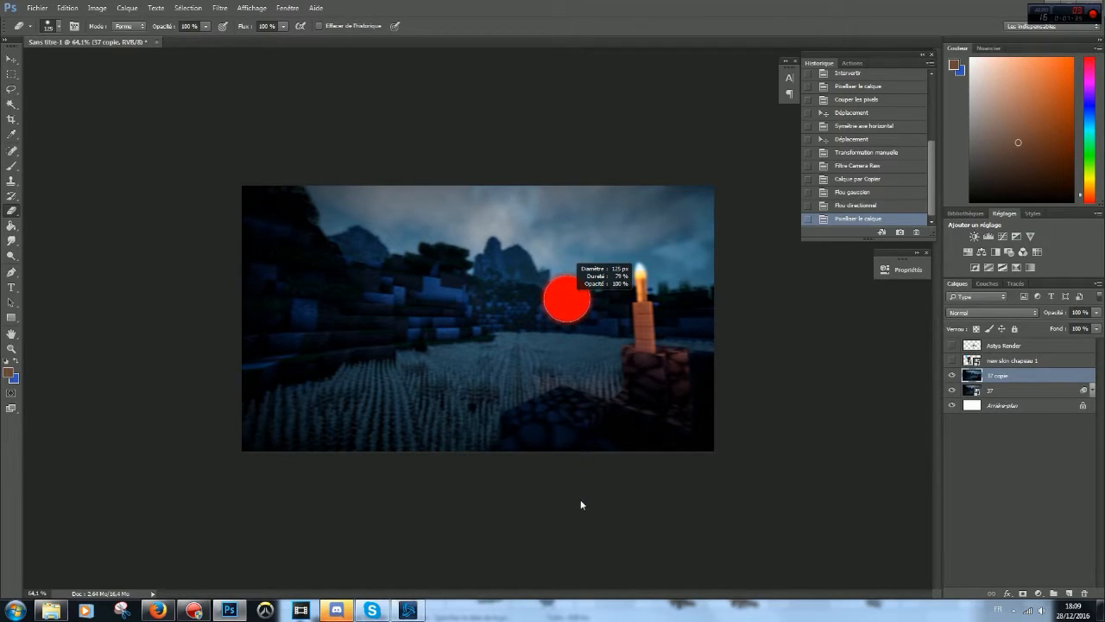
{"action": "mouse_move", "coordinate": [587, 604]}
{"action": "left_mouse_down"}
{"action": "mouse_move", "coordinate": [550, 422]}
{"action": "mouse_move", "coordinate": [575, 277]}
{"action": "mouse_move", "coordinate": [623, 273]}
{"action": "mouse_move", "coordinate": [664, 291]}
{"action": "left_mouse_up"}
{"action": "left_click", "coordinate": [864, 192]}
{"action": "mouse_move", "coordinate": [567, 292]}
{"action": "left_mouse_down"}
{"action": "mouse_move", "coordinate": [555, 296]}
{"action": "mouse_move", "coordinate": [617, 556]}
{"action": "mouse_move", "coordinate": [673, 620]}
{"action": "mouse_move", "coordinate": [673, 452]}
{"action": "mouse_move", "coordinate": [660, 618]}
{"action": "mouse_move", "coordinate": [659, 413]}
{"action": "left_mouse_up"}
{"action": "left_click_drag", "start_coordinate": [622, 357], "coordinate": [607, 361]}
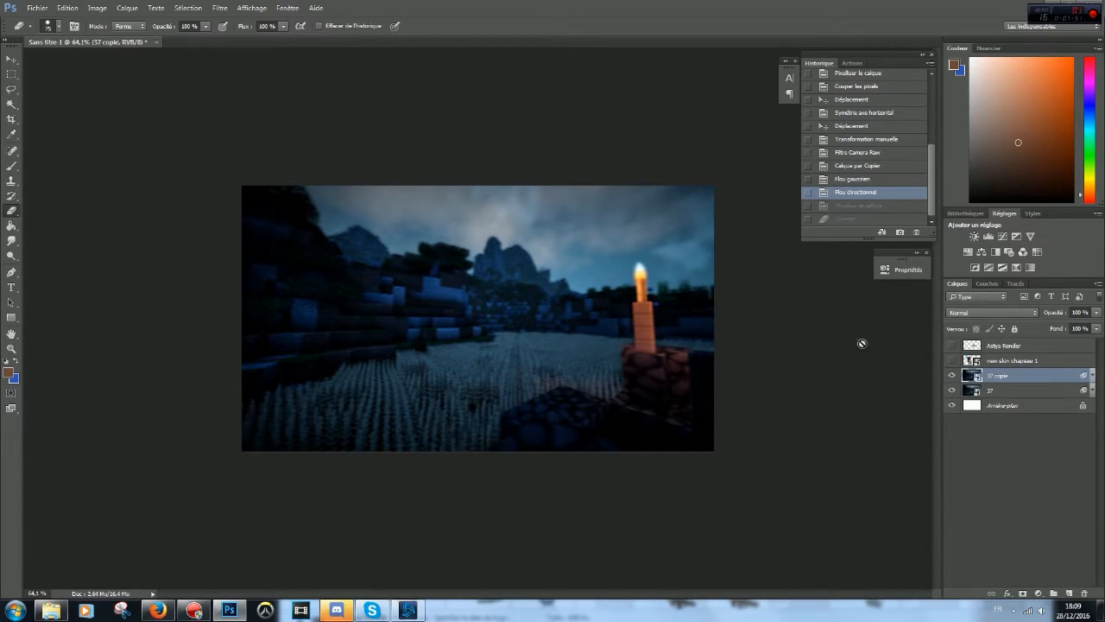
{"action": "left_click", "coordinate": [864, 206]}
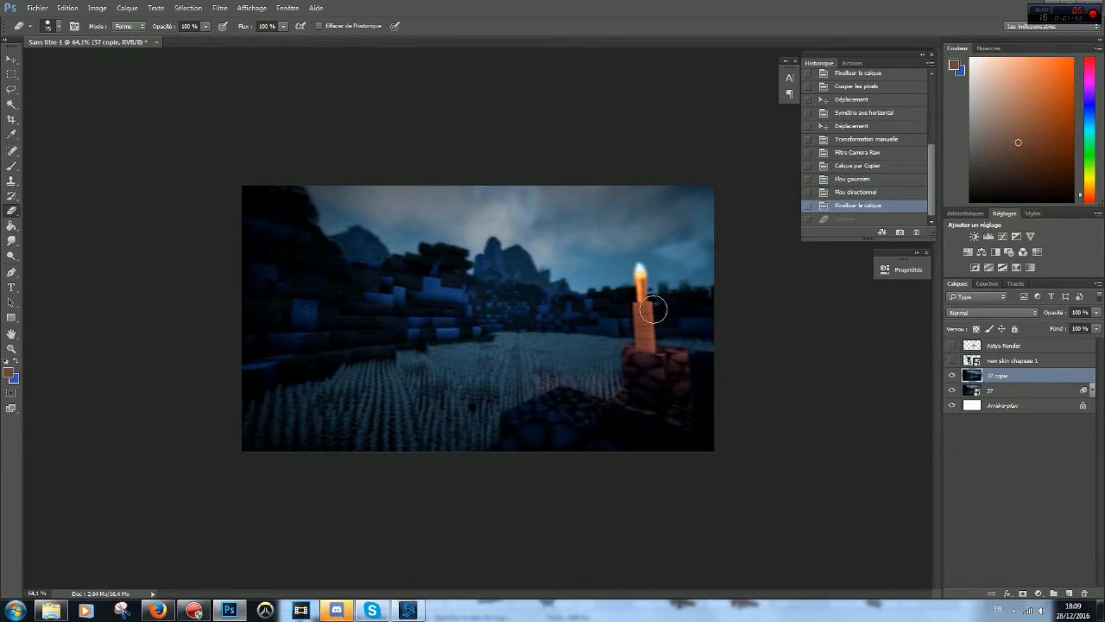
Step: Try erasing spots of the blurred copy over the torch and the wheat field, and undo those eraser strokes
{"action": "left_click_drag", "start_coordinate": [648, 316], "coordinate": [646, 315]}
{"action": "left_click", "coordinate": [506, 323]}
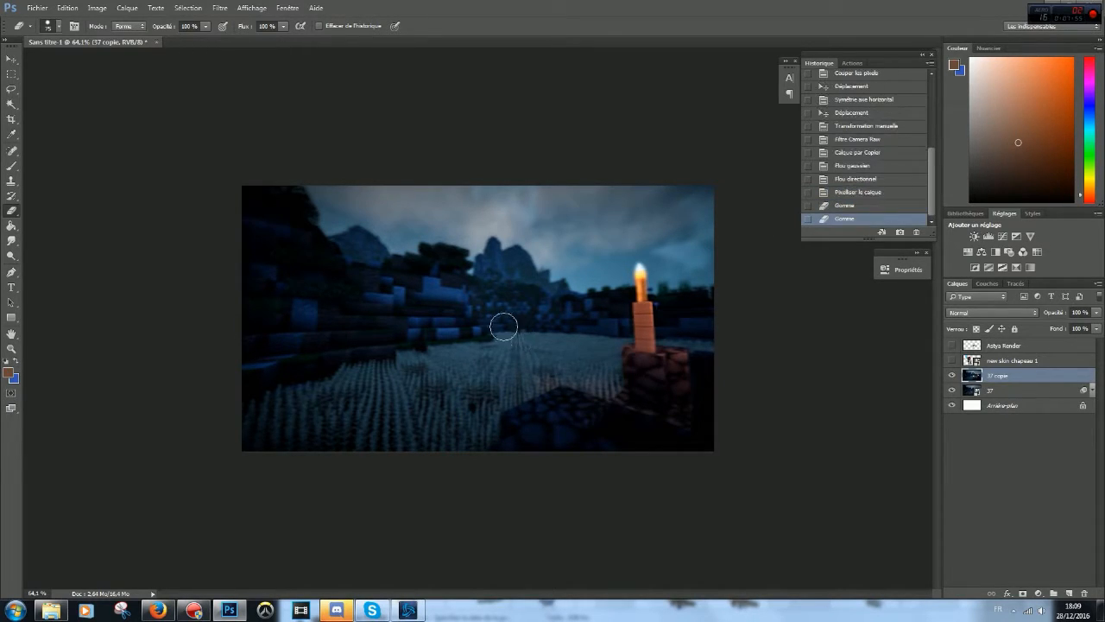
{"action": "left_click", "coordinate": [455, 367]}
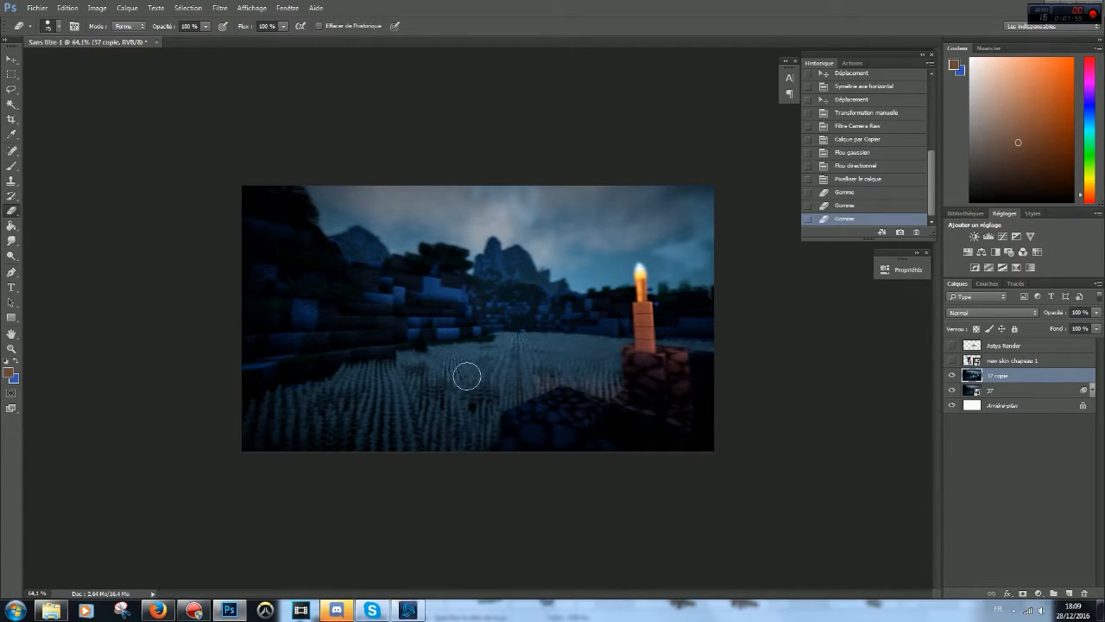
{"action": "scroll", "coordinate": [464, 377], "scroll_direction": "up", "scroll_amount": 5}
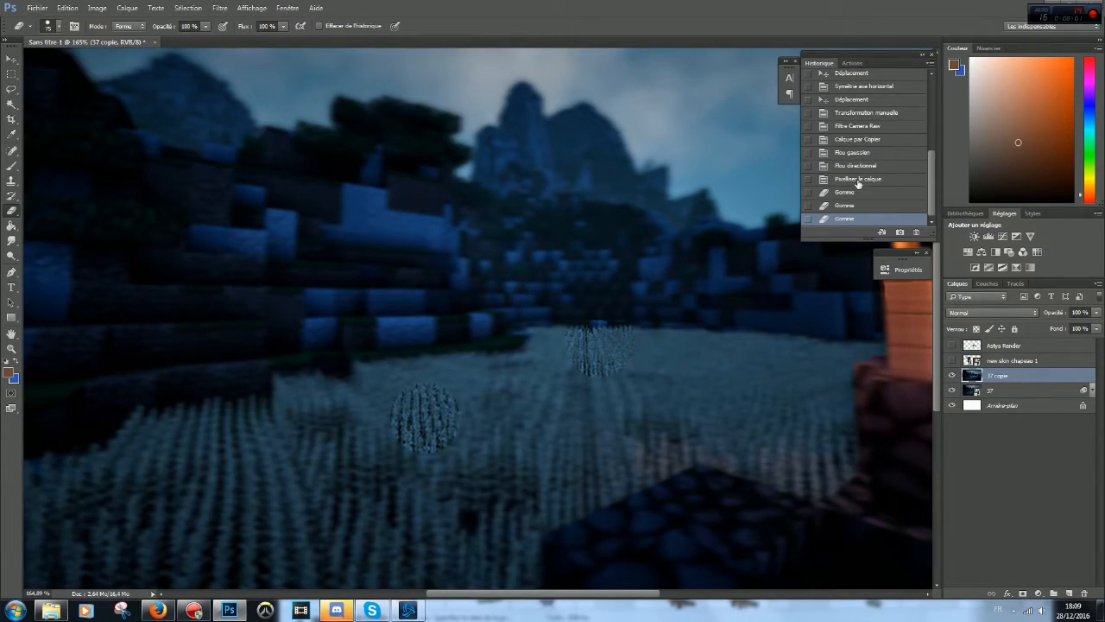
{"action": "key", "text": "ctrl+alt+z"}
{"action": "key", "text": "ctrl+alt+z"}
{"action": "key", "text": "ctrl+alt+z"}
{"action": "scroll", "coordinate": [432, 391], "scroll_direction": "down", "scroll_amount": 2}
{"action": "scroll", "coordinate": [432, 391], "scroll_direction": "right", "scroll_amount": 1}
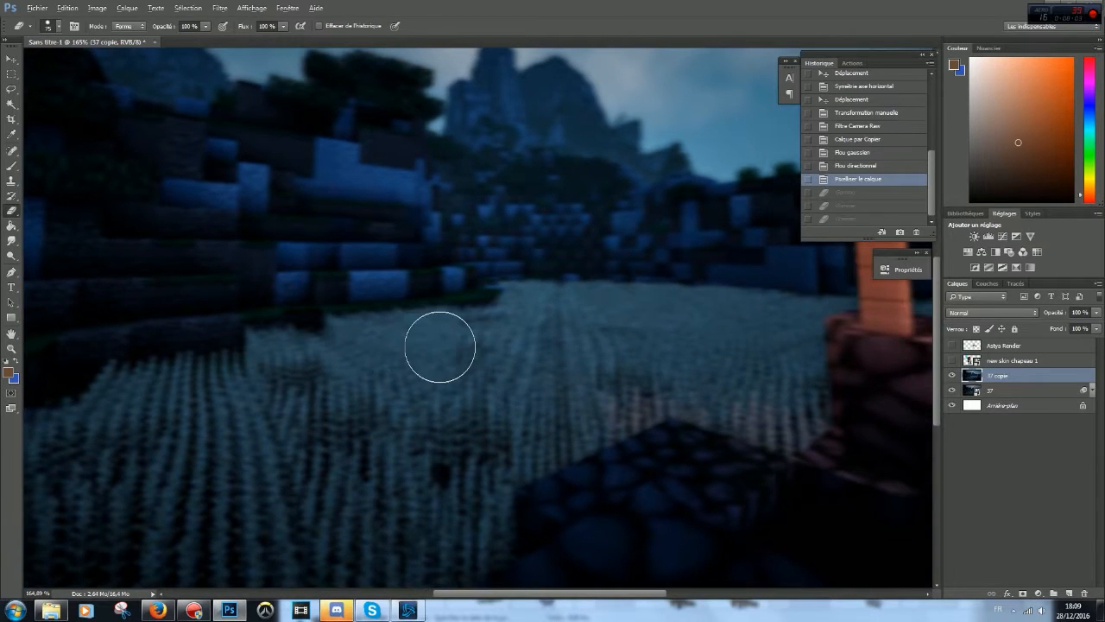
Step: Try erasing part of the blurred copy over the wheat field with an enlarged eraser, and revert the stroke
{"action": "scroll", "coordinate": [440, 346], "scroll_direction": "down", "scroll_amount": 4}
{"action": "scroll", "coordinate": [439, 346], "scroll_direction": "down", "scroll_amount": 1}
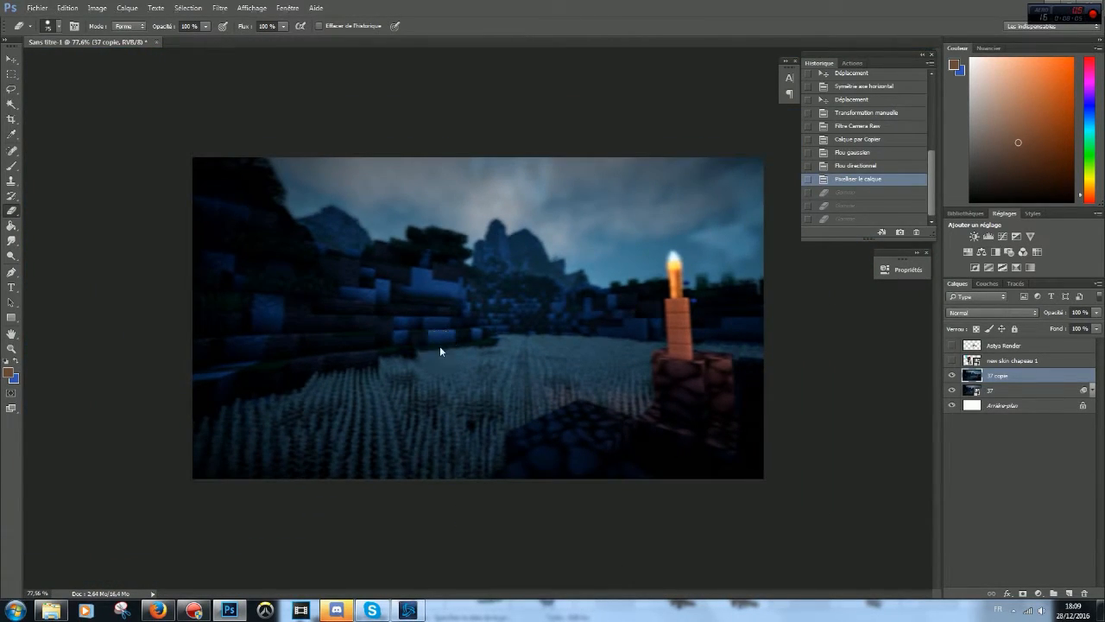
{"action": "right_click", "coordinate": [440, 346], "text": "alt"}
{"action": "mouse_move", "coordinate": [436, 187]}
{"action": "left_mouse_down"}
{"action": "mouse_move", "coordinate": [443, 3]}
{"action": "mouse_move", "coordinate": [434, 3]}
{"action": "mouse_move", "coordinate": [436, 180]}
{"action": "left_mouse_up"}
{"action": "right_click", "coordinate": [469, 291], "text": "alt"}
{"action": "left_click_drag", "start_coordinate": [469, 398], "coordinate": [479, 402]}
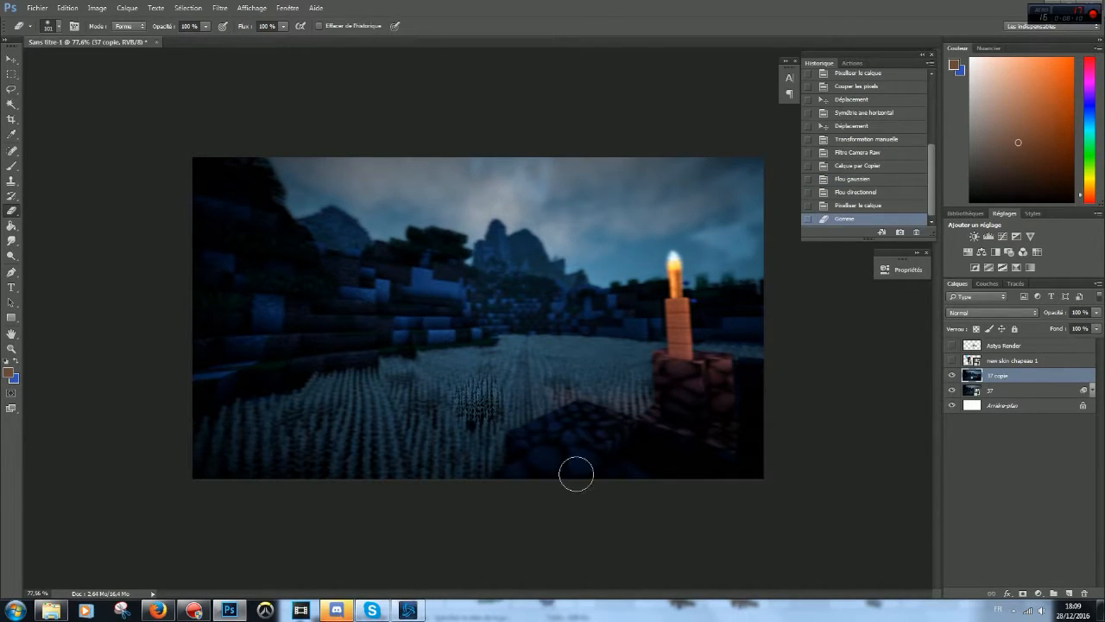
{"action": "left_click", "coordinate": [855, 206]}
Step: Enlarge the eraser to 111 px and erase the blurred 37 copie layer over the torch and the stone blocks, redoing the second stroke
{"action": "right_click", "coordinate": [658, 300], "text": "alt"}
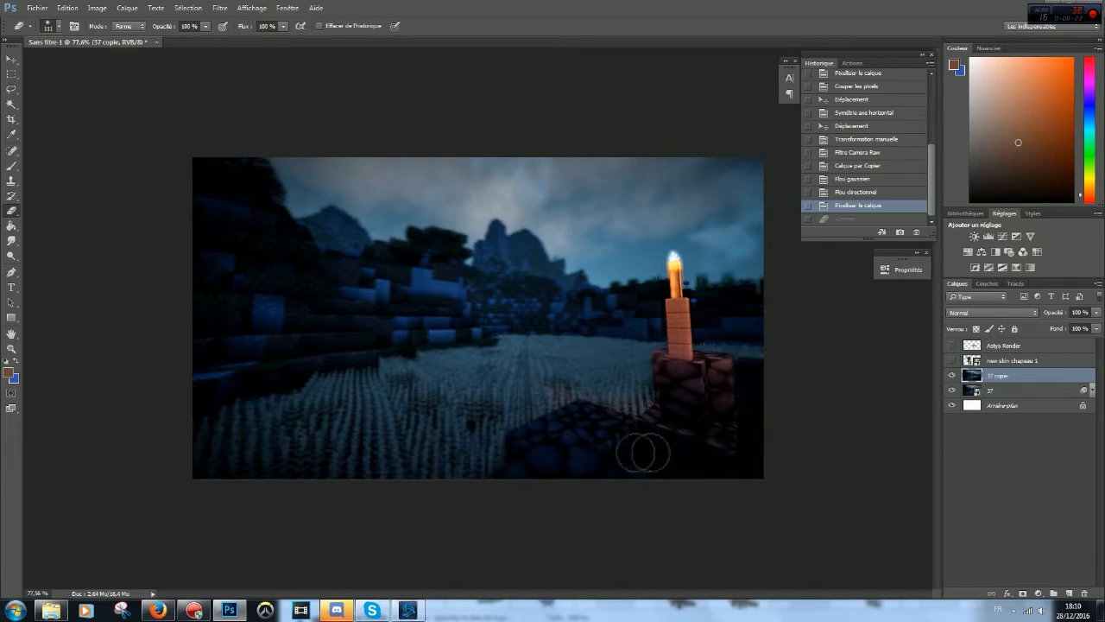
{"action": "left_click_drag", "start_coordinate": [618, 470], "coordinate": [608, 472]}
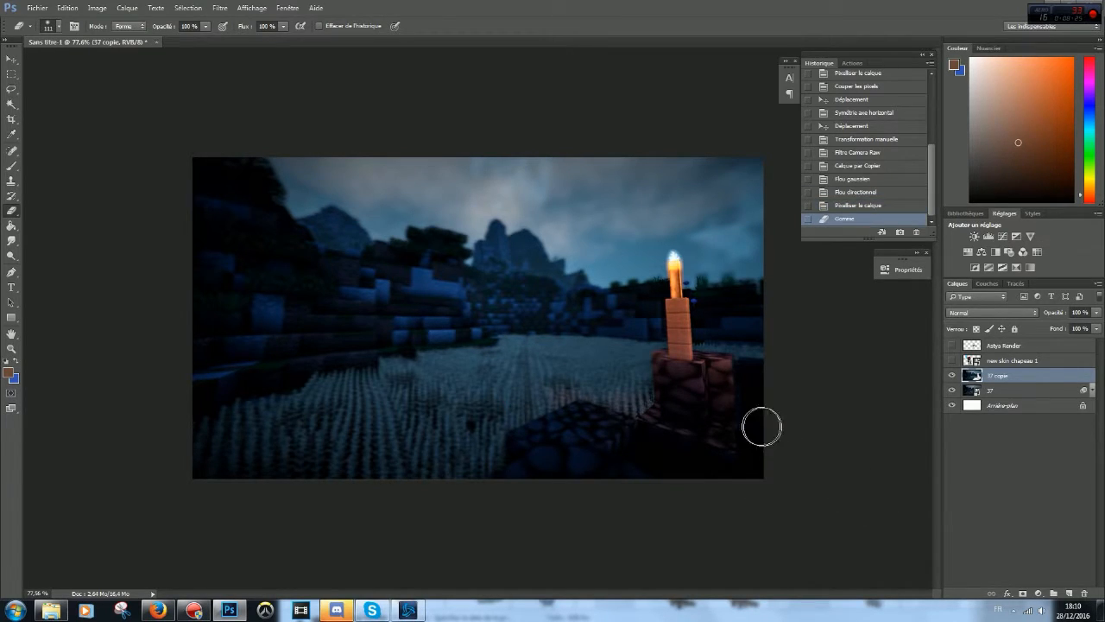
{"action": "left_click_drag", "start_coordinate": [671, 365], "coordinate": [673, 375]}
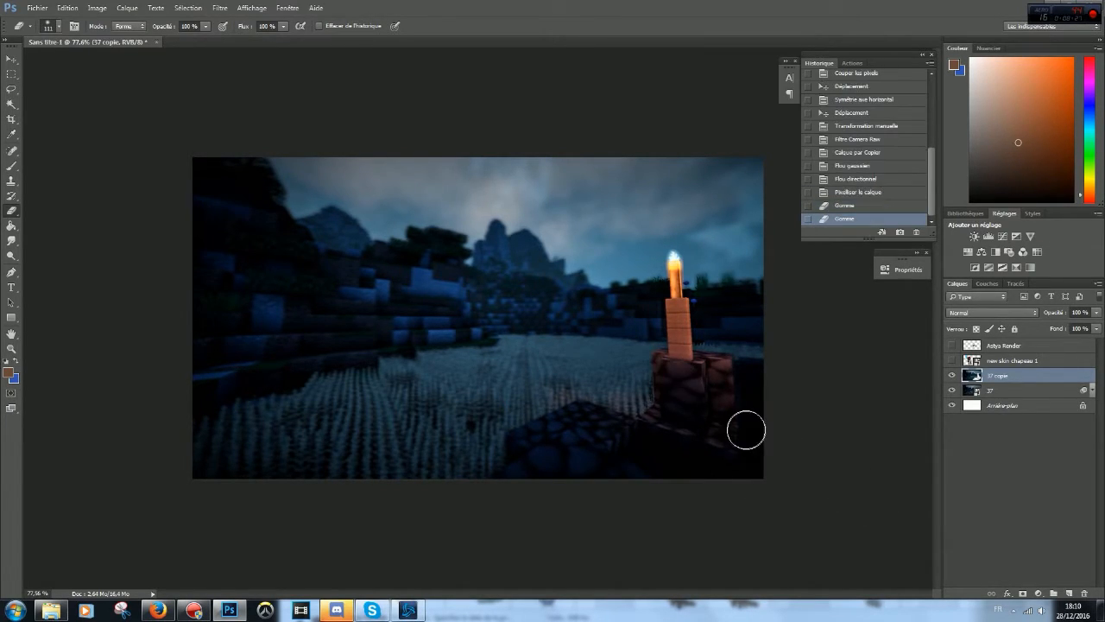
{"action": "left_click", "coordinate": [847, 206]}
{"action": "mouse_move", "coordinate": [682, 380]}
{"action": "left_mouse_down"}
{"action": "mouse_move", "coordinate": [670, 381]}
{"action": "mouse_move", "coordinate": [662, 358]}
{"action": "mouse_move", "coordinate": [667, 410]}
{"action": "left_mouse_up"}
Step: Show the new skin chapeau 1 layer and open it in the Camera Raw filter with clarity +61, vibrance -23 and saturation +5
{"action": "left_click", "coordinate": [952, 361]}
{"action": "left_click", "coordinate": [1044, 361]}
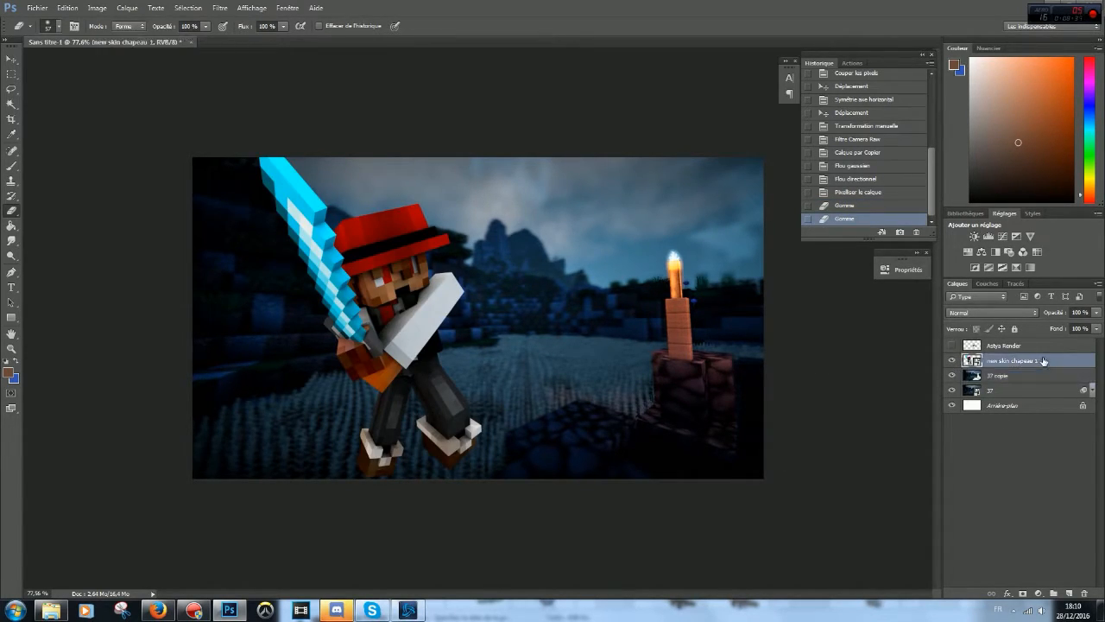
{"action": "left_click", "coordinate": [223, 8]}
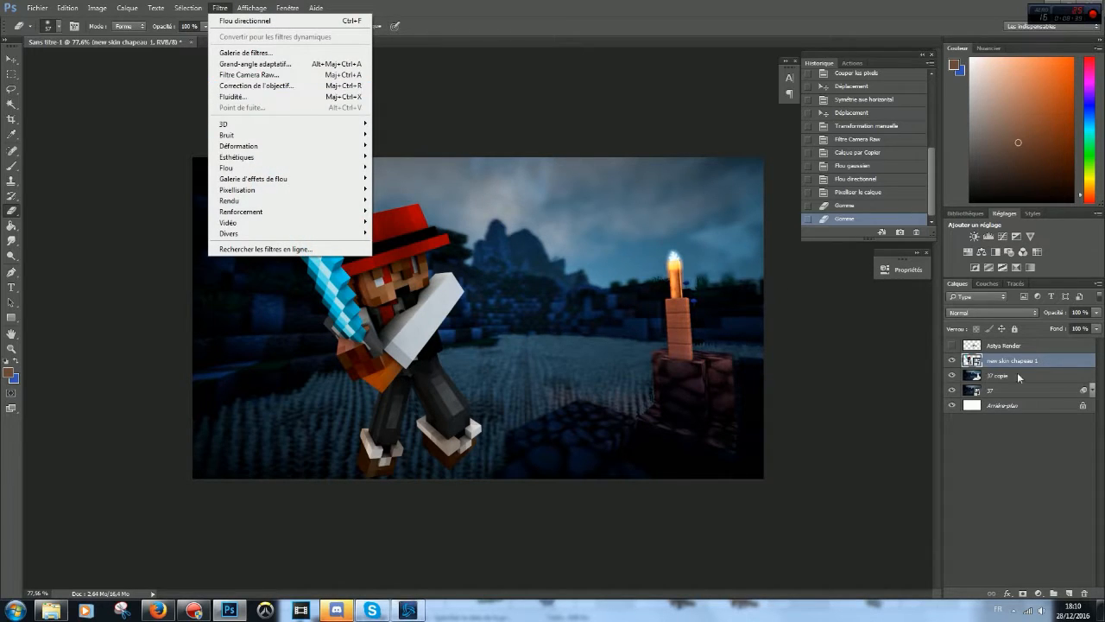
{"action": "left_click", "coordinate": [304, 77]}
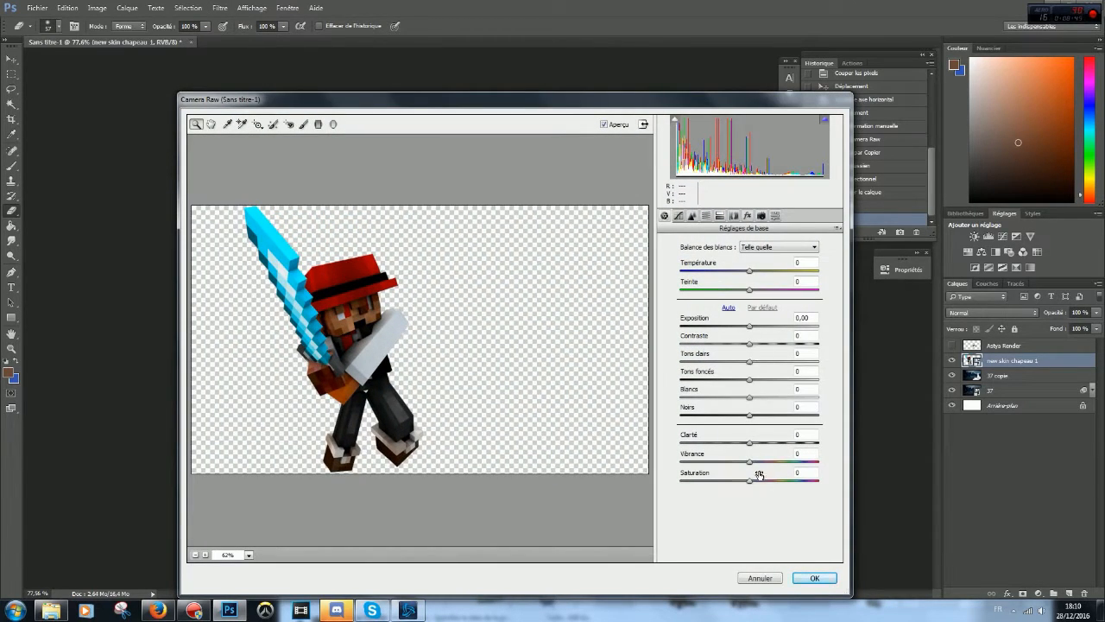
{"action": "left_click_drag", "start_coordinate": [749, 445], "coordinate": [757, 488]}
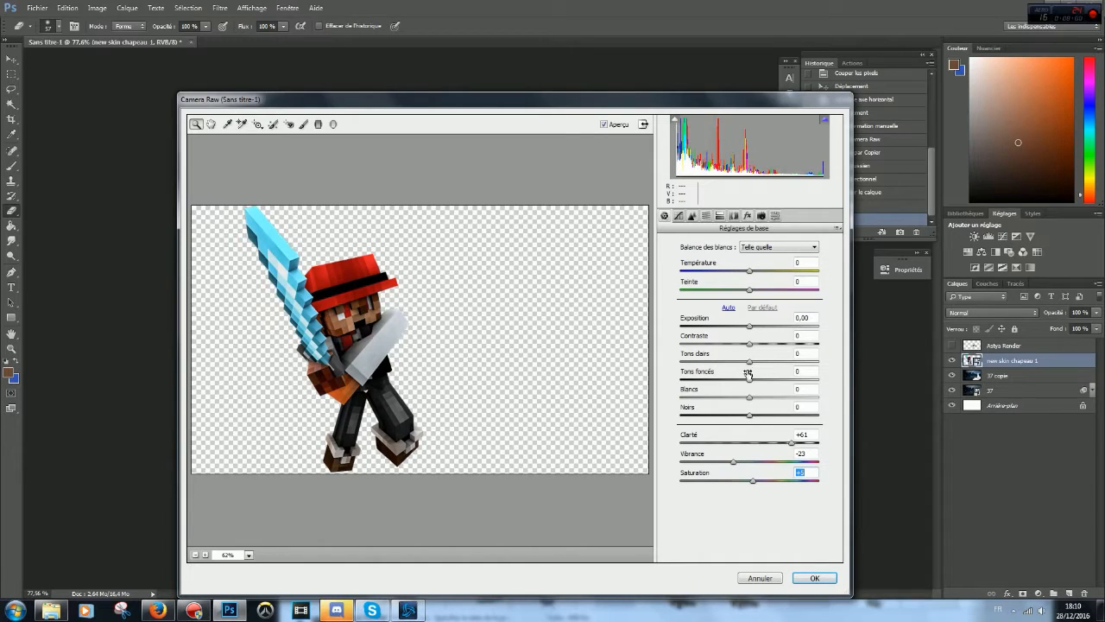
Step: Set contrast +13, highlights -8, shadows -3, whites +18, blacks +23, temperature -12 and tint +18 in Camera Raw, and apply the filter
{"action": "left_click_drag", "start_coordinate": [751, 347], "coordinate": [769, 420]}
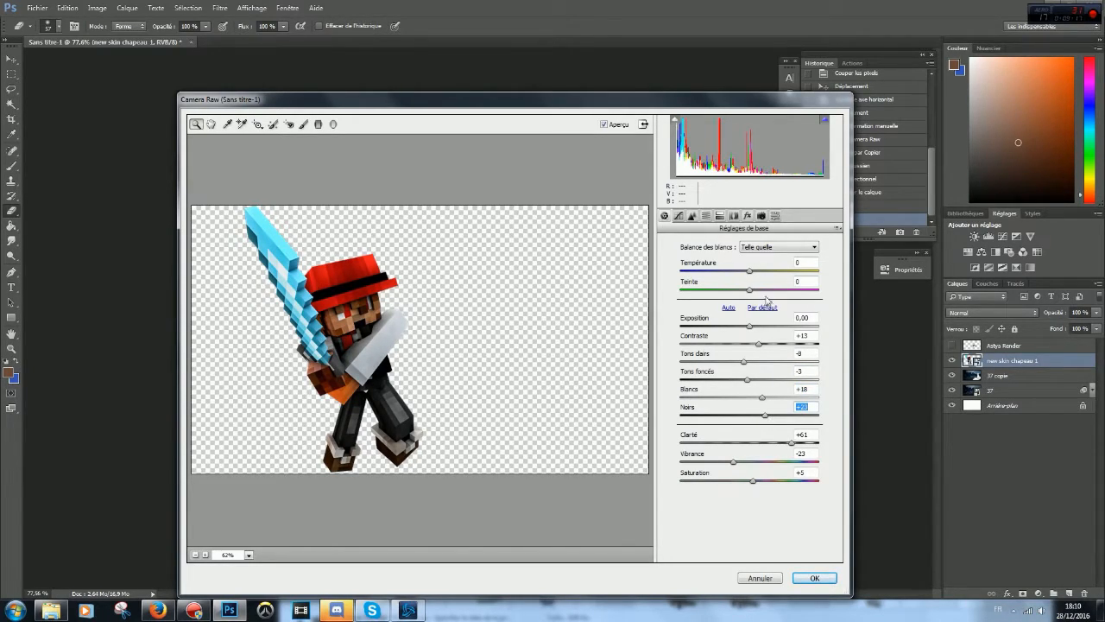
{"action": "left_click_drag", "start_coordinate": [748, 274], "coordinate": [764, 297]}
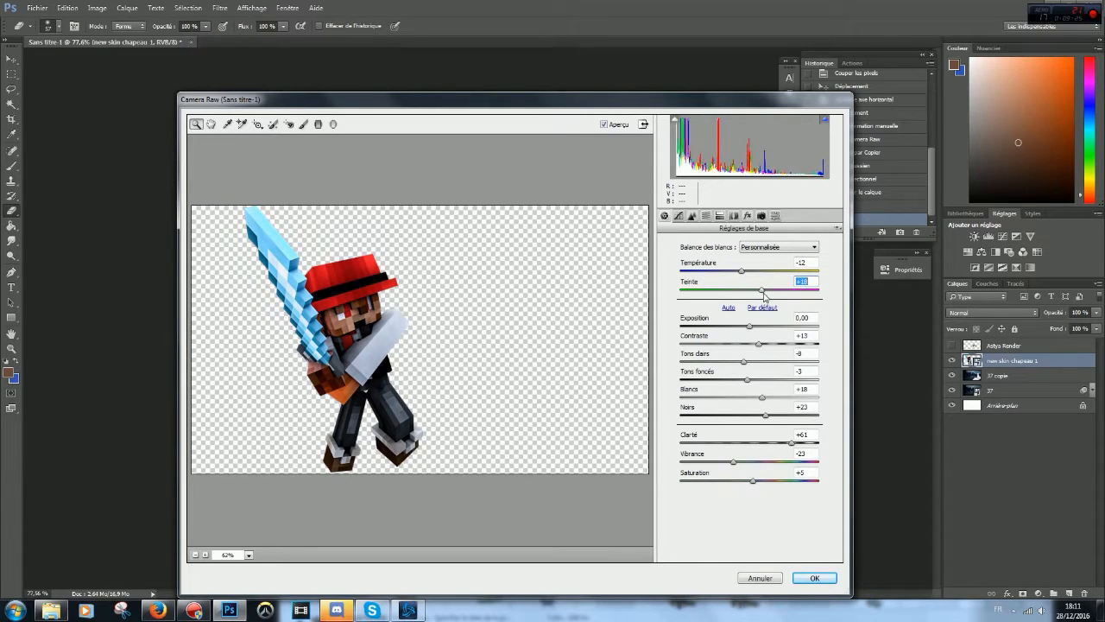
{"action": "left_click", "coordinate": [814, 577]}
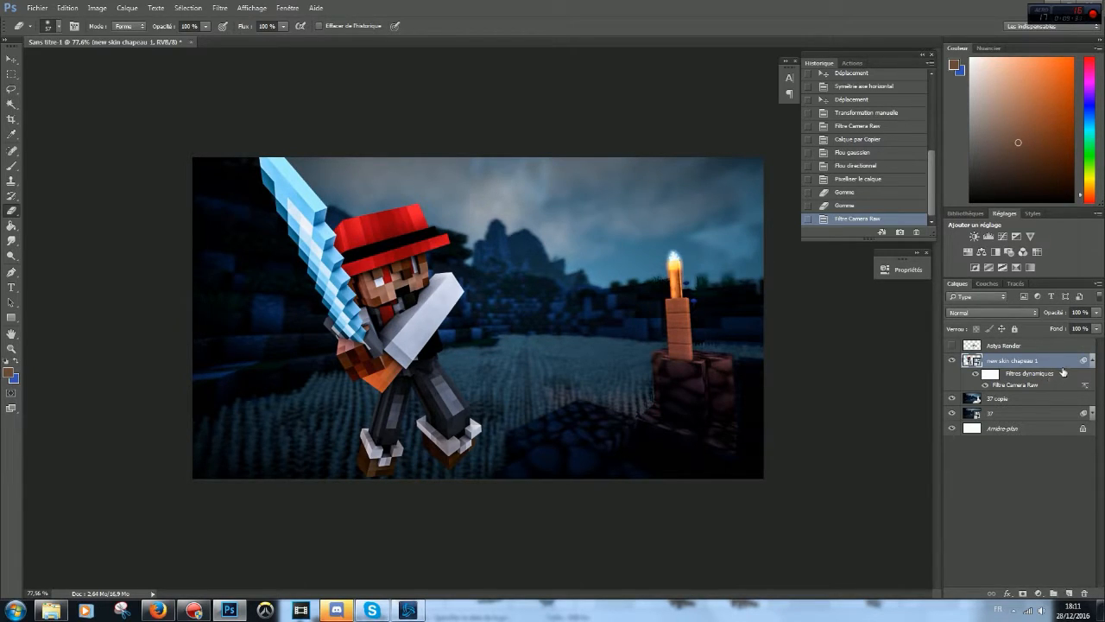
Step: Show the Astya Render layer and reapply the last Camera Raw filter to it
{"action": "left_click", "coordinate": [952, 345]}
{"action": "right_click", "coordinate": [980, 346]}
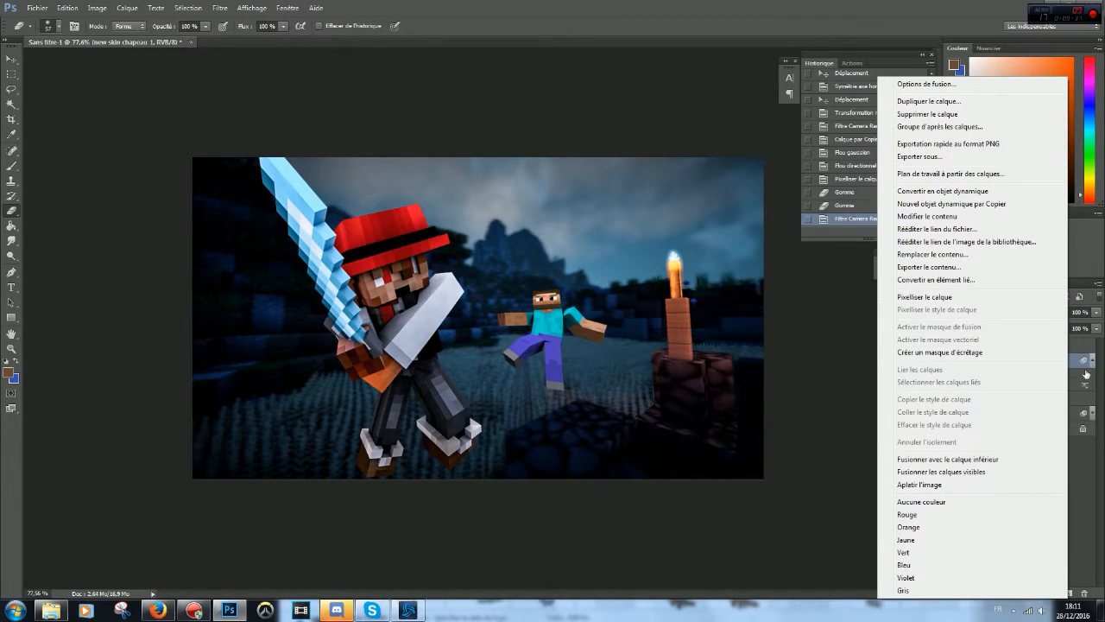
{"action": "left_click", "coordinate": [1087, 373]}
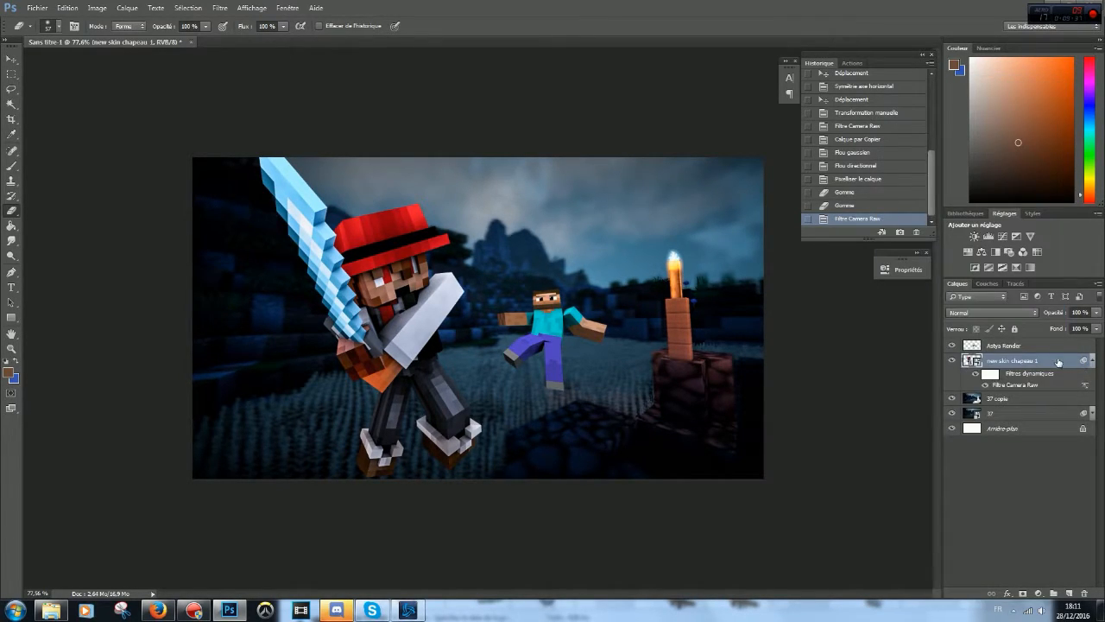
{"action": "left_click", "coordinate": [1035, 345]}
{"action": "left_click", "coordinate": [223, 9]}
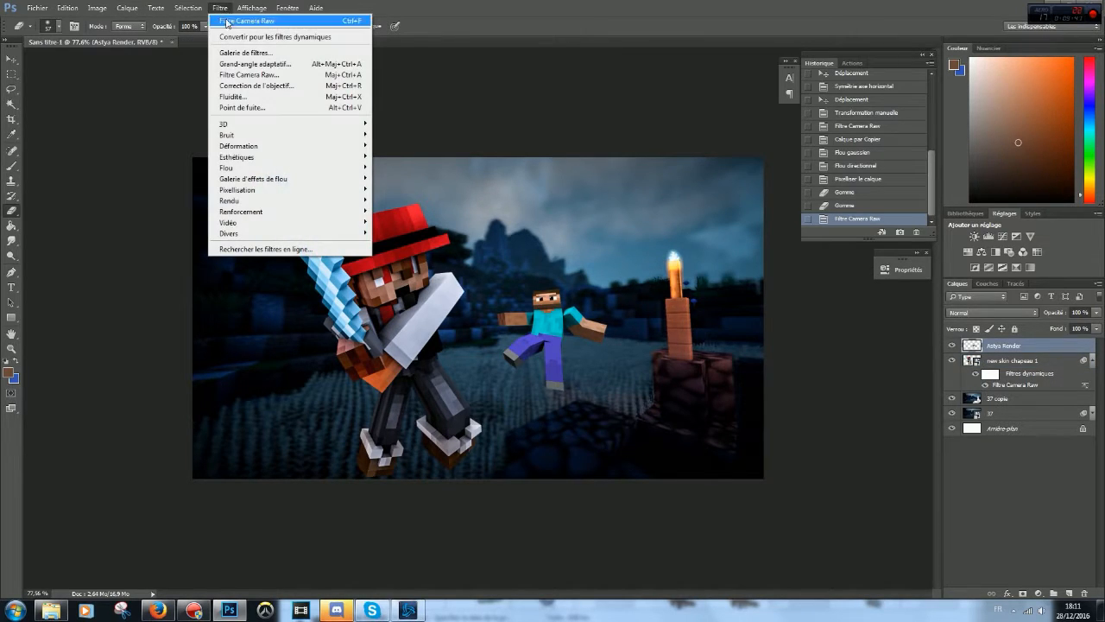
{"action": "left_click", "coordinate": [226, 20]}
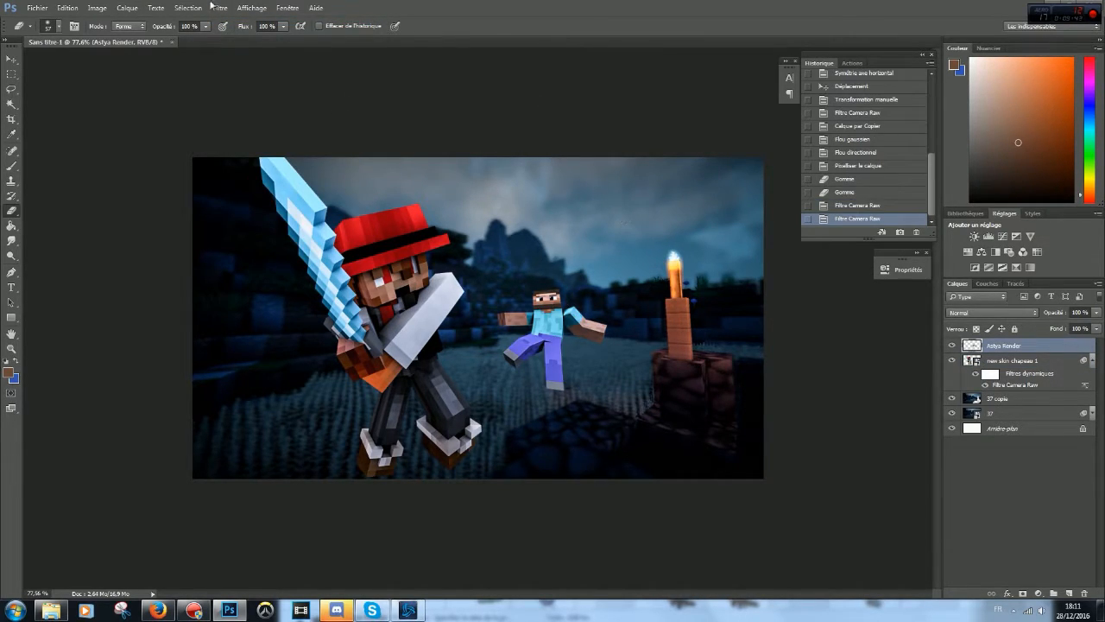
{"action": "left_click", "coordinate": [158, 8]}
{"action": "mouse_move", "coordinate": [220, 8]}
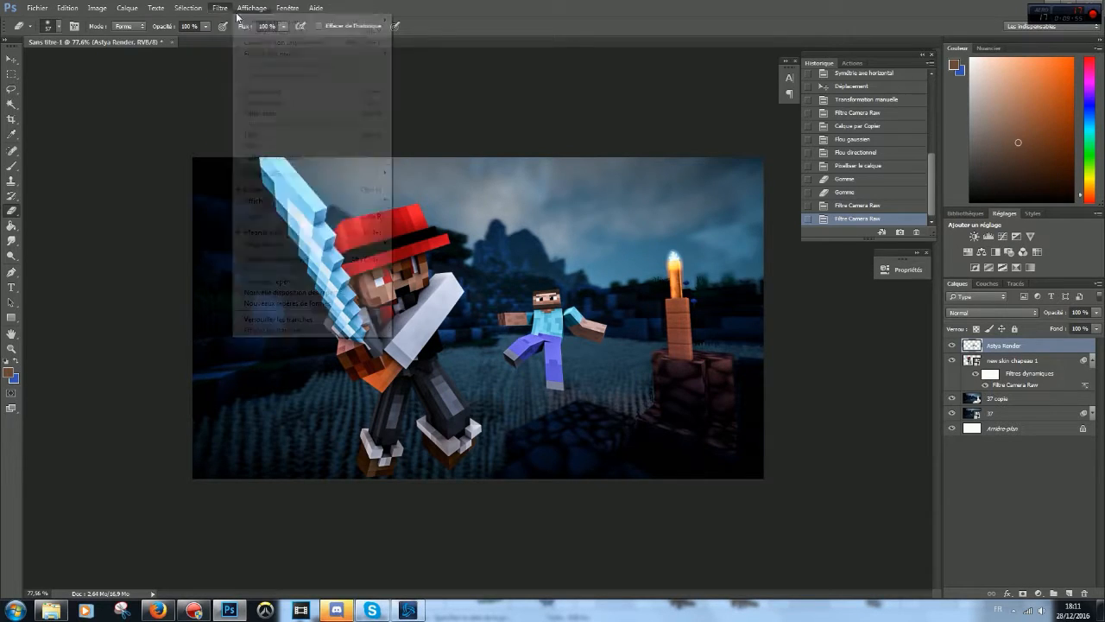
{"action": "left_click", "coordinate": [1054, 346]}
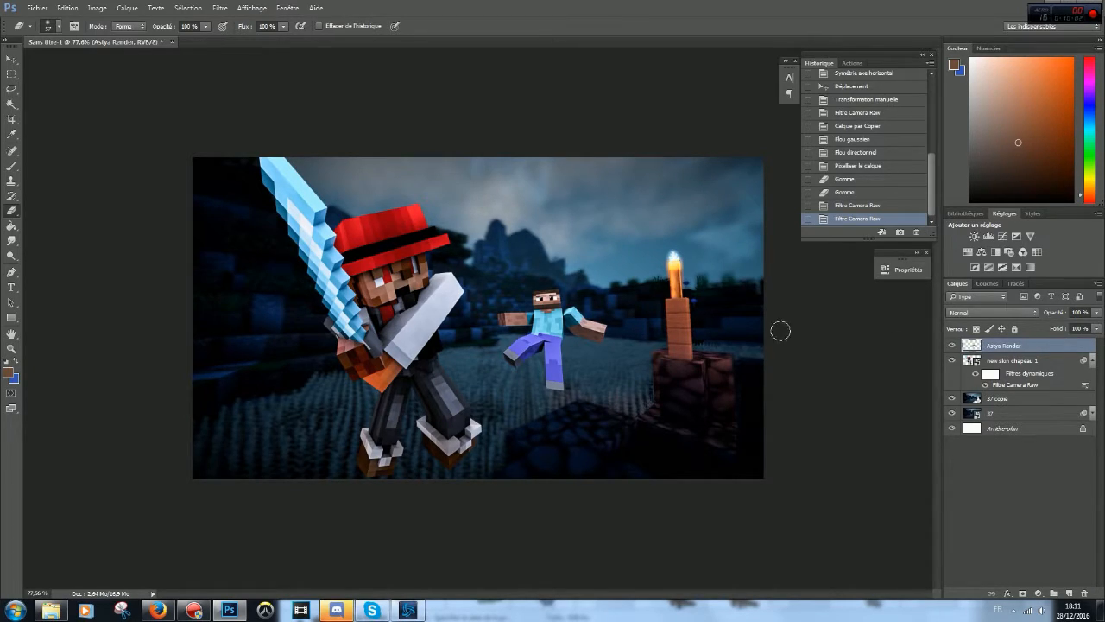
{"action": "left_click", "coordinate": [1090, 361]}
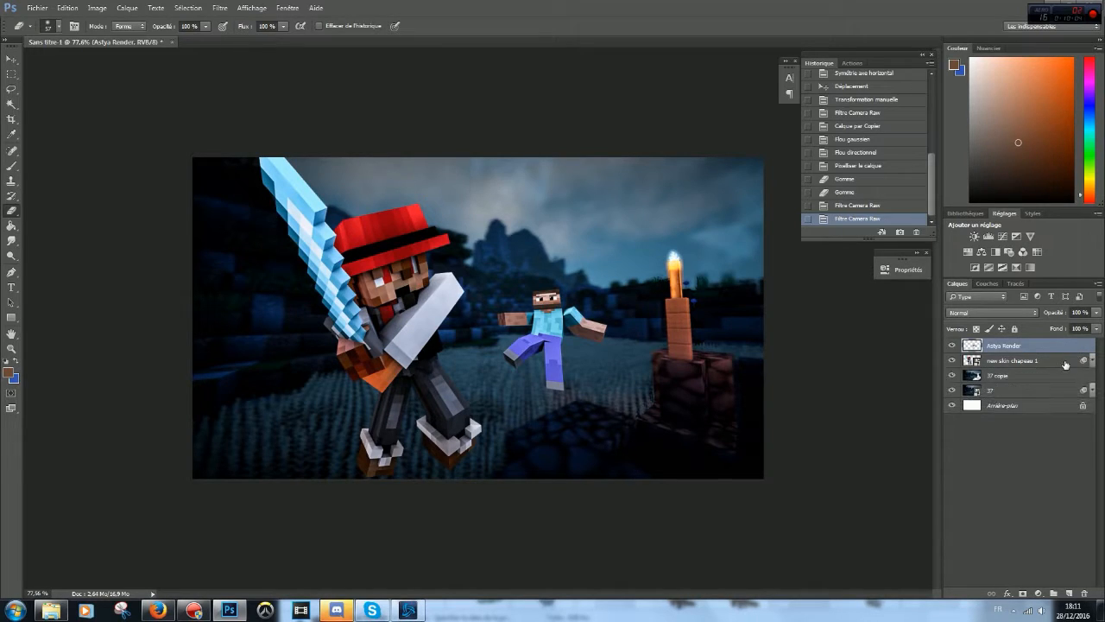
{"action": "left_click", "coordinate": [1063, 363]}
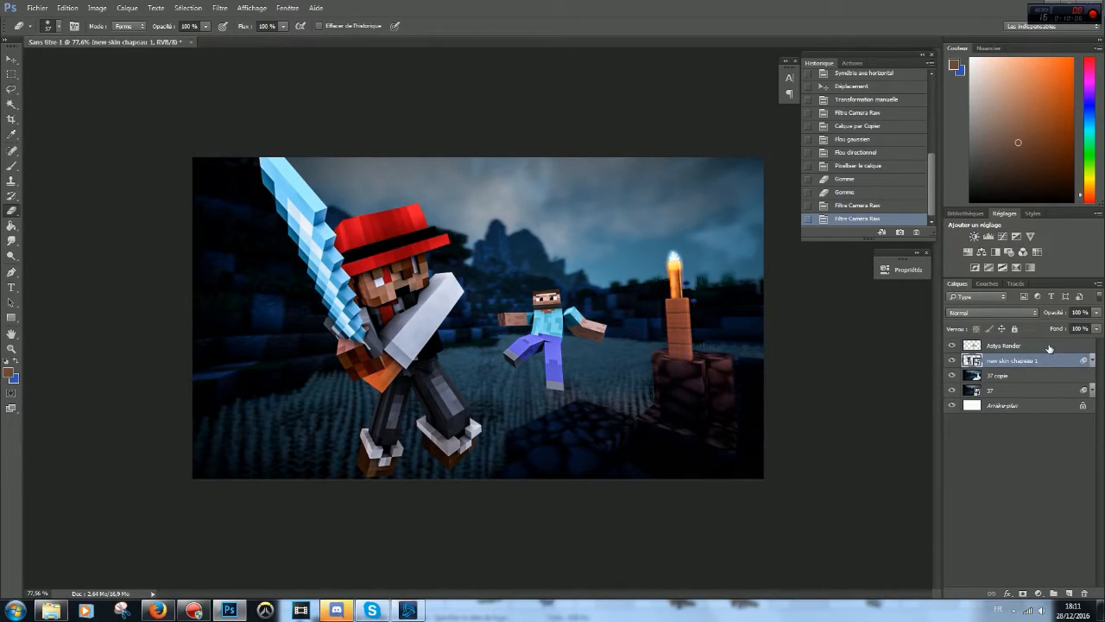
{"action": "left_click", "coordinate": [1050, 347]}
{"action": "left_click", "coordinate": [1052, 362]}
{"action": "left_click", "coordinate": [1056, 347]}
Step: Add an inner glow layer style to new skin chapeau 1 with the Densité couleur - blend mode
{"action": "left_click", "coordinate": [1049, 361]}
{"action": "double_click", "coordinate": [1058, 363]}
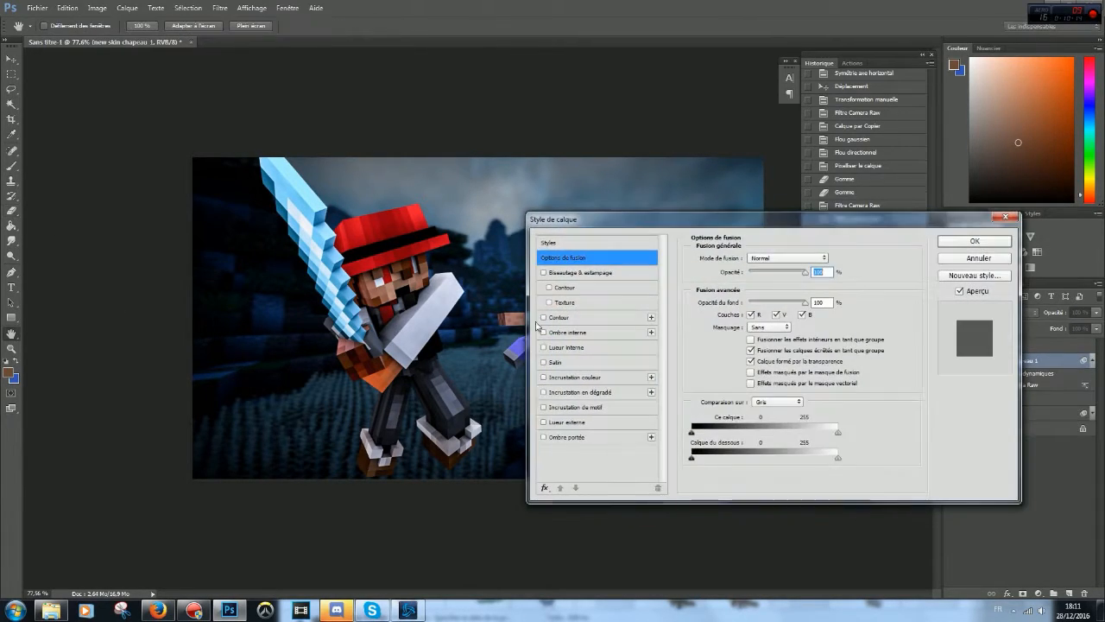
{"action": "left_click_drag", "start_coordinate": [691, 223], "coordinate": [827, 244]}
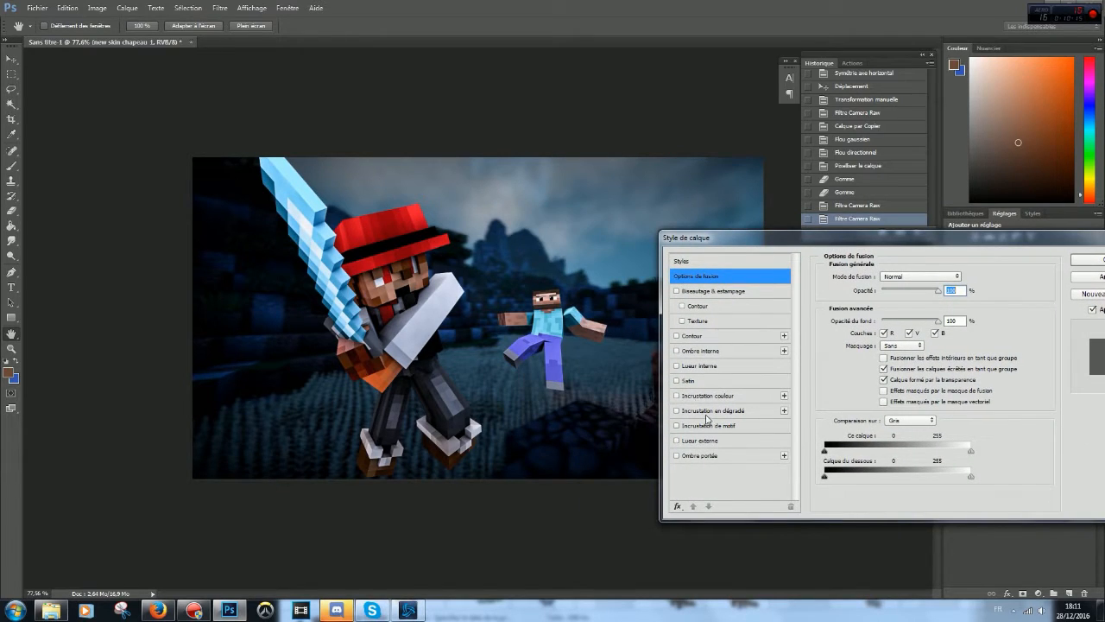
{"action": "left_click", "coordinate": [686, 366]}
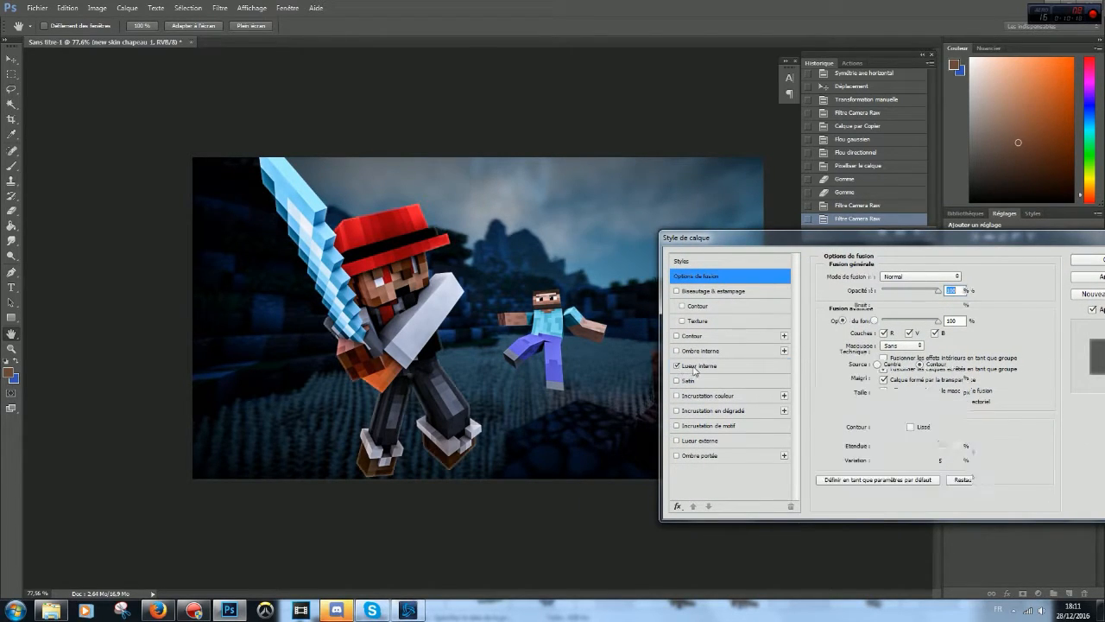
{"action": "left_click", "coordinate": [900, 277]}
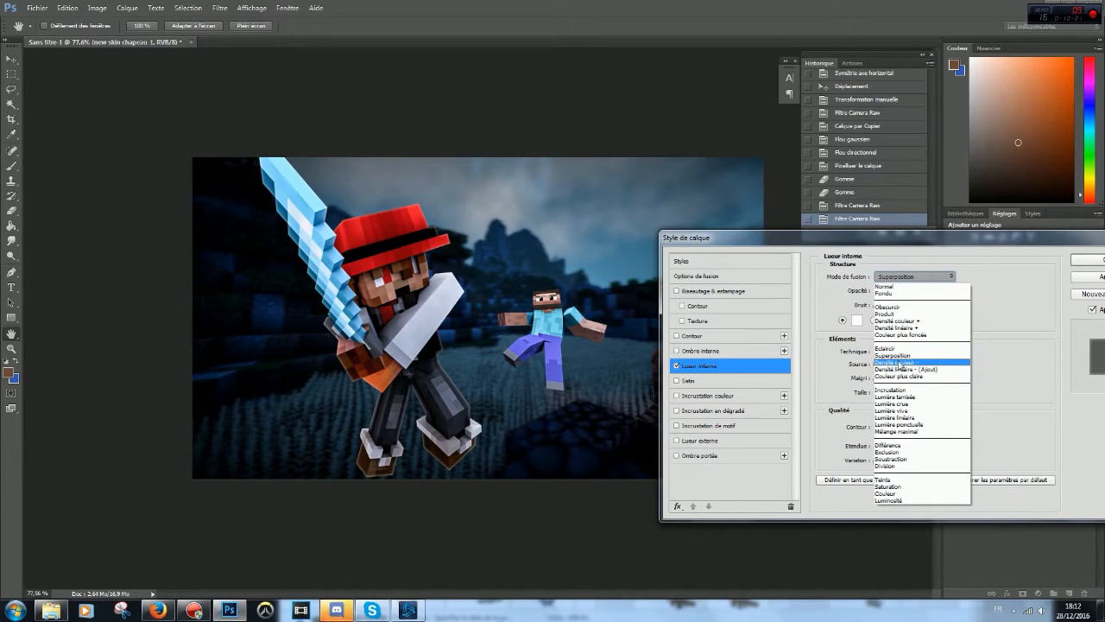
{"action": "left_click", "coordinate": [899, 363]}
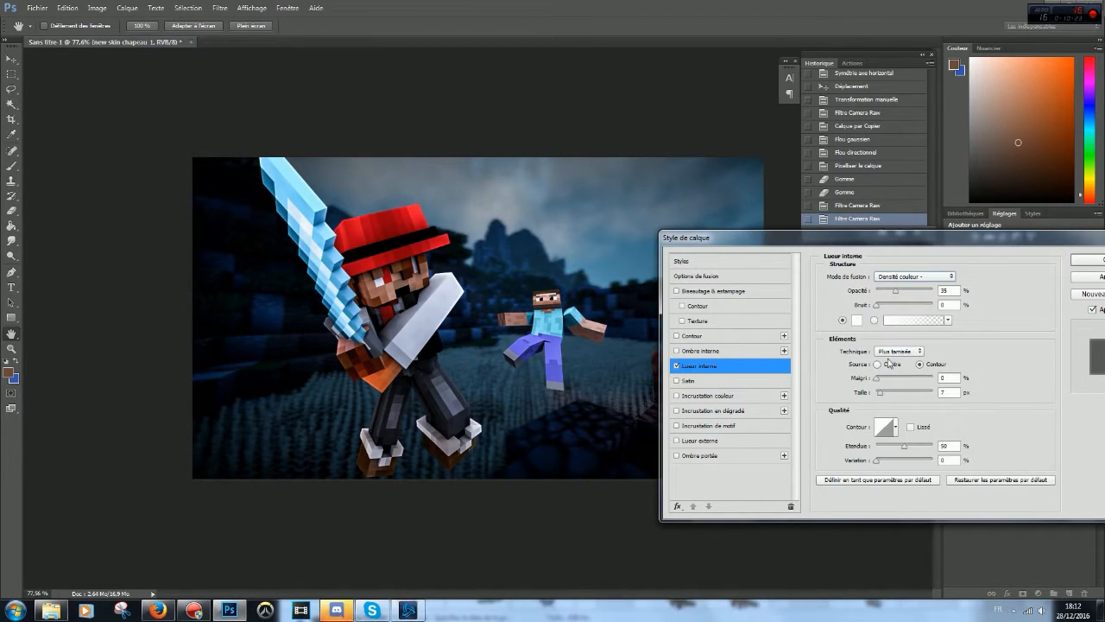
Step: Set the inner glow's opacity to about 56 % and its size to 9 px
{"action": "left_click_drag", "start_coordinate": [898, 294], "coordinate": [911, 295]}
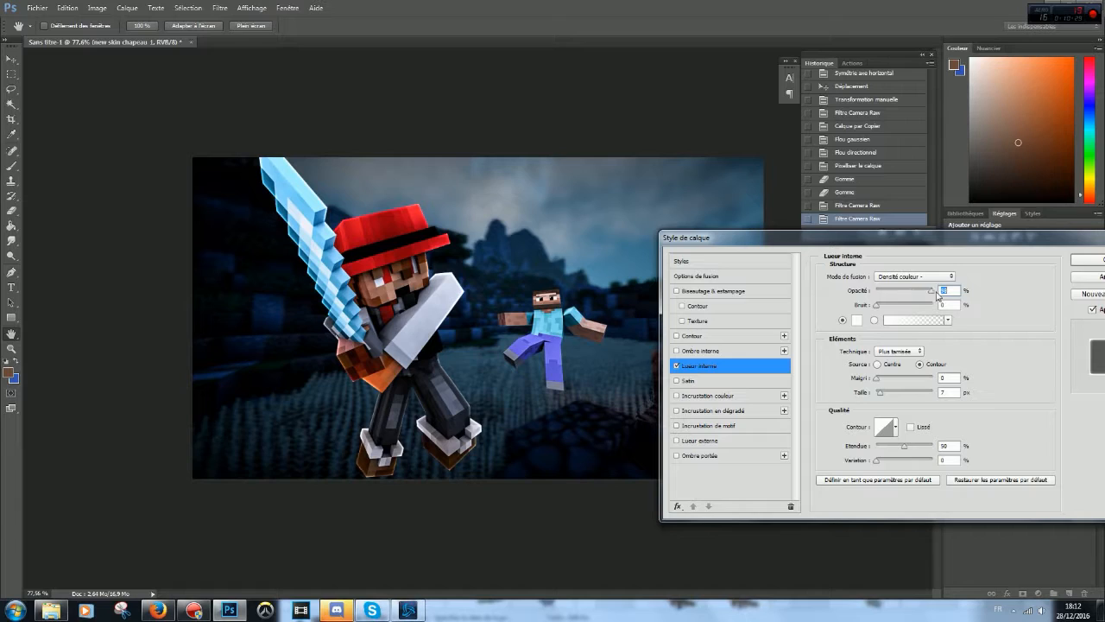
{"action": "left_click", "coordinate": [915, 296]}
{"action": "left_click_drag", "start_coordinate": [914, 296], "coordinate": [920, 299]}
{"action": "left_click_drag", "start_coordinate": [889, 390], "coordinate": [882, 403]}
{"action": "left_click_drag", "start_coordinate": [917, 296], "coordinate": [907, 297]}
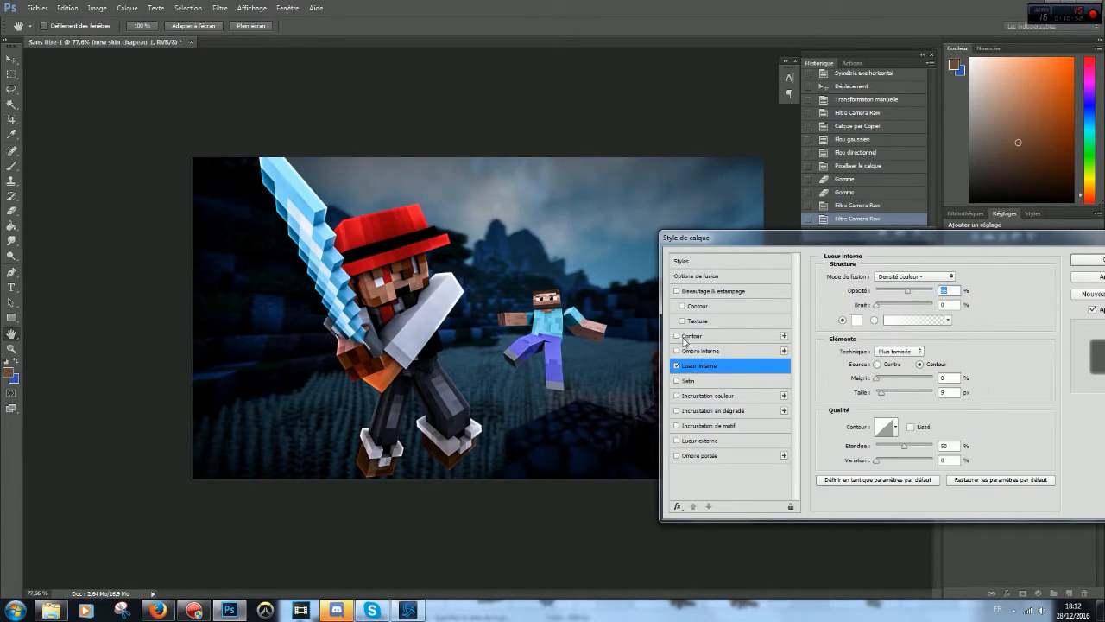
Step: Enable a gradient overlay on the sword character, check both color stops and accept the dark gray gradient starting at #1e1e1e
{"action": "left_click", "coordinate": [678, 412]}
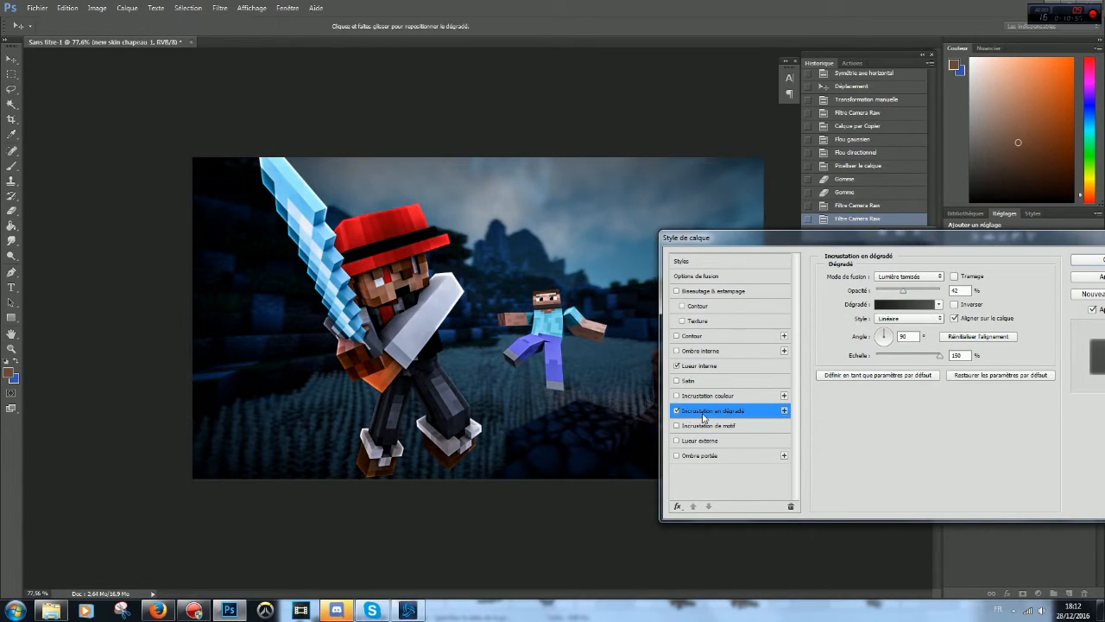
{"action": "left_click", "coordinate": [898, 304]}
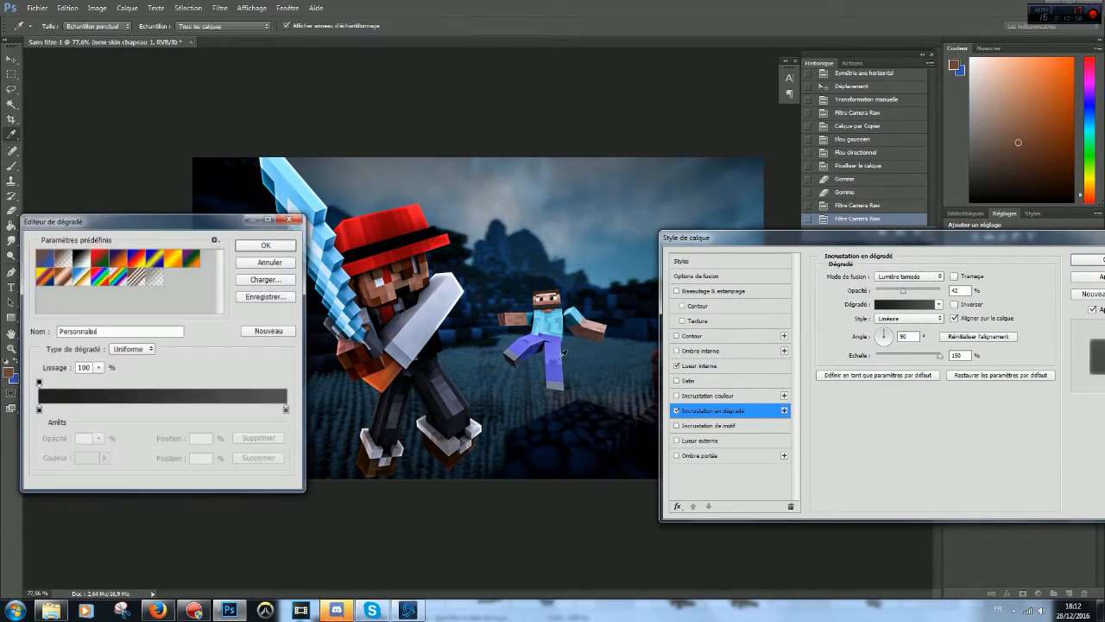
{"action": "double_click", "coordinate": [38, 410]}
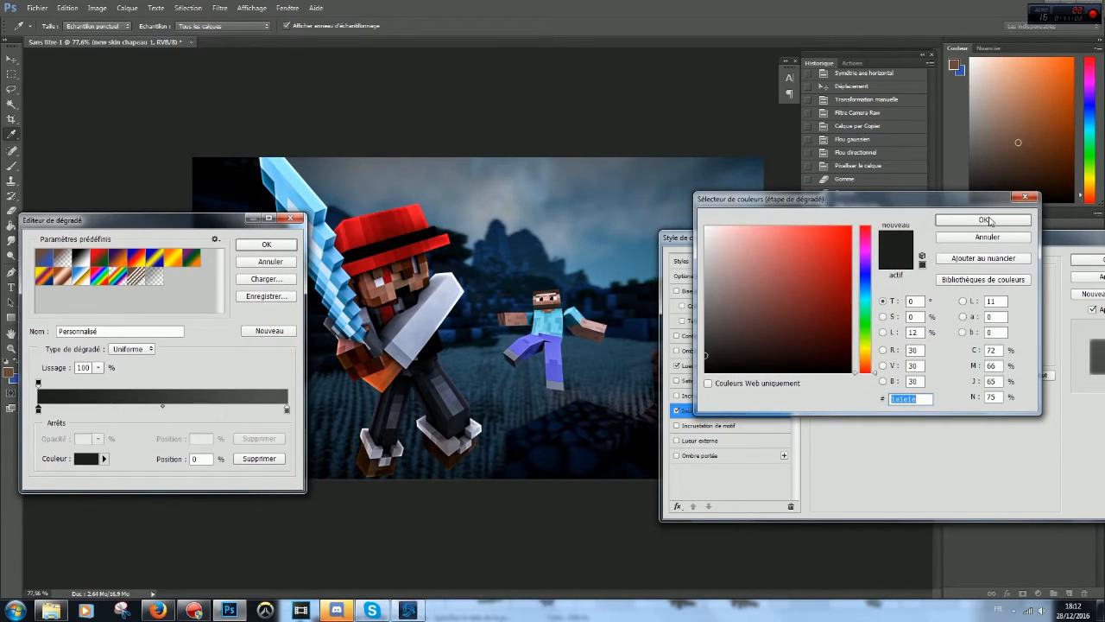
{"action": "left_click", "coordinate": [991, 220]}
{"action": "left_click", "coordinate": [286, 411]}
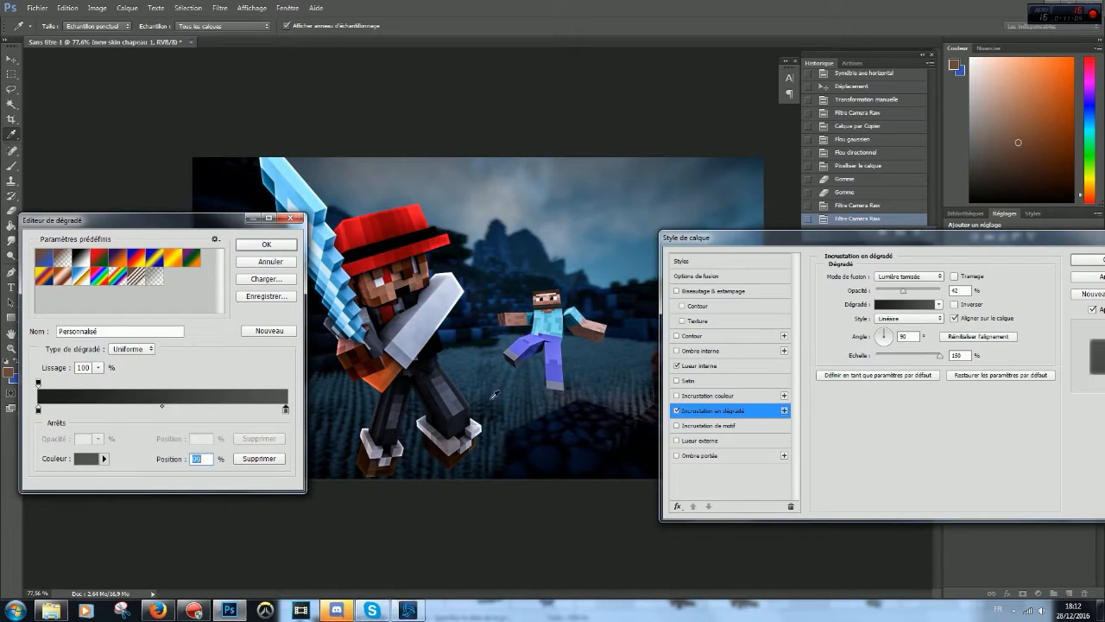
{"action": "left_click", "coordinate": [267, 244]}
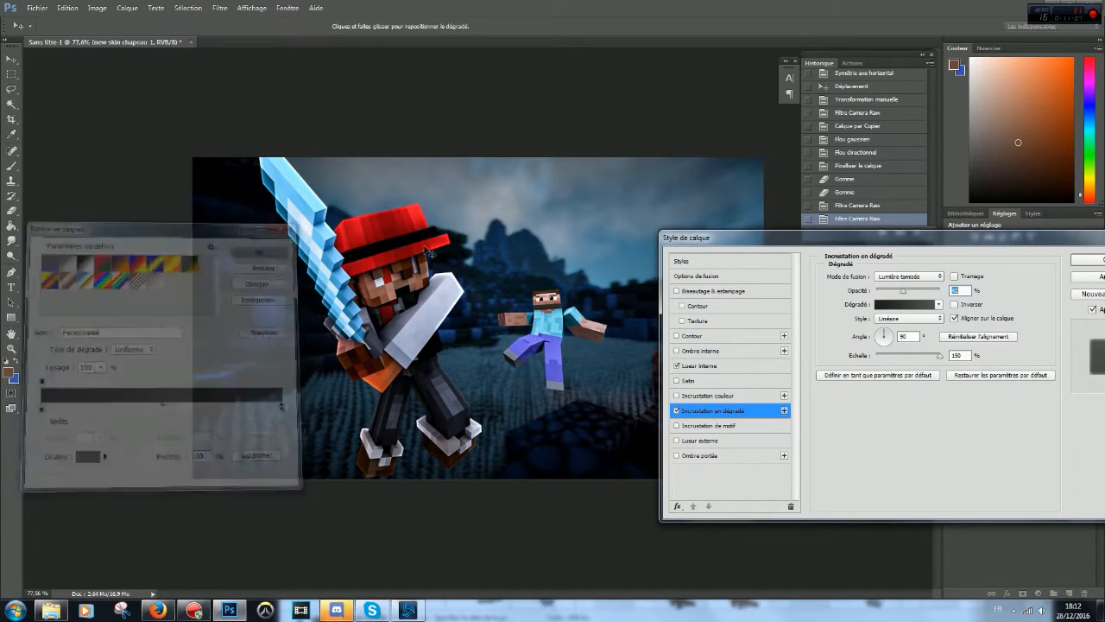
Step: Lower the gradient overlay's opacity to 25 % and set its blend mode to Densité couleur -
{"action": "left_click", "coordinate": [913, 276]}
{"action": "left_click", "coordinate": [917, 278]}
{"action": "mouse_move", "coordinate": [904, 291]}
{"action": "left_mouse_down"}
{"action": "mouse_move", "coordinate": [924, 292]}
{"action": "mouse_move", "coordinate": [881, 299]}
{"action": "mouse_move", "coordinate": [893, 294]}
{"action": "left_mouse_up"}
{"action": "left_click", "coordinate": [907, 276]}
{"action": "left_click", "coordinate": [899, 278]}
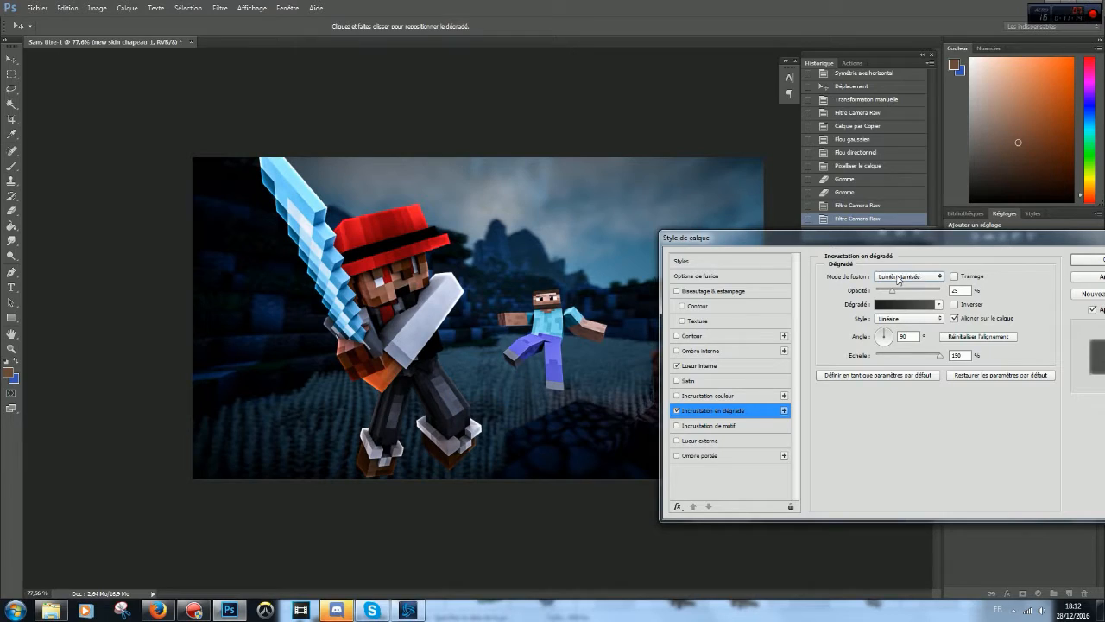
{"action": "scroll", "coordinate": [898, 278], "scroll_direction": "up", "scroll_amount": 4}
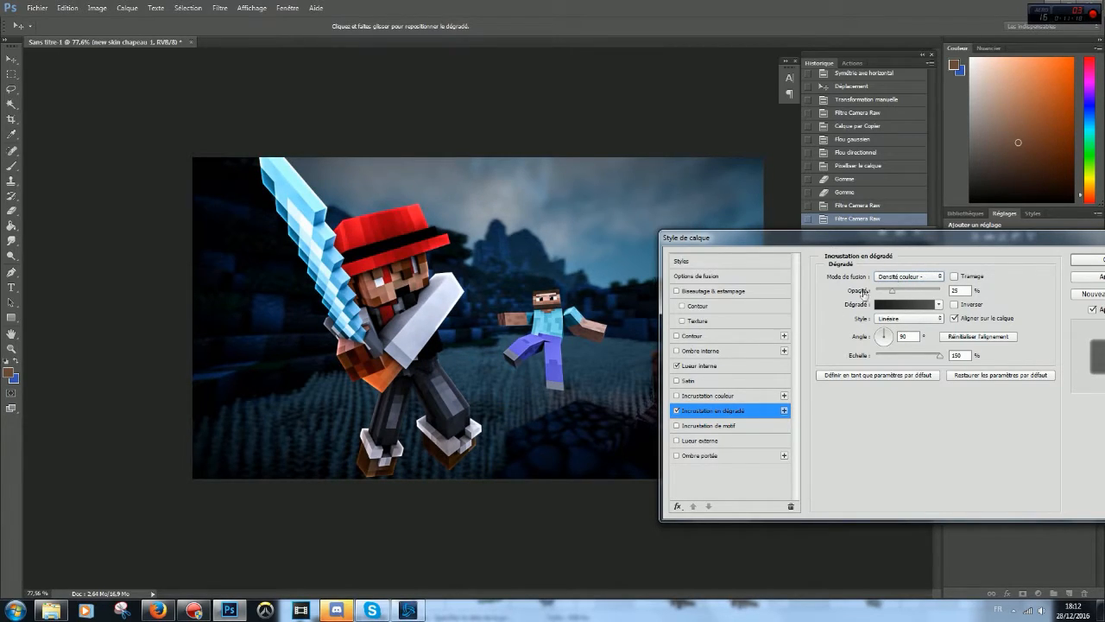
Step: Compare the gradient overlay on and off, try the Lumière crue blend mode and return it to Densité couleur -
{"action": "left_click", "coordinate": [677, 411]}
{"action": "left_click", "coordinate": [677, 411]}
{"action": "left_click", "coordinate": [930, 276]}
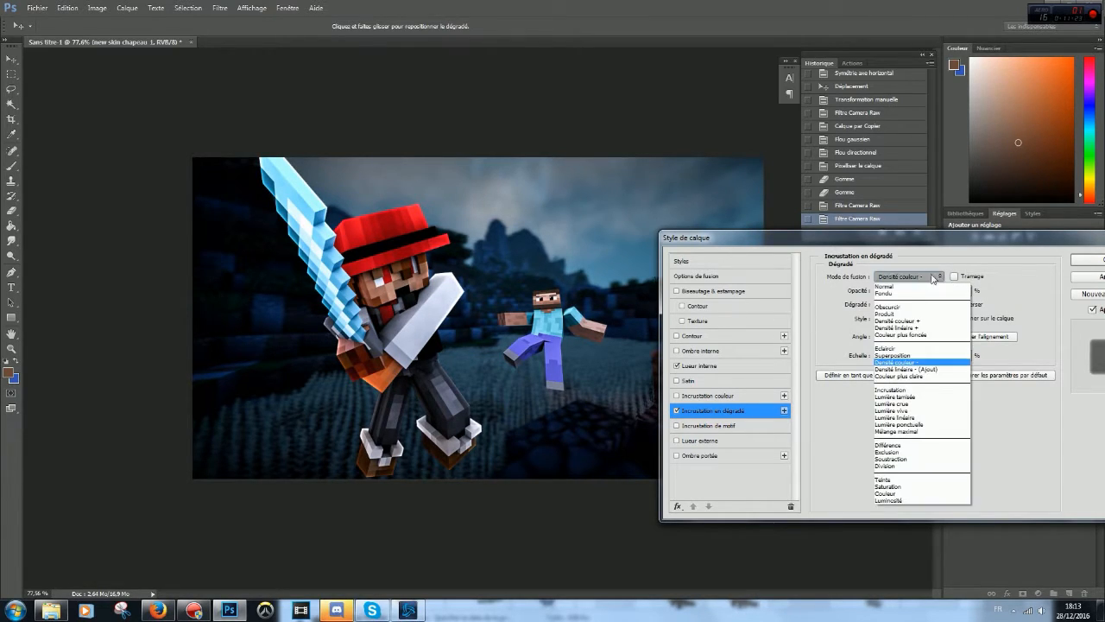
{"action": "left_click", "coordinate": [916, 278]}
{"action": "left_click", "coordinate": [917, 278]}
{"action": "left_click", "coordinate": [893, 403]}
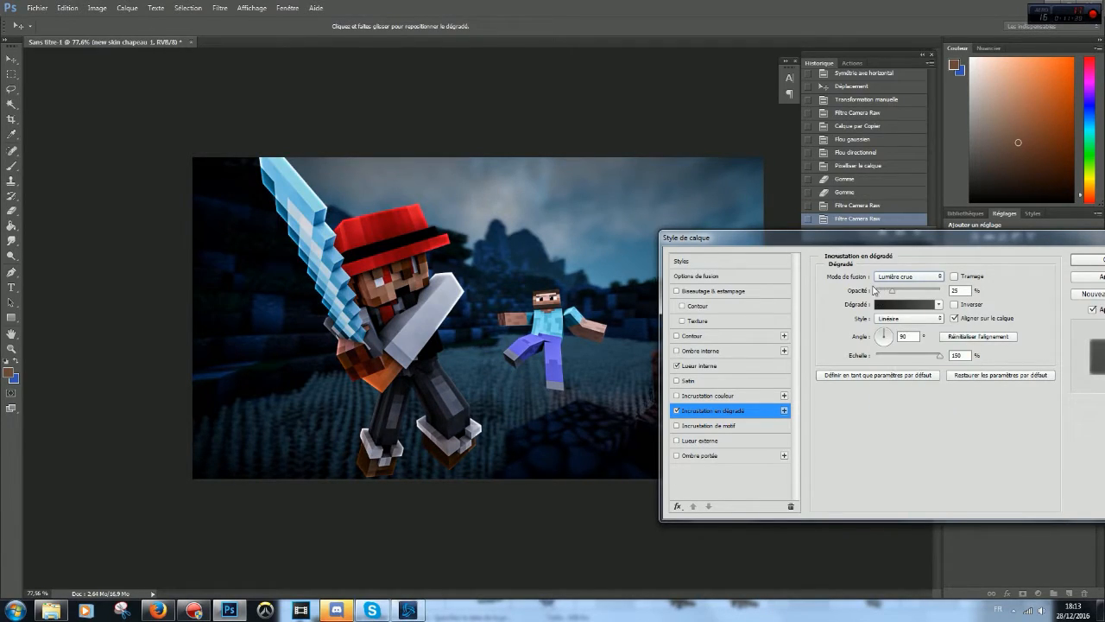
{"action": "left_click", "coordinate": [882, 279]}
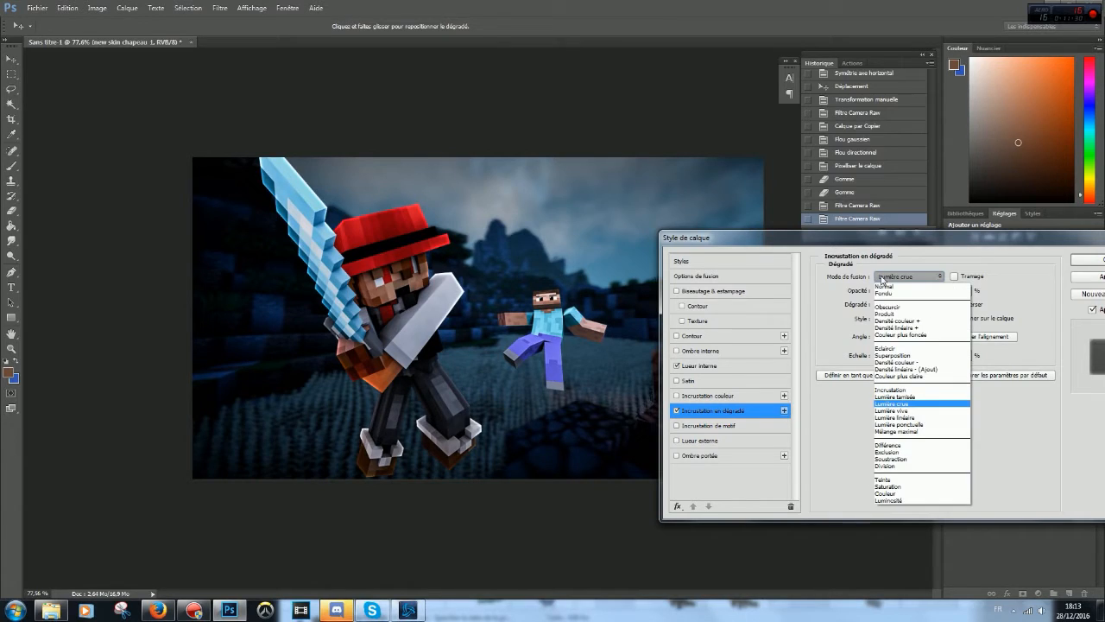
{"action": "left_click", "coordinate": [902, 366]}
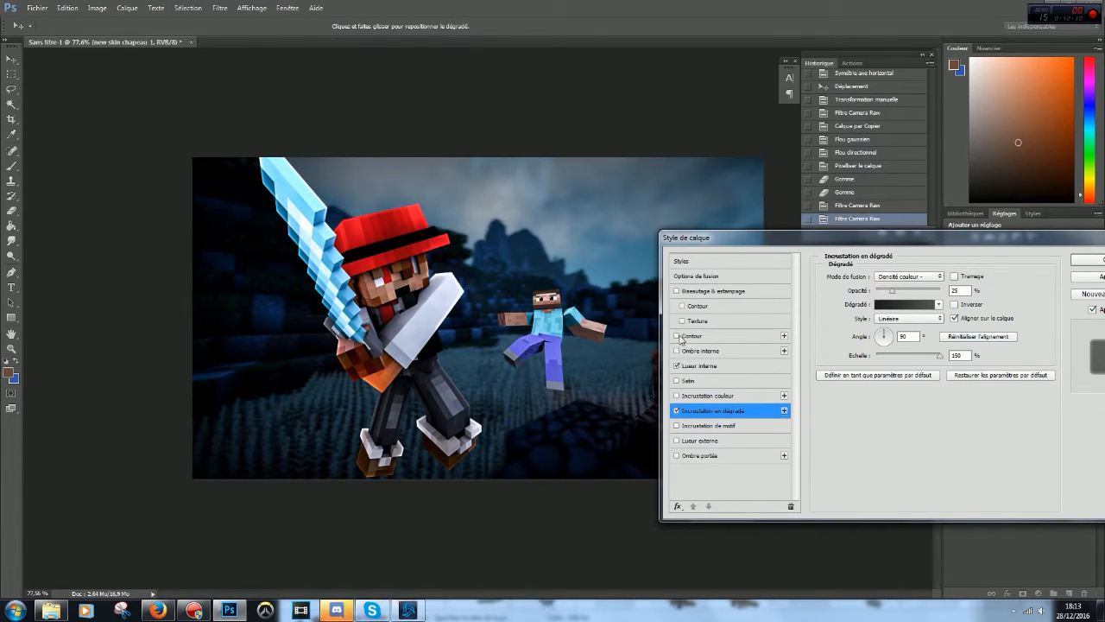
Step: Try a satin effect on the sword character in Incrustation mode at 19 % opacity, compare it on and off, and disable it
{"action": "left_click", "coordinate": [677, 380]}
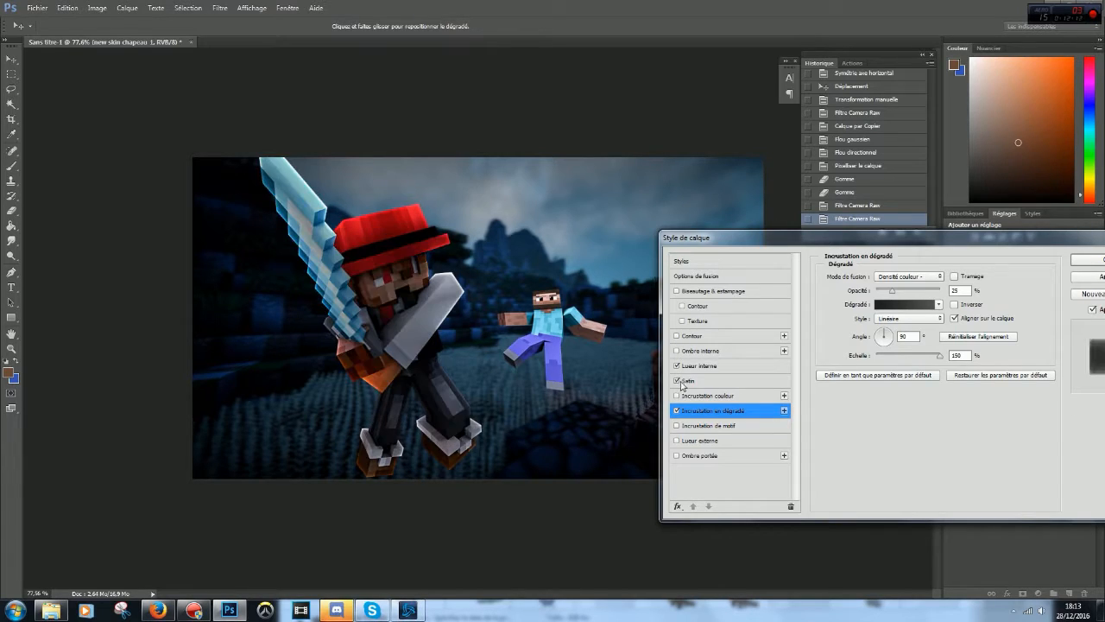
{"action": "left_click", "coordinate": [697, 382]}
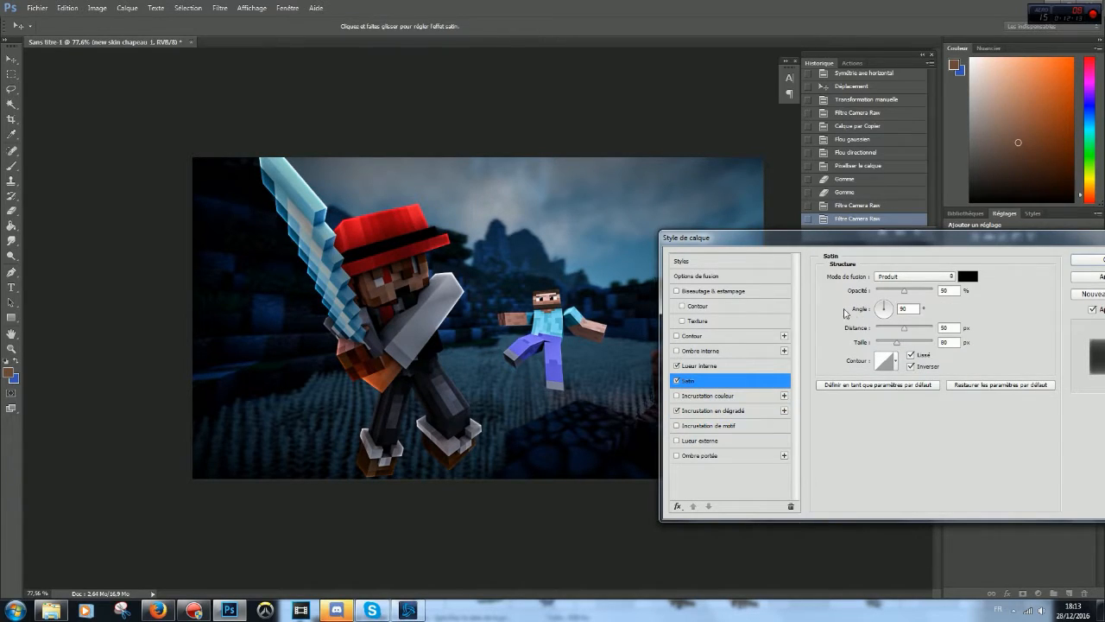
{"action": "left_click", "coordinate": [907, 277]}
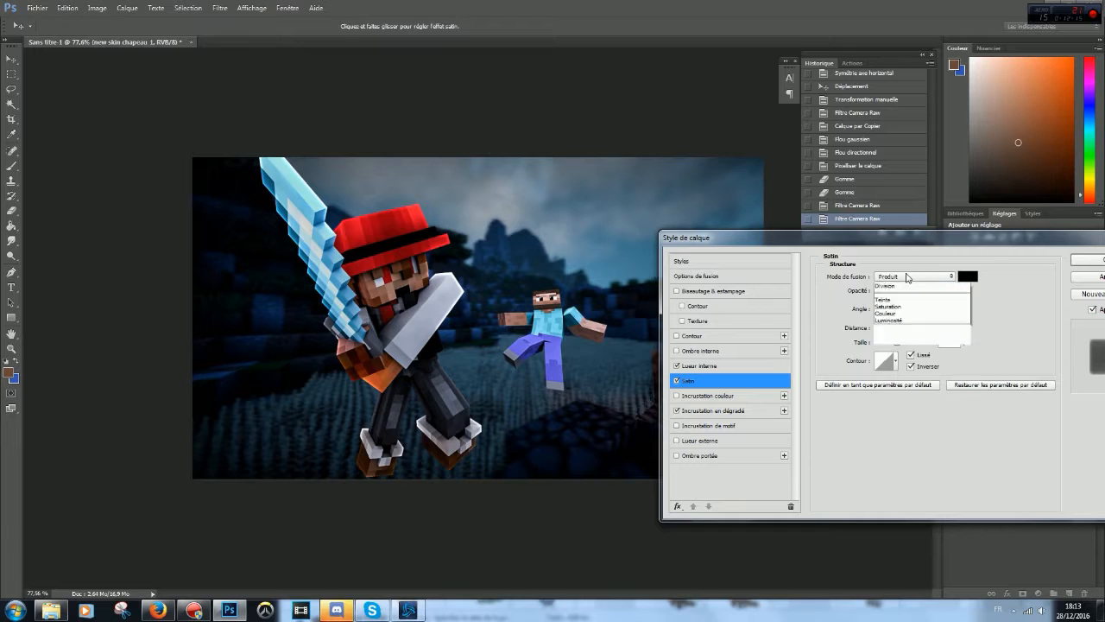
{"action": "left_click", "coordinate": [885, 386]}
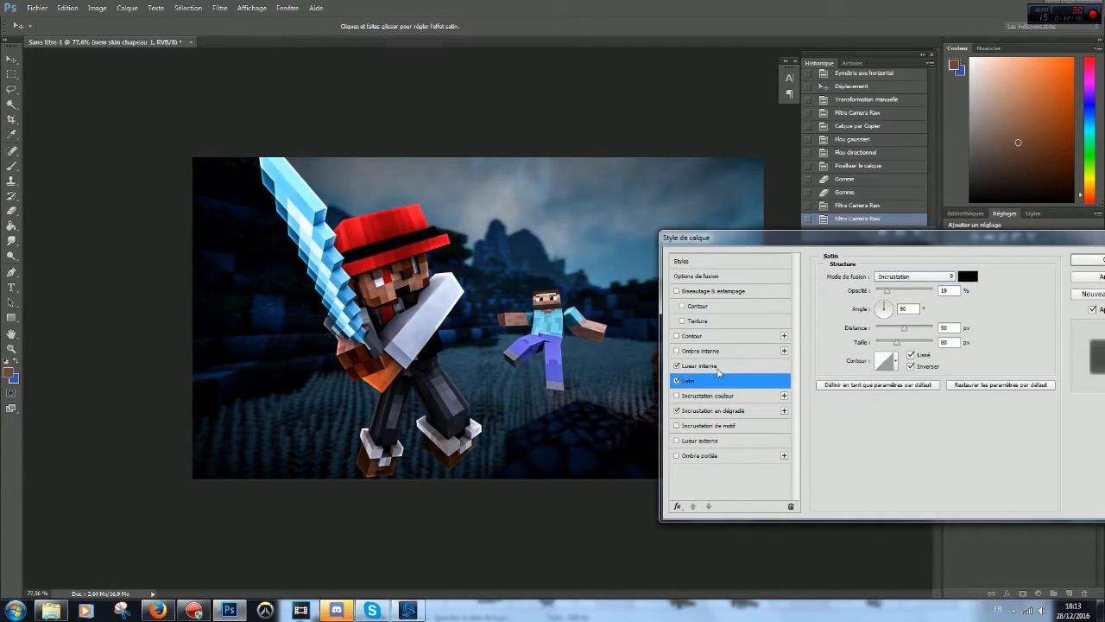
{"action": "left_click", "coordinate": [677, 380]}
{"action": "left_click", "coordinate": [677, 381]}
{"action": "left_click", "coordinate": [677, 381]}
{"action": "left_click", "coordinate": [677, 380]}
{"action": "left_click", "coordinate": [677, 381]}
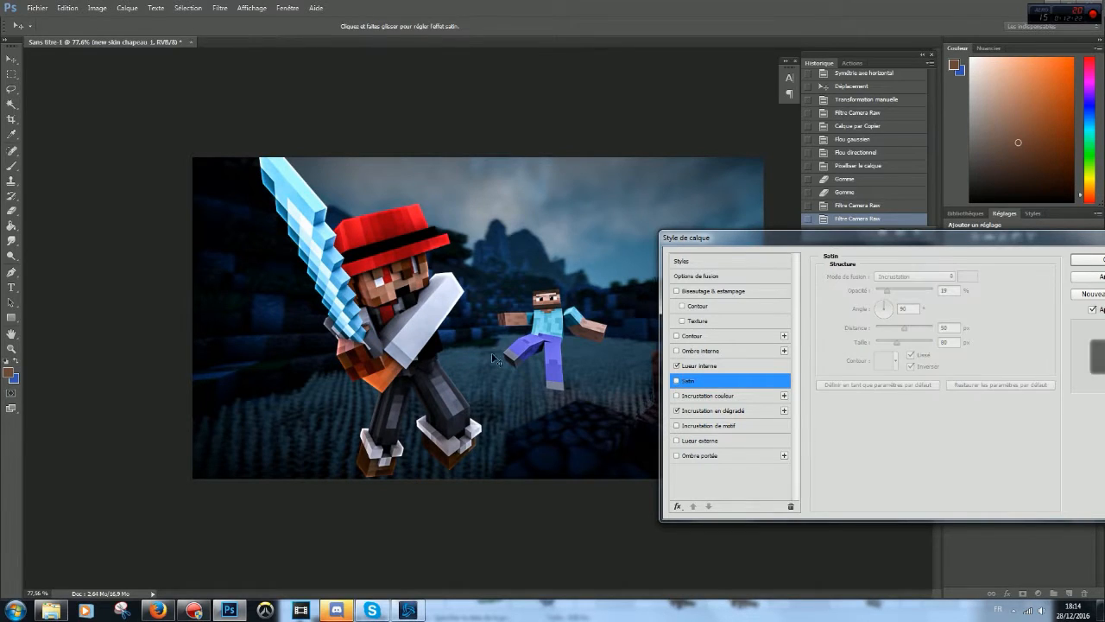
Step: Apply the inner glow and gradient overlay to new skin chapeau 1 and collapse its effects list
{"action": "left_click_drag", "start_coordinate": [1002, 244], "coordinate": [862, 255]}
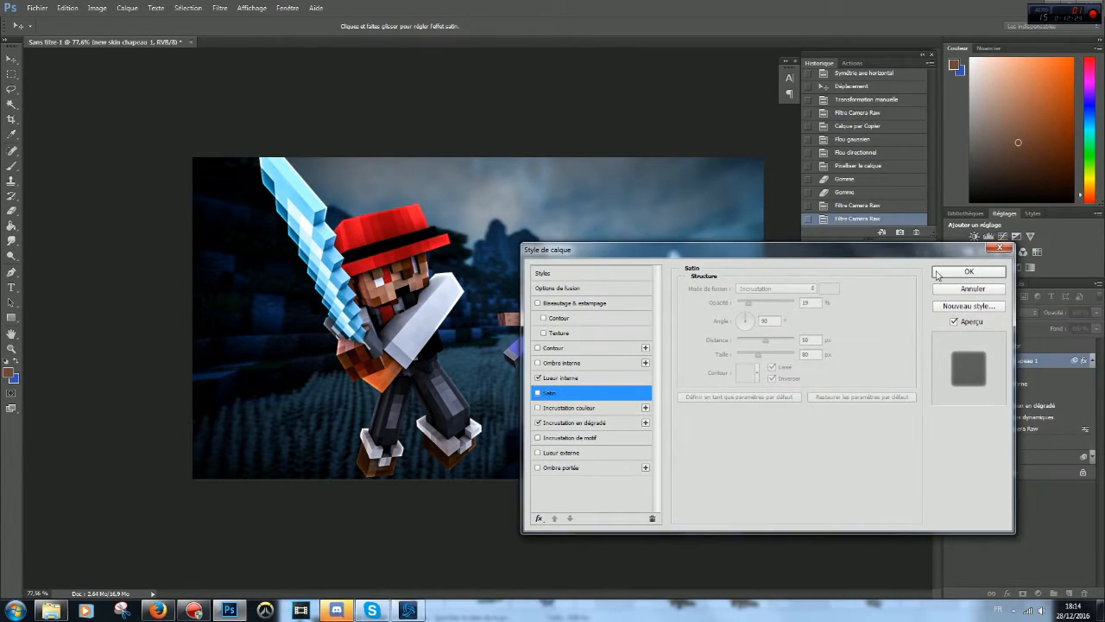
{"action": "left_click", "coordinate": [955, 277]}
{"action": "left_click", "coordinate": [1091, 363]}
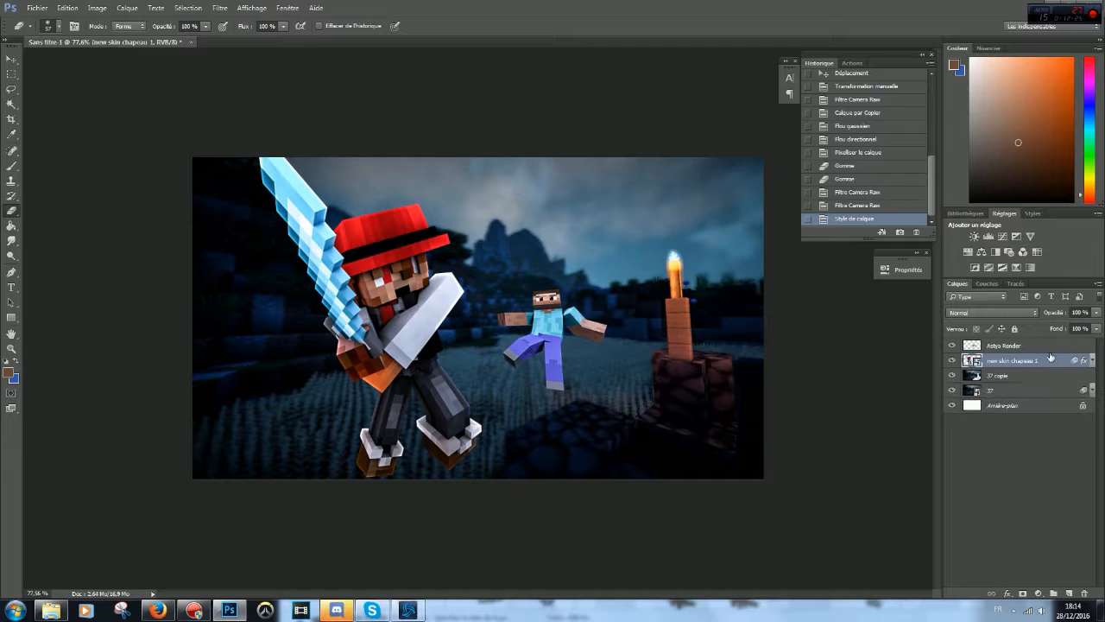
{"action": "double_click", "coordinate": [1057, 341]}
{"action": "left_click_drag", "start_coordinate": [665, 258], "coordinate": [458, 308]}
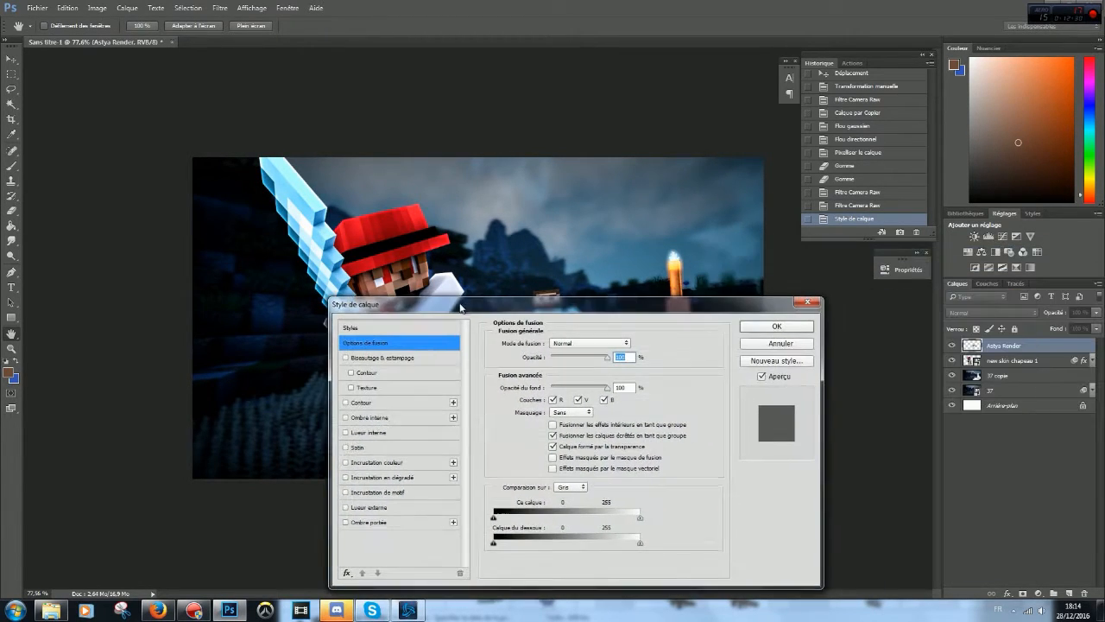
{"action": "left_click", "coordinate": [760, 347]}
Step: Copy the layer style of new skin chapeau 1, paste it onto Astya Render and collapse the source layer's effects
{"action": "right_click", "coordinate": [1032, 362]}
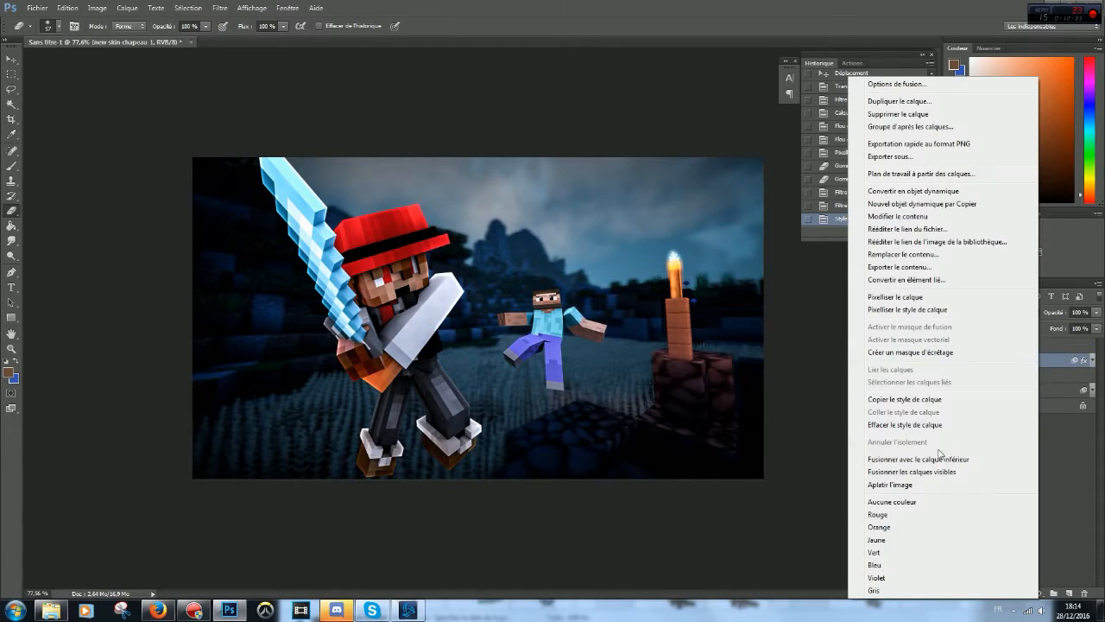
{"action": "left_click", "coordinate": [907, 400]}
{"action": "left_click", "coordinate": [1091, 360]}
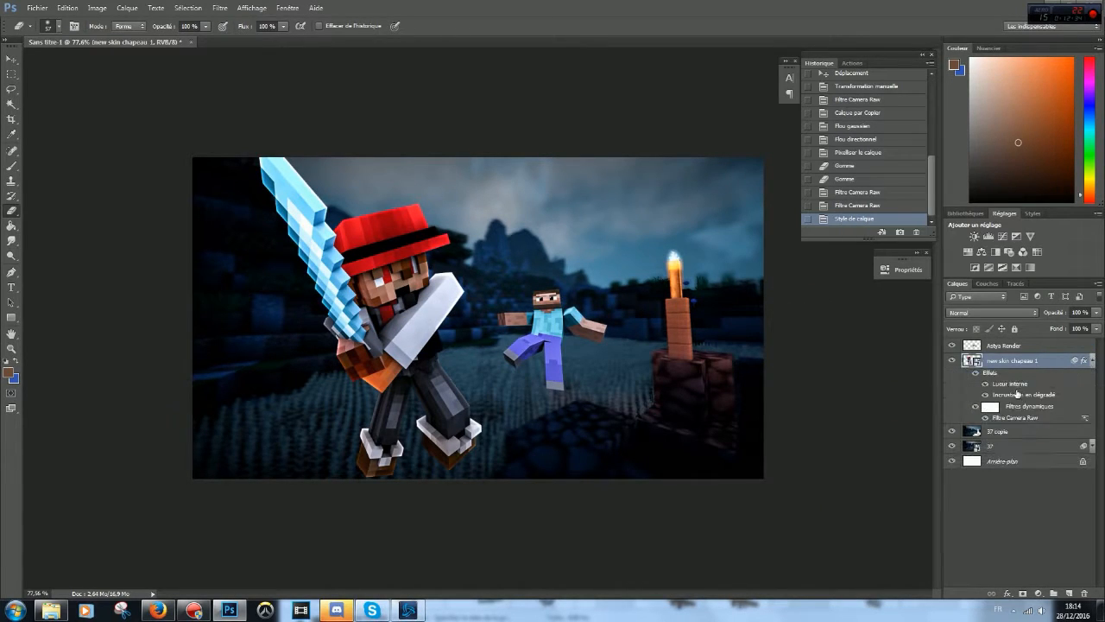
{"action": "right_click", "coordinate": [1066, 347]}
{"action": "left_click", "coordinate": [947, 386]}
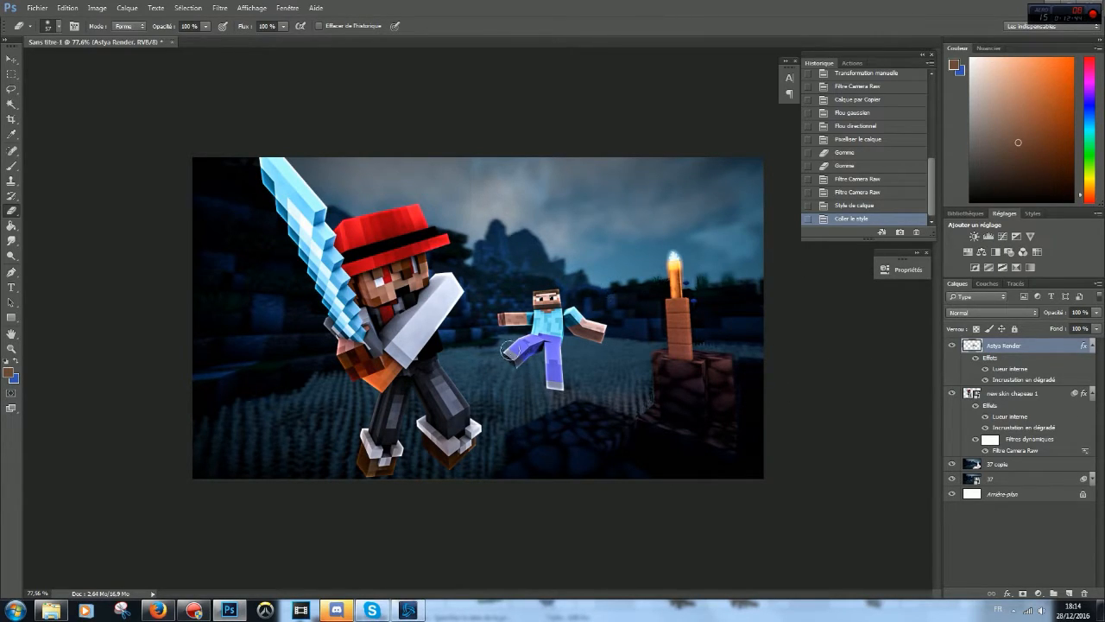
{"action": "left_click", "coordinate": [1094, 393]}
Step: Try a different inner glow opacity on Astya Render, discard the change and collapse the layer's effects list
{"action": "double_click", "coordinate": [1052, 354]}
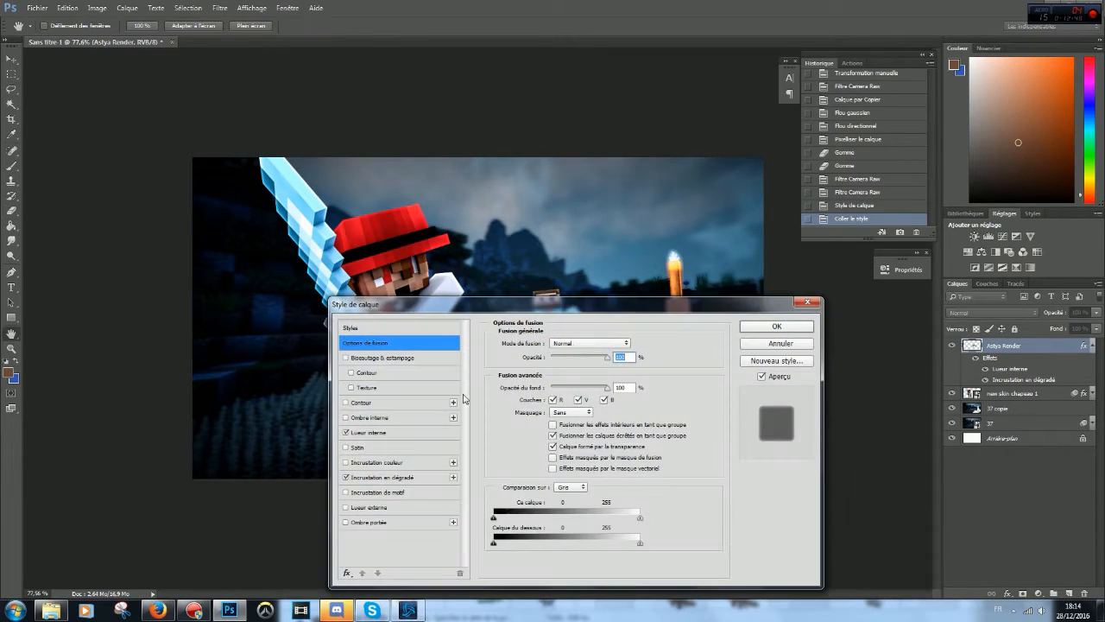
{"action": "left_click", "coordinate": [383, 432]}
{"action": "left_click_drag", "start_coordinate": [521, 312], "coordinate": [889, 324]}
{"action": "mouse_move", "coordinate": [960, 378]}
{"action": "left_mouse_down"}
{"action": "mouse_move", "coordinate": [992, 385]}
{"action": "mouse_move", "coordinate": [932, 380]}
{"action": "mouse_move", "coordinate": [948, 376]}
{"action": "left_mouse_up"}
{"action": "left_click_drag", "start_coordinate": [861, 326], "coordinate": [635, 326]}
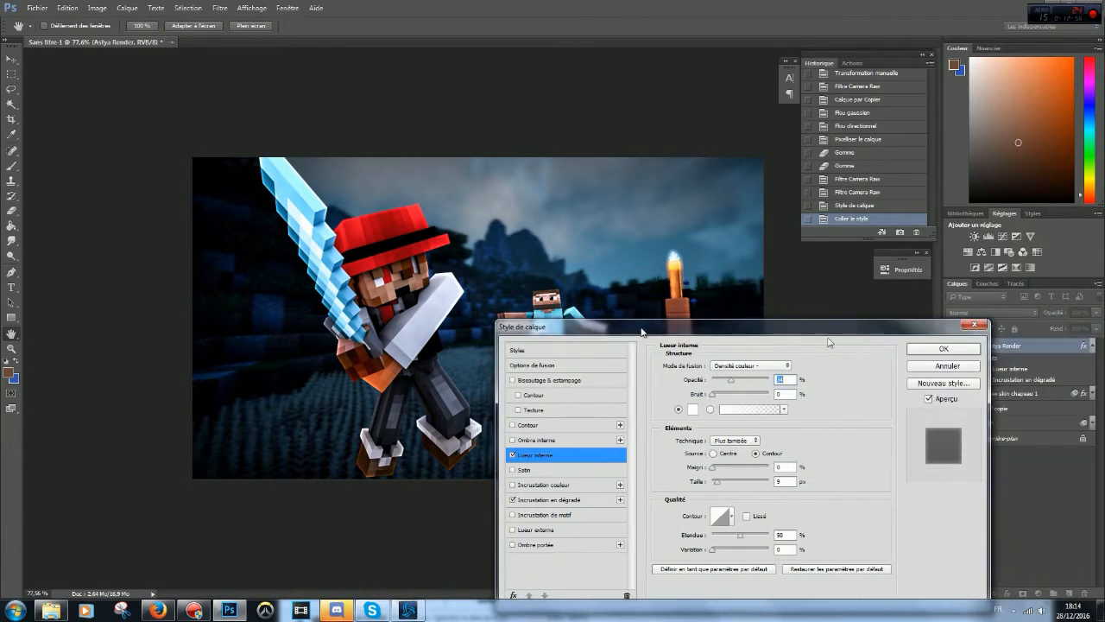
{"action": "left_click", "coordinate": [941, 368]}
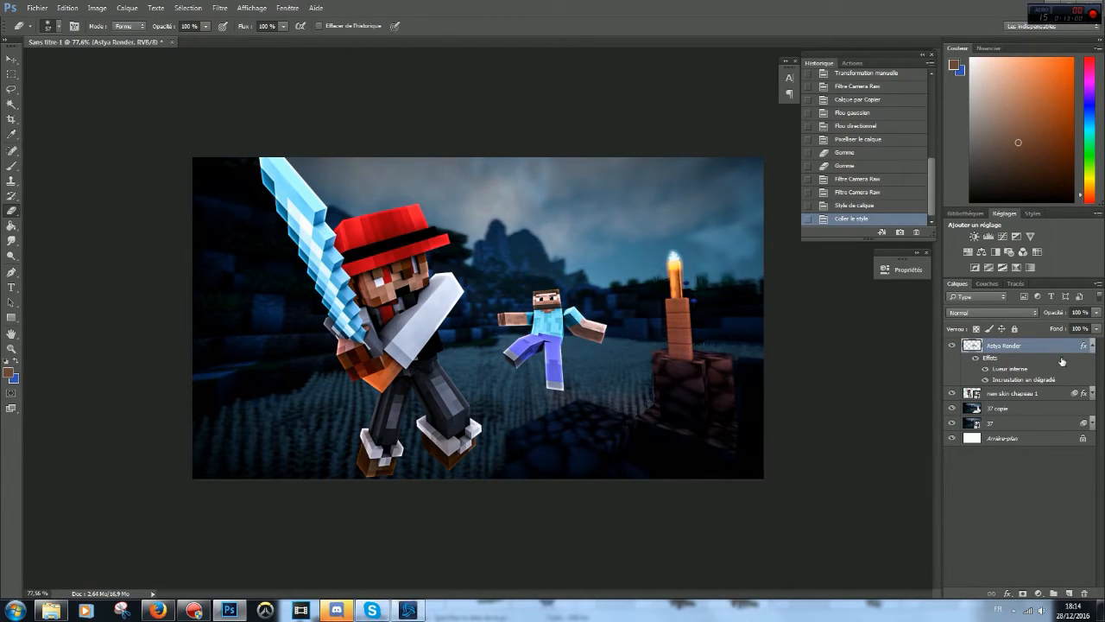
{"action": "left_click", "coordinate": [1092, 346]}
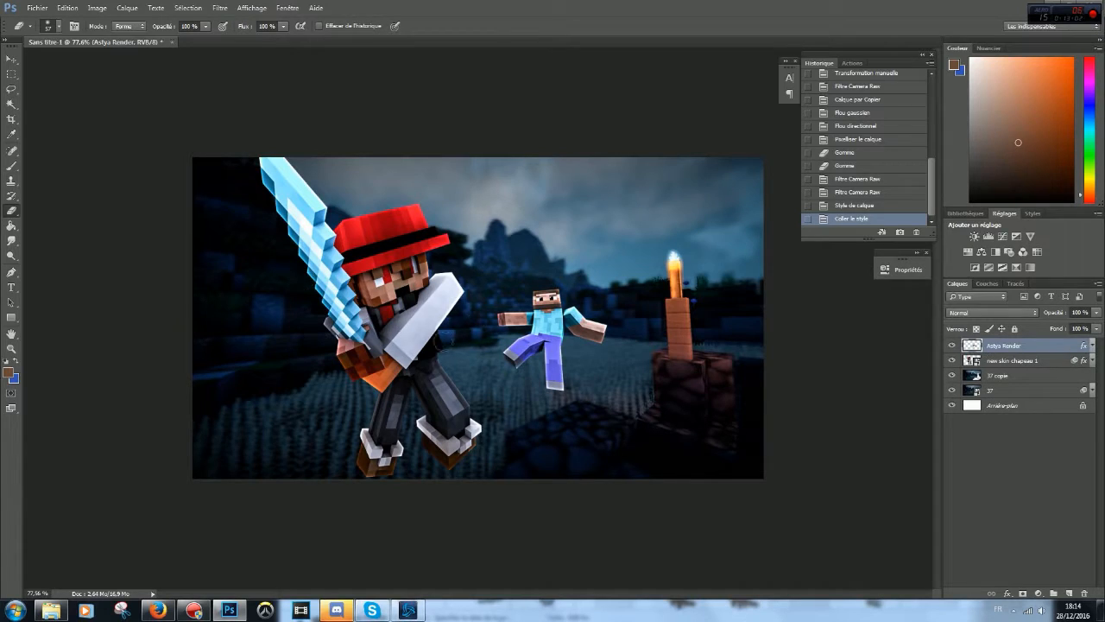
Step: Add an empty layer directly above new skin chapeau 1 and set the foreground color to red
{"action": "left_click", "coordinate": [1034, 366]}
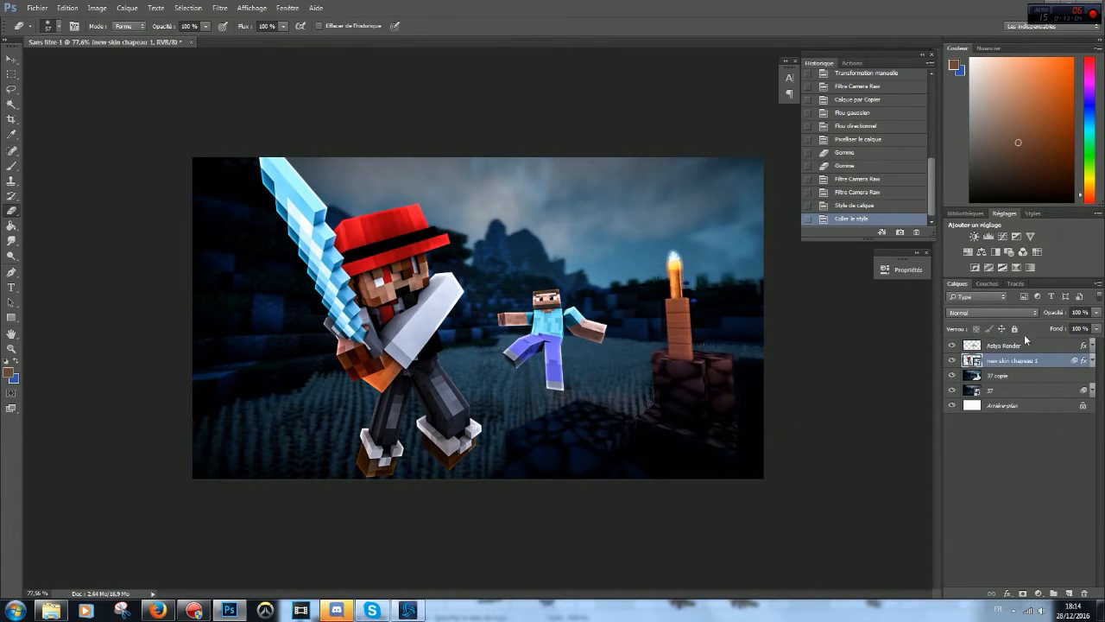
{"action": "left_click", "coordinate": [1070, 593]}
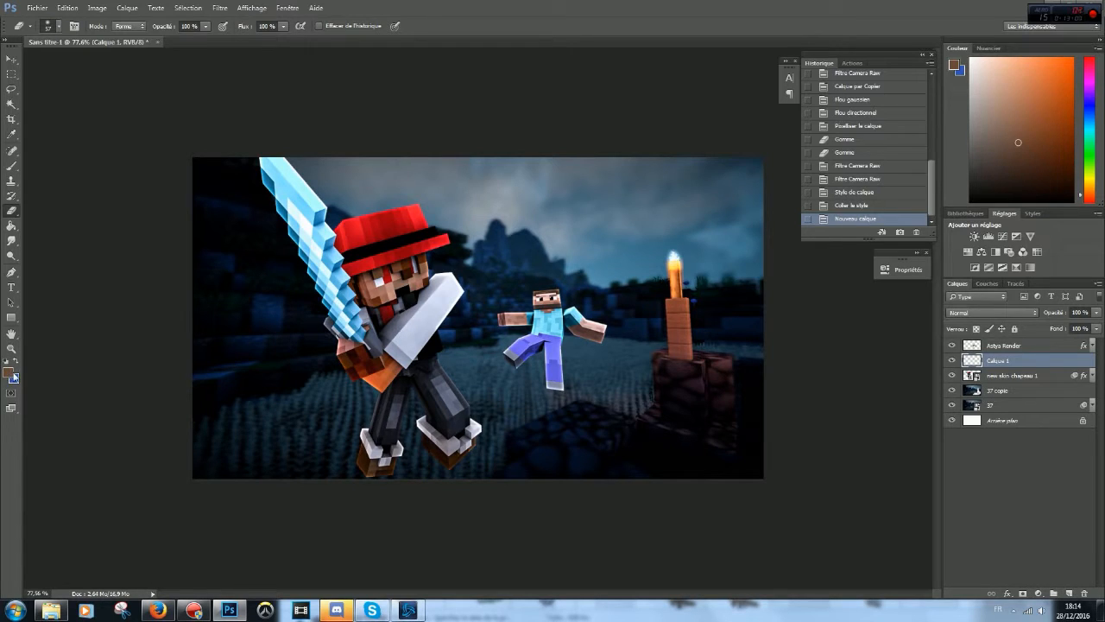
{"action": "left_click", "coordinate": [10, 373]}
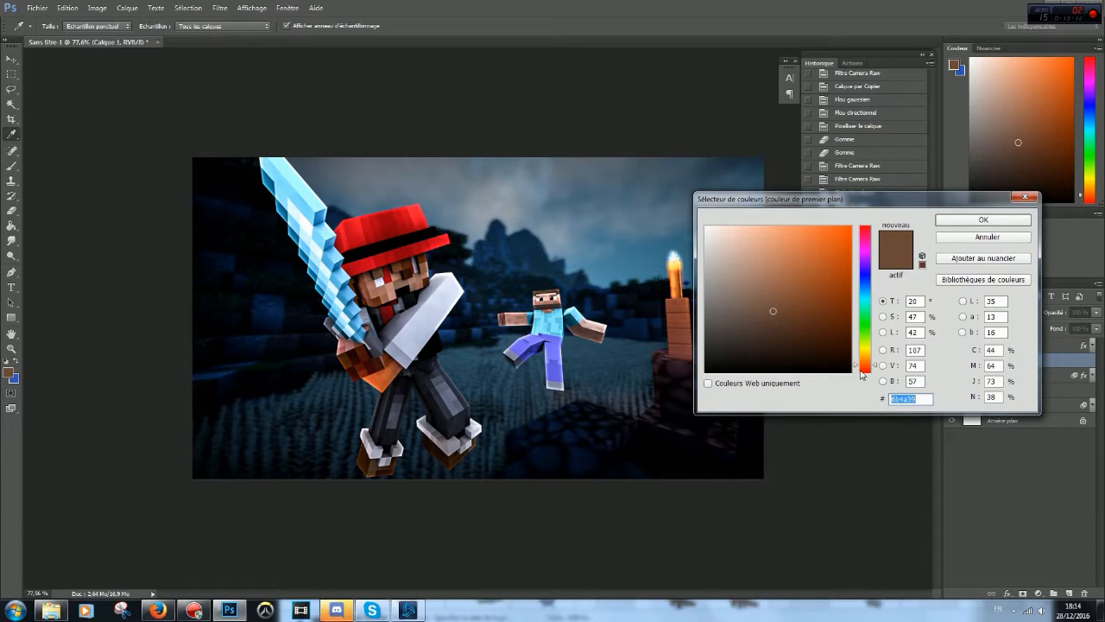
{"action": "left_click_drag", "start_coordinate": [864, 375], "coordinate": [858, 382]}
{"action": "mouse_move", "coordinate": [826, 252]}
{"action": "left_mouse_down"}
{"action": "mouse_move", "coordinate": [835, 257]}
{"action": "mouse_move", "coordinate": [821, 269]}
{"action": "left_mouse_up"}
{"action": "left_click", "coordinate": [954, 219]}
Step: Resize a soft brush to eye size and dab red over both of the sword character's eyes
{"action": "key", "text": "b"}
{"action": "right_click", "coordinate": [426, 306], "text": "ctrl"}
{"action": "left_click", "coordinate": [427, 302]}
{"action": "right_click", "coordinate": [436, 301], "text": "alt"}
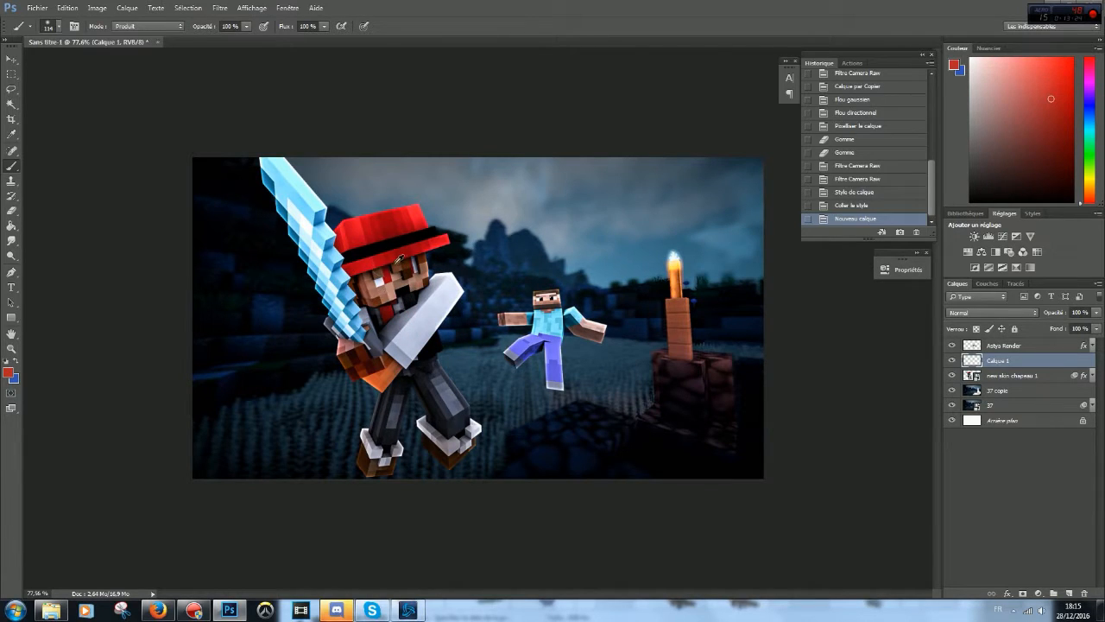
{"action": "right_click", "coordinate": [391, 273], "text": "alt"}
{"action": "left_click", "coordinate": [385, 274]}
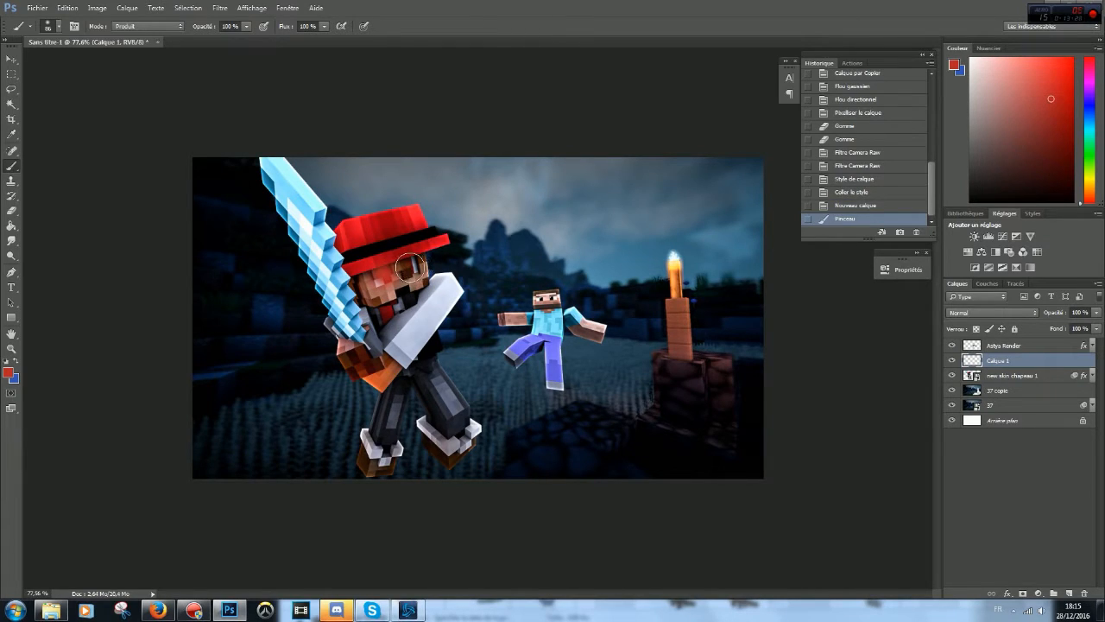
{"action": "left_click", "coordinate": [412, 268]}
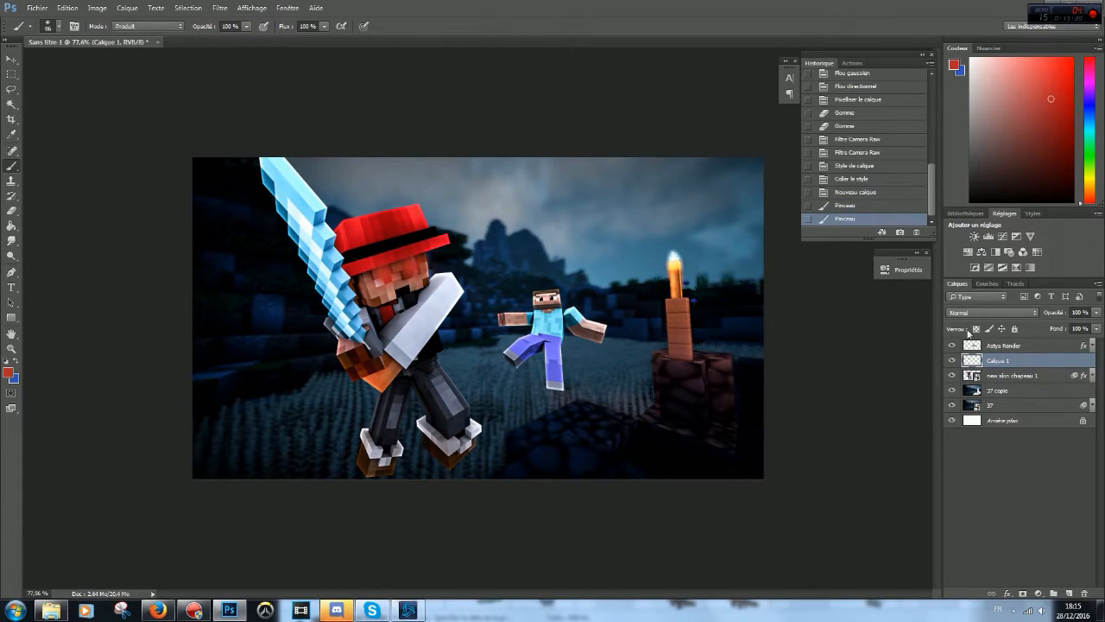
Step: Set the red eye layer's blend mode to Superposition, lower its opacity to 29 % and compare it on and off
{"action": "left_click", "coordinate": [993, 312]}
{"action": "left_click", "coordinate": [980, 380]}
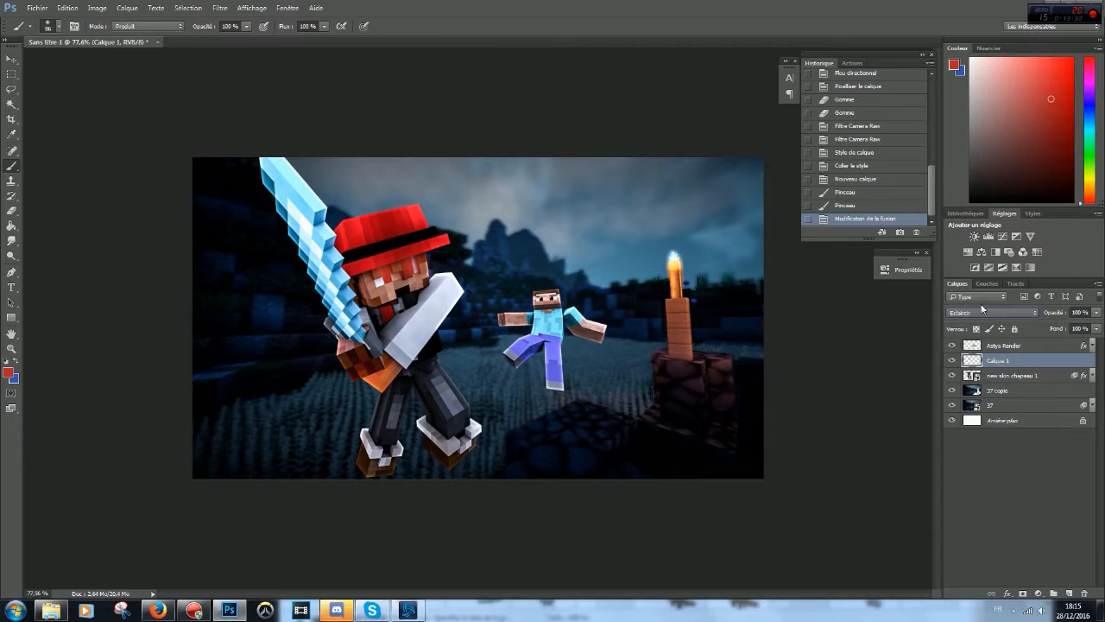
{"action": "scroll", "coordinate": [980, 312], "scroll_direction": "down", "scroll_amount": 1}
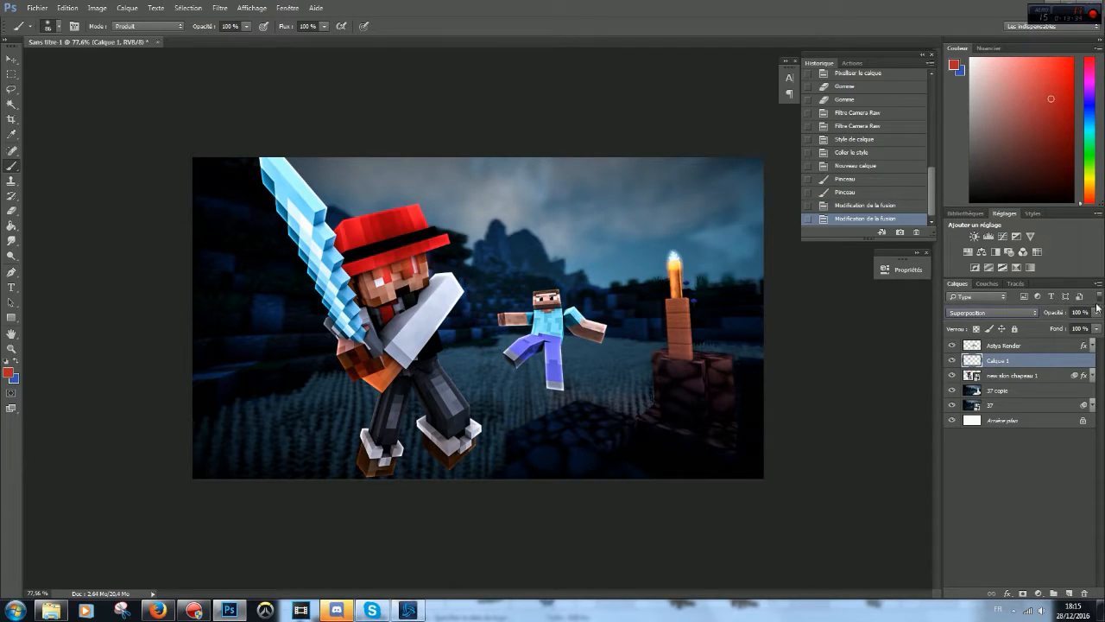
{"action": "left_click_drag", "start_coordinate": [1096, 315], "coordinate": [1056, 333]}
{"action": "left_click", "coordinate": [951, 361]}
{"action": "left_click", "coordinate": [951, 361]}
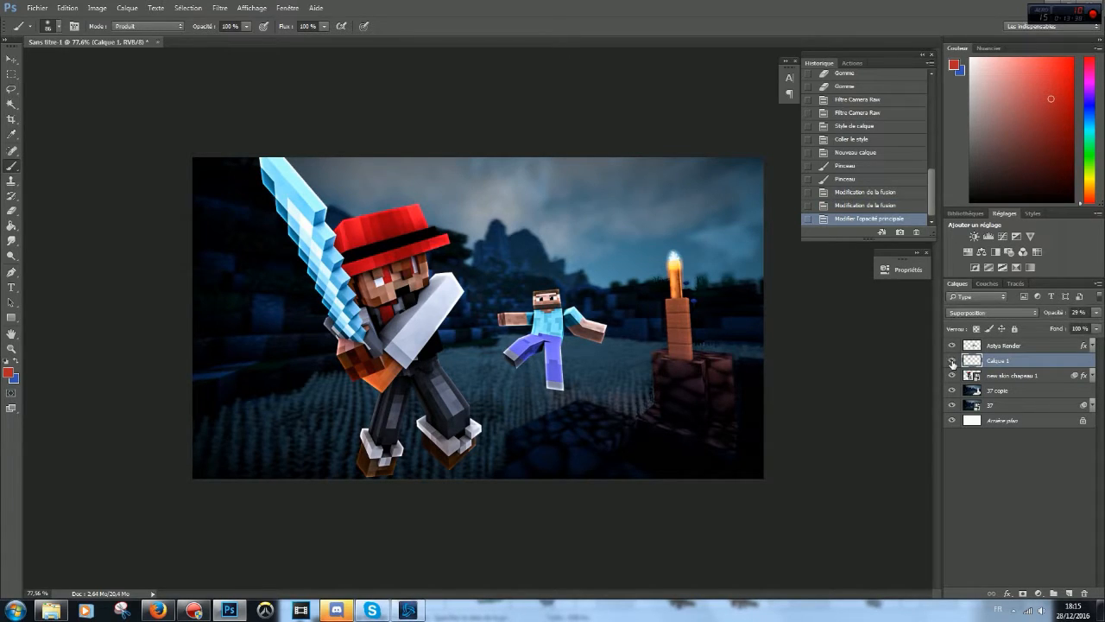
Step: Add a layer above new skin chapeau 1 and paint a more saturated red over the hat with a large soft brush
{"action": "left_click", "coordinate": [1025, 375]}
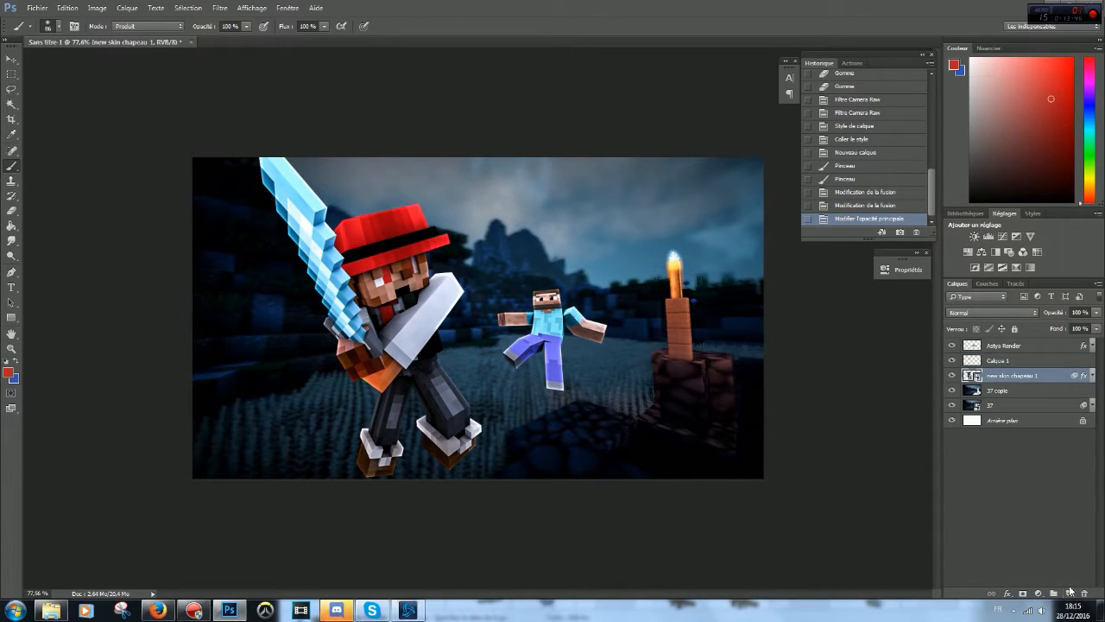
{"action": "left_click", "coordinate": [1070, 593]}
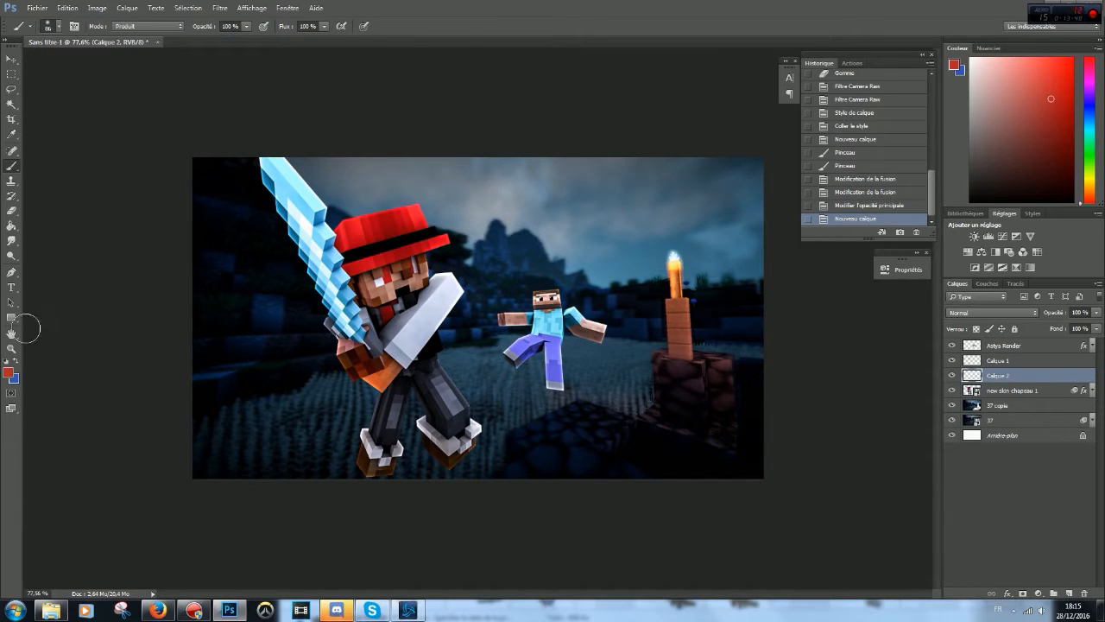
{"action": "left_click", "coordinate": [8, 373]}
{"action": "left_click", "coordinate": [825, 268]}
{"action": "left_click", "coordinate": [983, 219]}
{"action": "left_click_drag", "start_coordinate": [400, 248], "coordinate": [459, 246]}
{"action": "mouse_move", "coordinate": [385, 235]}
{"action": "left_mouse_down"}
{"action": "mouse_move", "coordinate": [387, 208]}
{"action": "mouse_move", "coordinate": [385, 239]}
{"action": "left_mouse_up"}
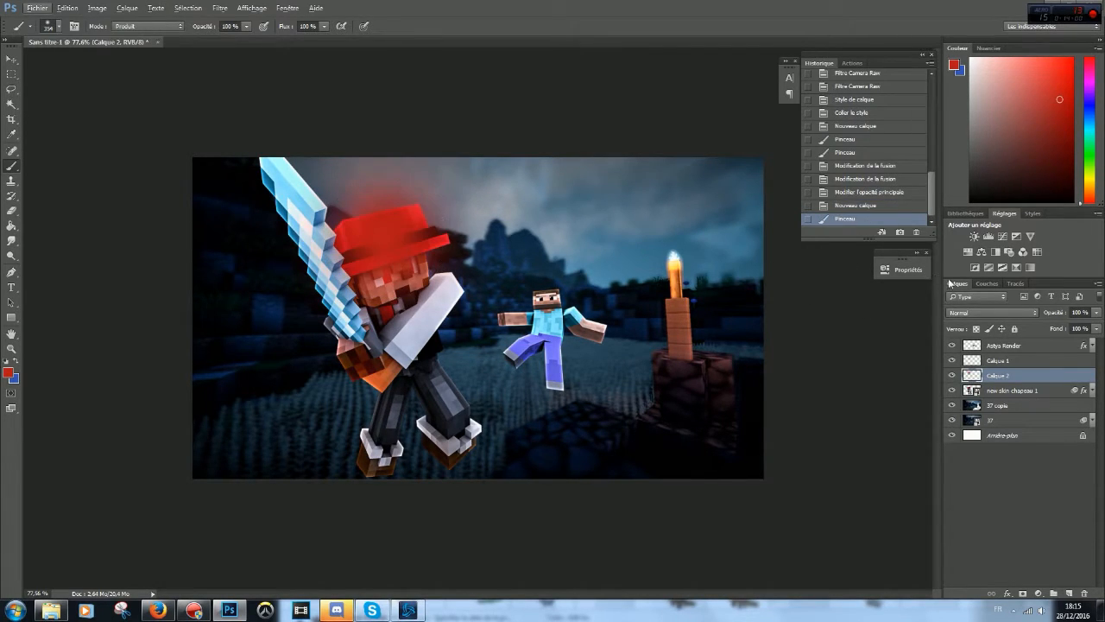
Step: Set the red hat layer's blend mode to Eclaircir after trying Superposition, and lower its opacity to 28 %
{"action": "left_click", "coordinate": [955, 312]}
{"action": "left_click", "coordinate": [955, 385]}
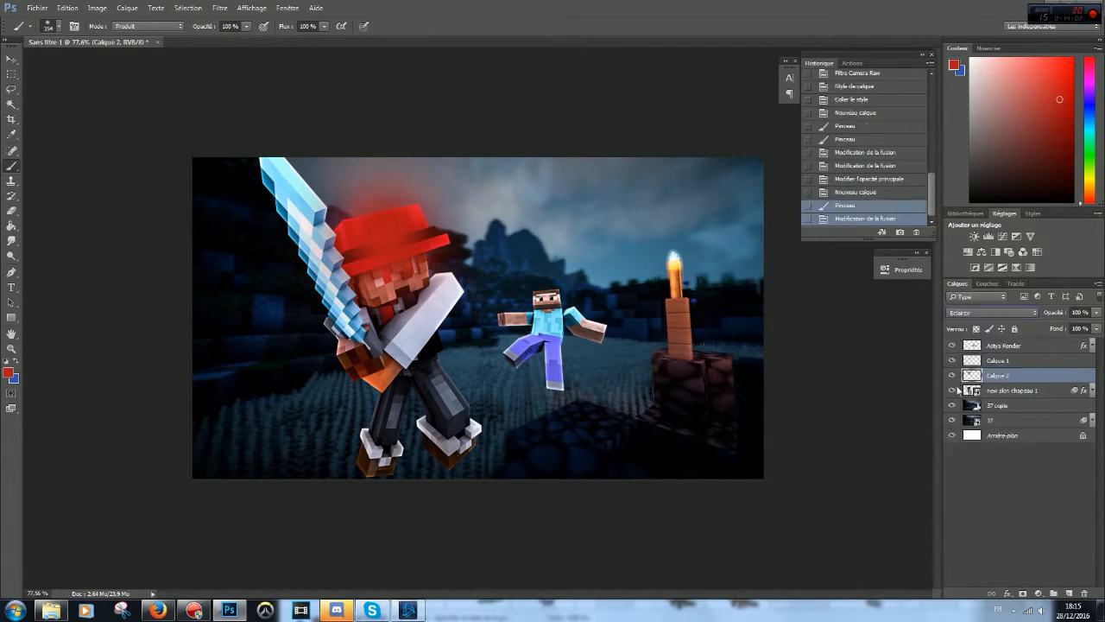
{"action": "scroll", "coordinate": [979, 313], "scroll_direction": "down", "scroll_amount": 1}
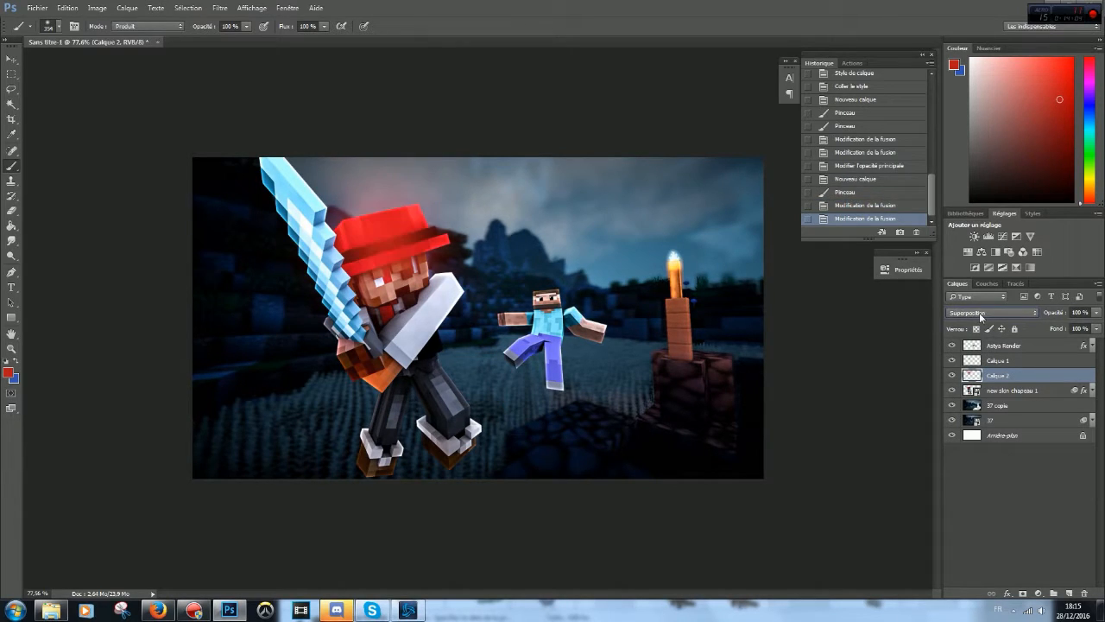
{"action": "scroll", "coordinate": [979, 313], "scroll_direction": "up", "scroll_amount": 5}
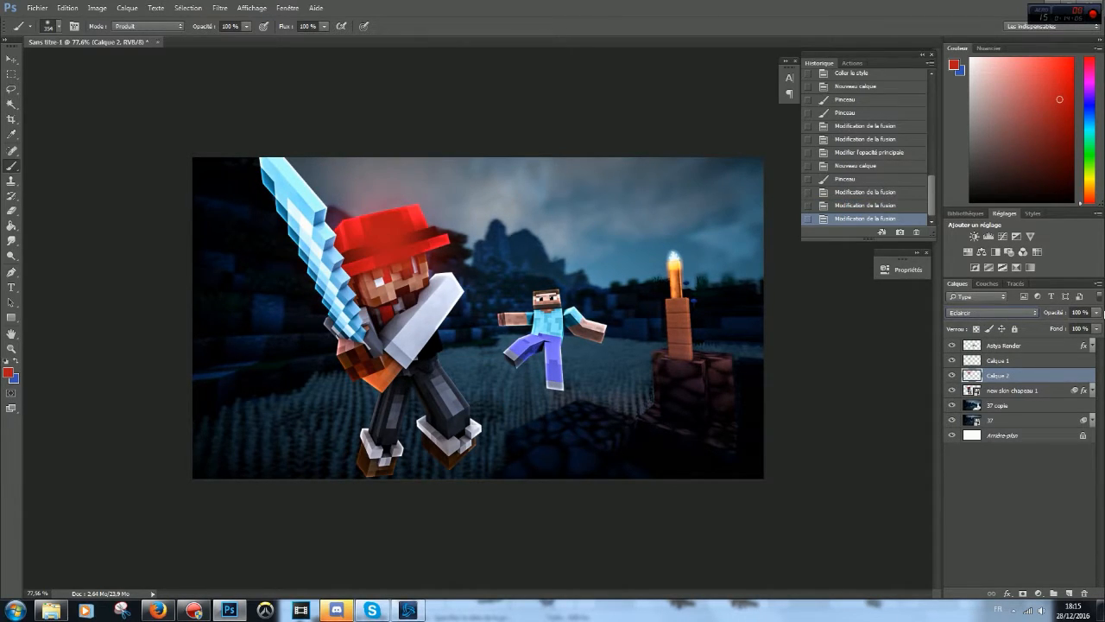
{"action": "left_click", "coordinate": [872, 192]}
{"action": "left_click", "coordinate": [1096, 312]}
{"action": "left_click_drag", "start_coordinate": [1080, 327], "coordinate": [1055, 332]}
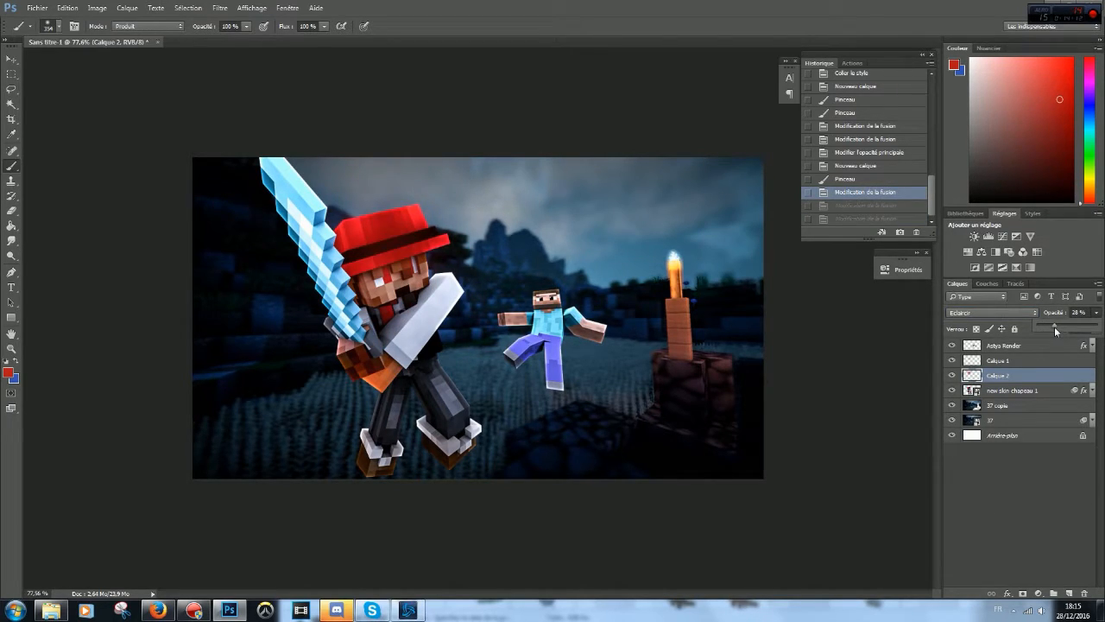
Step: Toggle the red hat layer's visibility to compare the hat with and without the colour
{"action": "left_click", "coordinate": [955, 375]}
{"action": "left_click", "coordinate": [953, 376]}
{"action": "left_click", "coordinate": [952, 376]}
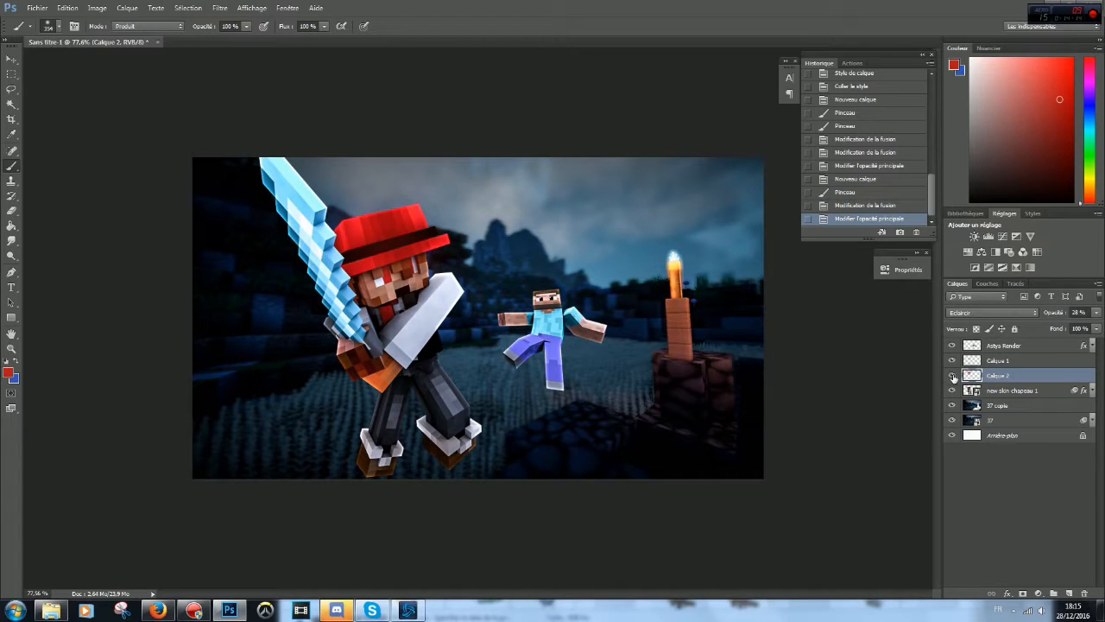
Step: Add a layer above new skin chapeau 1 and set the brush colour to a brighter sky blue
{"action": "left_click", "coordinate": [1034, 393]}
{"action": "left_click", "coordinate": [1069, 593]}
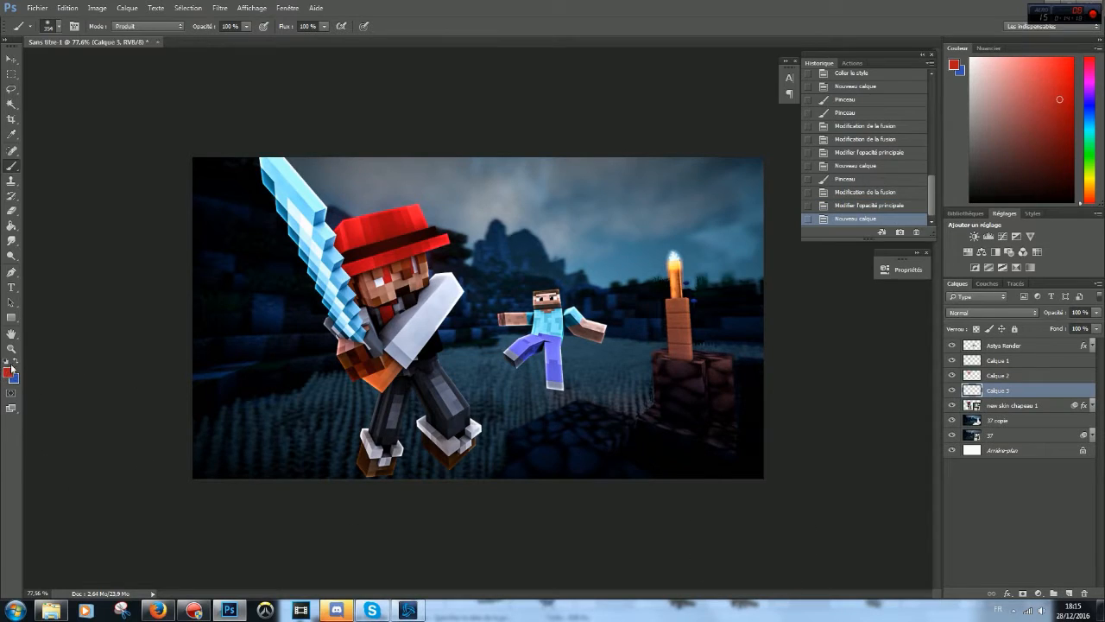
{"action": "left_click", "coordinate": [15, 362]}
{"action": "left_click", "coordinate": [8, 372]}
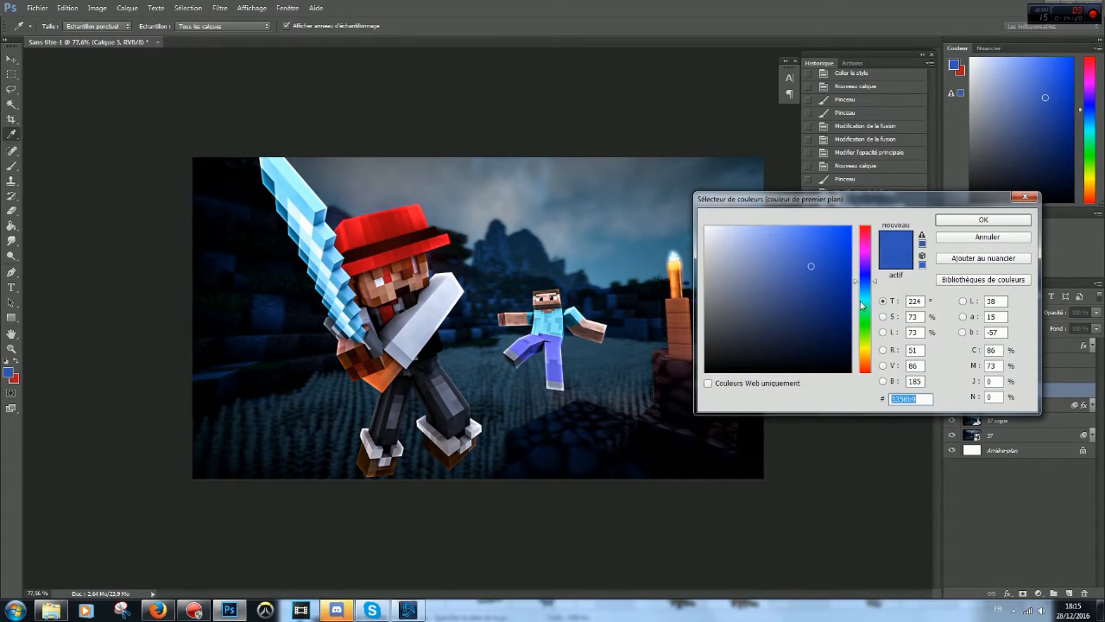
{"action": "left_click_drag", "start_coordinate": [862, 285], "coordinate": [862, 294]}
{"action": "left_click", "coordinate": [818, 250]}
{"action": "left_click", "coordinate": [965, 221]}
{"action": "key", "text": "b"}
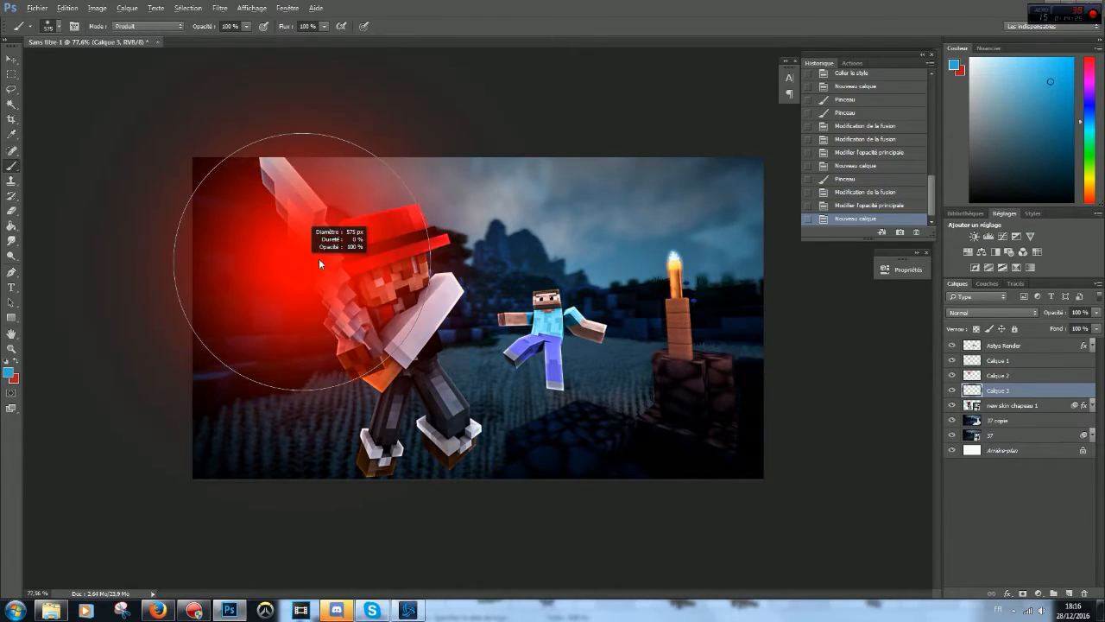
Step: Try large soft blue dabs over the sword with Eclaircir and Superposition blending, and revert to the empty layer
{"action": "left_click_drag", "start_coordinate": [285, 246], "coordinate": [334, 253]}
{"action": "left_click", "coordinate": [984, 312]}
{"action": "left_click", "coordinate": [985, 385]}
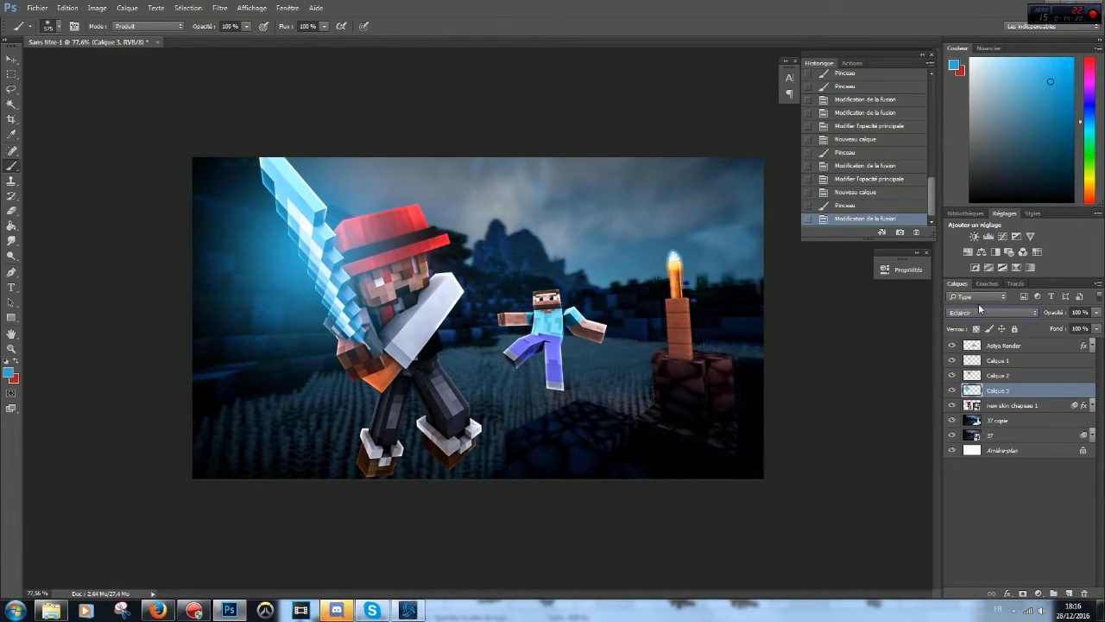
{"action": "scroll", "coordinate": [976, 317], "scroll_direction": "down", "scroll_amount": 1}
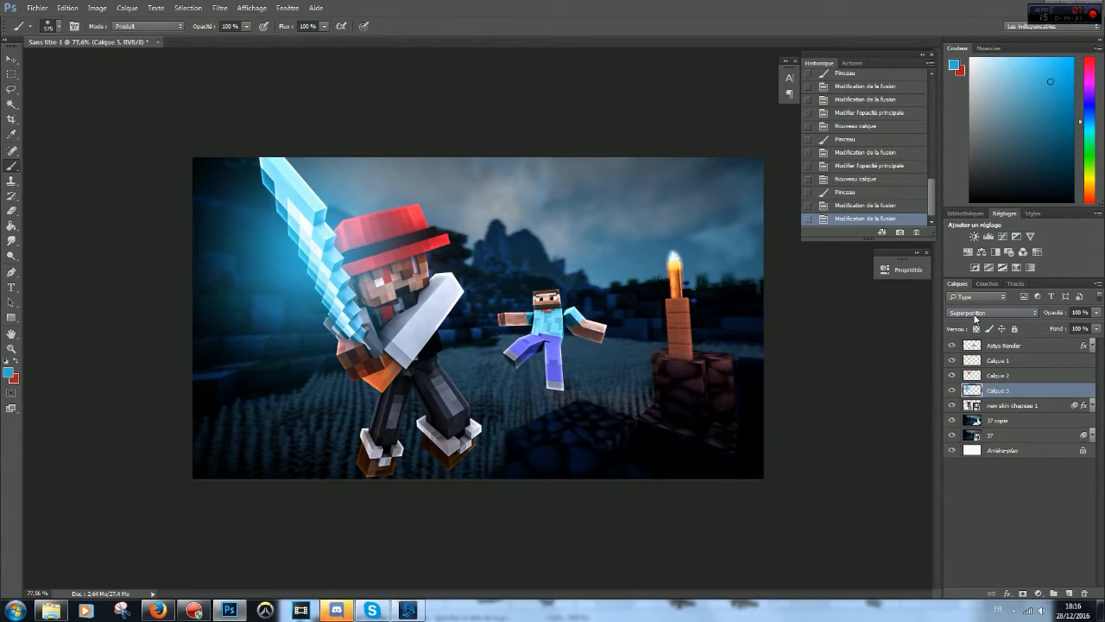
{"action": "left_click", "coordinate": [856, 179]}
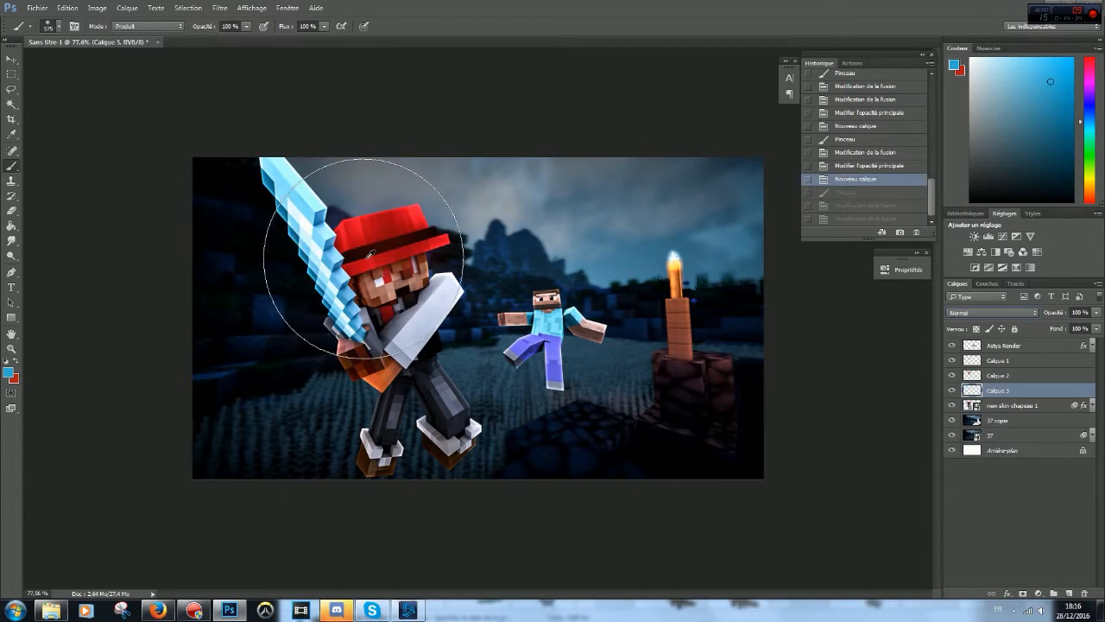
{"action": "left_click", "coordinate": [317, 259]}
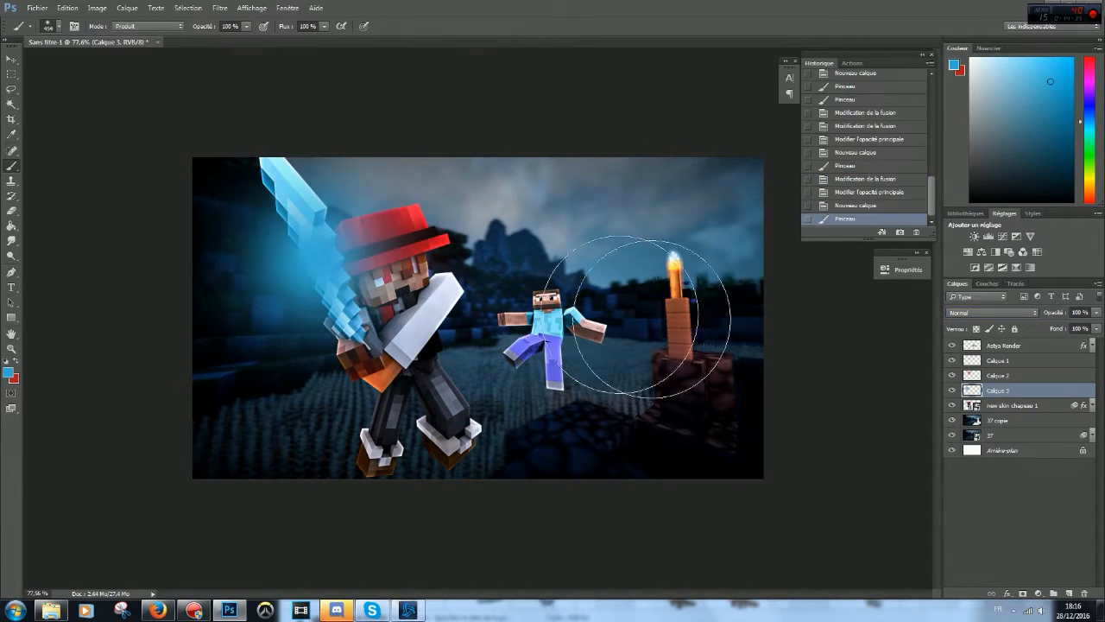
{"action": "left_click", "coordinate": [842, 205]}
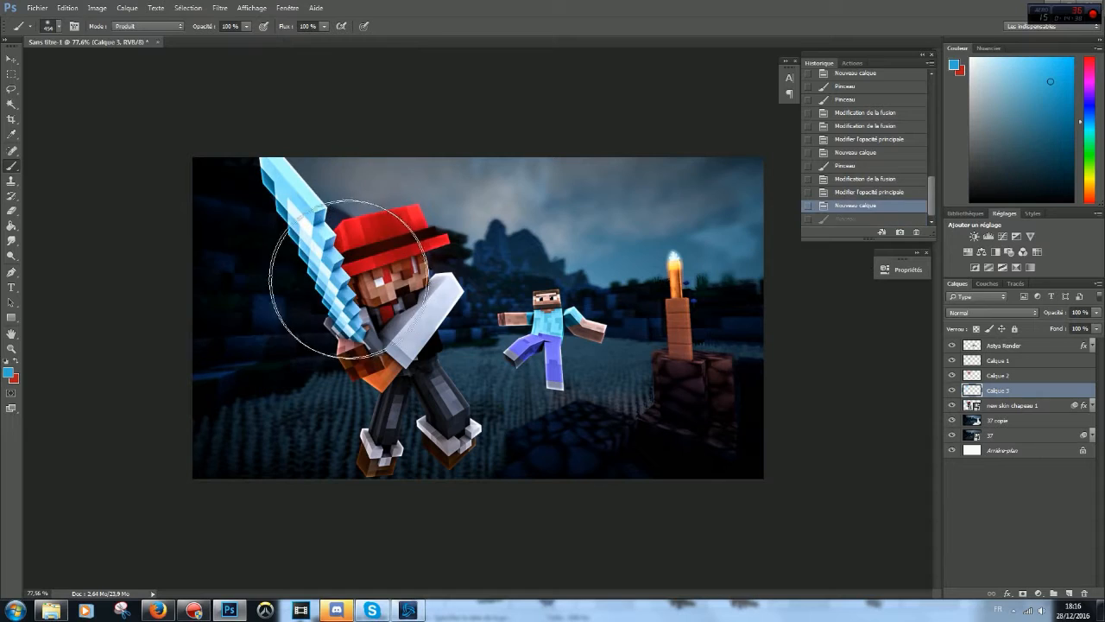
Step: Dab a soft blue glow over the sword, blend it with Eclaircir after trying Superposition, and lower its opacity to 45 %
{"action": "left_click", "coordinate": [311, 261]}
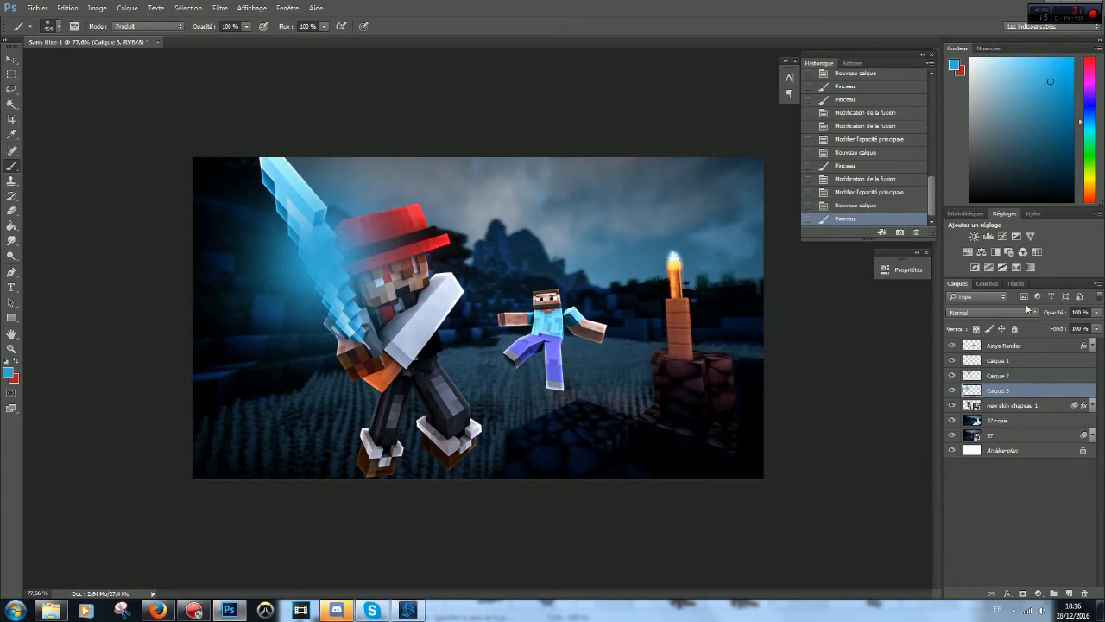
{"action": "left_click", "coordinate": [981, 314]}
{"action": "left_click", "coordinate": [954, 390]}
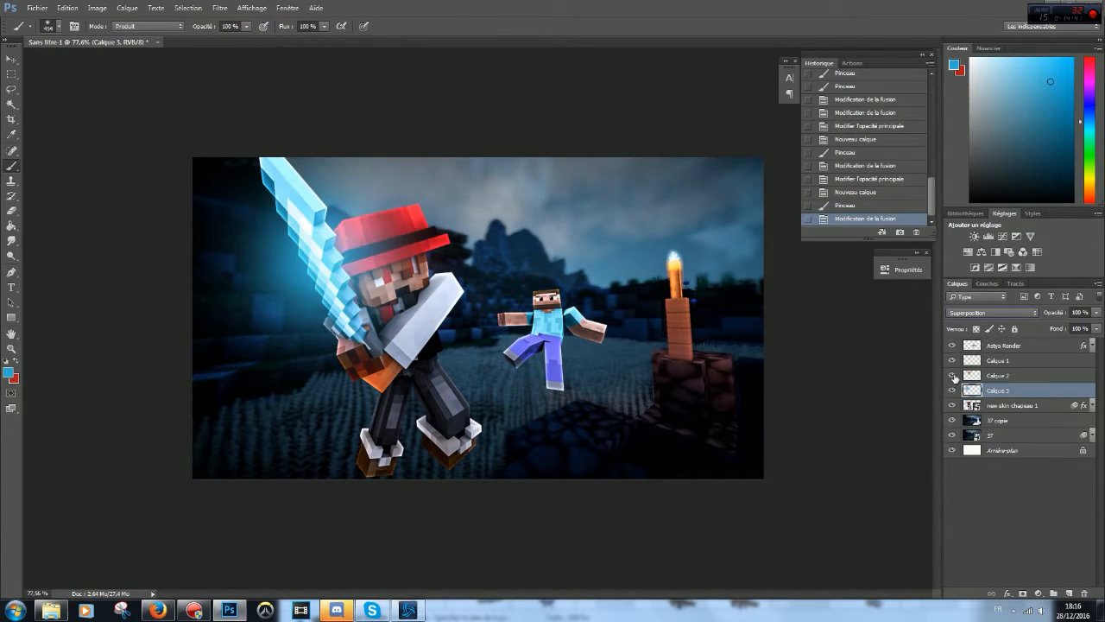
{"action": "scroll", "coordinate": [998, 317], "scroll_direction": "up", "scroll_amount": 1}
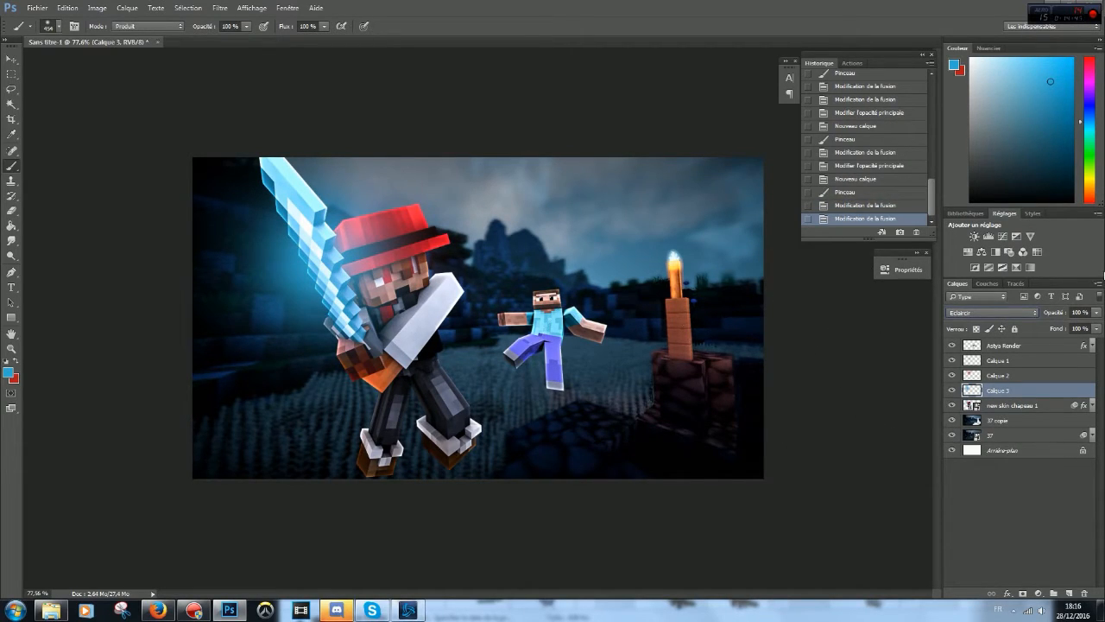
{"action": "left_click", "coordinate": [1096, 312]}
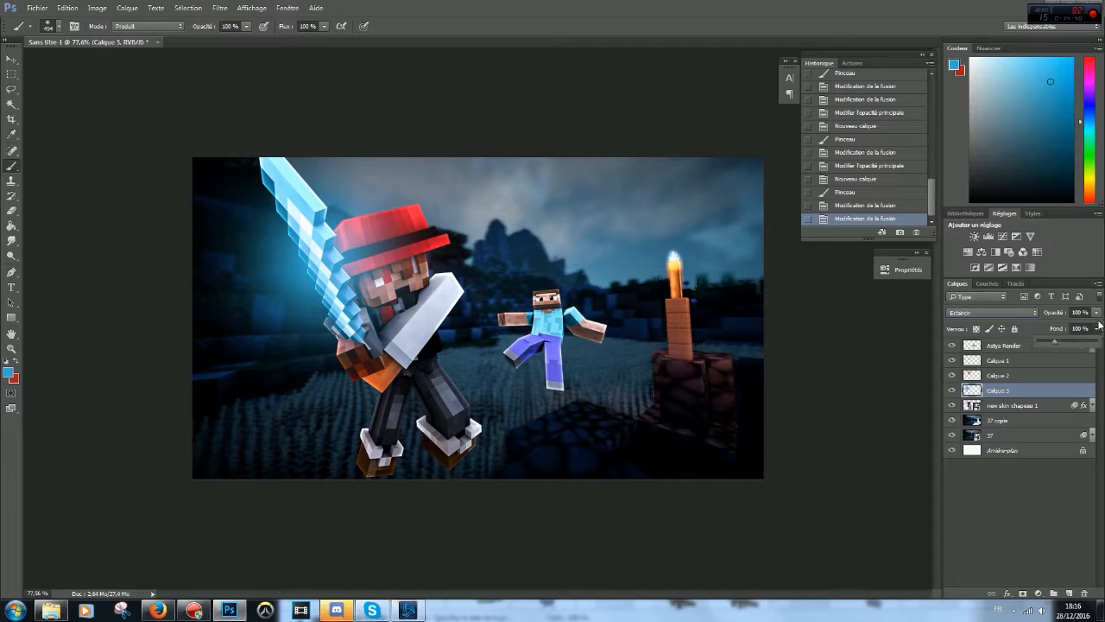
{"action": "mouse_move", "coordinate": [1095, 325]}
{"action": "left_mouse_down"}
{"action": "mouse_move", "coordinate": [1043, 330]}
{"action": "mouse_move", "coordinate": [1075, 329]}
{"action": "mouse_move", "coordinate": [1065, 329]}
{"action": "left_mouse_up"}
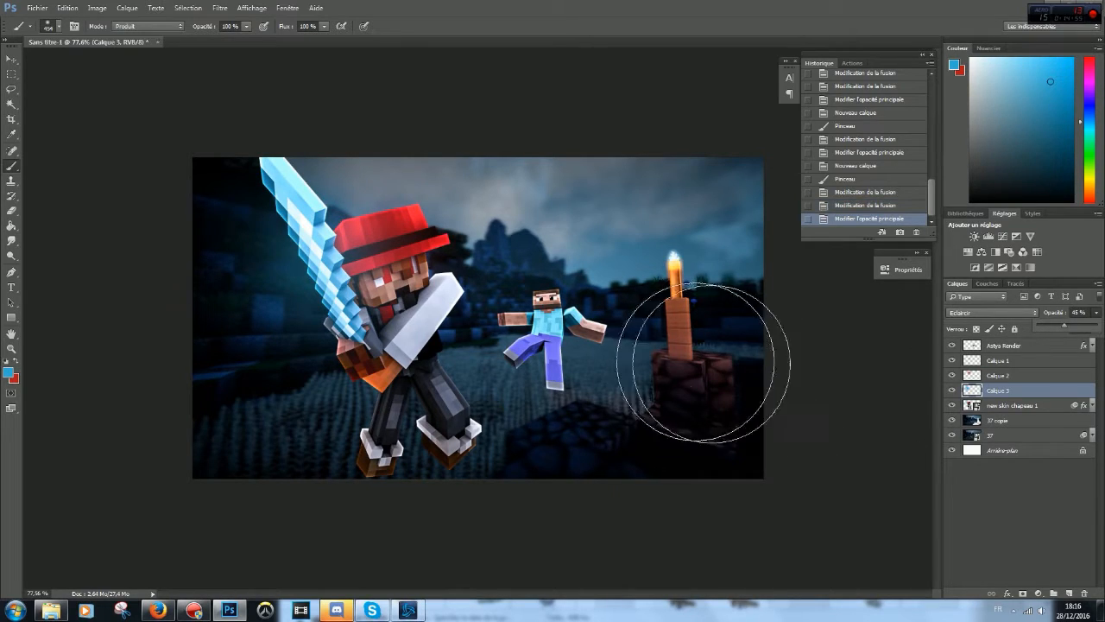
Step: Add a layer above Astya Render and dab blue over the small character's torso with a smaller soft brush
{"action": "left_click", "coordinate": [1020, 362]}
{"action": "left_click", "coordinate": [1026, 348]}
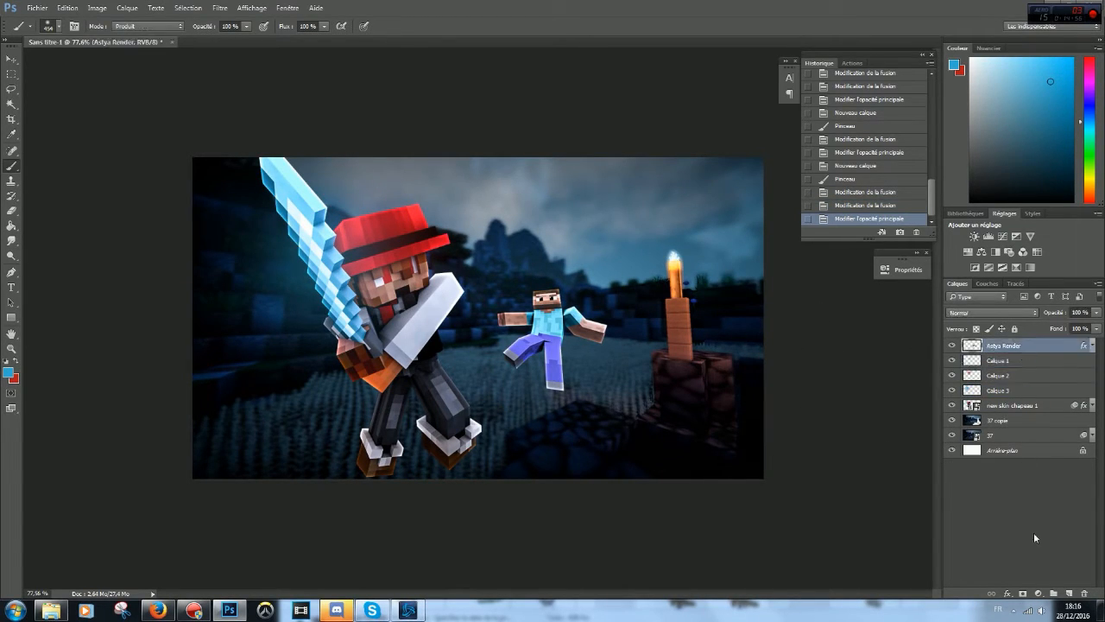
{"action": "left_click", "coordinate": [1070, 593]}
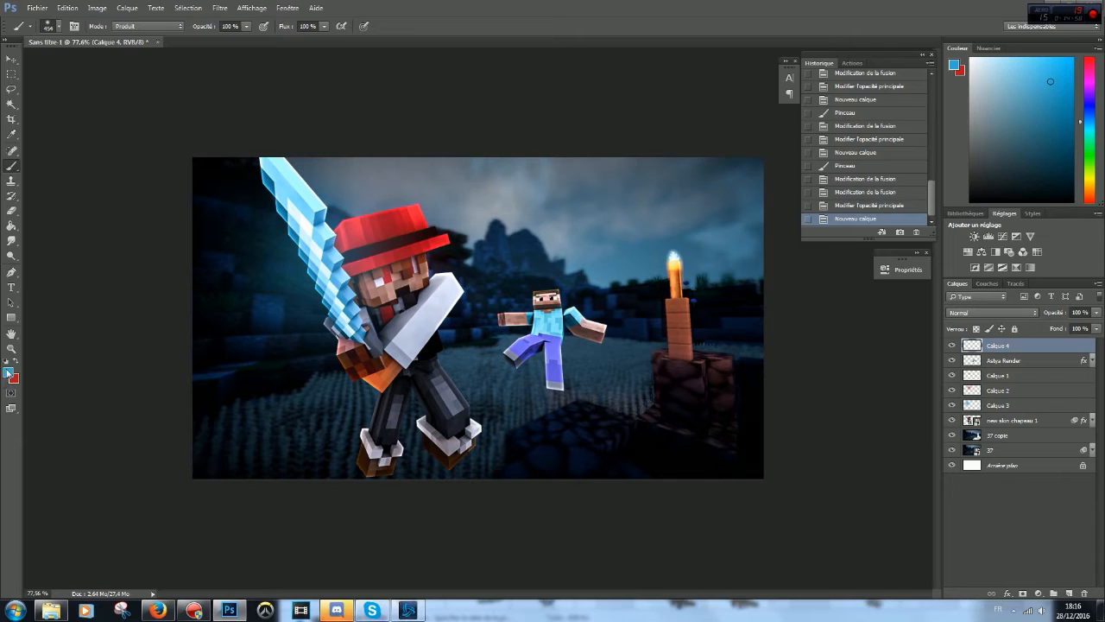
{"action": "left_click_drag", "start_coordinate": [561, 359], "coordinate": [492, 358]}
{"action": "left_click_drag", "start_coordinate": [557, 315], "coordinate": [551, 325]}
{"action": "left_click", "coordinate": [551, 324]}
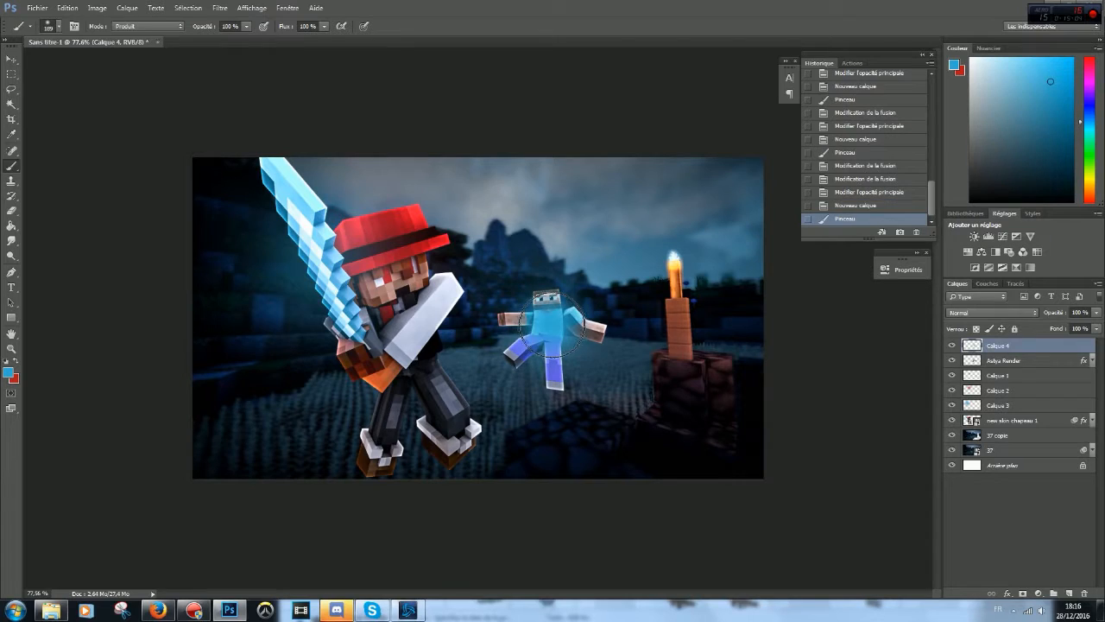
Step: Set the torso glow layer's blend mode to Eclaircir after trying Superposition, and lower its opacity to 52 %
{"action": "left_click", "coordinate": [983, 312]}
{"action": "left_click", "coordinate": [959, 384]}
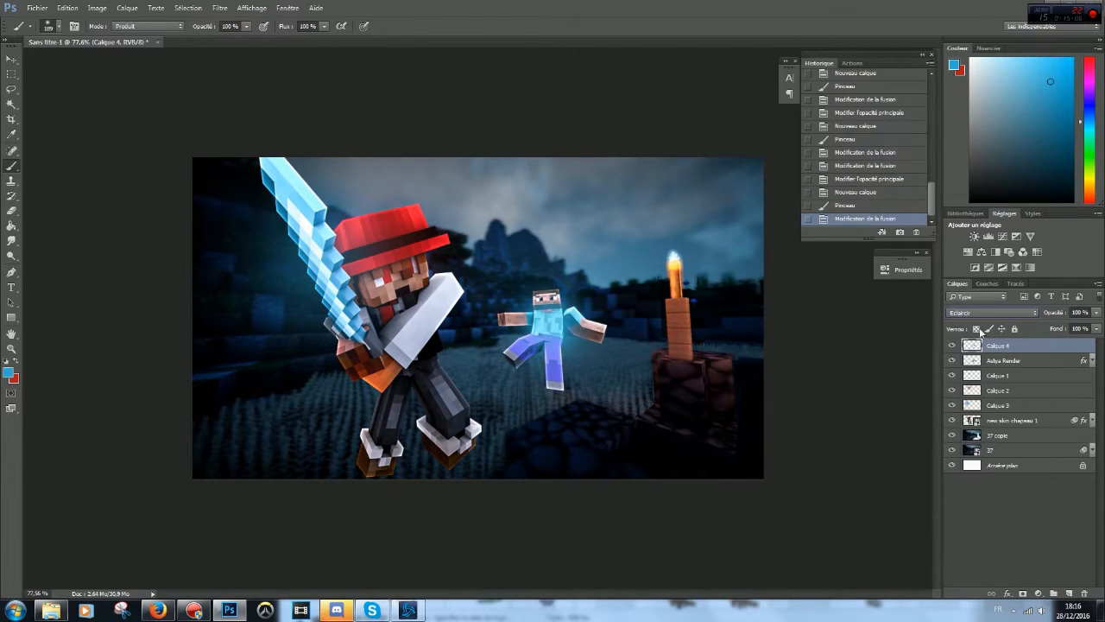
{"action": "key", "text": "Down"}
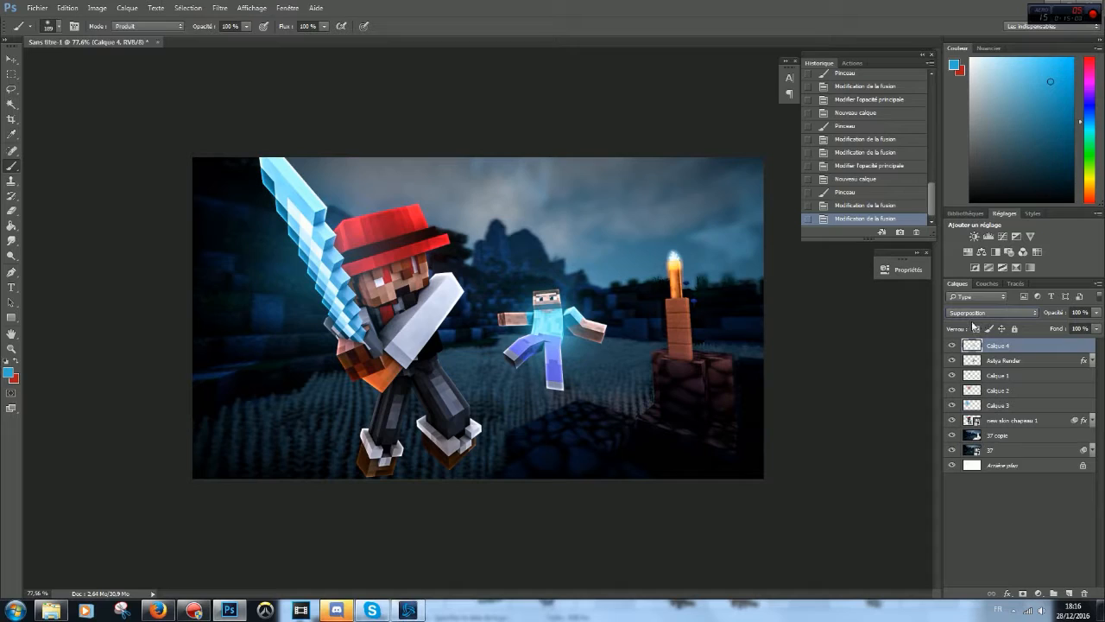
{"action": "key", "text": "Up"}
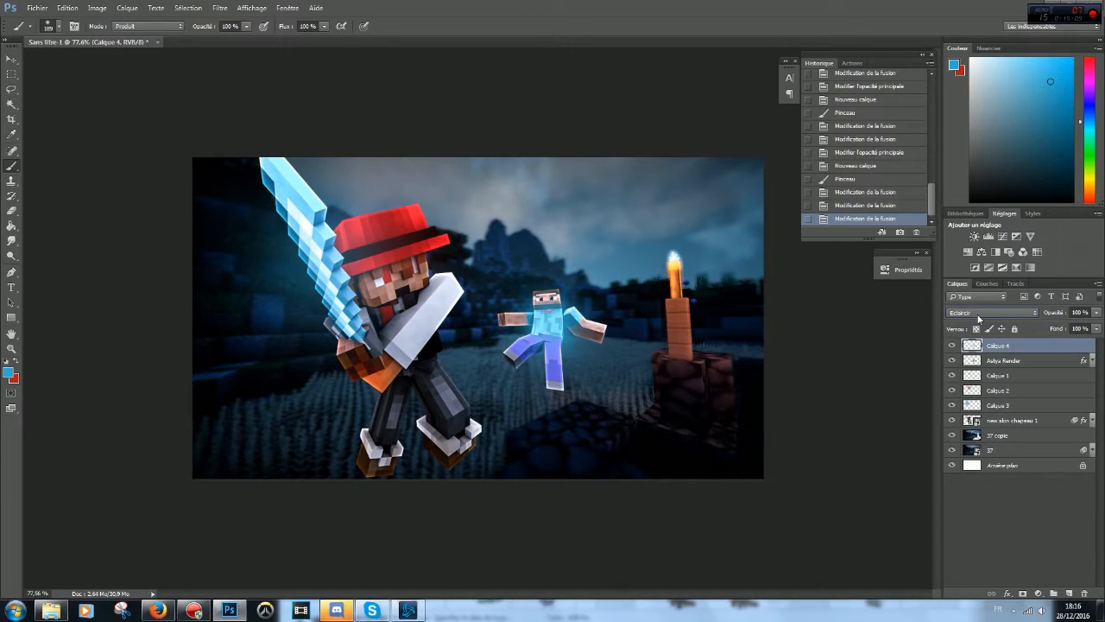
{"action": "left_click", "coordinate": [1097, 313]}
{"action": "left_click_drag", "start_coordinate": [1095, 328], "coordinate": [1069, 328]}
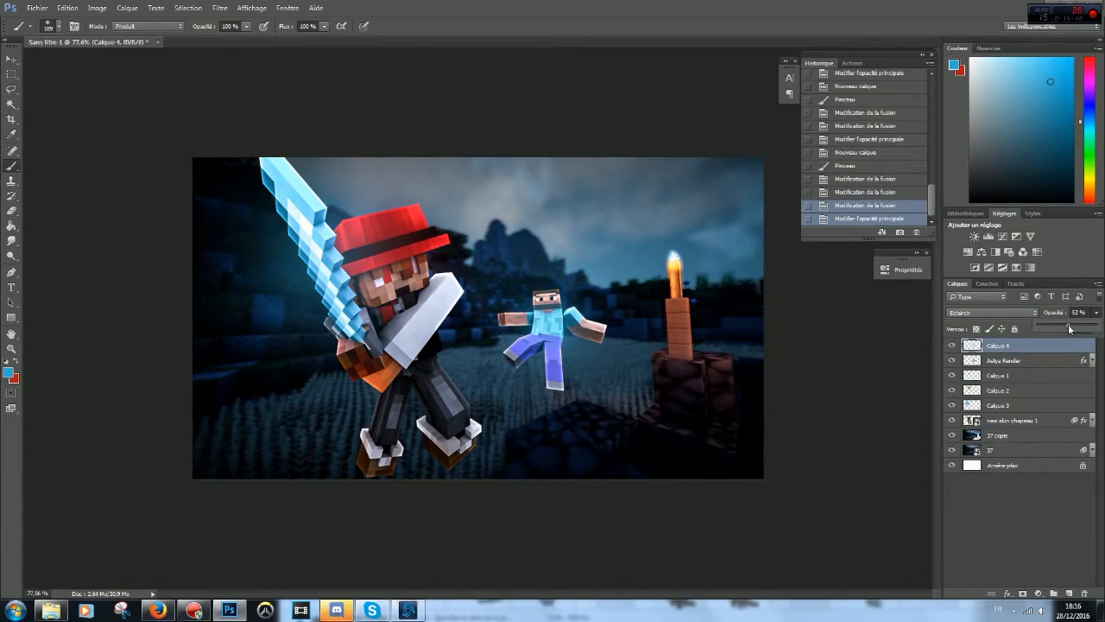
Step: Add a layer above new skin chapeau 1 and paint soft brown over both of the sword character's shoes
{"action": "left_click", "coordinate": [1041, 354]}
{"action": "left_click", "coordinate": [1046, 368]}
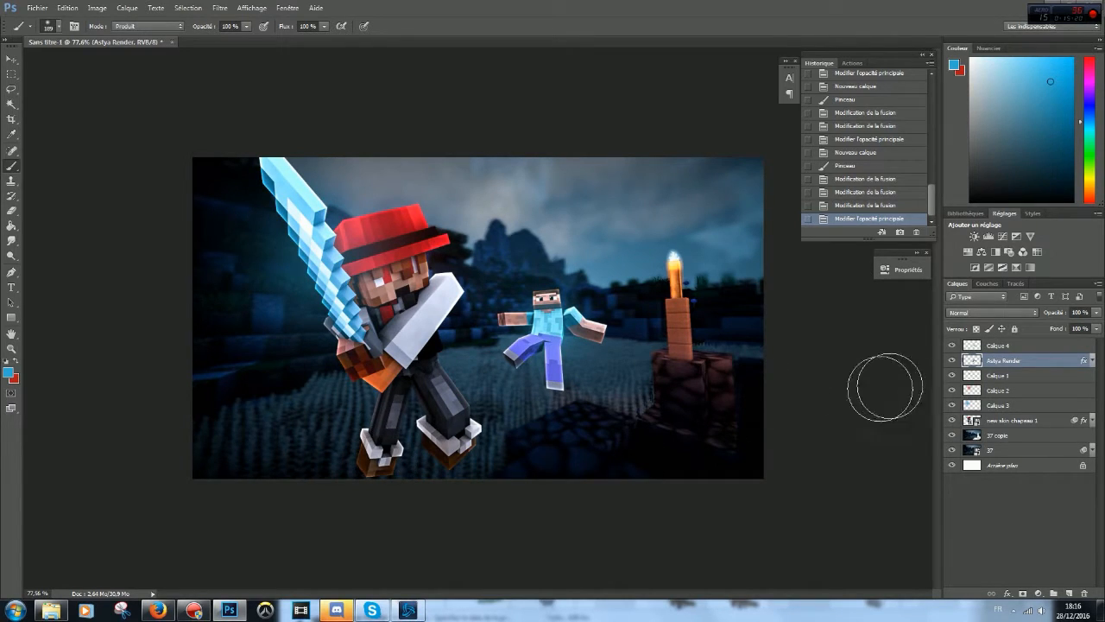
{"action": "left_click", "coordinate": [1034, 420]}
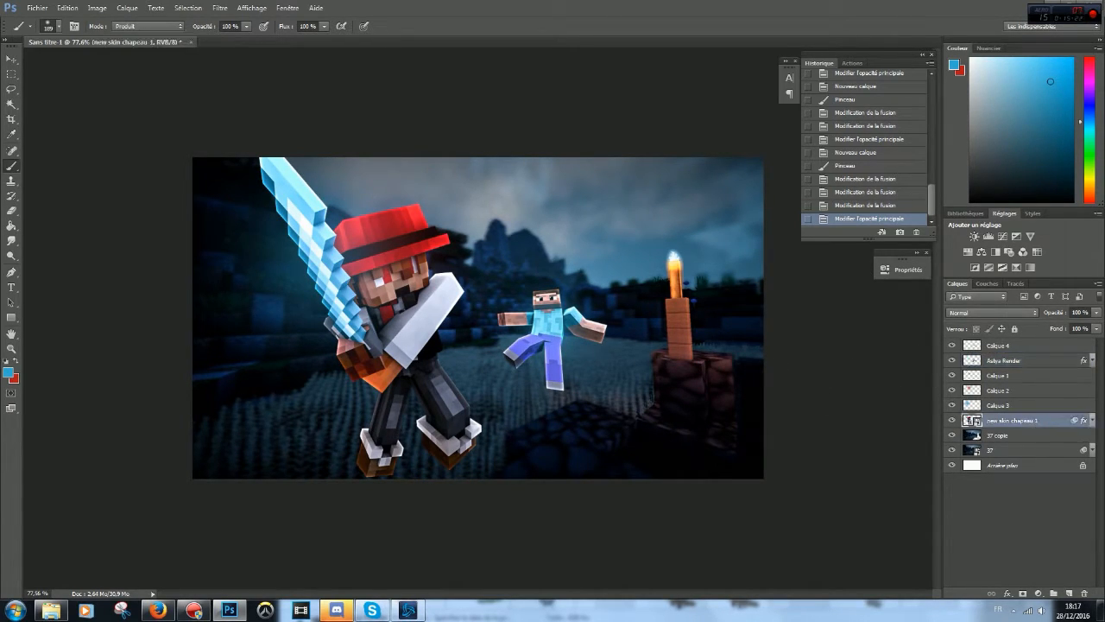
{"action": "left_click", "coordinate": [1070, 594]}
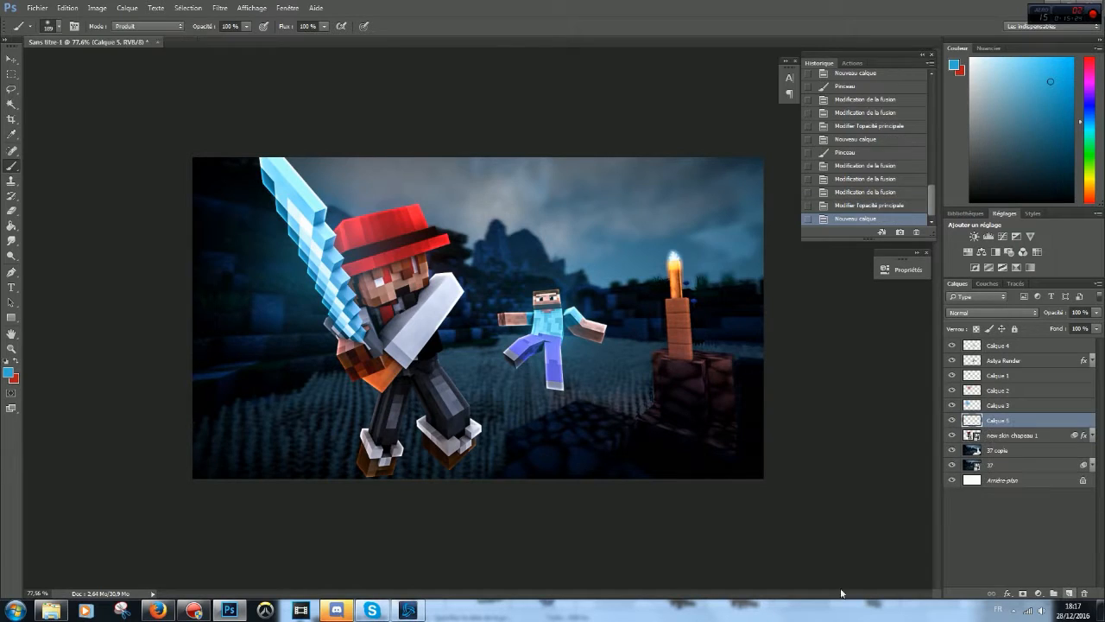
{"action": "left_click", "coordinate": [15, 363]}
{"action": "left_click", "coordinate": [8, 372]}
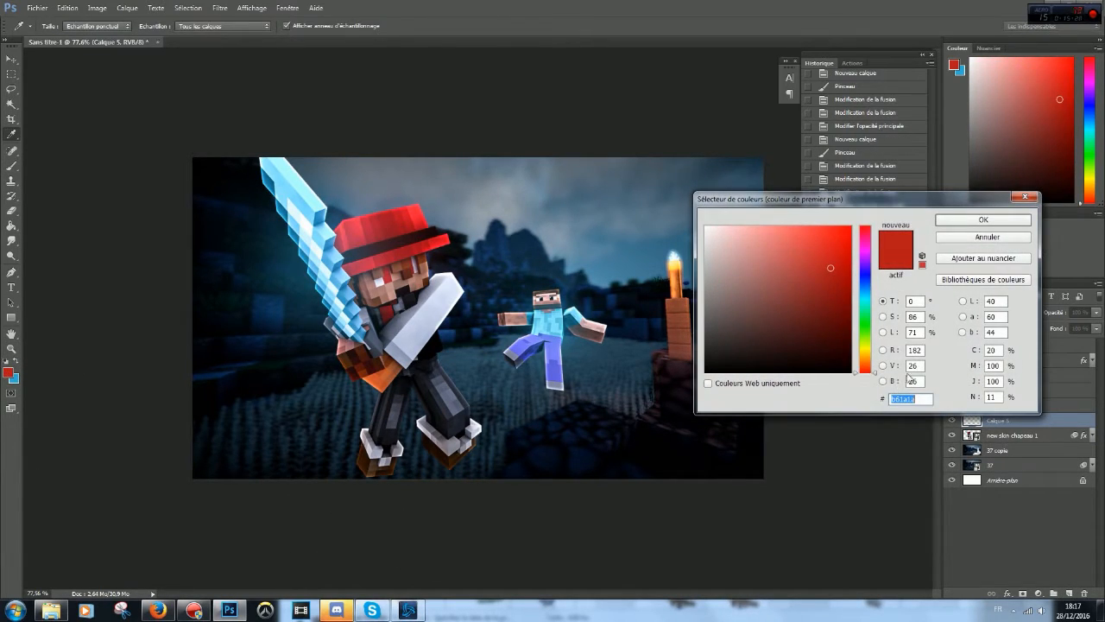
{"action": "key", "text": "ctrl+v"}
{"action": "left_click", "coordinate": [982, 219]}
{"action": "left_click_drag", "start_coordinate": [371, 458], "coordinate": [380, 459]}
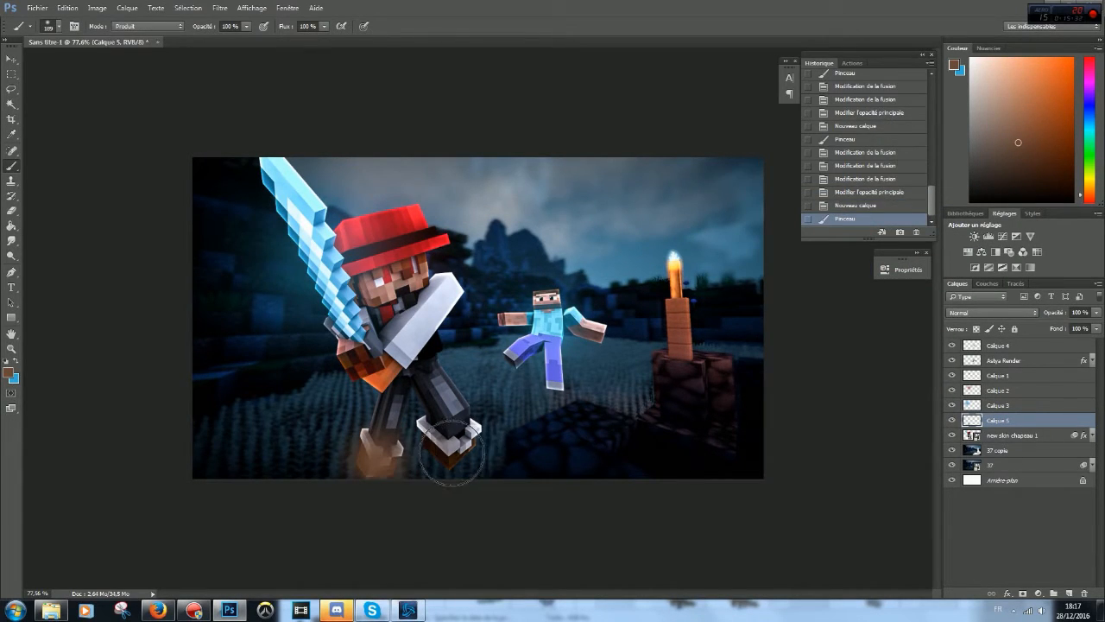
{"action": "left_click", "coordinate": [450, 451]}
Step: Set the brown shoe layer's blend mode to Eclaircir after trying the next mode, and lower its opacity to 25 %
{"action": "left_click", "coordinate": [991, 313]}
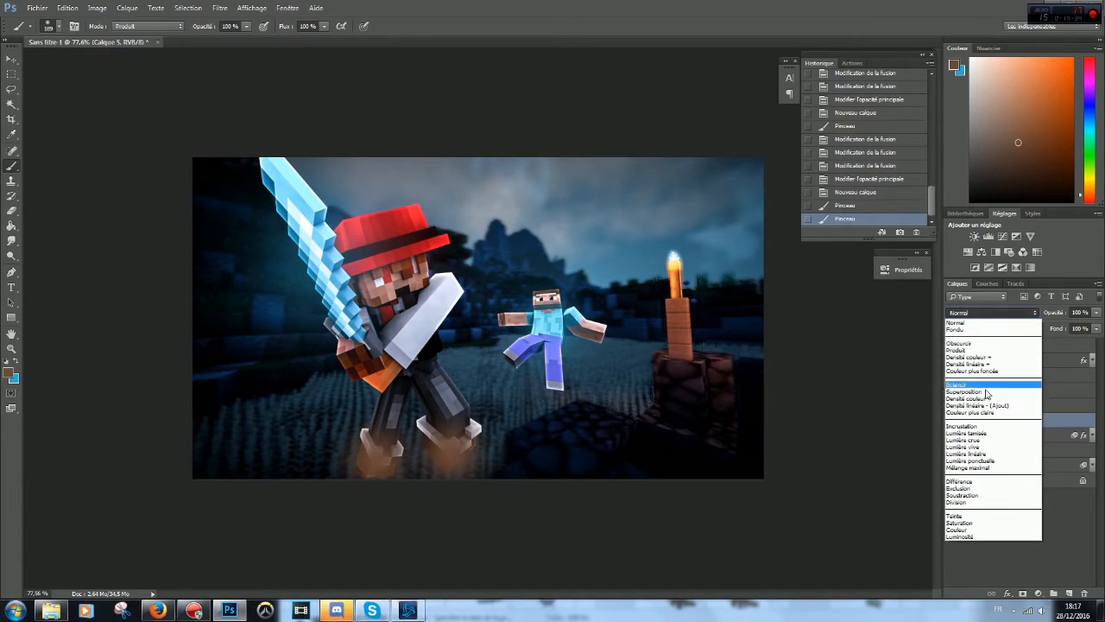
{"action": "left_click", "coordinate": [986, 384]}
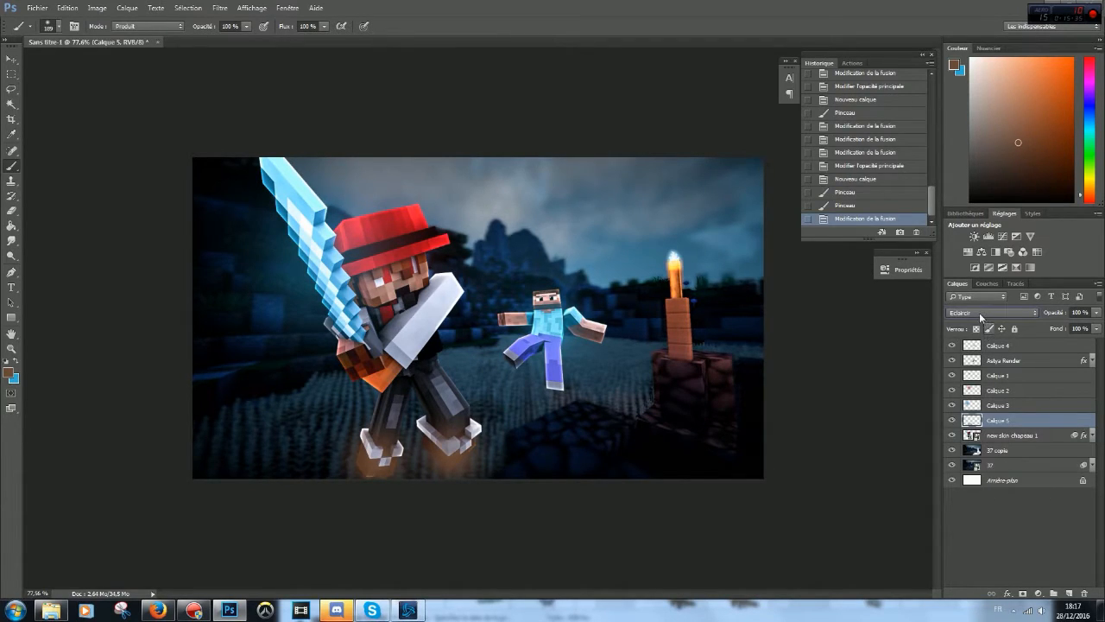
{"action": "scroll", "coordinate": [981, 317], "scroll_direction": "down", "scroll_amount": 1}
{"action": "scroll", "coordinate": [981, 317], "scroll_direction": "up", "scroll_amount": 1}
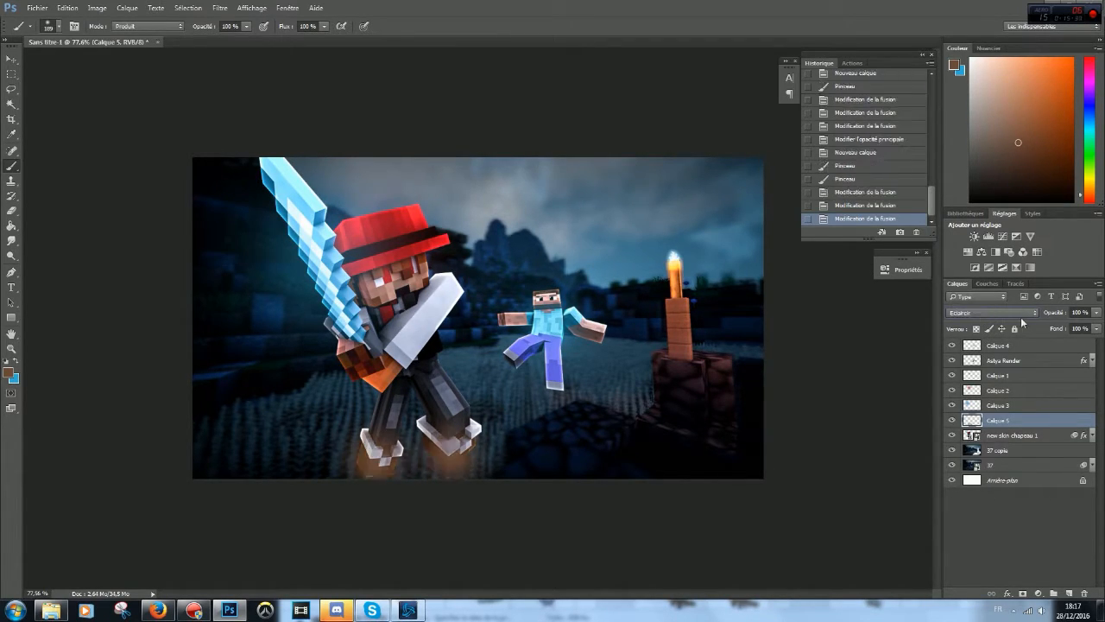
{"action": "left_click", "coordinate": [1097, 314]}
{"action": "left_click_drag", "start_coordinate": [1048, 330], "coordinate": [1052, 331]}
Step: Try the Lumière crue blend mode on the brown shoe layer and revert it
{"action": "left_click", "coordinate": [988, 313]}
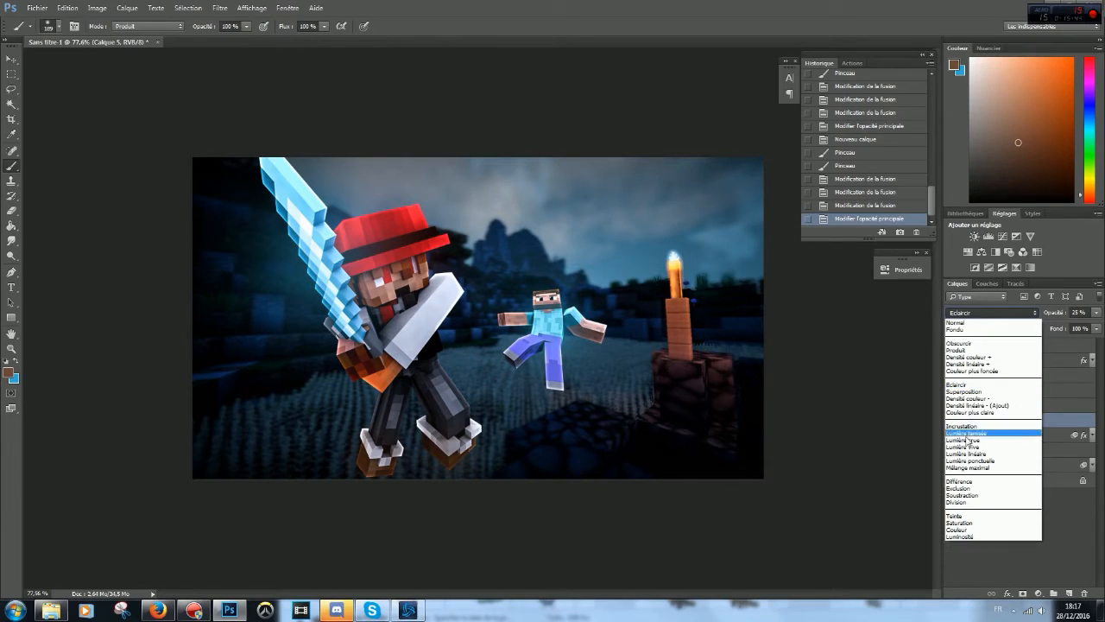
{"action": "left_click", "coordinate": [964, 440]}
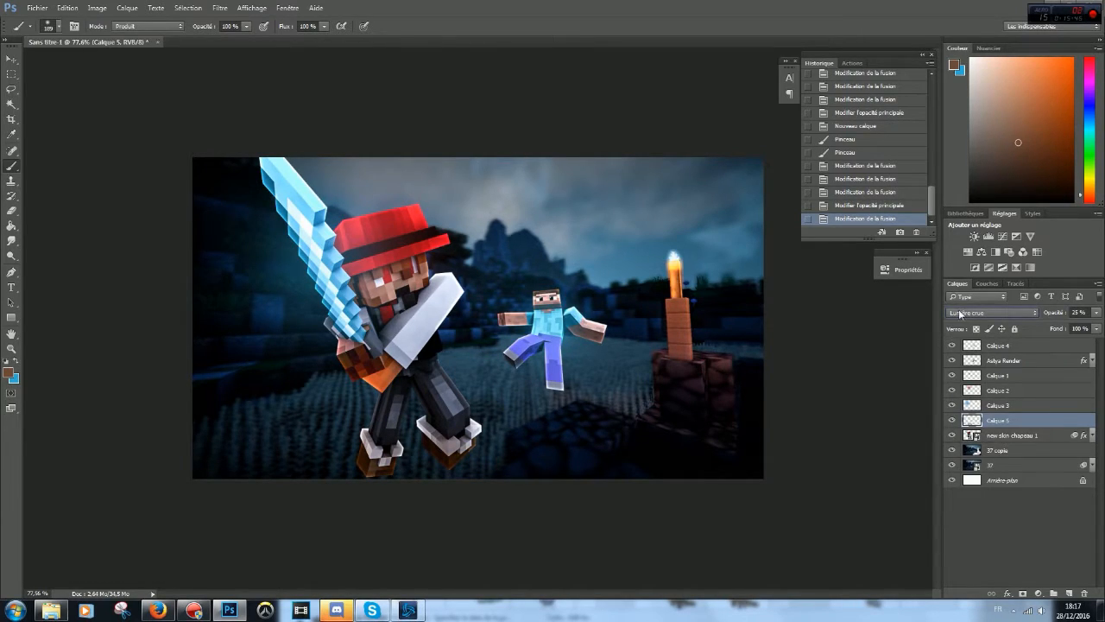
{"action": "left_click", "coordinate": [883, 207]}
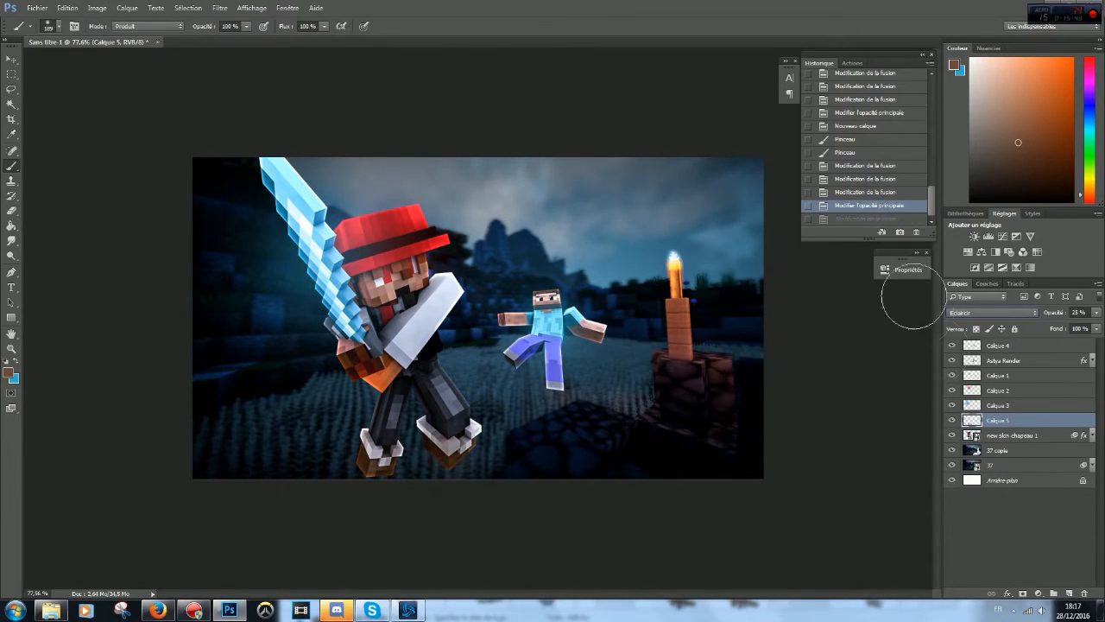
Step: Compare the brown shoe layer on and off and lower its opacity to 15 %
{"action": "left_click", "coordinate": [953, 420]}
{"action": "left_click", "coordinate": [952, 423]}
{"action": "left_click_drag", "start_coordinate": [1055, 312], "coordinate": [1043, 323]}
{"action": "key", "text": "Return"}
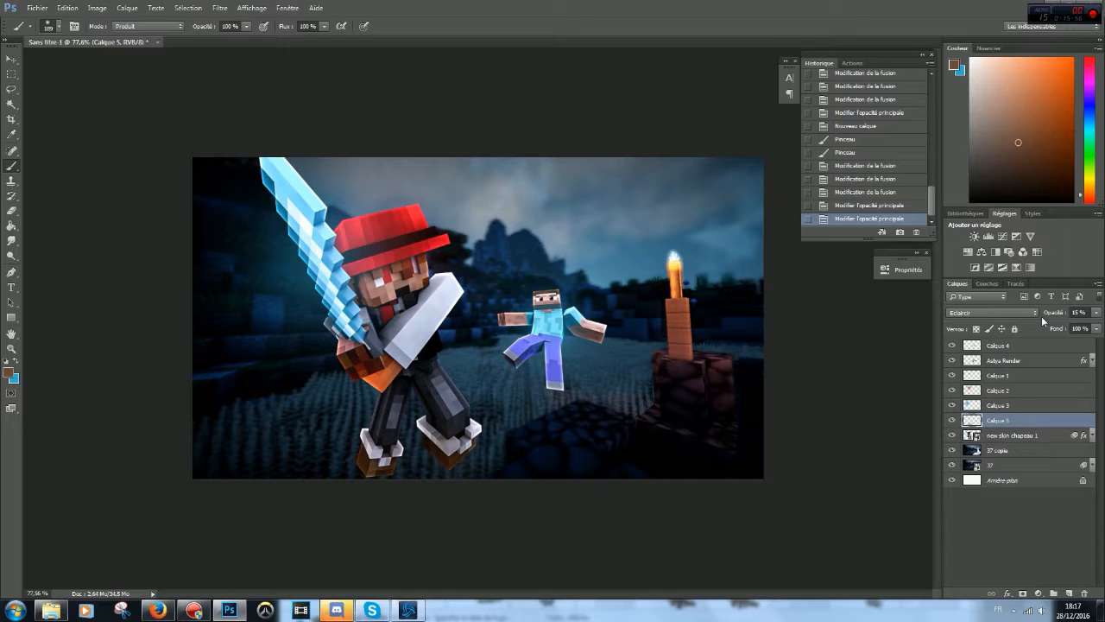
Step: Select all layers from new skin chapeau 1 up to Calque 4 and shift both characters slightly right in the scene
{"action": "left_click", "coordinate": [1022, 439]}
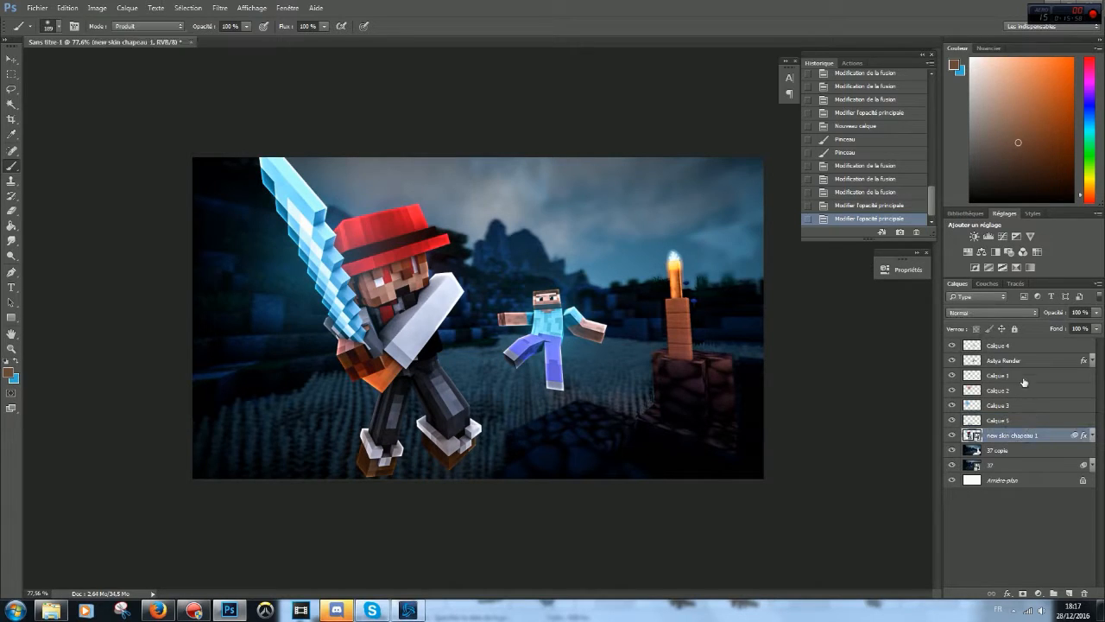
{"action": "left_click", "coordinate": [1020, 348], "text": "shift"}
{"action": "key", "text": "v"}
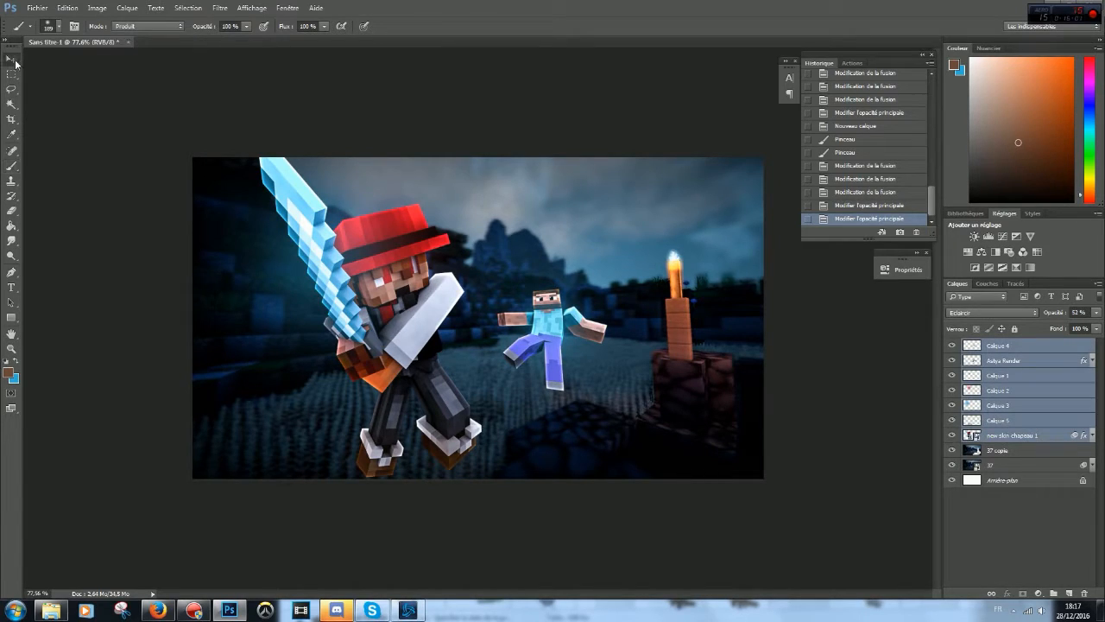
{"action": "left_click_drag", "start_coordinate": [352, 296], "coordinate": [370, 295]}
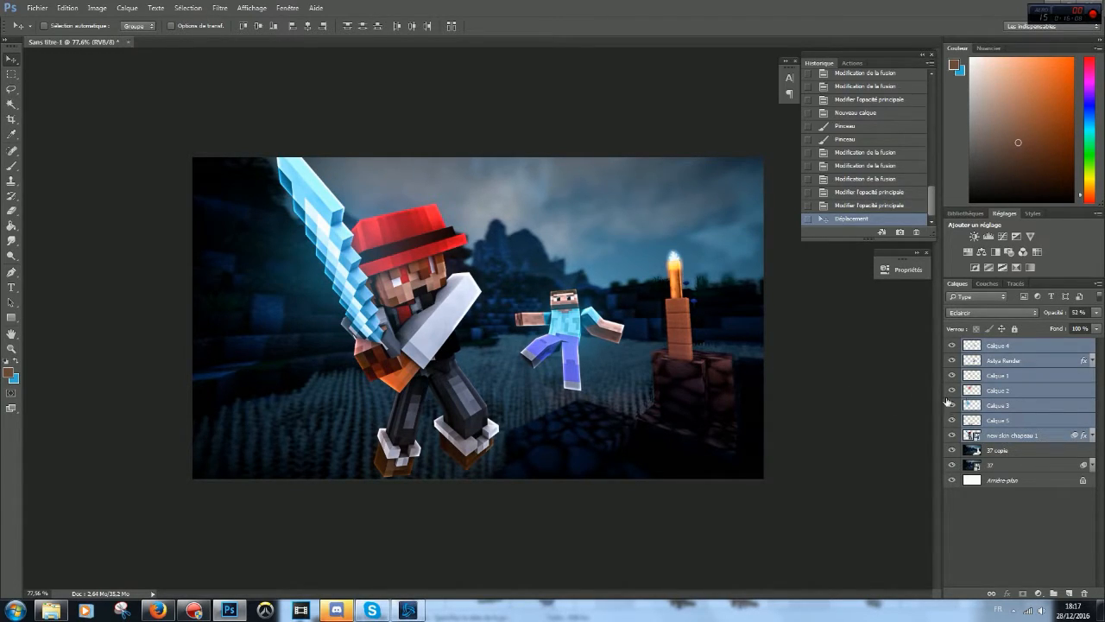
Step: Group the layers from Calque 4 down to new skin chapeau 1 and name the group RENDERS
{"action": "left_click", "coordinate": [1030, 345]}
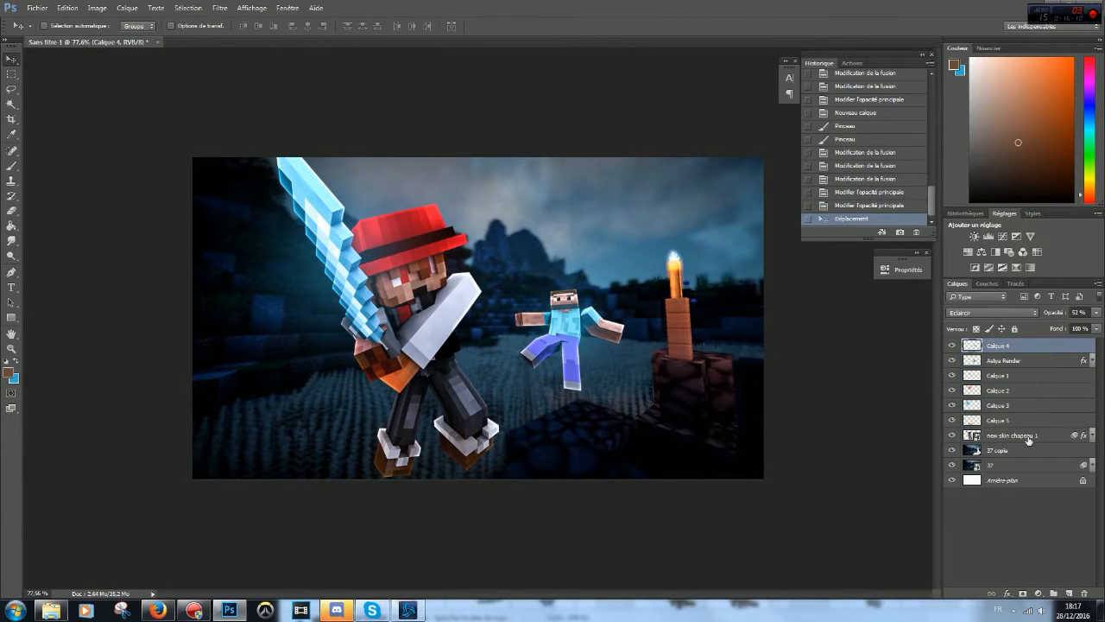
{"action": "left_click", "coordinate": [1028, 438], "text": "shift"}
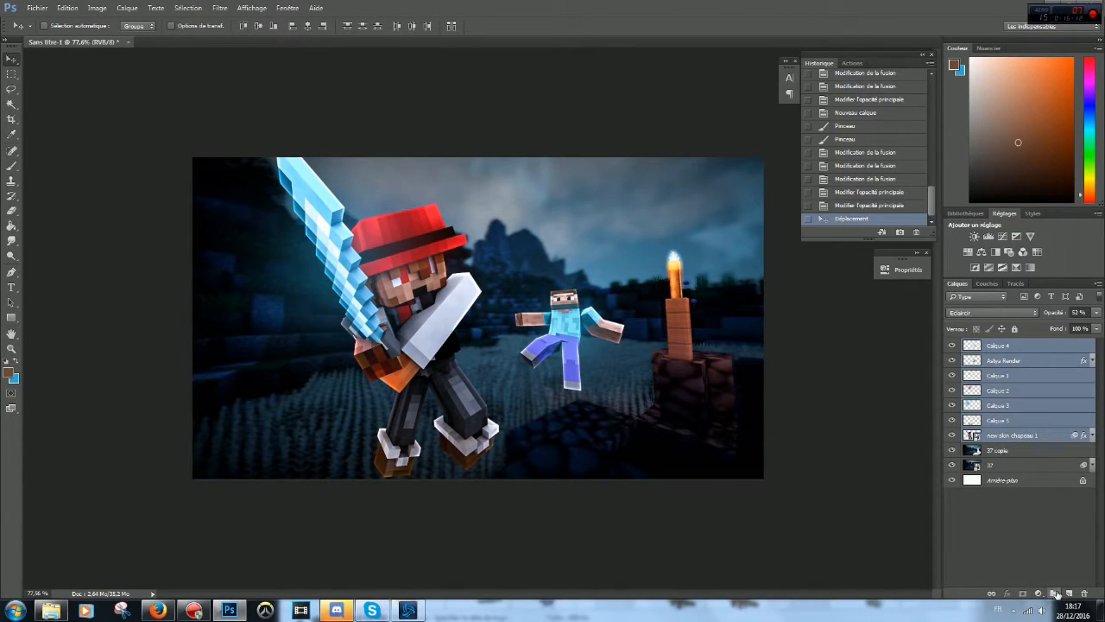
{"action": "left_click", "coordinate": [1052, 595]}
{"action": "double_click", "coordinate": [1001, 345]}
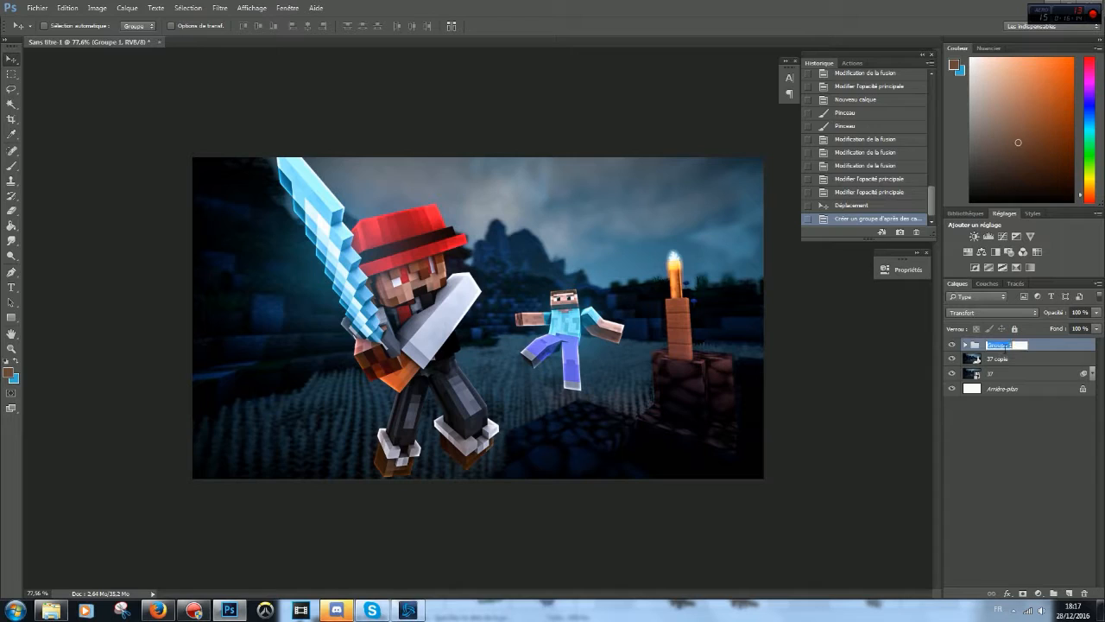
{"action": "type", "text": "REND"}
{"action": "key", "text": "Return"}
Step: Give the RENDERS group an Orange colour label, then change the label to Rouge
{"action": "right_click", "coordinate": [959, 349]}
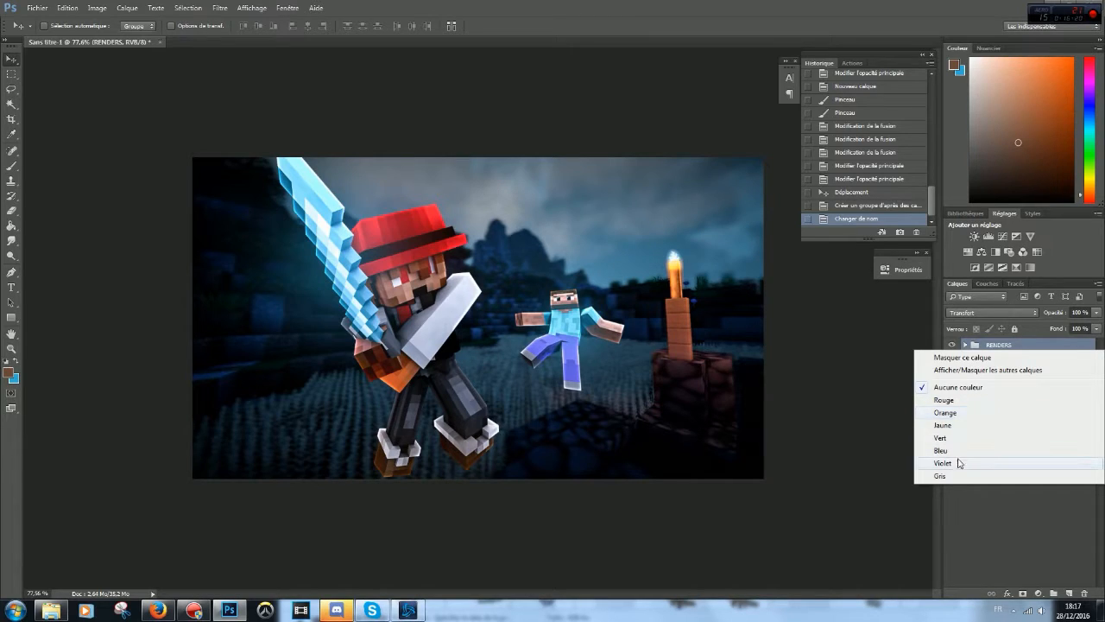
{"action": "left_click", "coordinate": [969, 413]}
{"action": "right_click", "coordinate": [965, 346]}
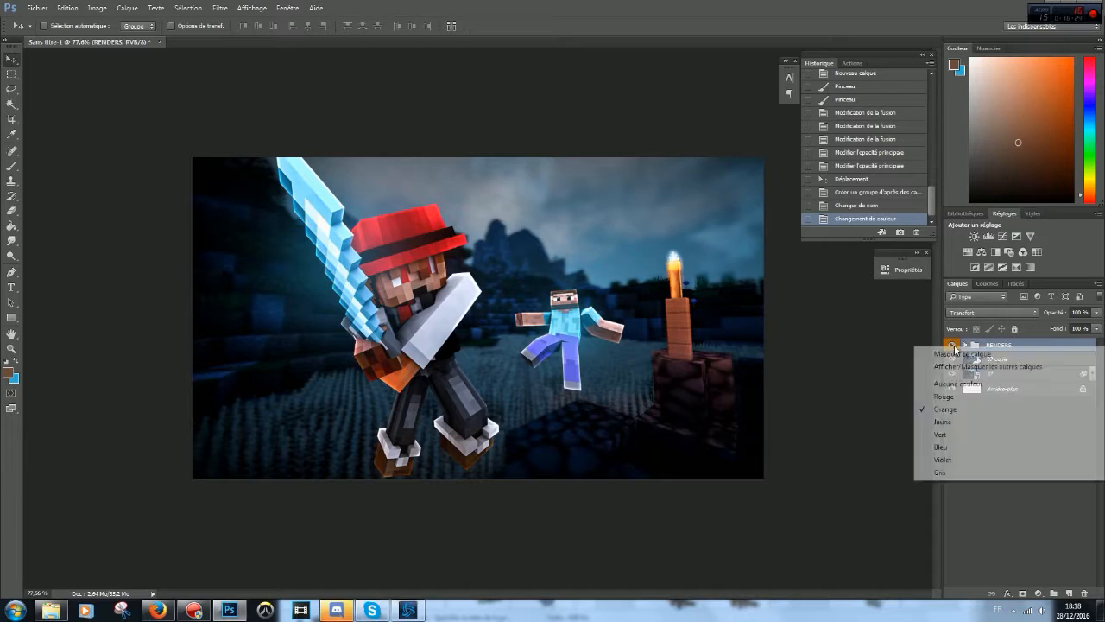
{"action": "left_click", "coordinate": [968, 399]}
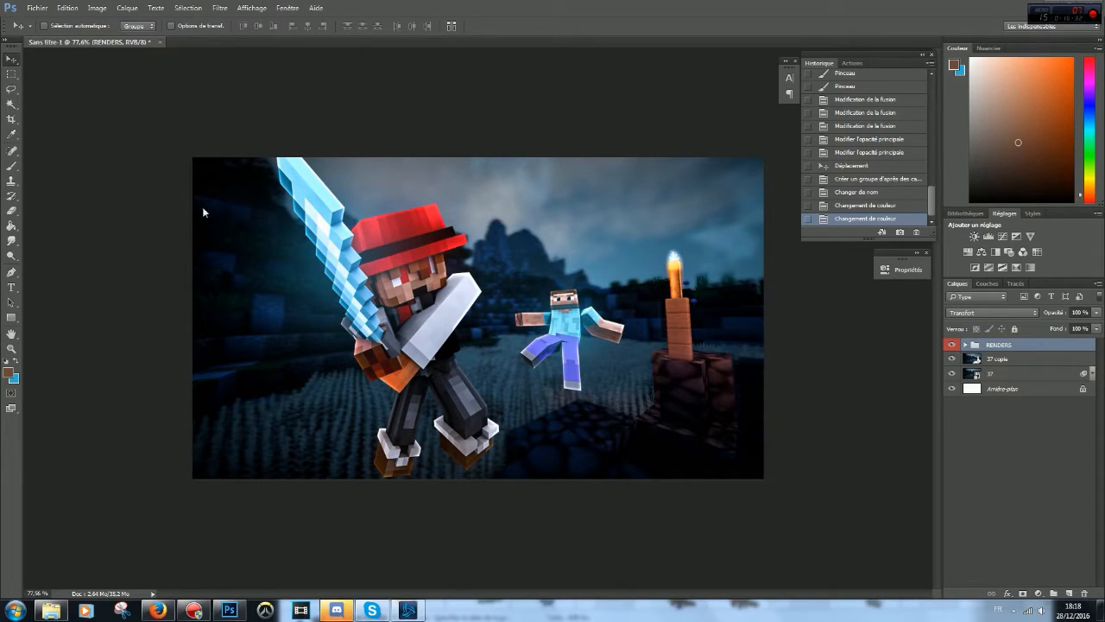
{"action": "left_click", "coordinate": [35, 8]}
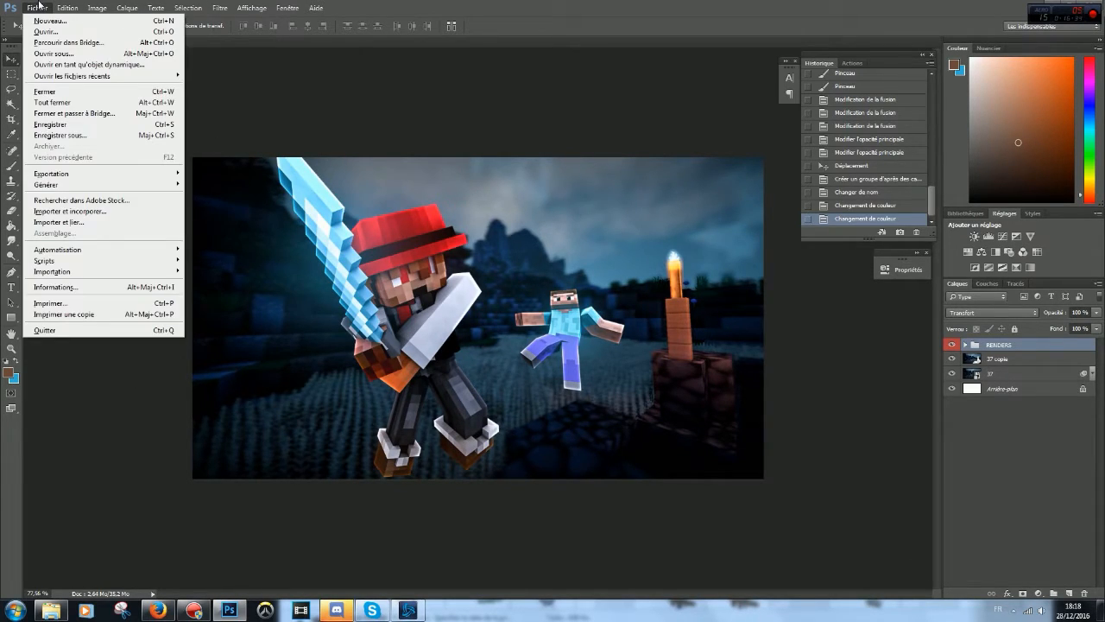
{"action": "left_click", "coordinate": [468, 6]}
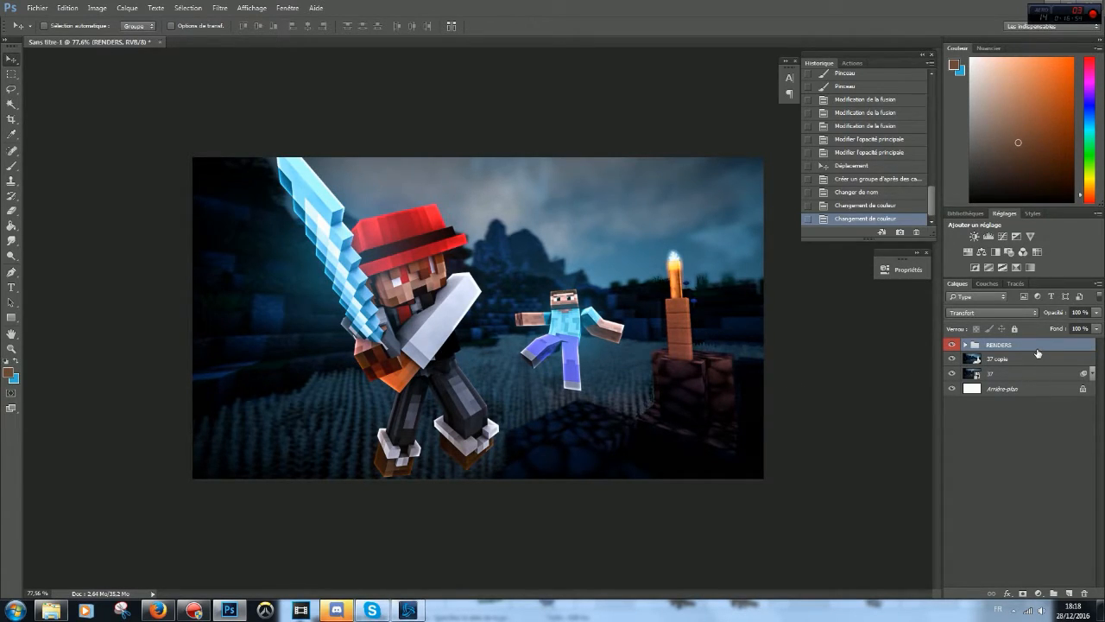
Step: Add a Luminosité/Contraste adjustment layer above the RENDERS group with brightness 15 and contrast 21, and compare it on and off
{"action": "left_click", "coordinate": [1038, 593]}
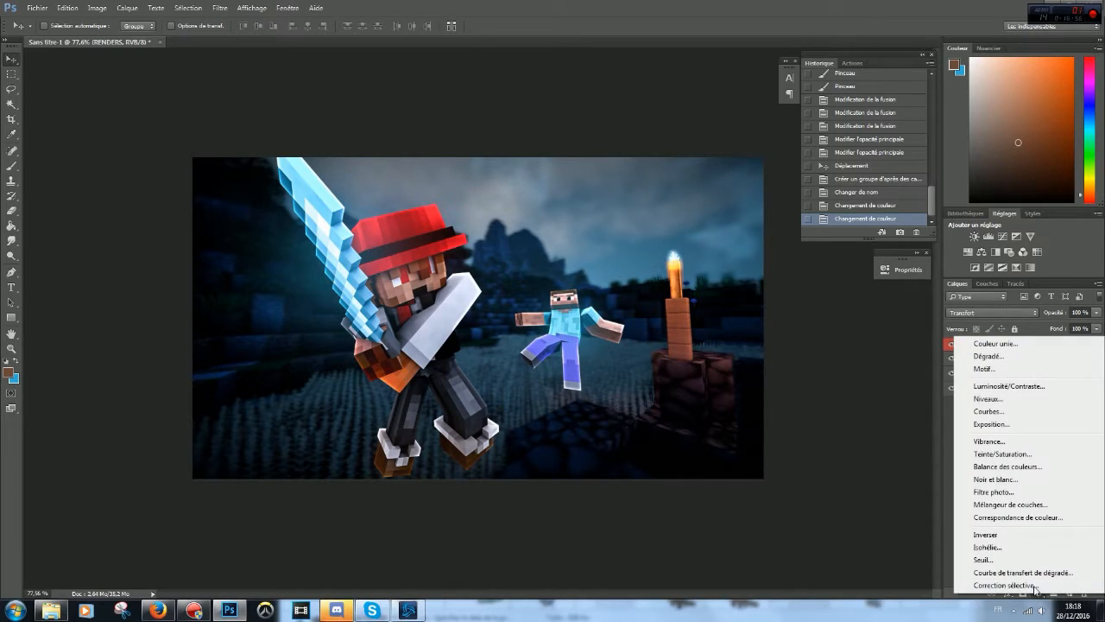
{"action": "left_click", "coordinate": [1006, 386]}
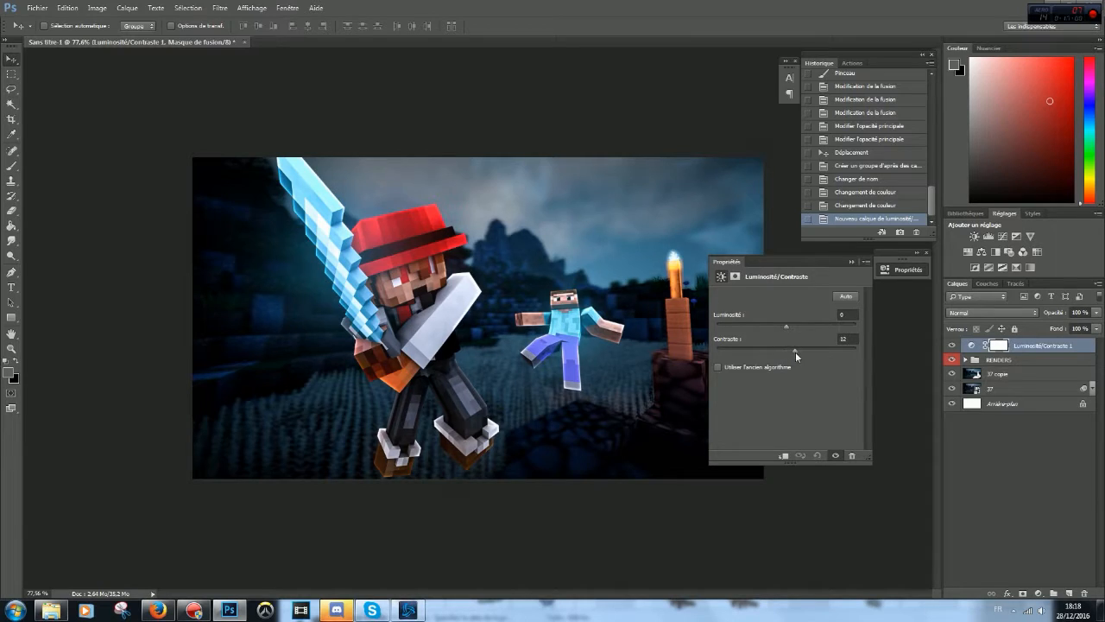
{"action": "left_click_drag", "start_coordinate": [800, 357], "coordinate": [793, 325]}
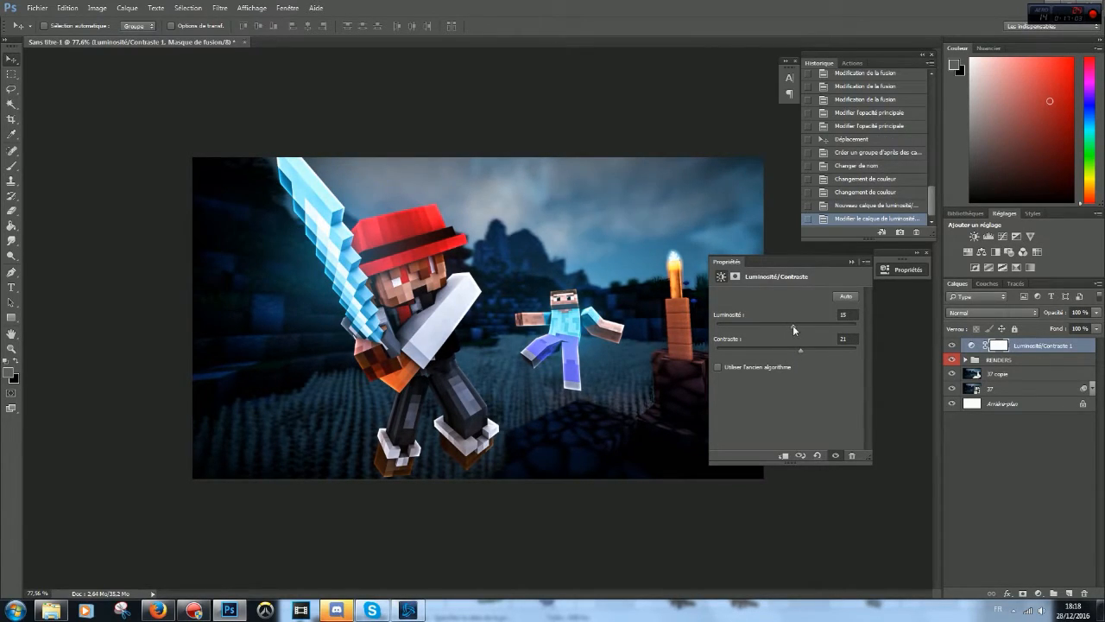
{"action": "left_click", "coordinate": [953, 346]}
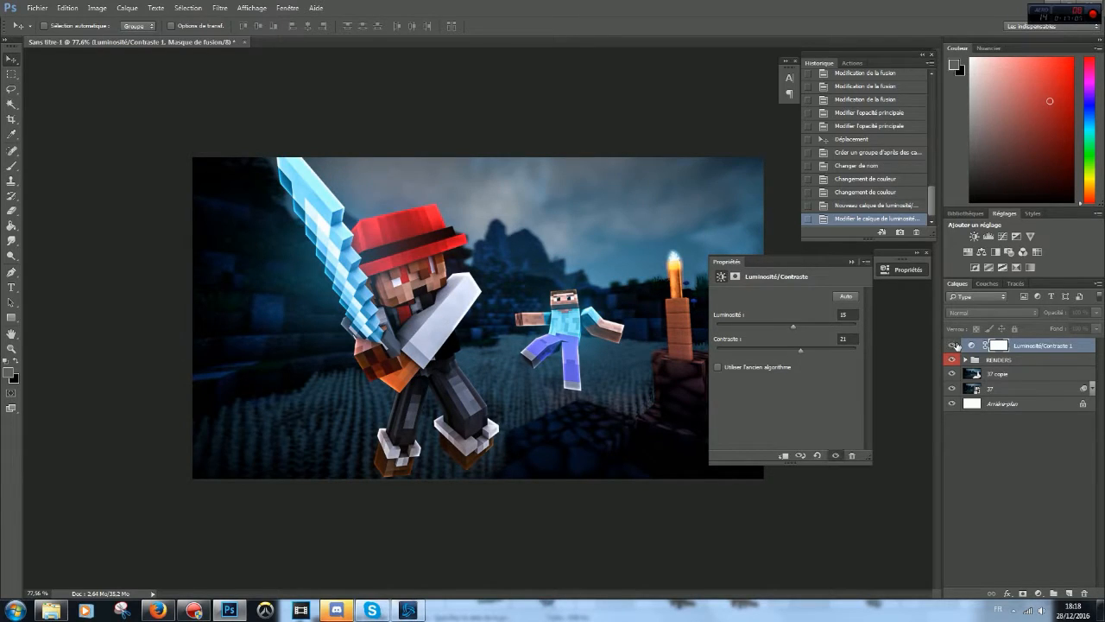
{"action": "left_click", "coordinate": [953, 346]}
{"action": "left_click", "coordinate": [954, 346]}
{"action": "left_click", "coordinate": [954, 346]}
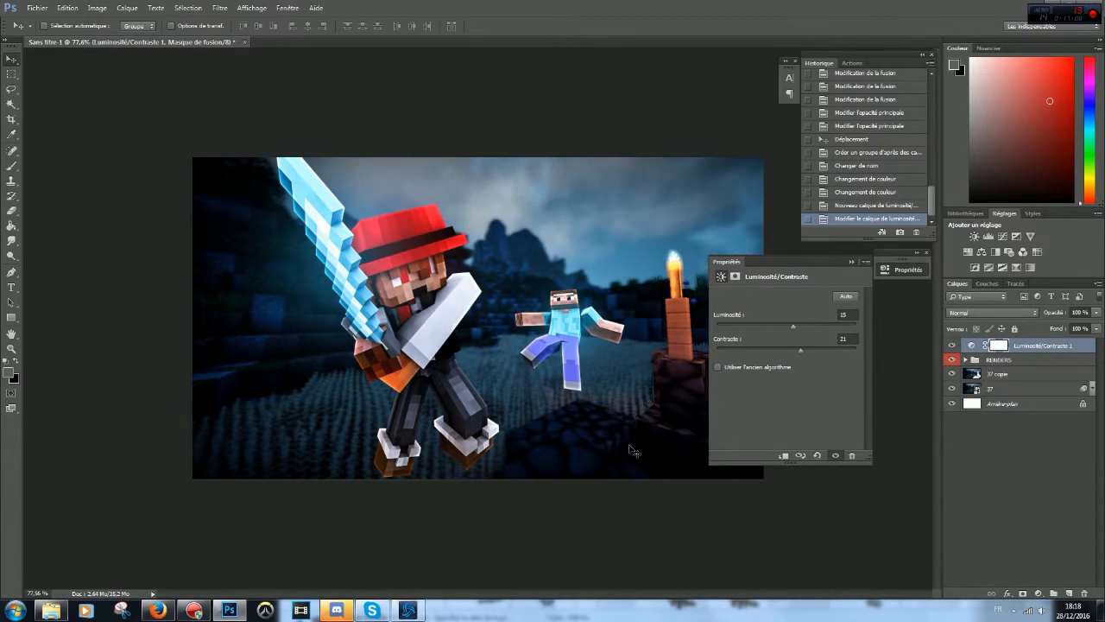
{"action": "left_click", "coordinate": [851, 264]}
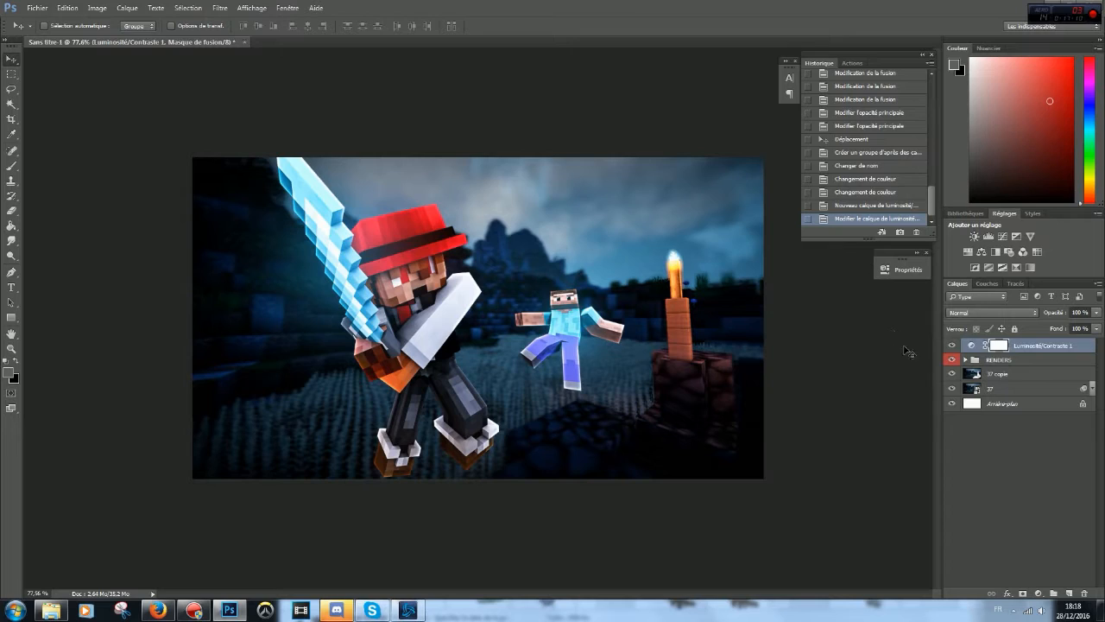
Step: Add a new layer directly above new skin chapeau 1 inside the RENDERS group and clip it to that layer
{"action": "left_click", "coordinate": [966, 360]}
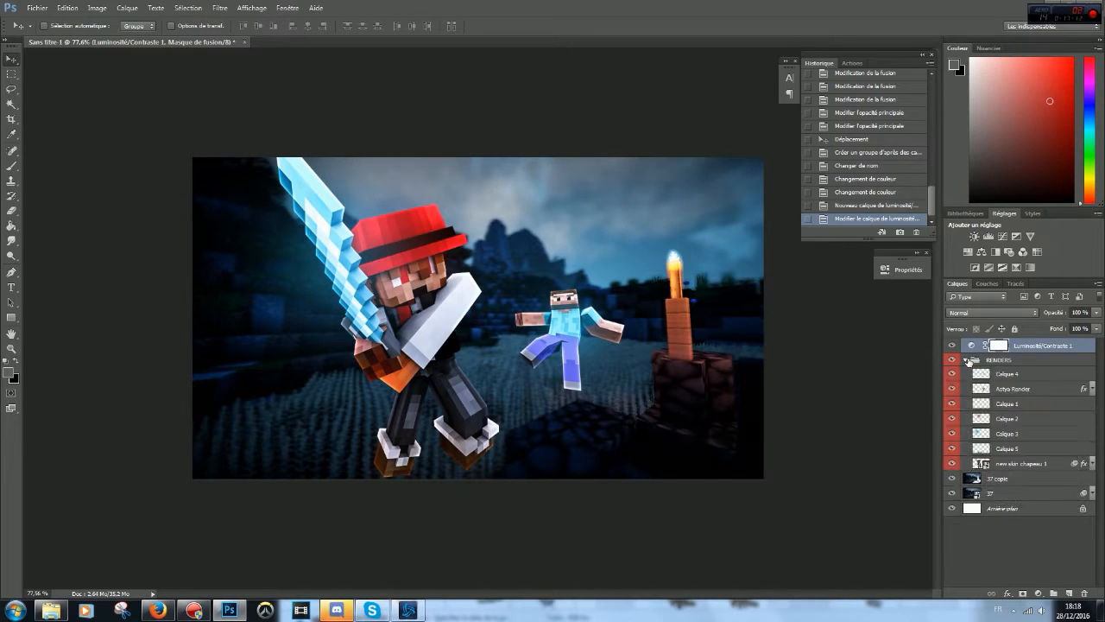
{"action": "left_click", "coordinate": [1007, 449]}
{"action": "left_click", "coordinate": [1011, 464]}
{"action": "left_click", "coordinate": [1069, 593]}
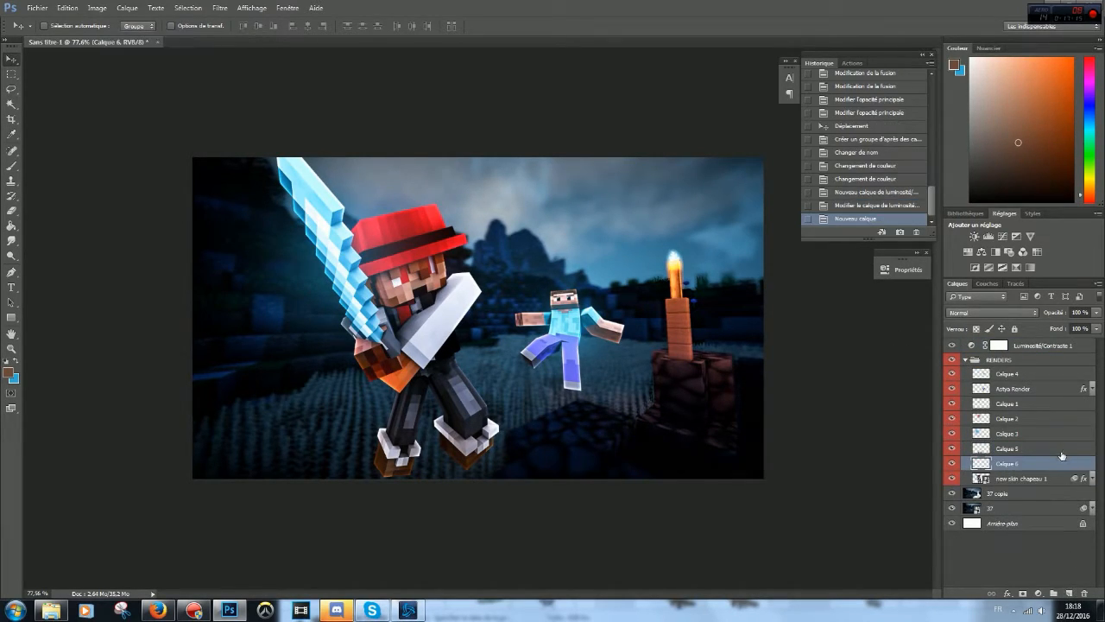
{"action": "right_click", "coordinate": [1055, 466]}
{"action": "left_click", "coordinate": [958, 327]}
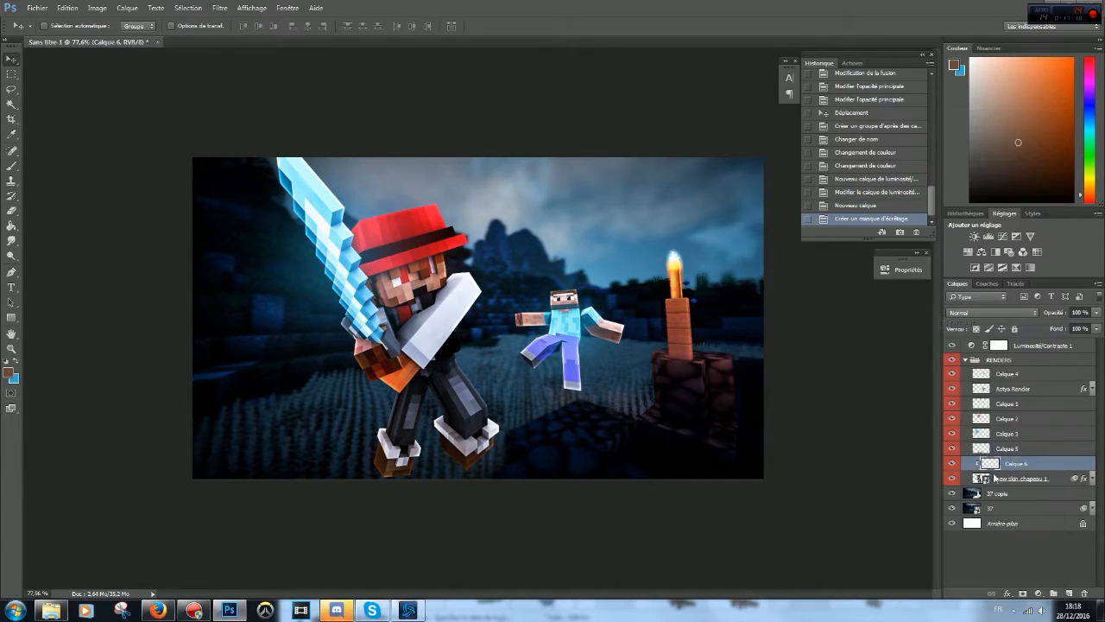
{"action": "left_click", "coordinate": [11, 168]}
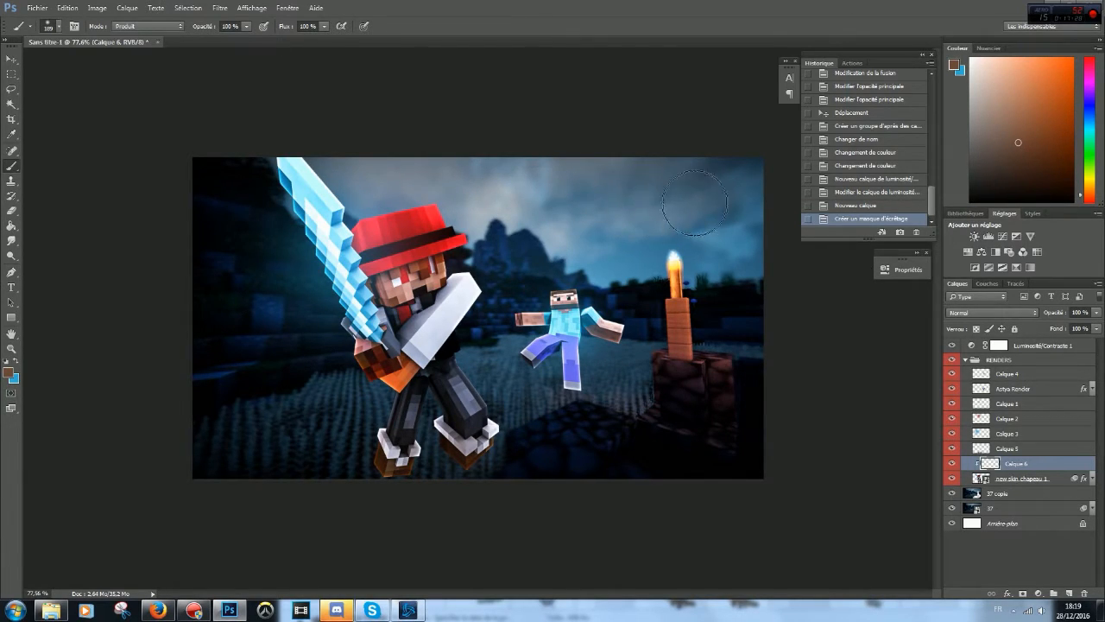
{"action": "left_click", "coordinate": [520, 268]}
{"action": "left_click_drag", "start_coordinate": [448, 210], "coordinate": [436, 406]}
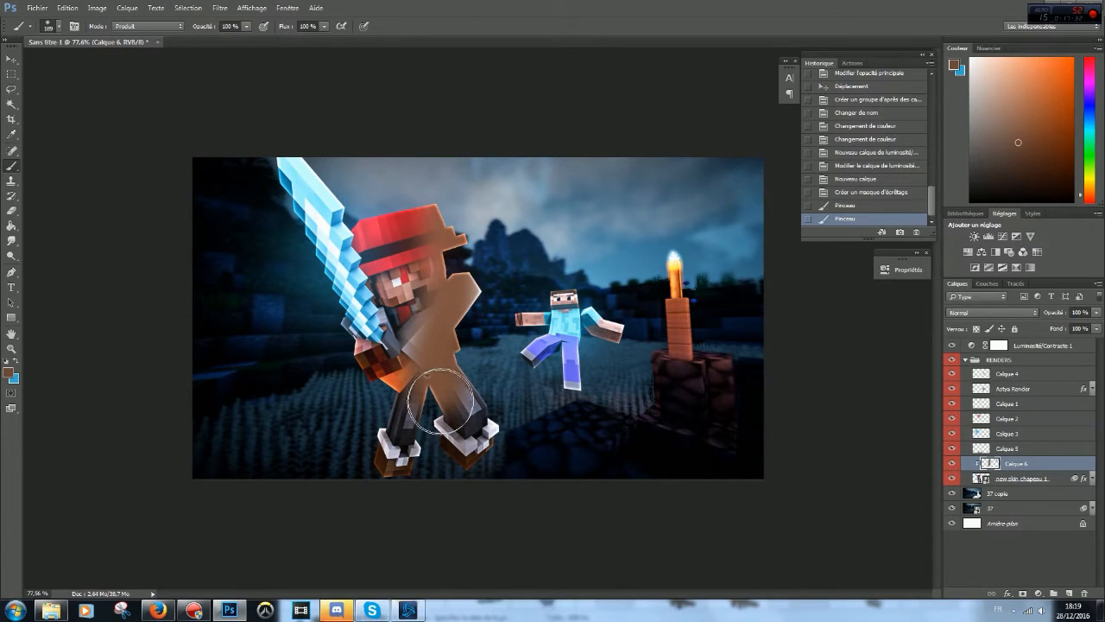
{"action": "left_click", "coordinate": [855, 194]}
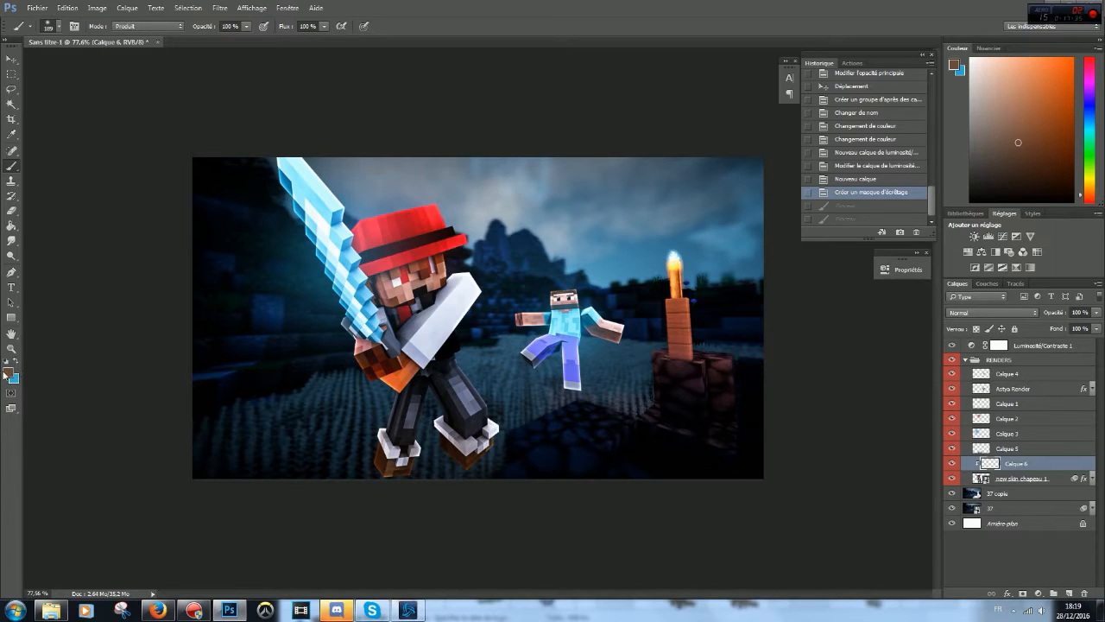
Step: Set the foreground colour to bright orange ff9000 for the Brush tool
{"action": "left_click", "coordinate": [17, 362]}
{"action": "left_click", "coordinate": [9, 371]}
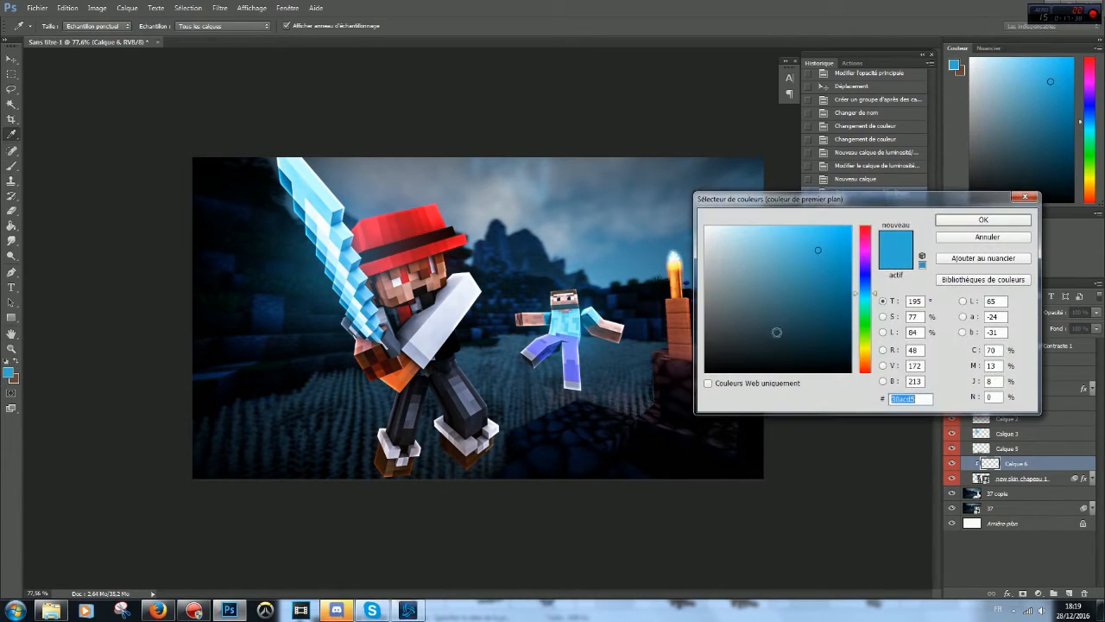
{"action": "left_click", "coordinate": [870, 360]}
{"action": "left_click_drag", "start_coordinate": [830, 244], "coordinate": [841, 222]}
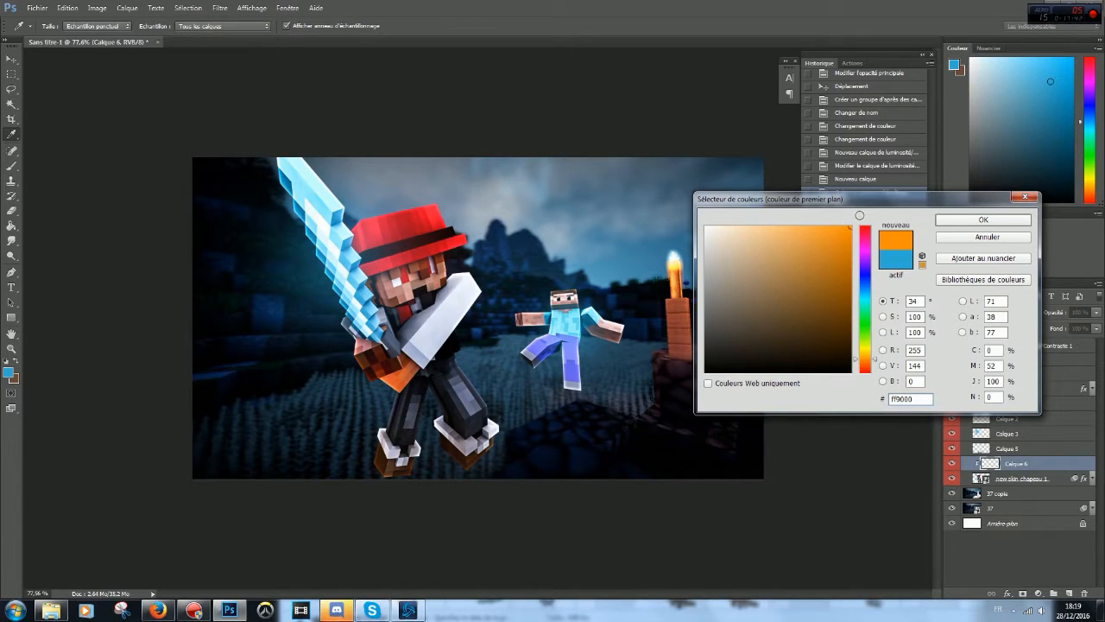
{"action": "left_click", "coordinate": [979, 223]}
{"action": "key", "text": "b"}
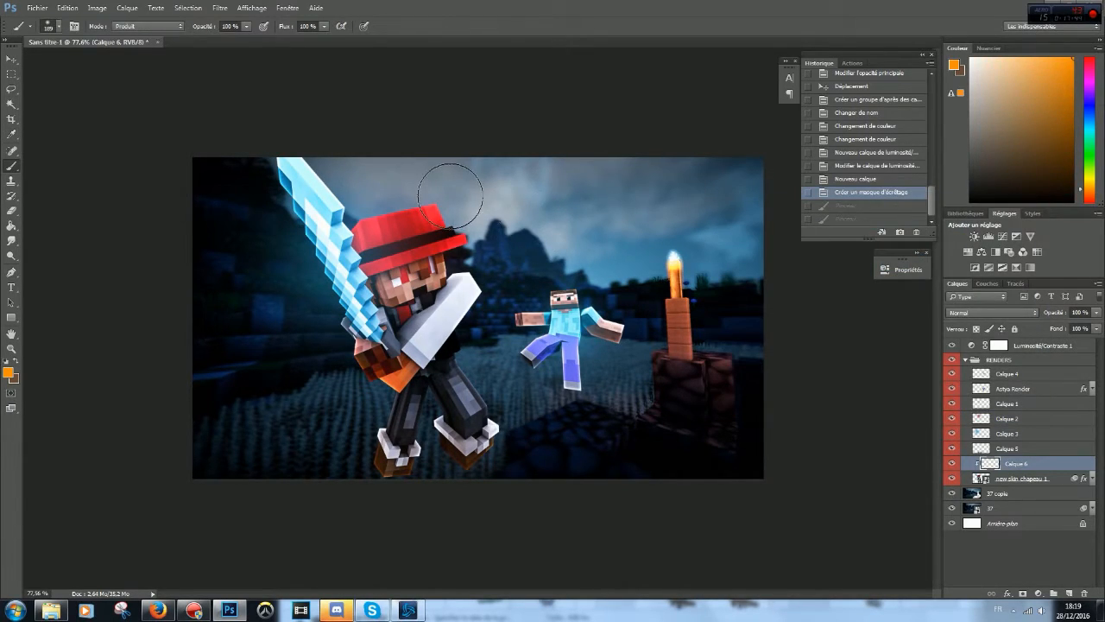
Step: Paint orange light along the torch-facing edge of the large character on Calque 6 and set its blending mode to Éclaircir
{"action": "left_click_drag", "start_coordinate": [462, 207], "coordinate": [485, 281]}
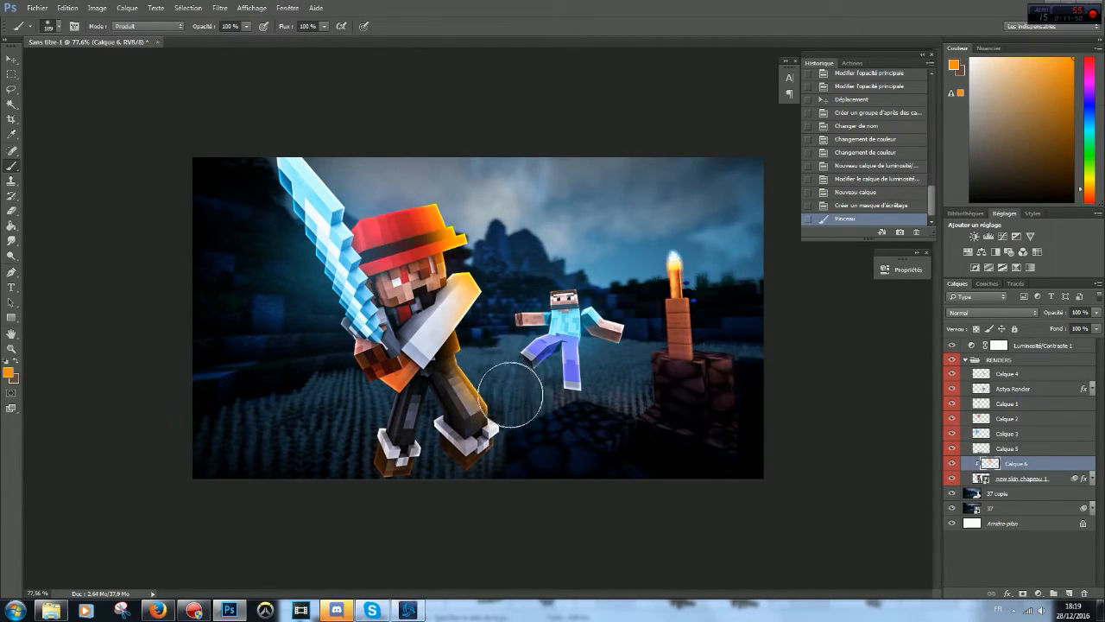
{"action": "left_click_drag", "start_coordinate": [528, 435], "coordinate": [533, 457]}
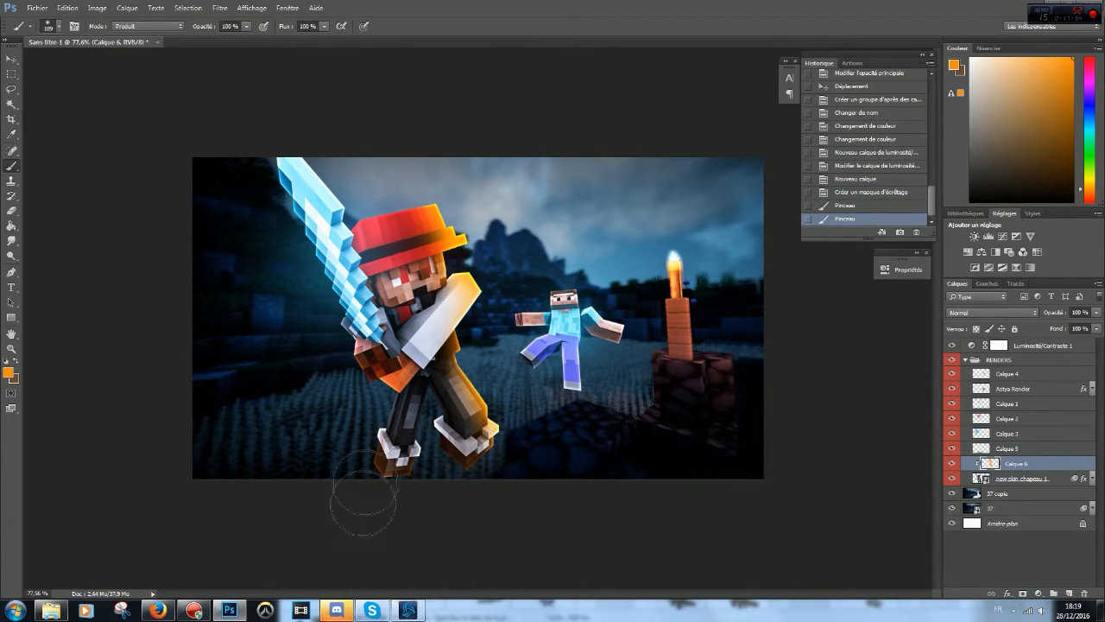
{"action": "left_click", "coordinate": [1010, 313]}
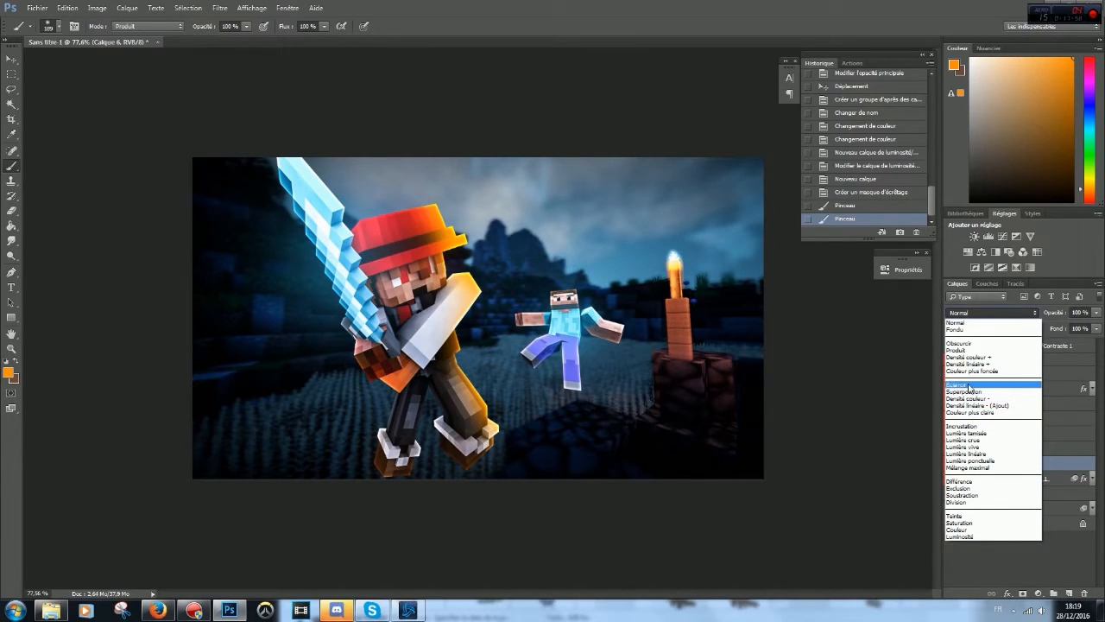
{"action": "left_click", "coordinate": [971, 385]}
Step: Try other blending modes on Calque 6, from Superposition through Lumière vive to Exclusion, and go back to Éclaircir
{"action": "scroll", "coordinate": [977, 316], "scroll_direction": "down", "scroll_amount": 1}
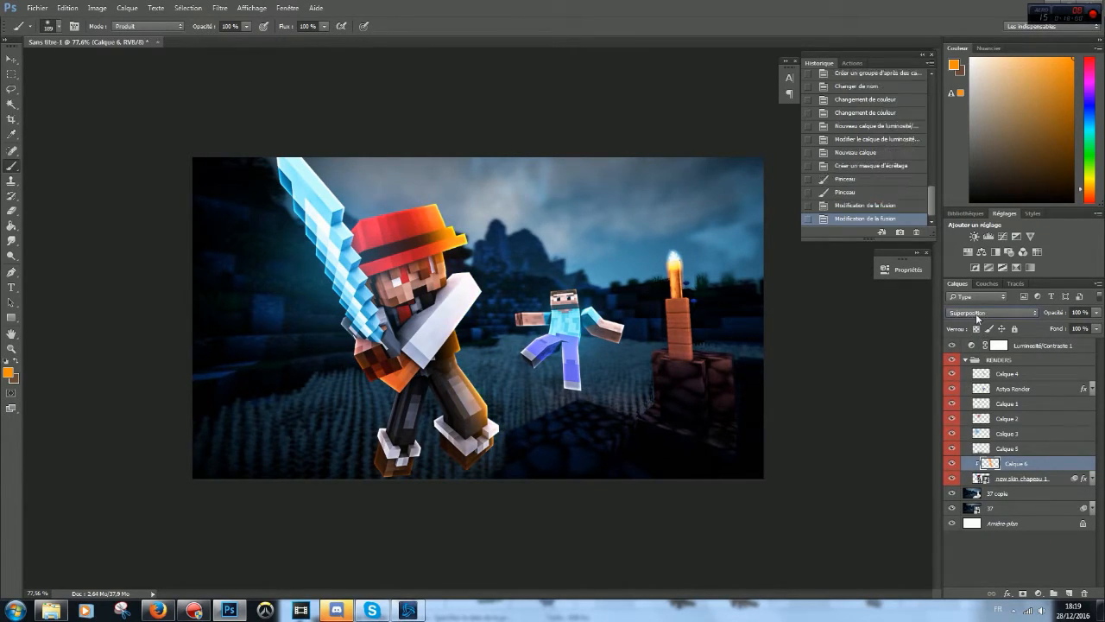
{"action": "left_click", "coordinate": [979, 316]}
{"action": "left_click", "coordinate": [978, 432]}
{"action": "scroll", "coordinate": [982, 313], "scroll_direction": "down", "scroll_amount": 1}
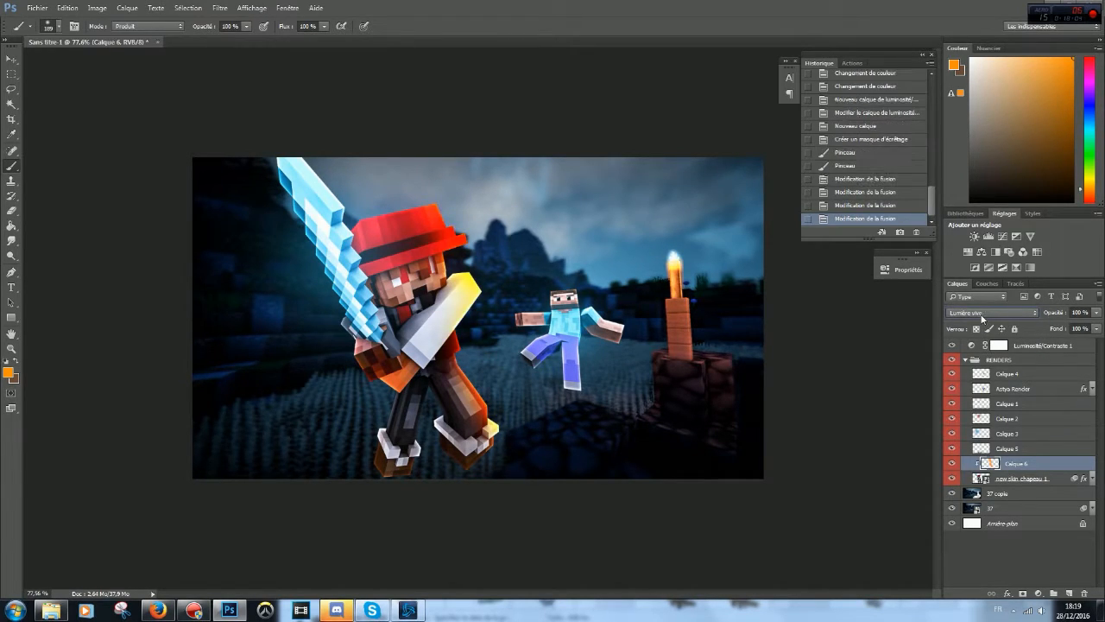
{"action": "scroll", "coordinate": [979, 313], "scroll_direction": "down", "scroll_amount": 1}
{"action": "scroll", "coordinate": [979, 313], "scroll_direction": "down", "scroll_amount": 4}
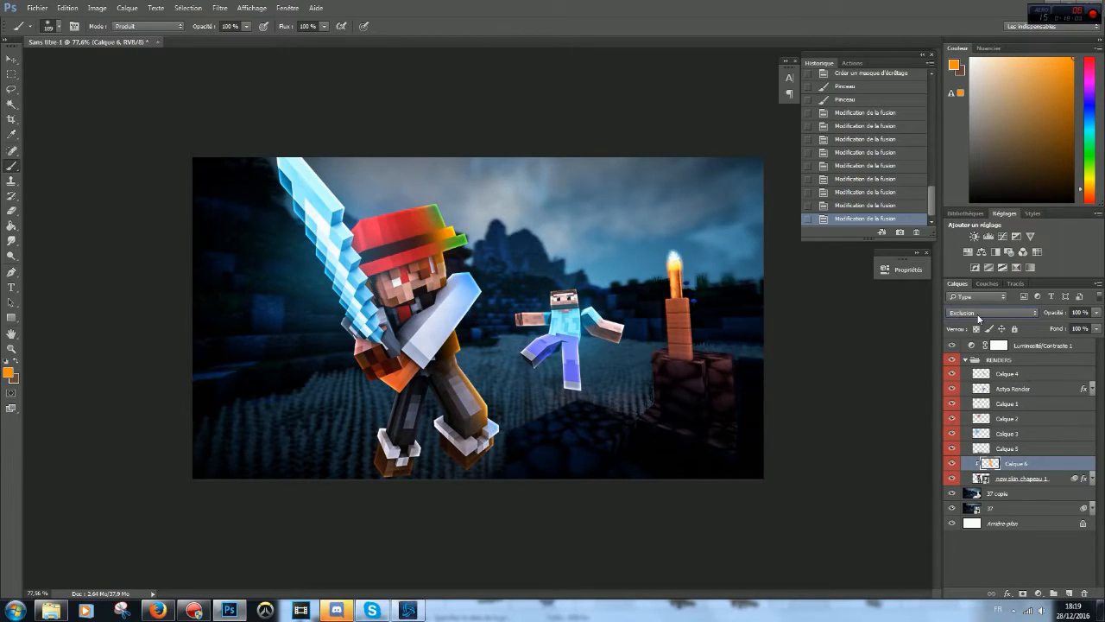
{"action": "left_click", "coordinate": [882, 113]}
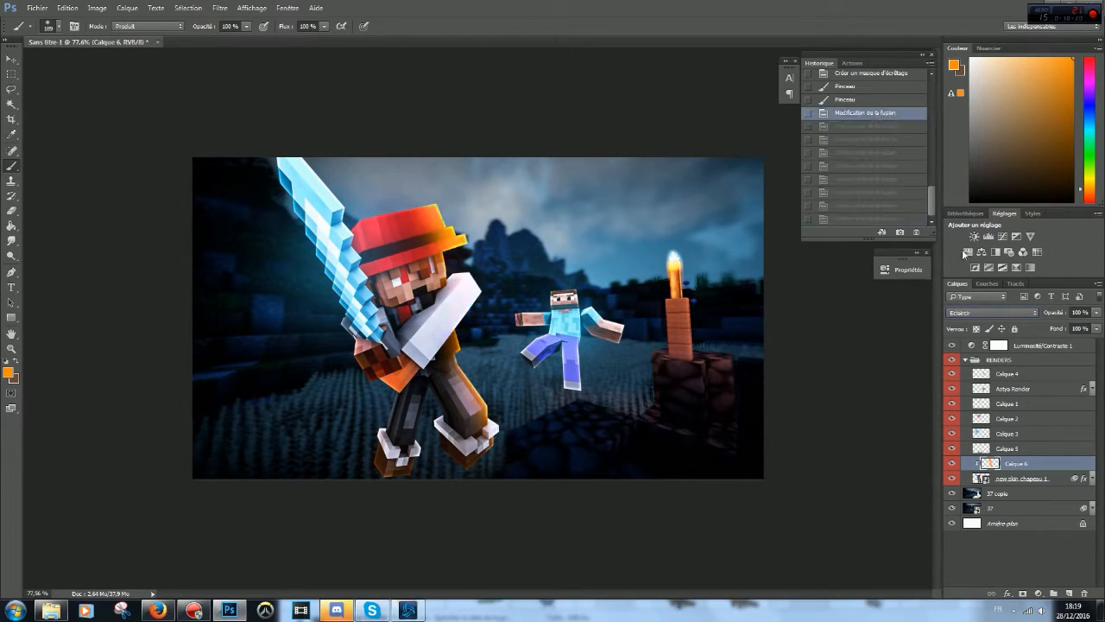
Step: Set Calque 6 to the Superposition blending mode with 42% opacity
{"action": "scroll", "coordinate": [976, 314], "scroll_direction": "down", "scroll_amount": 1}
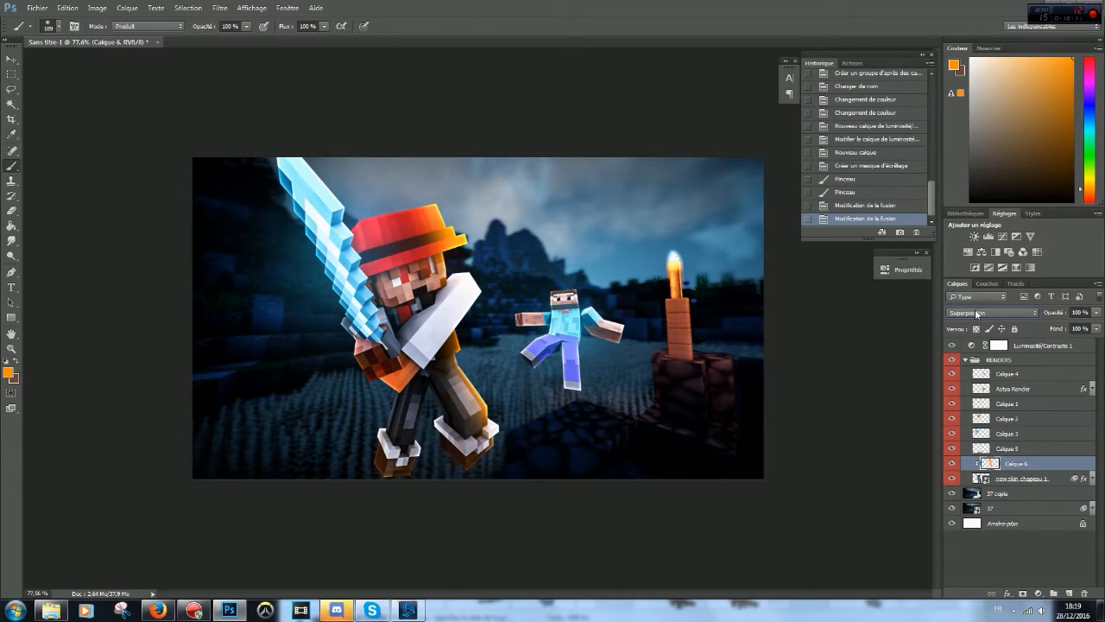
{"action": "left_click_drag", "start_coordinate": [1102, 323], "coordinate": [1062, 329]}
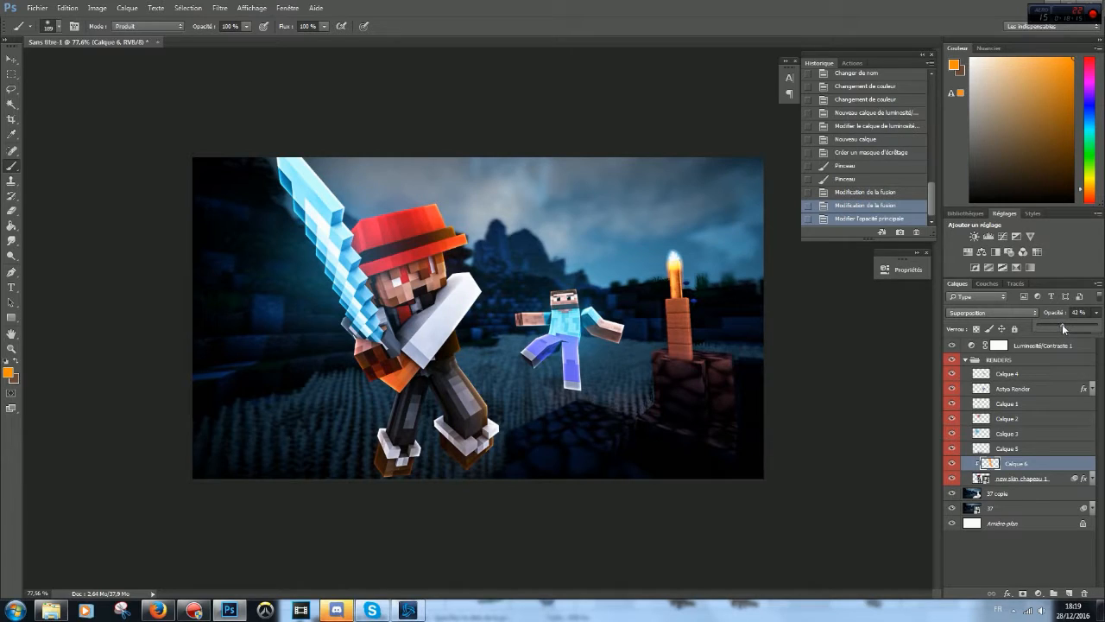
Step: Add a new layer above 37 copie and dab an orange glow over the torch flame
{"action": "left_click", "coordinate": [1046, 480]}
{"action": "left_click", "coordinate": [1016, 377]}
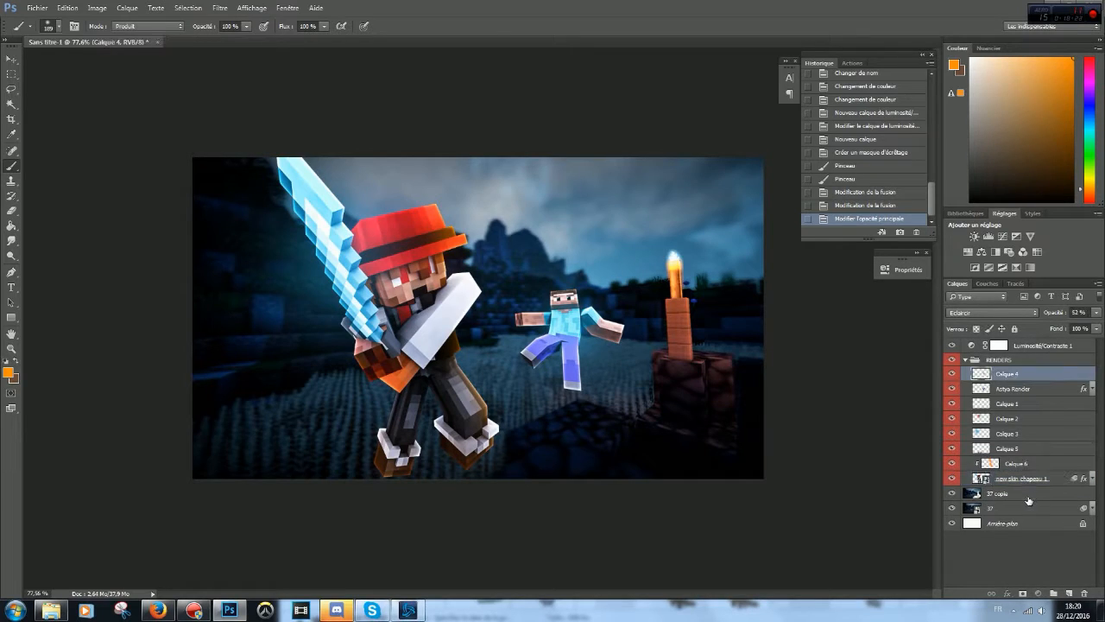
{"action": "left_click", "coordinate": [1028, 495]}
{"action": "left_click", "coordinate": [1070, 594]}
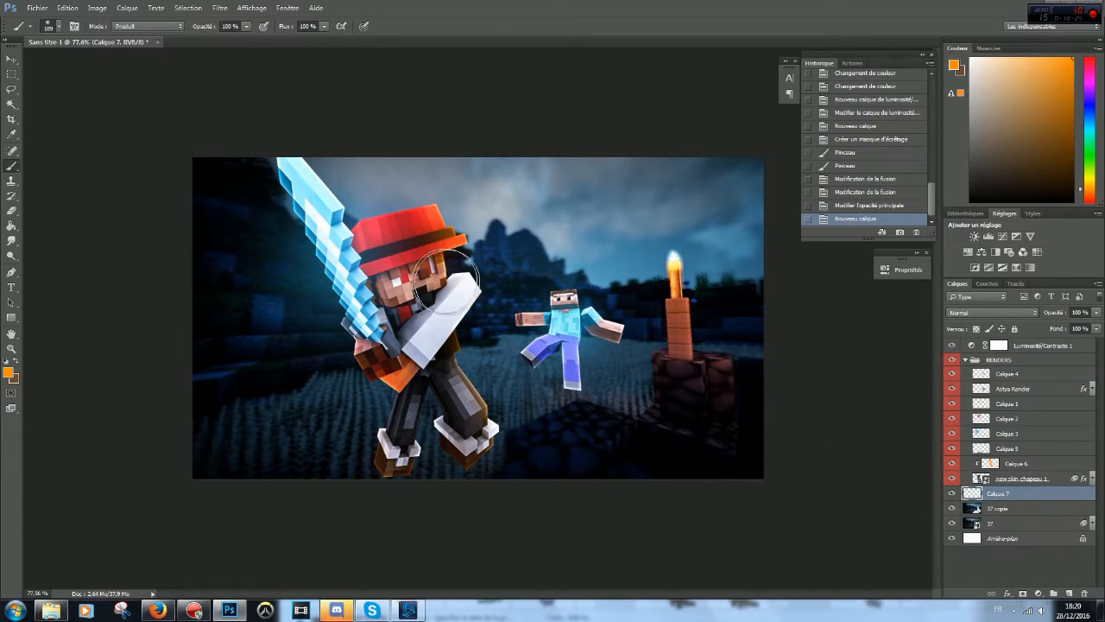
{"action": "left_click", "coordinate": [676, 264]}
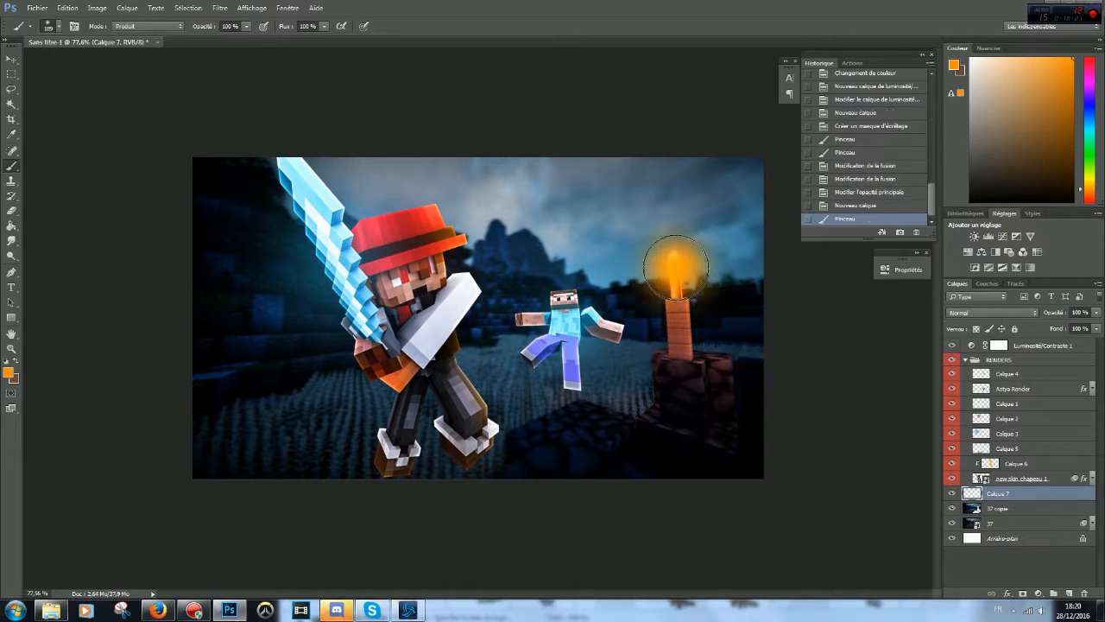
Step: Set the flame glow layer's blending mode to Éclaircir and its opacity to 50%
{"action": "left_click", "coordinate": [957, 313]}
{"action": "left_click", "coordinate": [967, 381]}
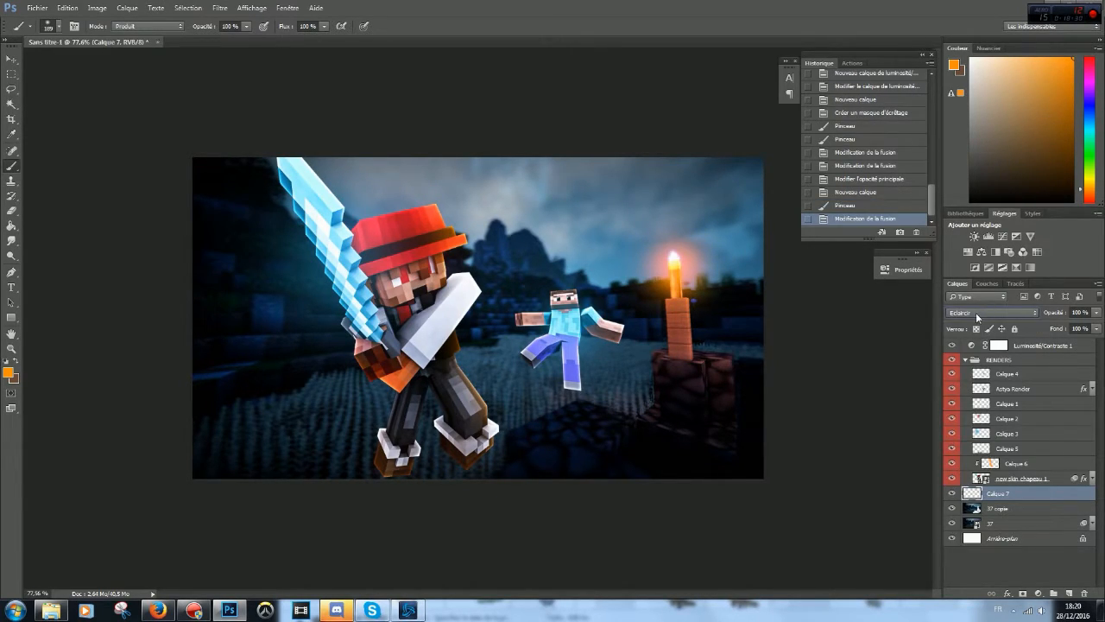
{"action": "scroll", "coordinate": [979, 318], "scroll_direction": "down", "scroll_amount": 2}
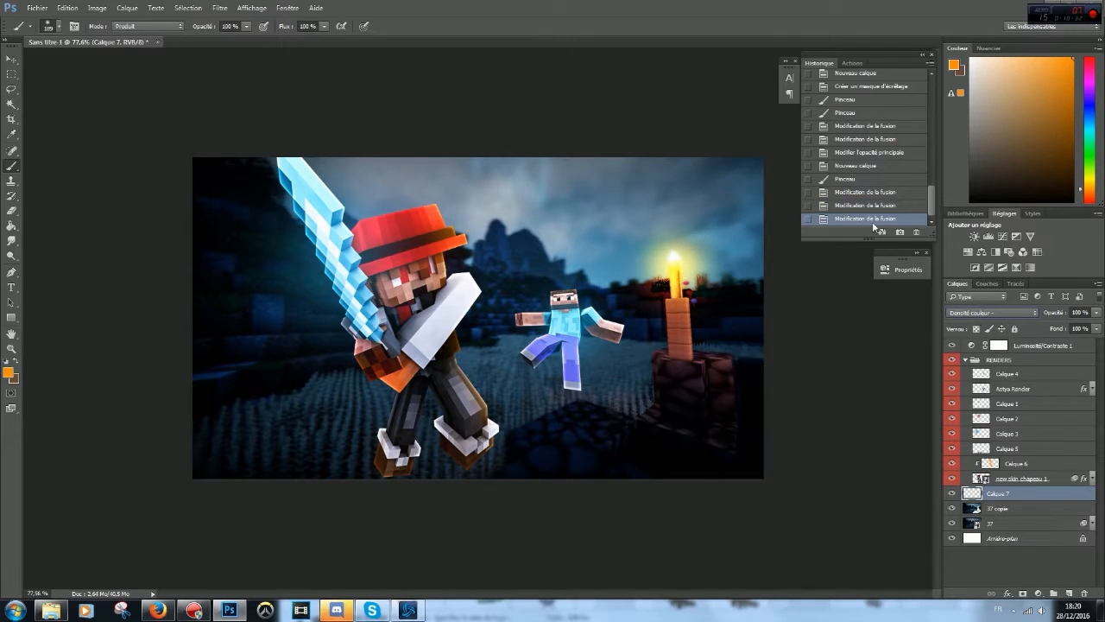
{"action": "left_click", "coordinate": [854, 207]}
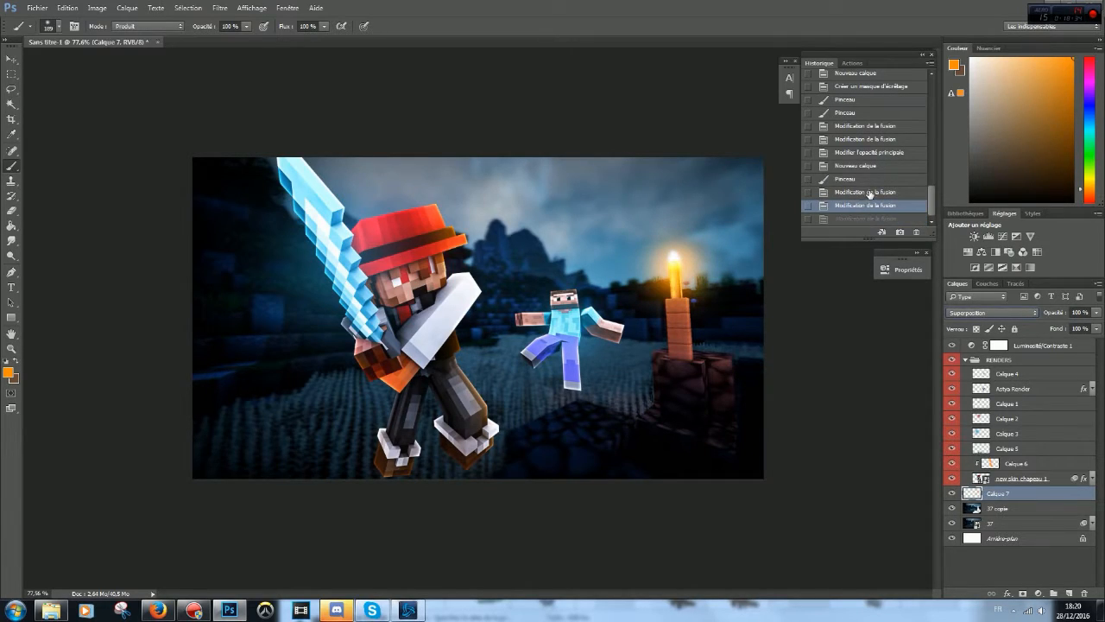
{"action": "left_click", "coordinate": [869, 192]}
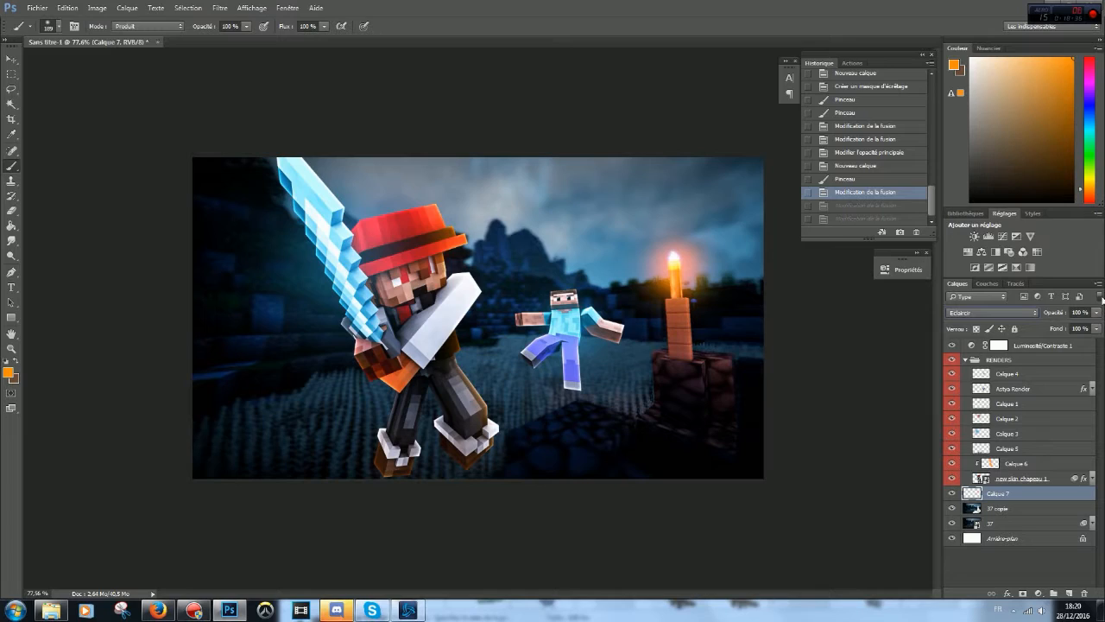
{"action": "left_click_drag", "start_coordinate": [1095, 313], "coordinate": [1062, 331]}
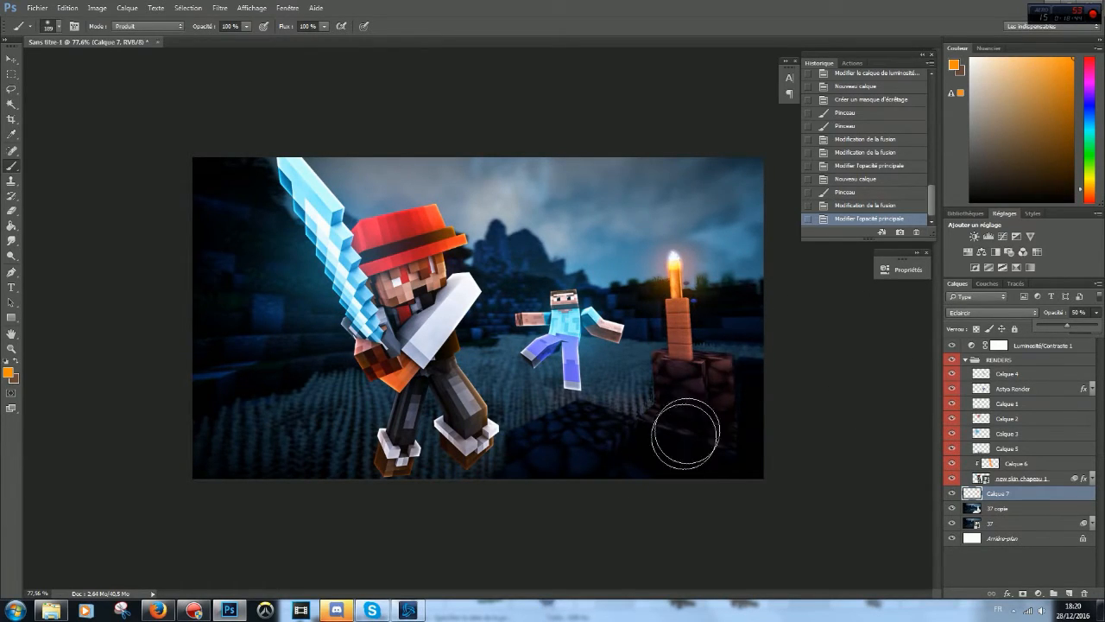
Step: Try an orange glow on the dark block below the torch with Superposition blending, and undo it
{"action": "left_click_drag", "start_coordinate": [718, 385], "coordinate": [719, 399]}
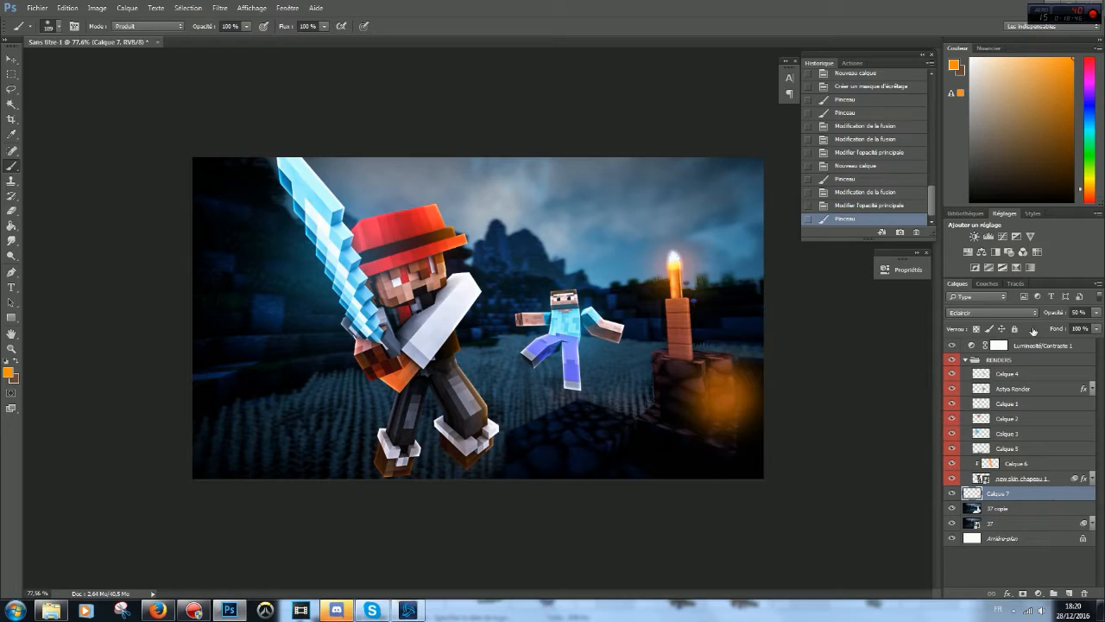
{"action": "left_click", "coordinate": [959, 313]}
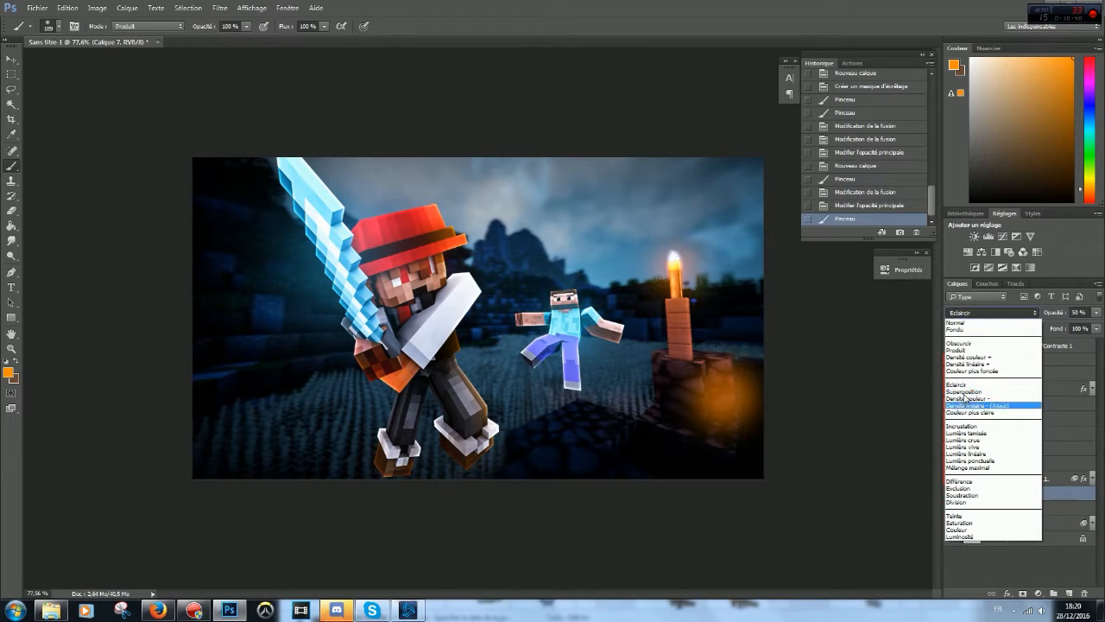
{"action": "left_click", "coordinate": [966, 385]}
{"action": "scroll", "coordinate": [986, 318], "scroll_direction": "down", "scroll_amount": 1}
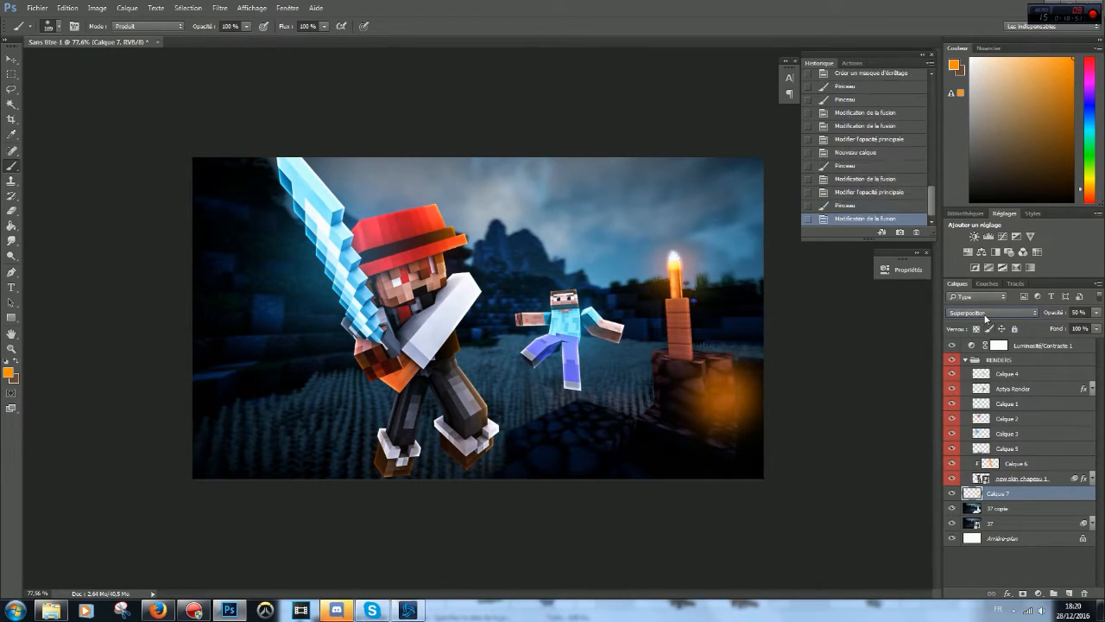
{"action": "left_click", "coordinate": [848, 197]}
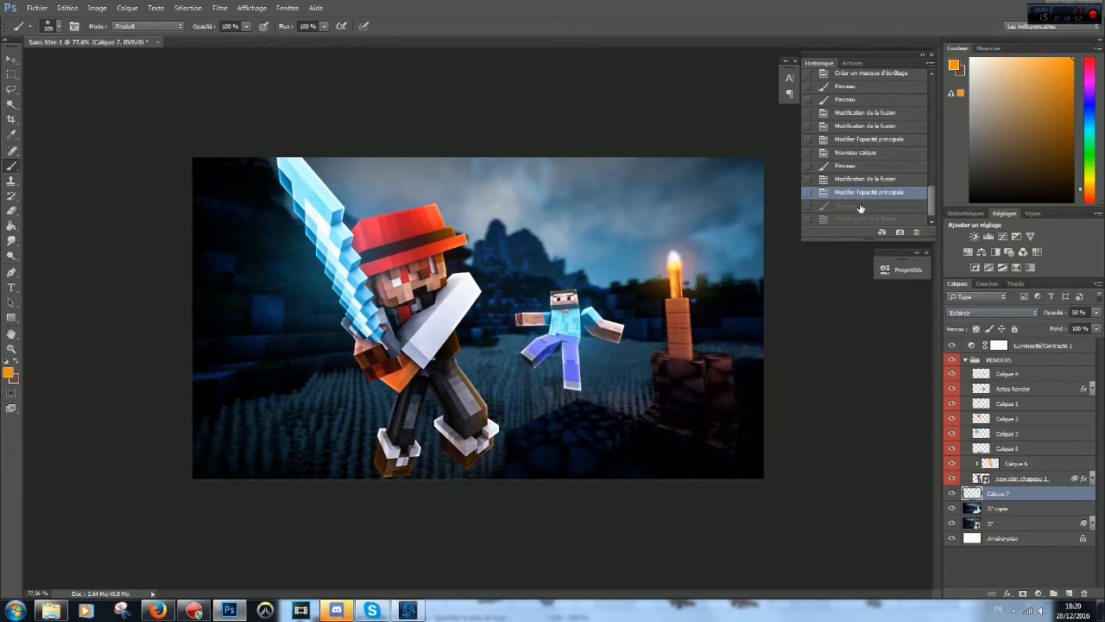
Step: Add a new layer, paint an orange glow on the ground beside the torch's base, and erase the excess above it
{"action": "left_click", "coordinate": [1071, 594]}
{"action": "mouse_move", "coordinate": [610, 394]}
{"action": "left_mouse_down"}
{"action": "mouse_move", "coordinate": [604, 407]}
{"action": "mouse_move", "coordinate": [602, 379]}
{"action": "mouse_move", "coordinate": [617, 386]}
{"action": "left_mouse_up"}
{"action": "left_click", "coordinate": [12, 211]}
{"action": "right_click", "coordinate": [539, 335], "text": "alt"}
{"action": "mouse_move", "coordinate": [612, 326]}
{"action": "left_mouse_down"}
{"action": "mouse_move", "coordinate": [597, 355]}
{"action": "mouse_move", "coordinate": [618, 362]}
{"action": "mouse_move", "coordinate": [623, 350]}
{"action": "mouse_move", "coordinate": [609, 374]}
{"action": "left_mouse_up"}
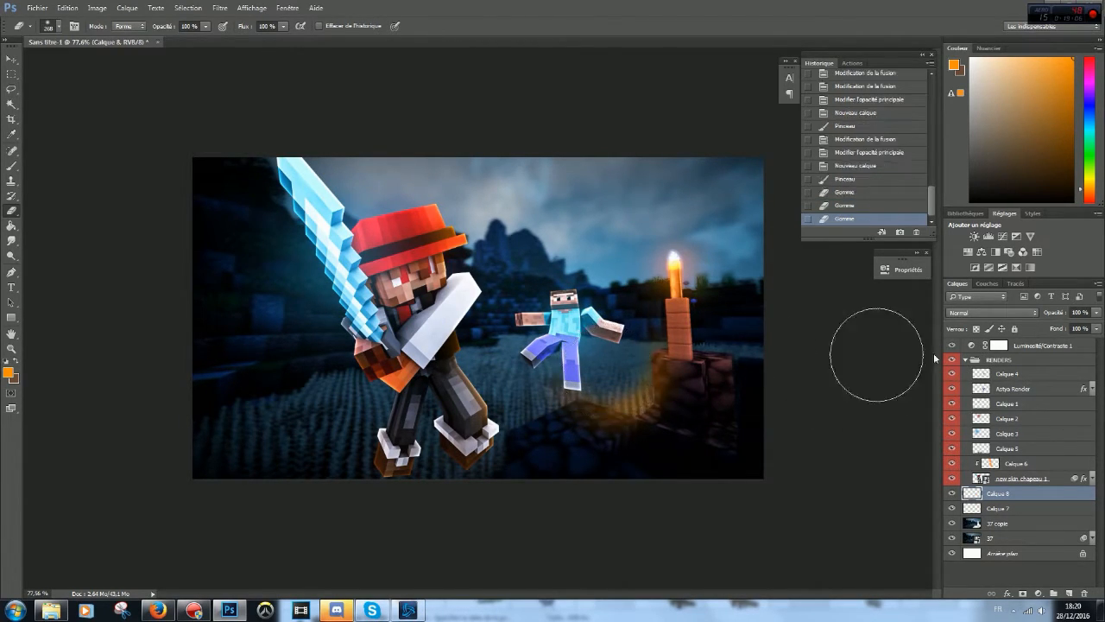
Step: Set the ground glow layer's blending mode to Superposition
{"action": "left_click", "coordinate": [976, 312]}
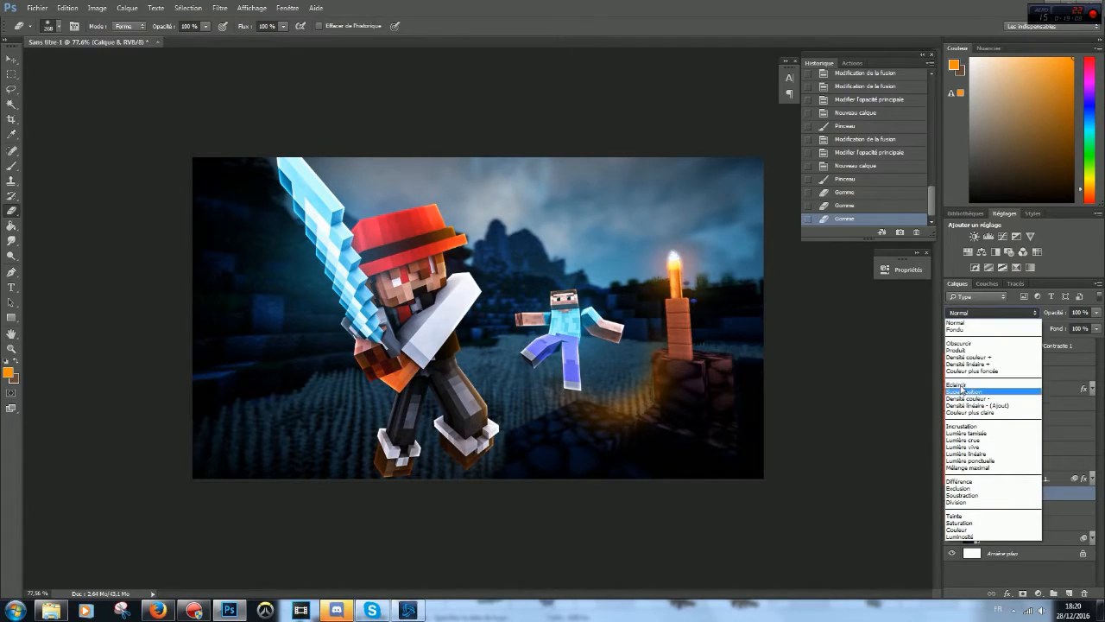
{"action": "left_click", "coordinate": [966, 385]}
{"action": "scroll", "coordinate": [983, 318], "scroll_direction": "down", "scroll_amount": 1}
Step: Trim the ground glow's edges with a smaller eraser and set the layer's opacity to 80%
{"action": "right_click", "coordinate": [626, 374]}
{"action": "left_click_drag", "start_coordinate": [618, 343], "coordinate": [585, 347]}
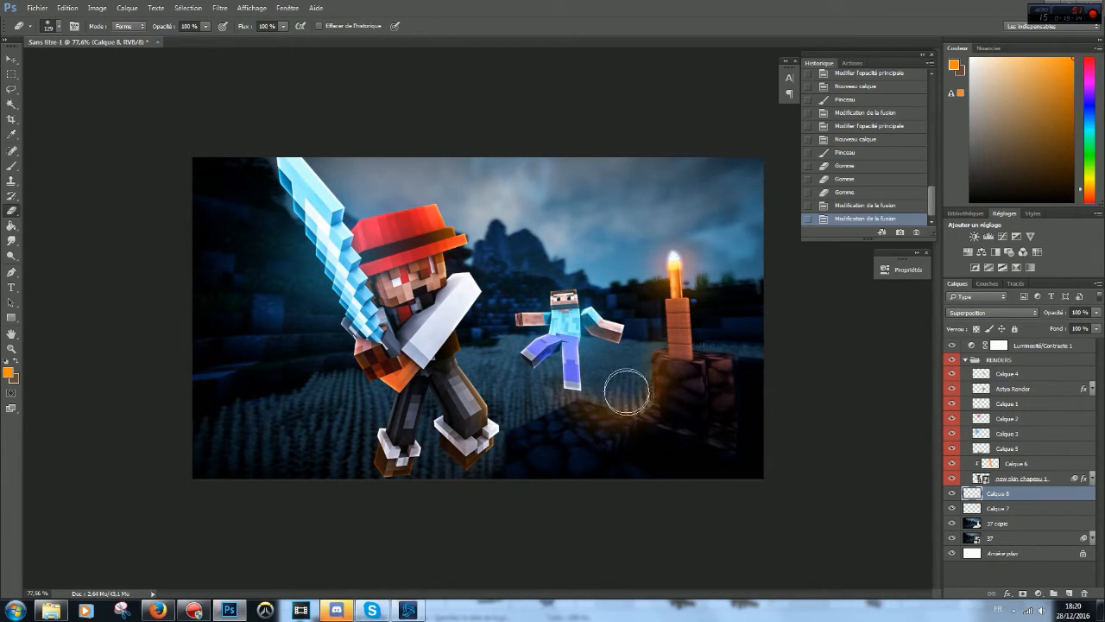
{"action": "left_click", "coordinate": [623, 398]}
{"action": "left_click", "coordinate": [563, 398]}
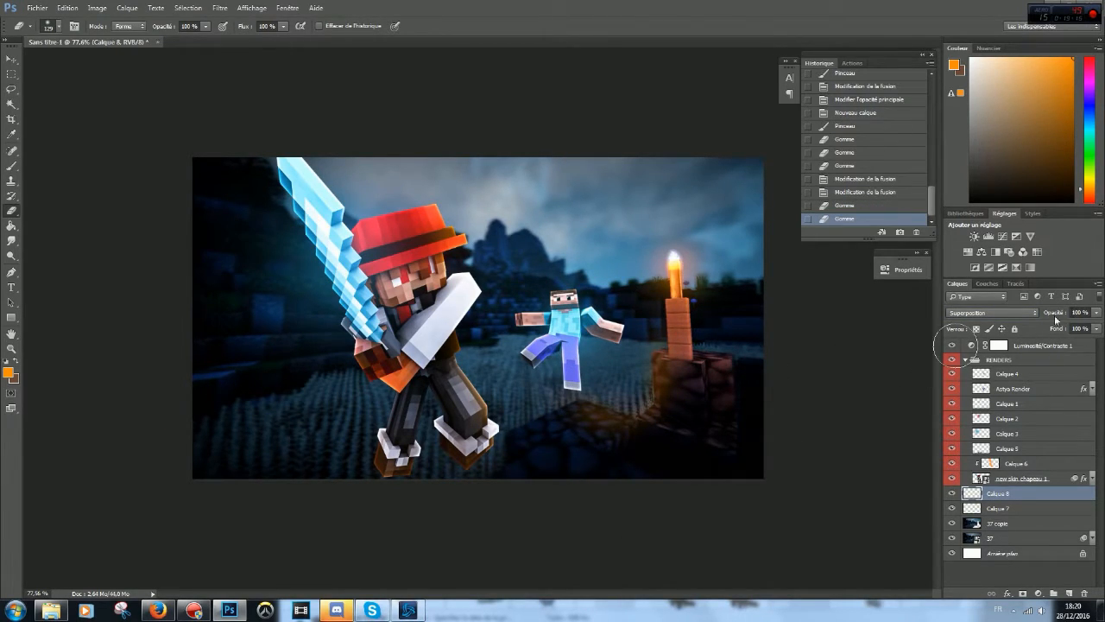
{"action": "left_click", "coordinate": [1096, 313]}
{"action": "left_click_drag", "start_coordinate": [1093, 325], "coordinate": [1086, 333]}
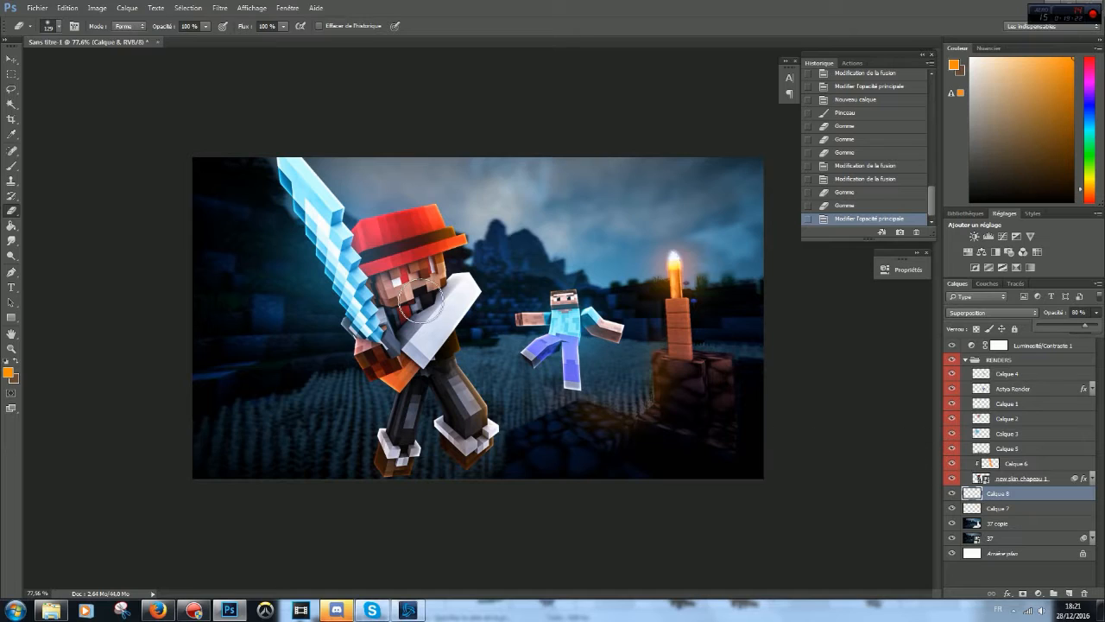
{"action": "left_click", "coordinate": [1015, 480]}
{"action": "left_click", "coordinate": [1069, 594]}
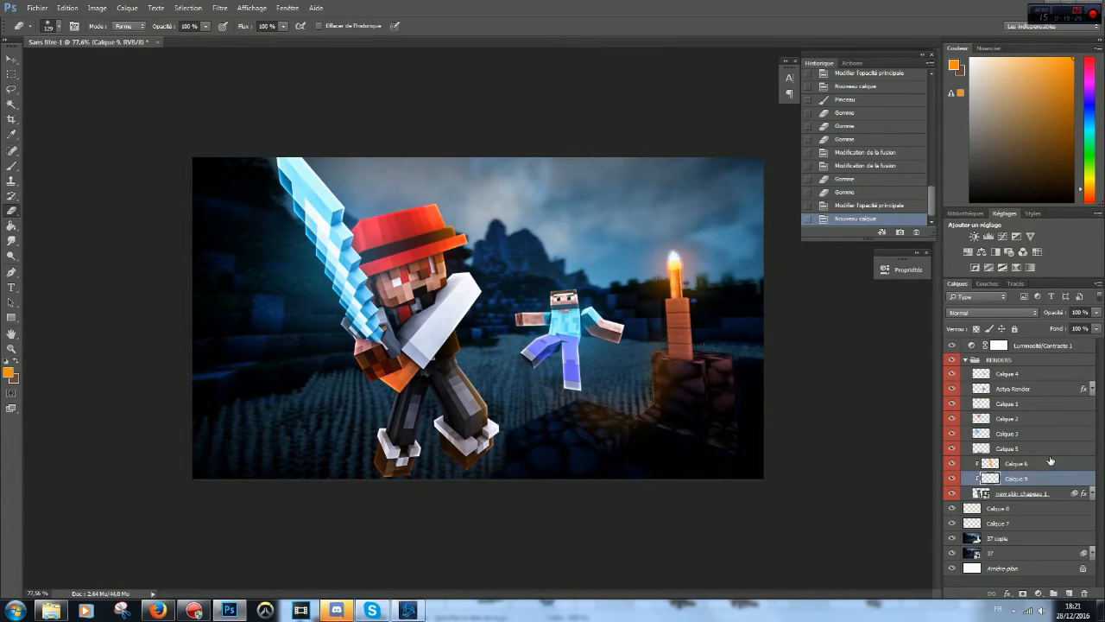
{"action": "left_click", "coordinate": [1048, 493]}
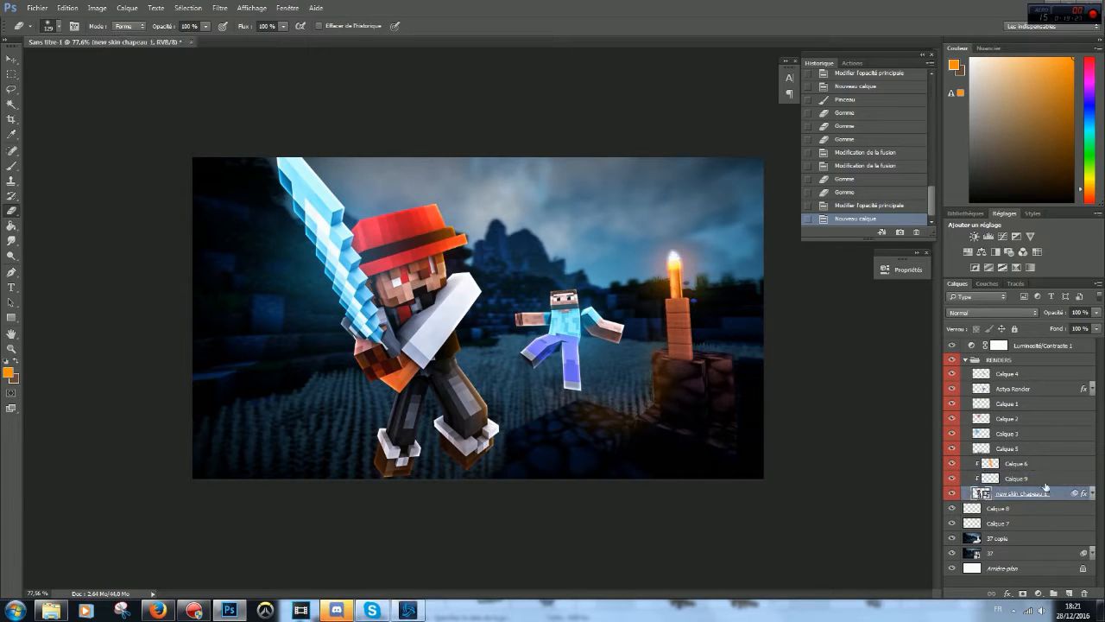
{"action": "left_click", "coordinate": [879, 207]}
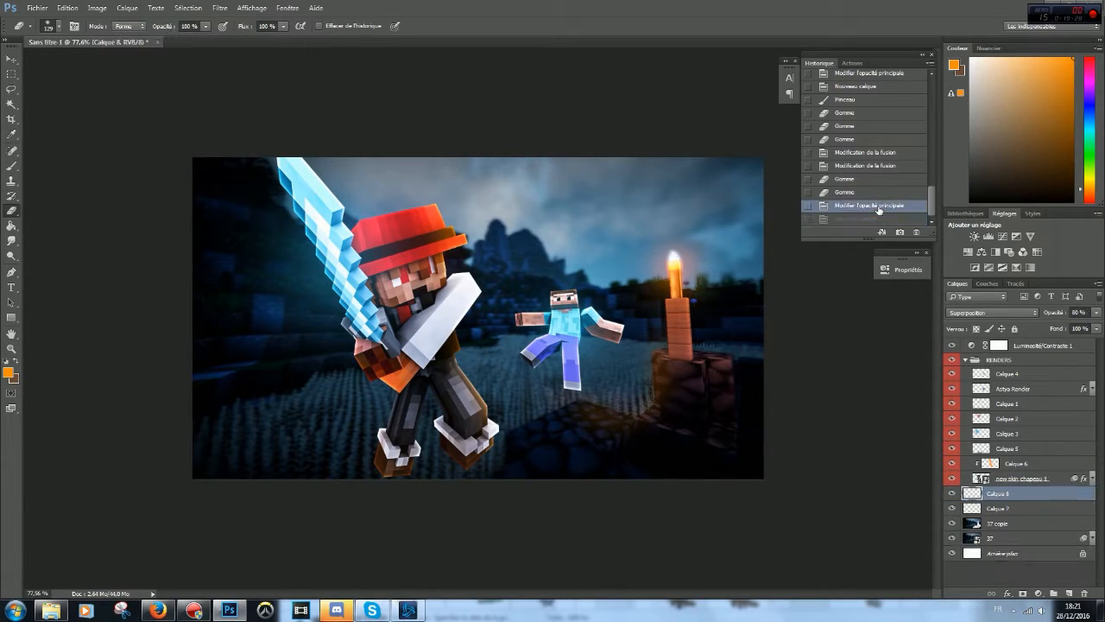
Step: Add a new layer directly above the new skin chapeau 1 layer, clipped to it
{"action": "left_click", "coordinate": [1028, 478]}
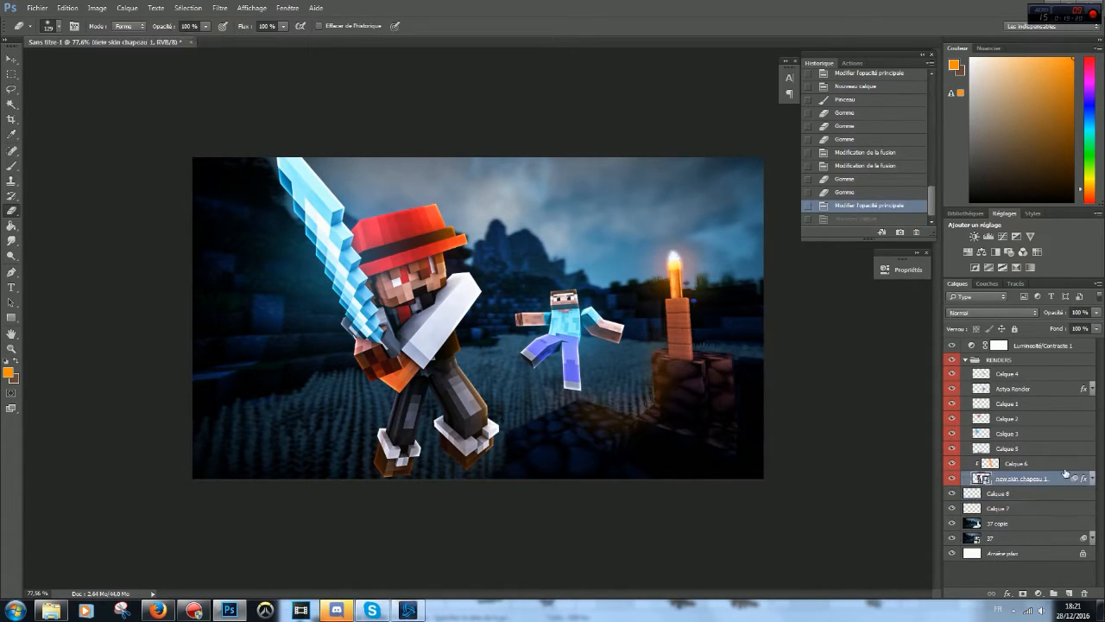
{"action": "left_click", "coordinate": [1069, 594]}
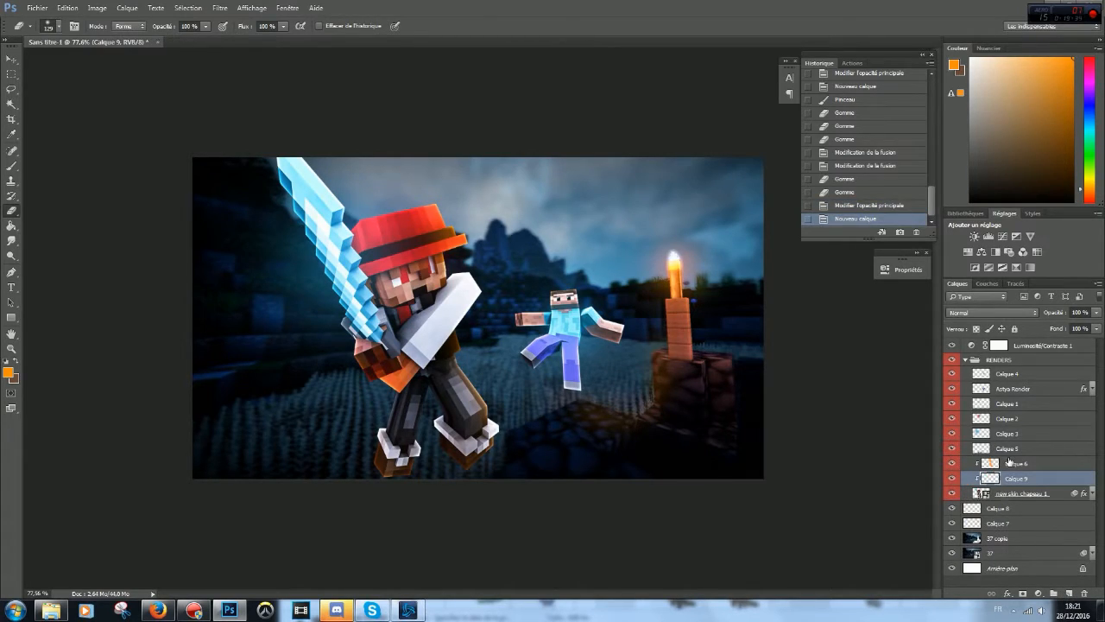
{"action": "left_click", "coordinate": [1010, 462]}
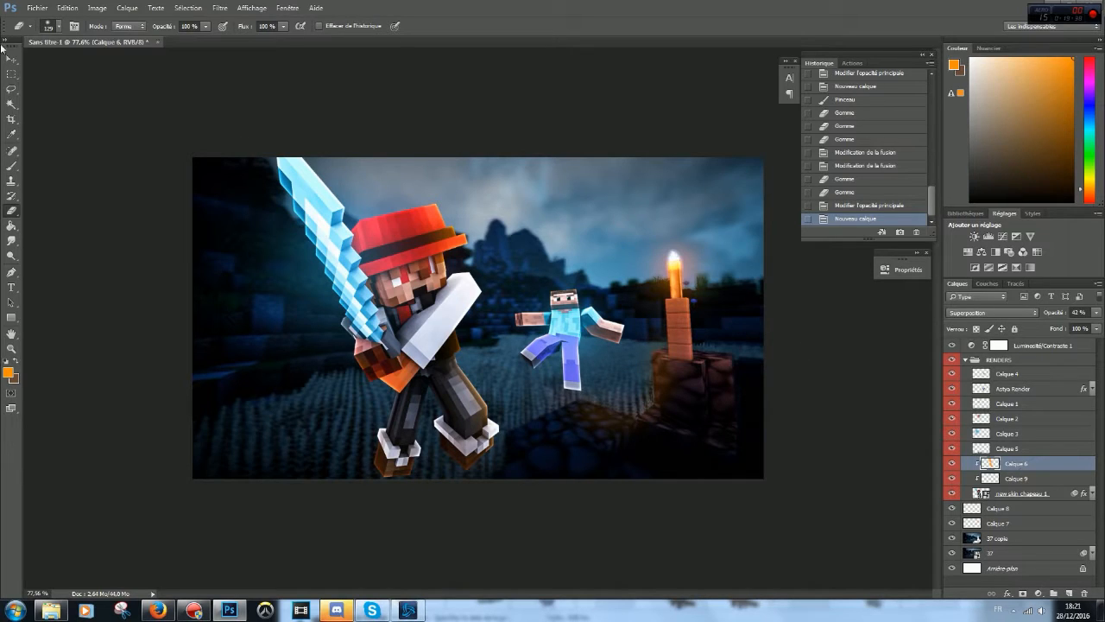
{"action": "left_click", "coordinate": [12, 166]}
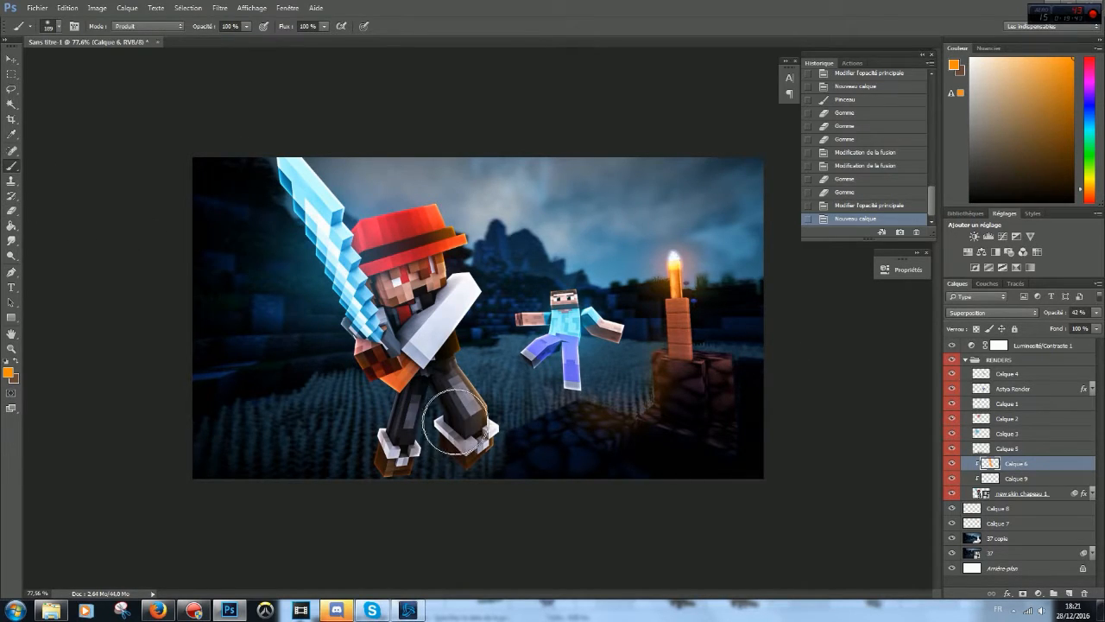
{"action": "mouse_move", "coordinate": [448, 404]}
{"action": "left_mouse_down"}
{"action": "mouse_move", "coordinate": [432, 457]}
{"action": "mouse_move", "coordinate": [441, 477]}
{"action": "mouse_move", "coordinate": [435, 445]}
{"action": "left_mouse_up"}
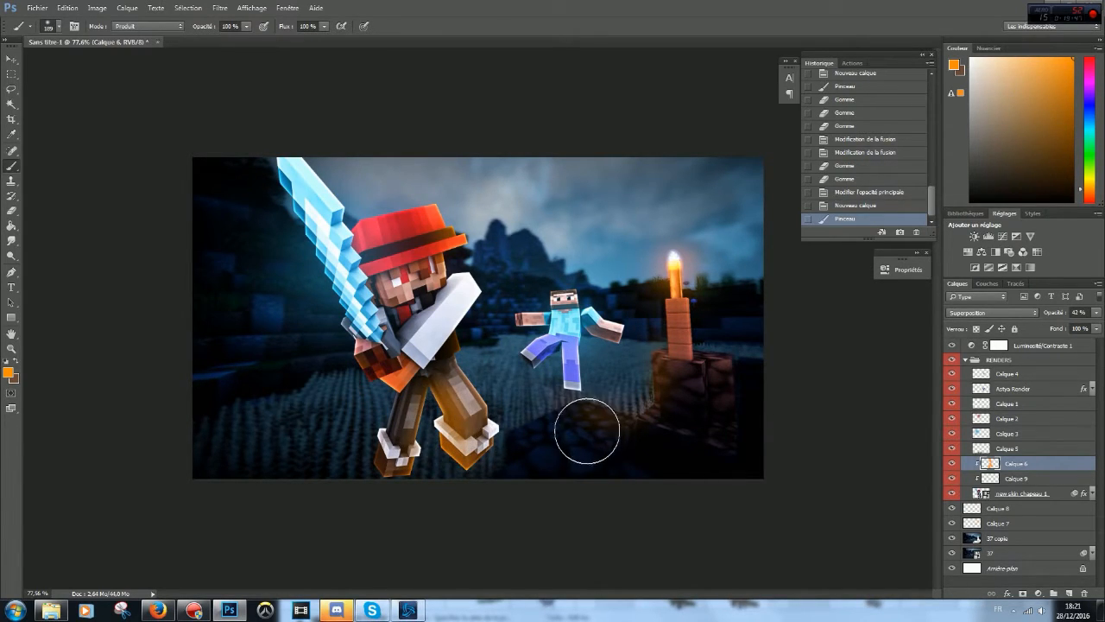
{"action": "left_click", "coordinate": [11, 211]}
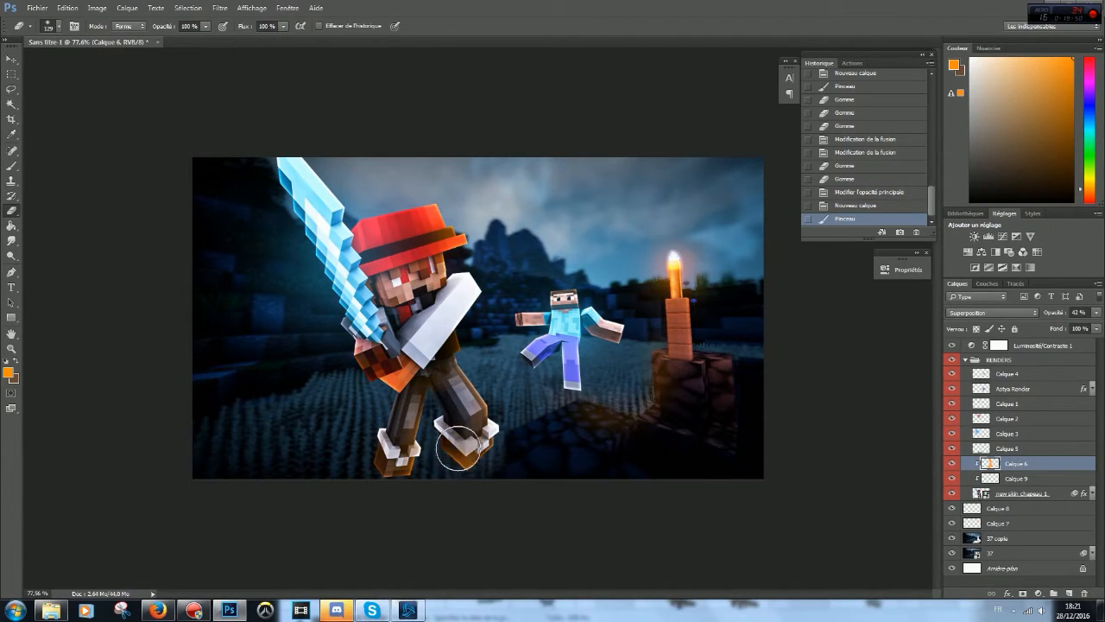
{"action": "left_click_drag", "start_coordinate": [452, 464], "coordinate": [448, 356]}
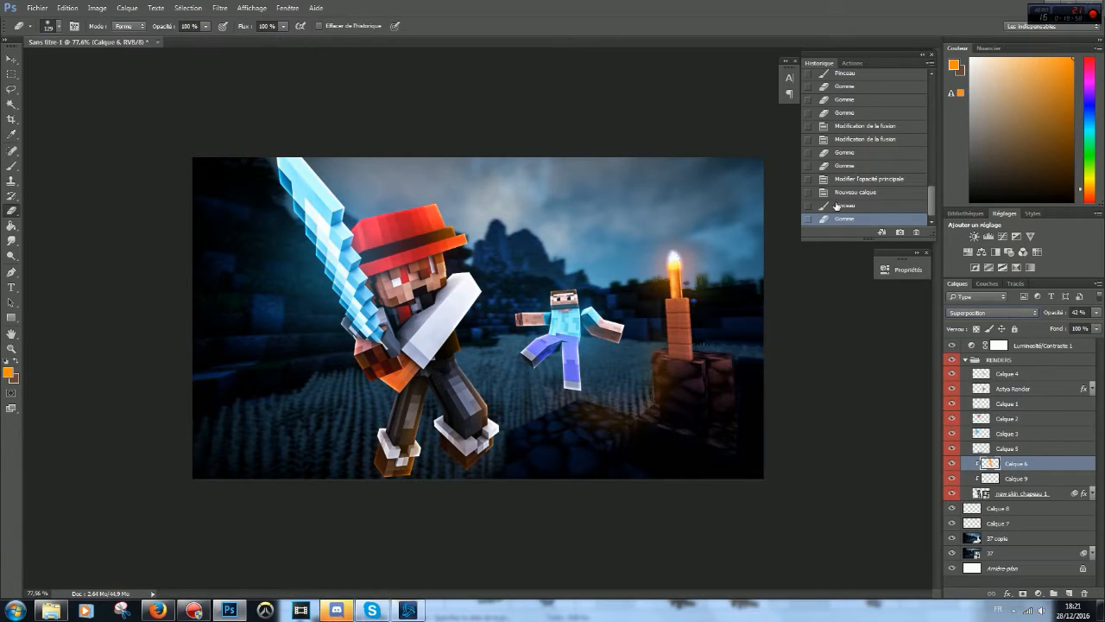
{"action": "key", "text": "ctrl+z"}
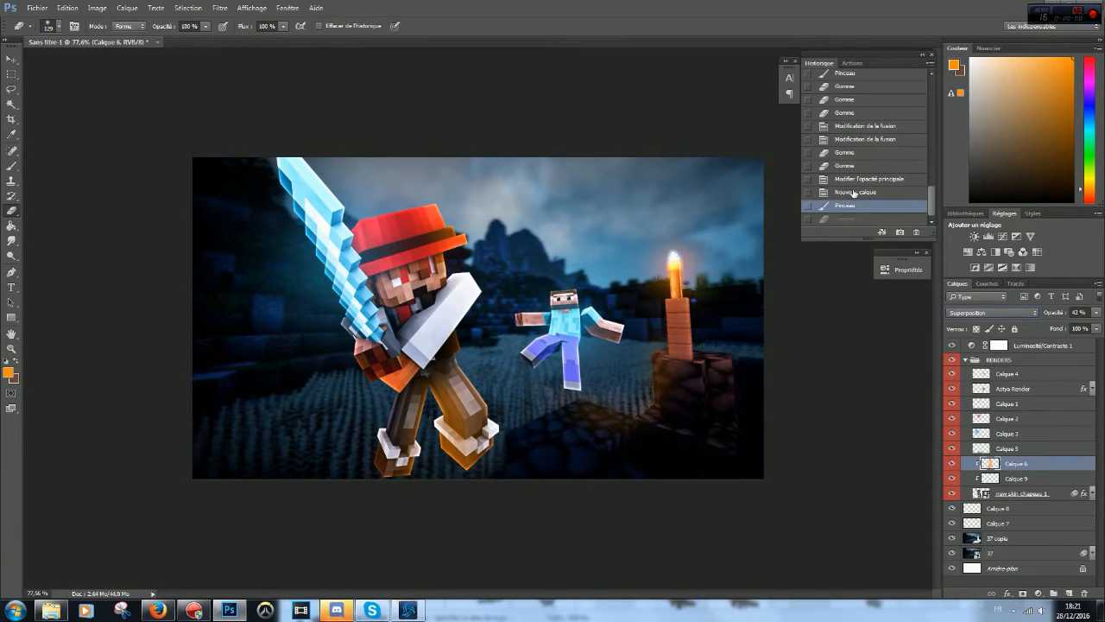
{"action": "left_click", "coordinate": [853, 192]}
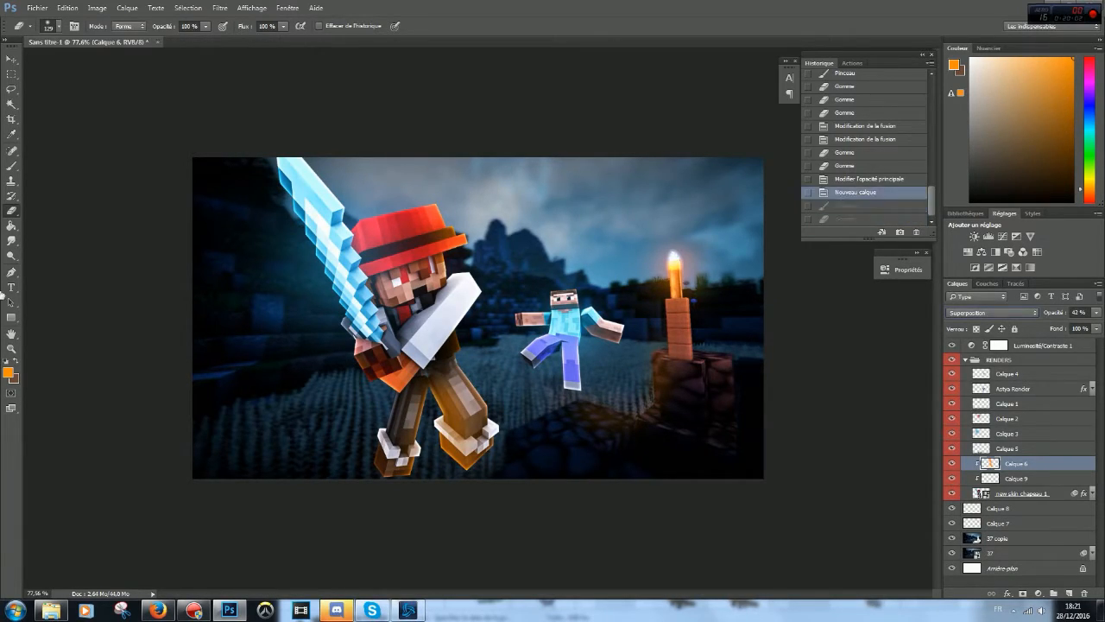
Step: Paint orange over the large character's legs on Calque 9 and erase it from the leg nearer the torch
{"action": "left_click", "coordinate": [11, 165]}
{"action": "left_click", "coordinate": [1019, 477]}
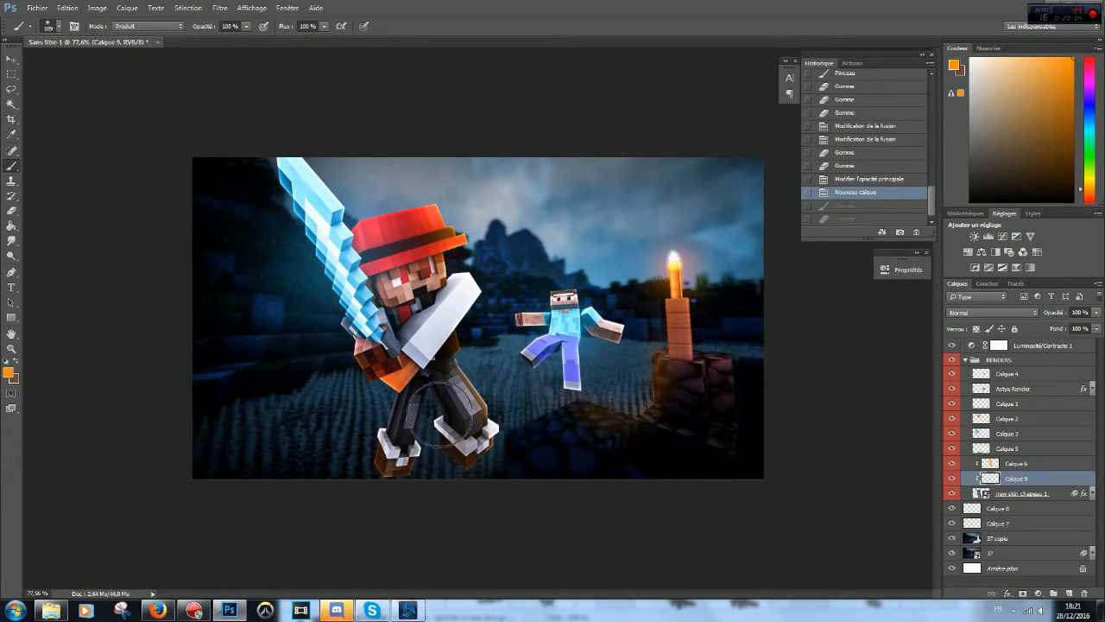
{"action": "left_click_drag", "start_coordinate": [439, 410], "coordinate": [431, 479]}
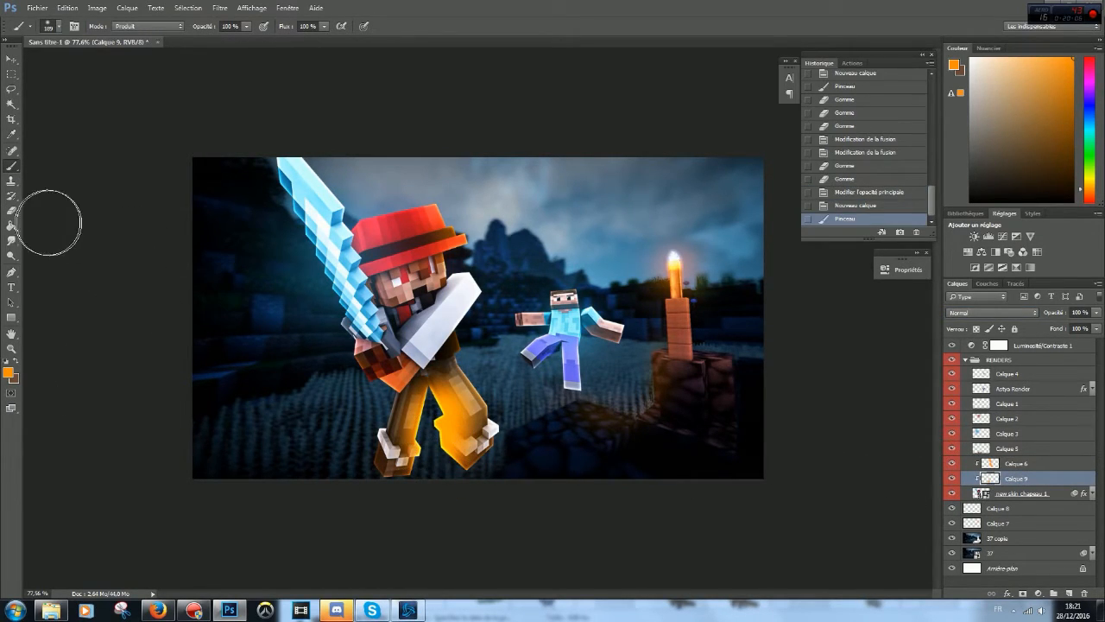
{"action": "left_click", "coordinate": [12, 210]}
{"action": "mouse_move", "coordinate": [455, 395]}
{"action": "left_mouse_down"}
{"action": "mouse_move", "coordinate": [461, 452]}
{"action": "mouse_move", "coordinate": [455, 360]}
{"action": "mouse_move", "coordinate": [466, 398]}
{"action": "left_mouse_up"}
Step: Set Calque 9 to Superposition at 22% opacity and erase the excess glow around the feet with a smaller eraser
{"action": "left_click", "coordinate": [957, 313]}
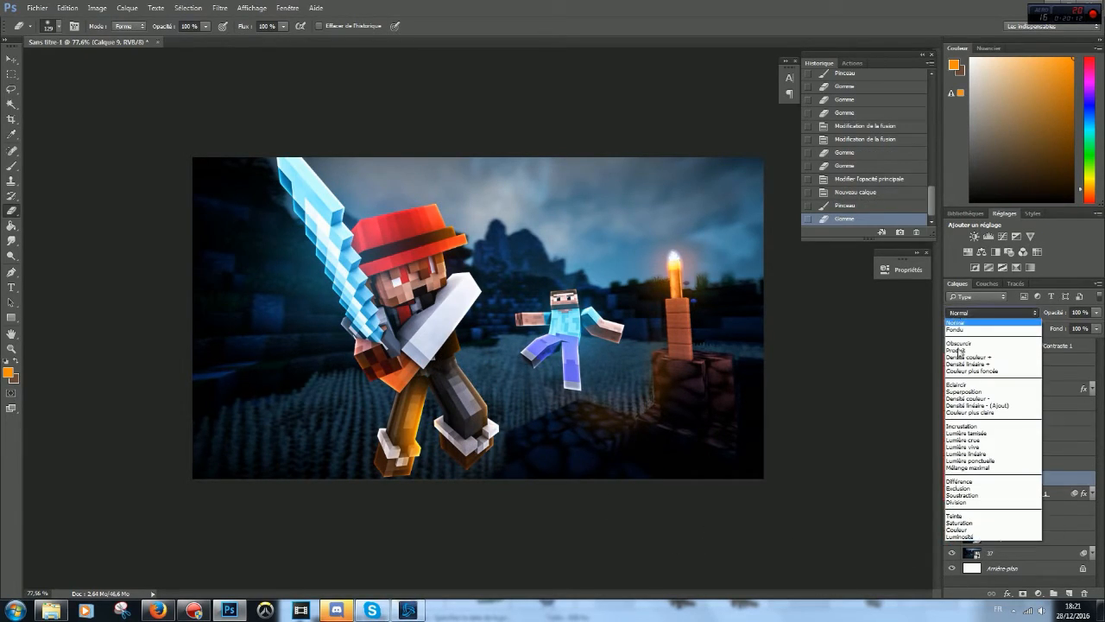
{"action": "left_click", "coordinate": [964, 393]}
{"action": "scroll", "coordinate": [1000, 311], "scroll_direction": "down", "scroll_amount": 5}
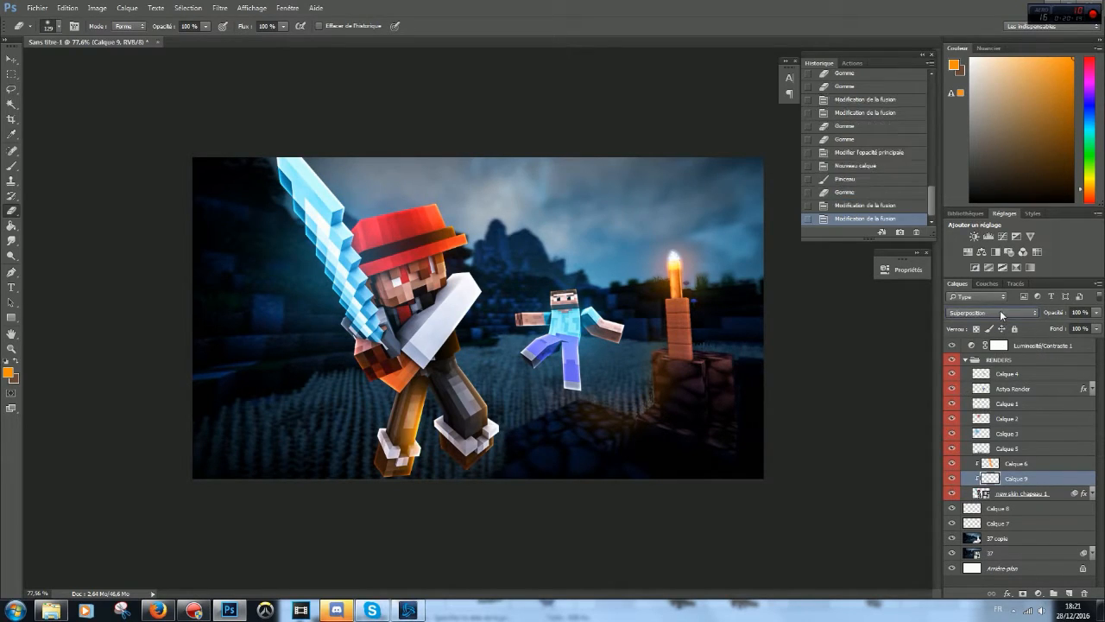
{"action": "left_click_drag", "start_coordinate": [1099, 320], "coordinate": [1052, 331]}
{"action": "left_click", "coordinate": [443, 456]}
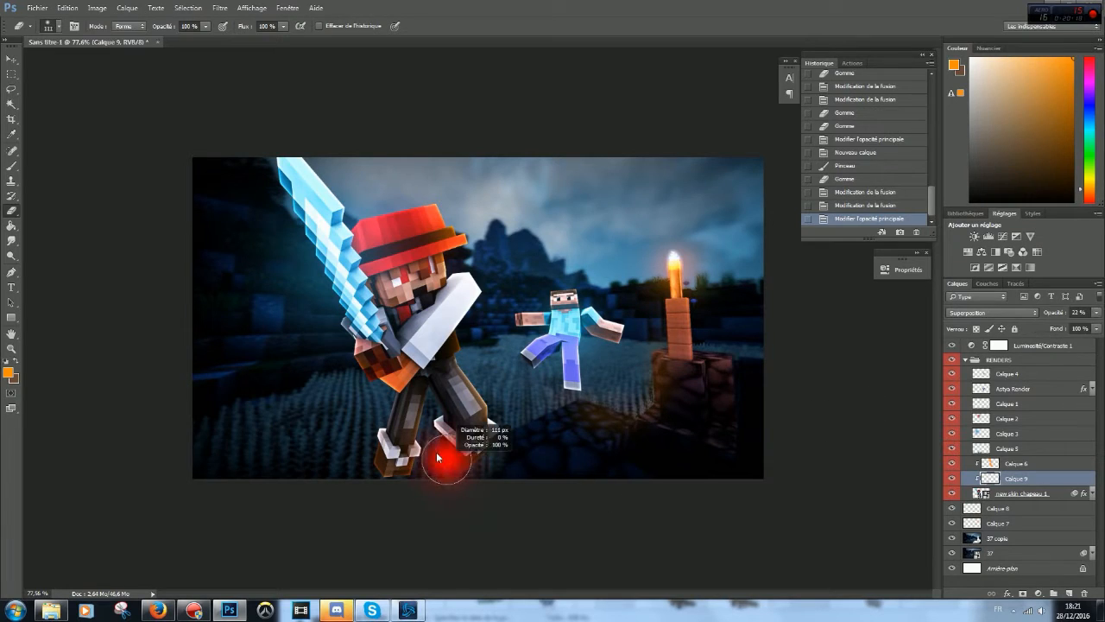
{"action": "left_click", "coordinate": [447, 446]}
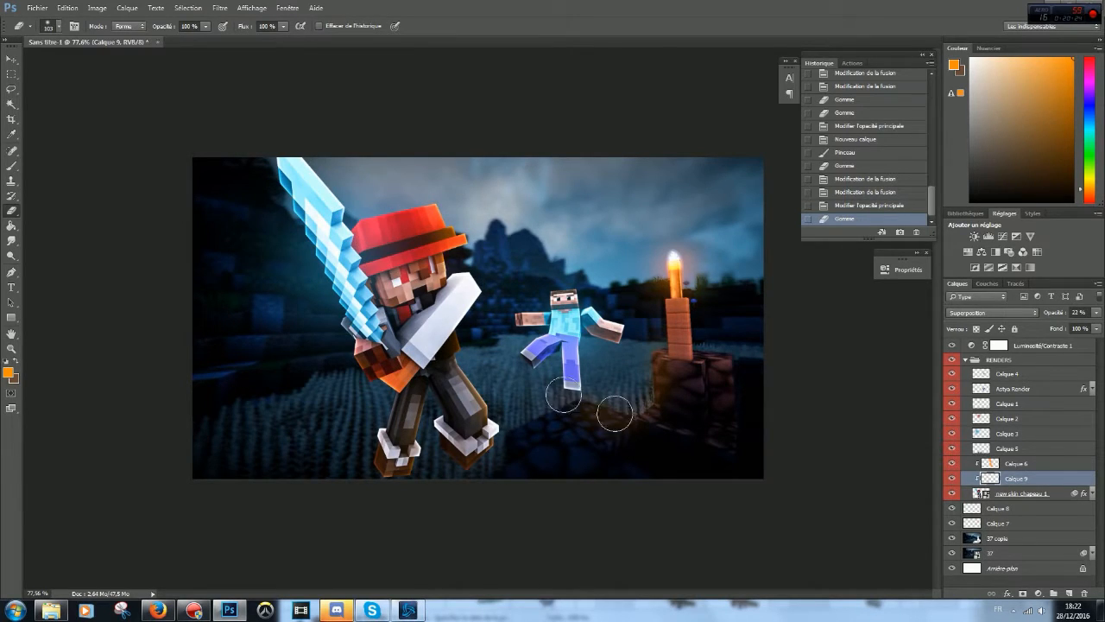
Step: Add a layer clipped directly above new skin chapeau 1, paint orange along the sword, and erase the spill from the hat and body
{"action": "left_click", "coordinate": [1040, 492]}
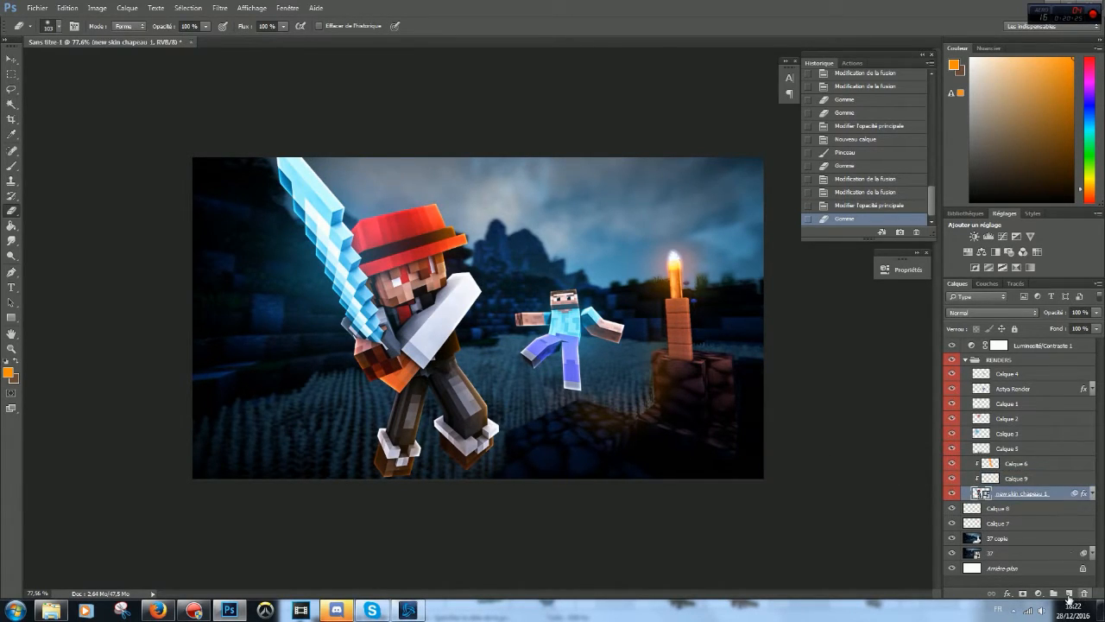
{"action": "left_click", "coordinate": [1069, 596]}
{"action": "left_click", "coordinate": [13, 168]}
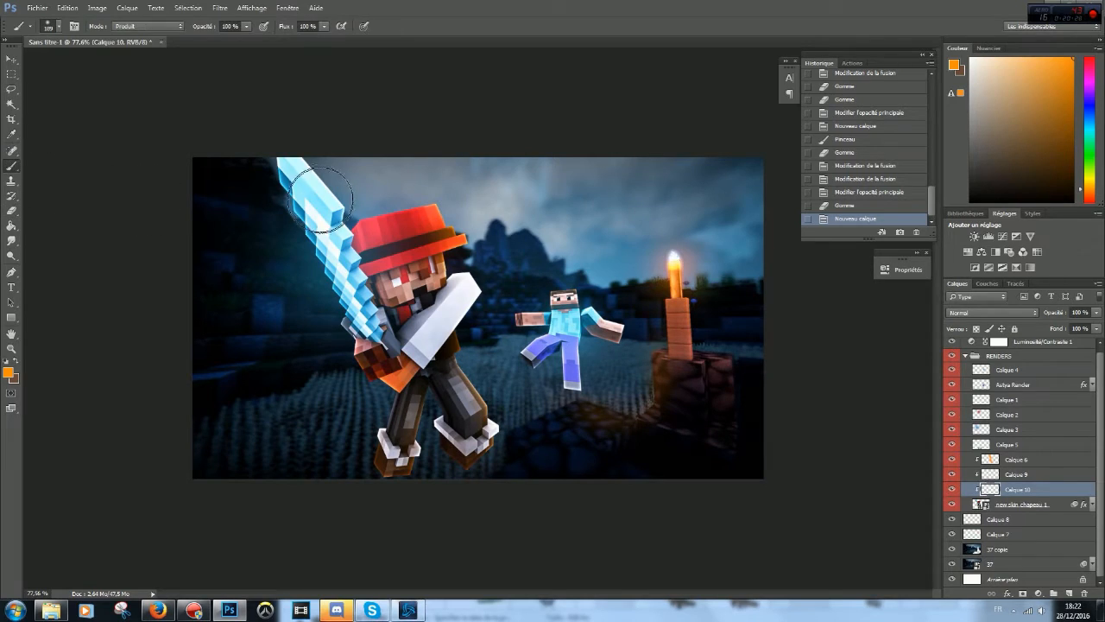
{"action": "mouse_move", "coordinate": [316, 141]}
{"action": "left_mouse_down"}
{"action": "mouse_move", "coordinate": [346, 168]}
{"action": "mouse_move", "coordinate": [421, 353]}
{"action": "left_mouse_up"}
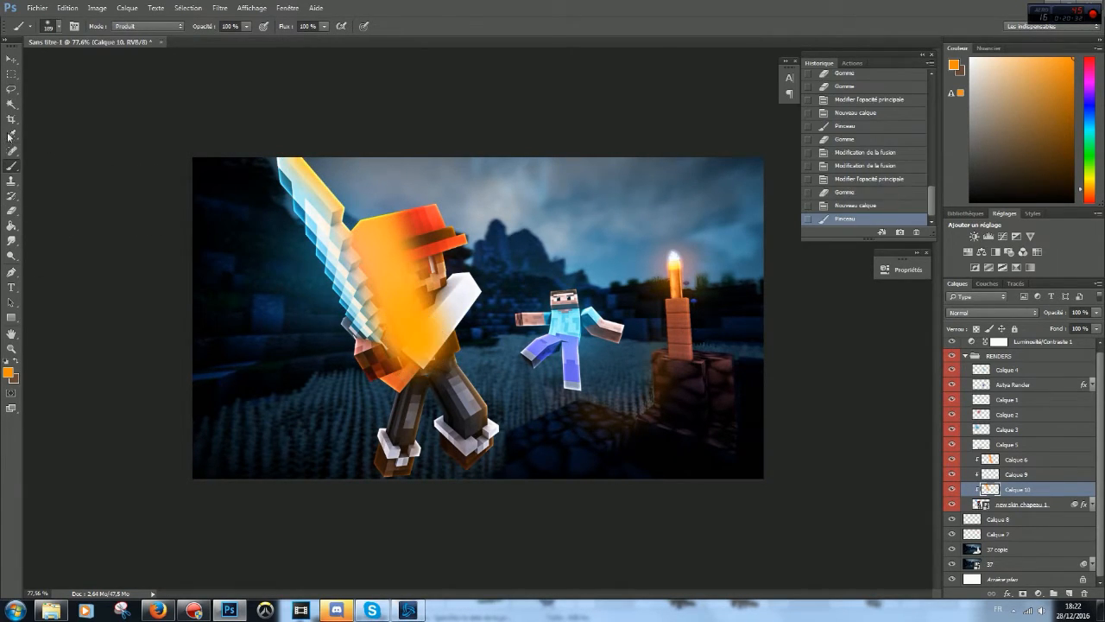
{"action": "left_click", "coordinate": [11, 211]}
{"action": "right_click", "coordinate": [418, 246], "text": "alt"}
{"action": "mouse_move", "coordinate": [377, 215]}
{"action": "left_mouse_down"}
{"action": "mouse_move", "coordinate": [412, 235]}
{"action": "mouse_move", "coordinate": [451, 335]}
{"action": "mouse_move", "coordinate": [457, 367]}
{"action": "mouse_move", "coordinate": [421, 308]}
{"action": "mouse_move", "coordinate": [418, 335]}
{"action": "mouse_move", "coordinate": [385, 226]}
{"action": "mouse_move", "coordinate": [444, 380]}
{"action": "left_mouse_up"}
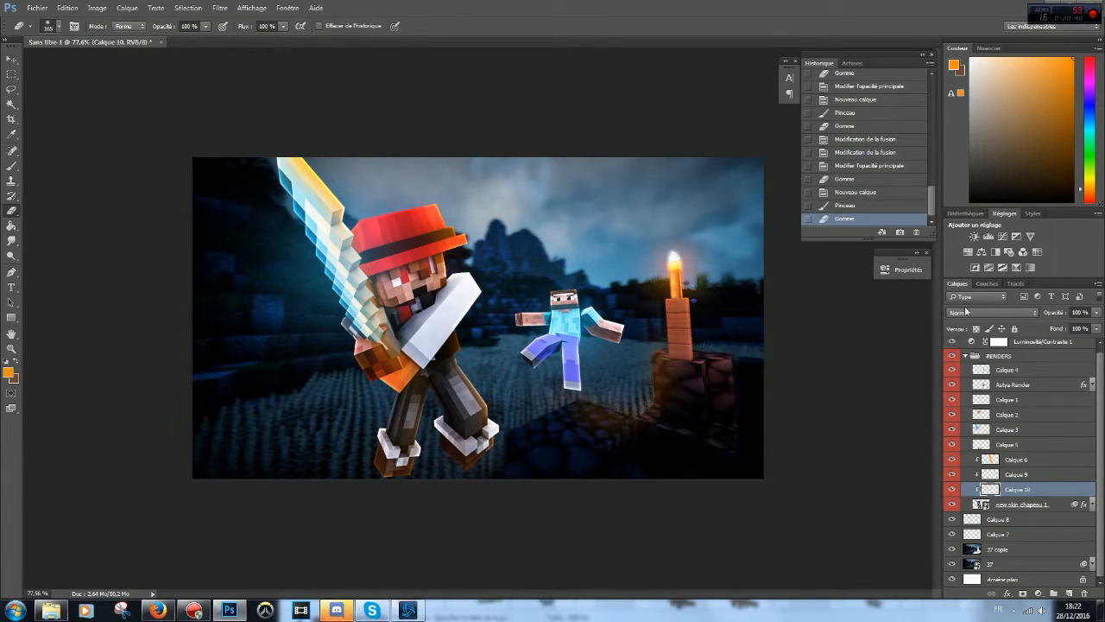
Step: Set the sword glow layer's blending mode to Eclaircir and erase the orange around the large character's hands
{"action": "left_click", "coordinate": [967, 312]}
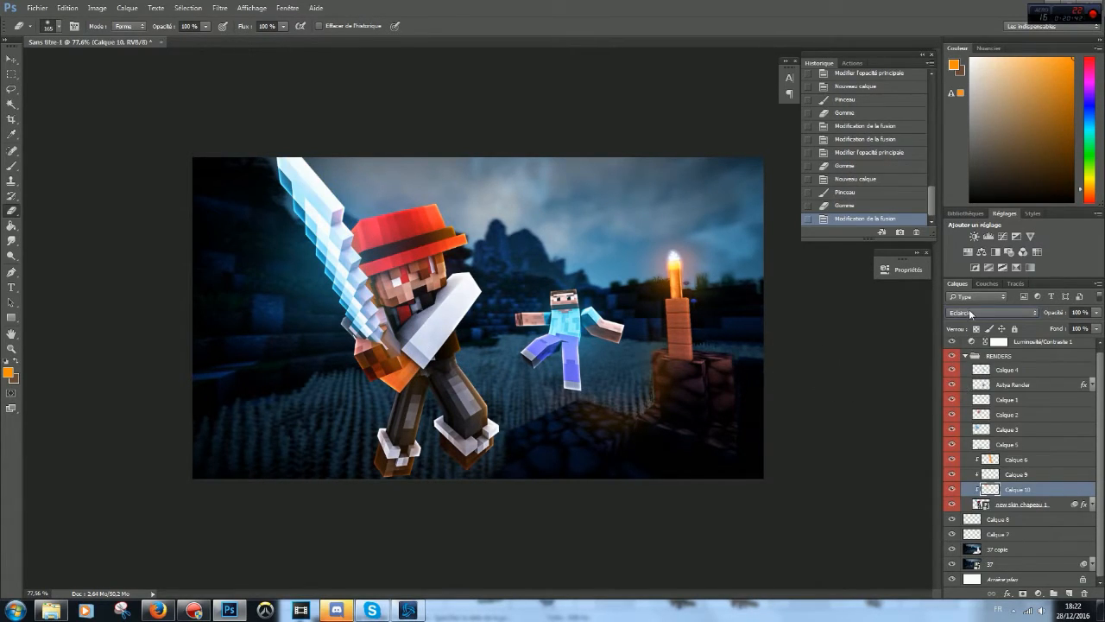
{"action": "scroll", "coordinate": [963, 316], "scroll_direction": "down", "scroll_amount": 5}
{"action": "scroll", "coordinate": [963, 317], "scroll_direction": "up", "scroll_amount": 5}
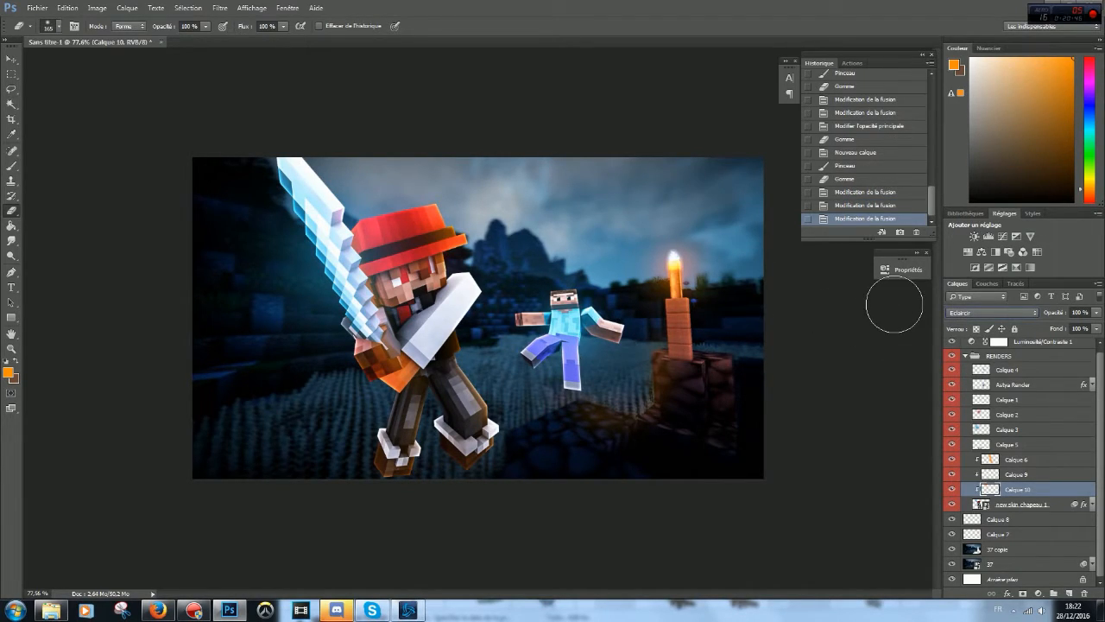
{"action": "left_click_drag", "start_coordinate": [397, 407], "coordinate": [388, 373]}
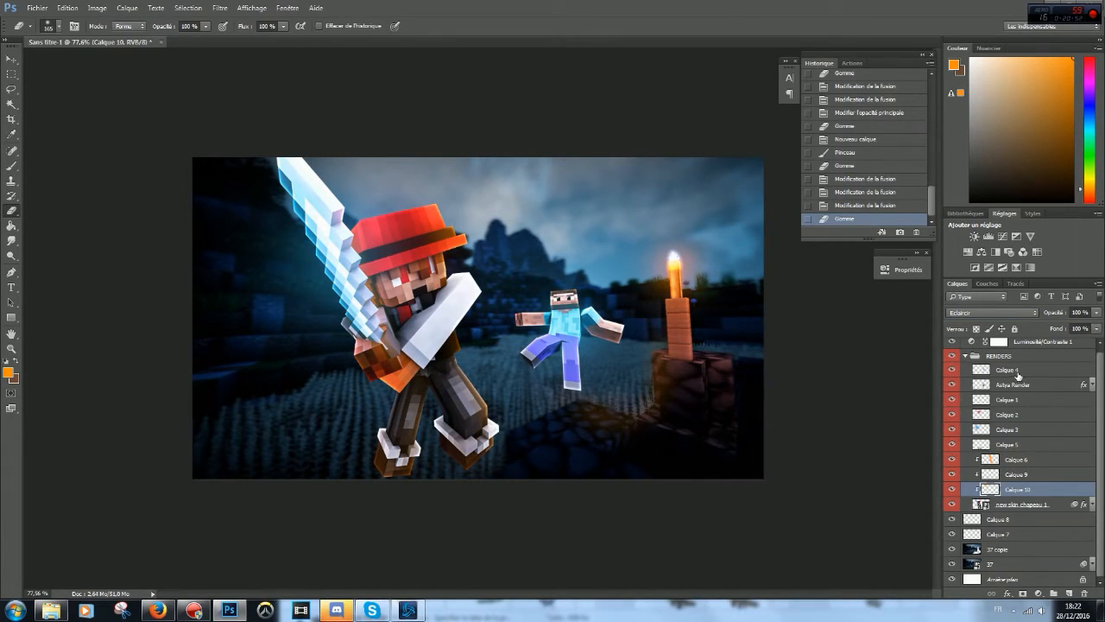
Step: Add a new layer directly above the small character's render layer and clip it to that layer
{"action": "left_click", "coordinate": [1018, 371]}
{"action": "left_click", "coordinate": [998, 386]}
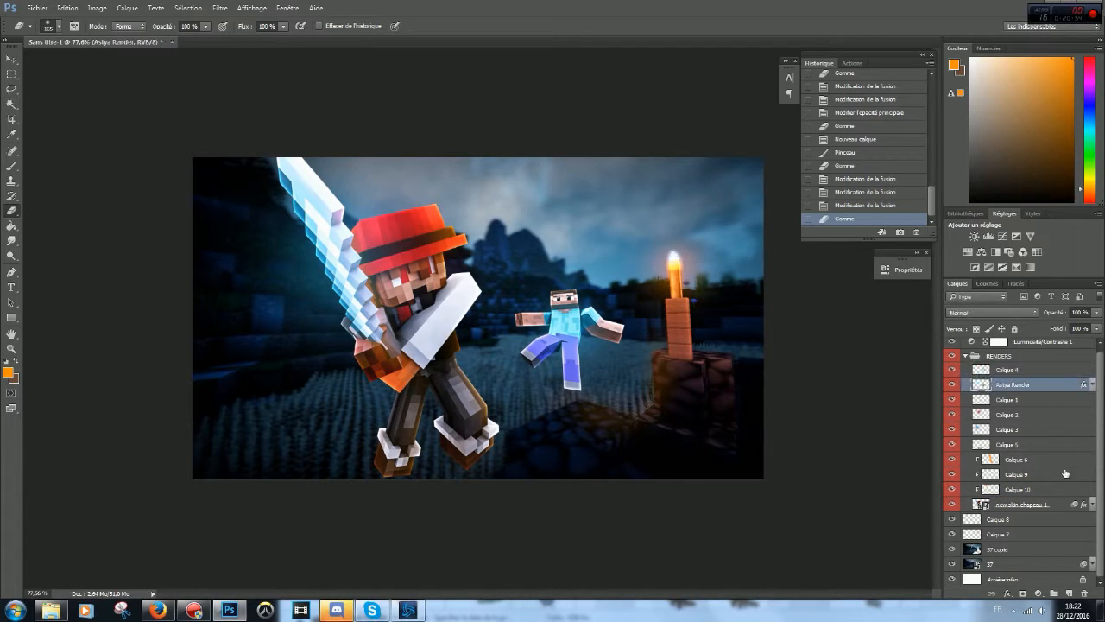
{"action": "left_click", "coordinate": [1071, 594]}
{"action": "right_click", "coordinate": [1041, 386]}
{"action": "left_click", "coordinate": [984, 323]}
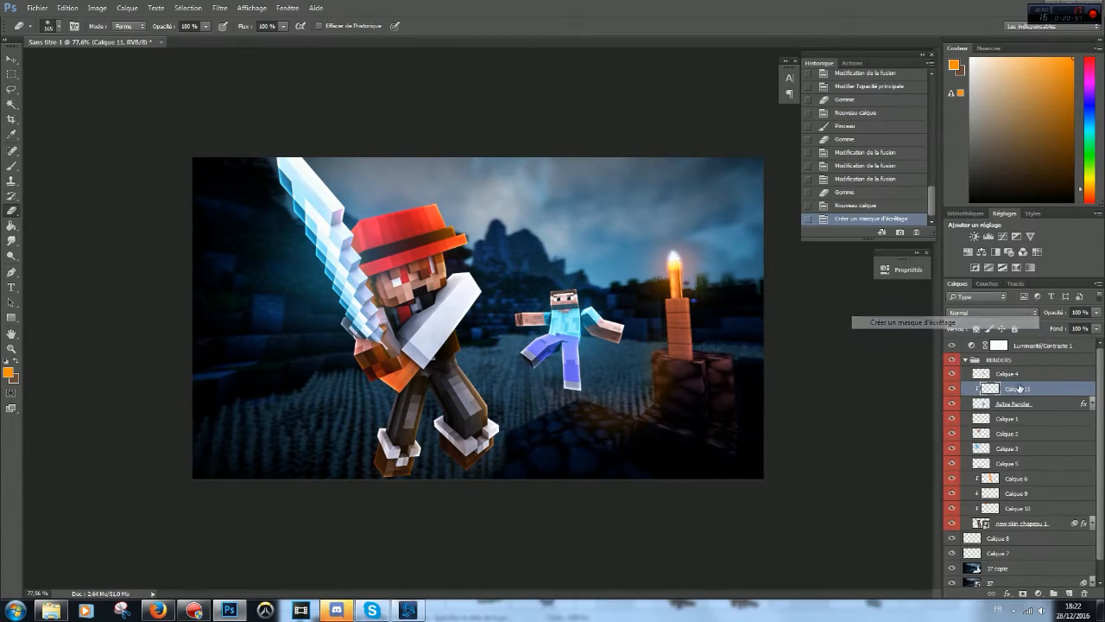
{"action": "right_click", "coordinate": [1035, 435]}
{"action": "left_click", "coordinate": [1057, 524]}
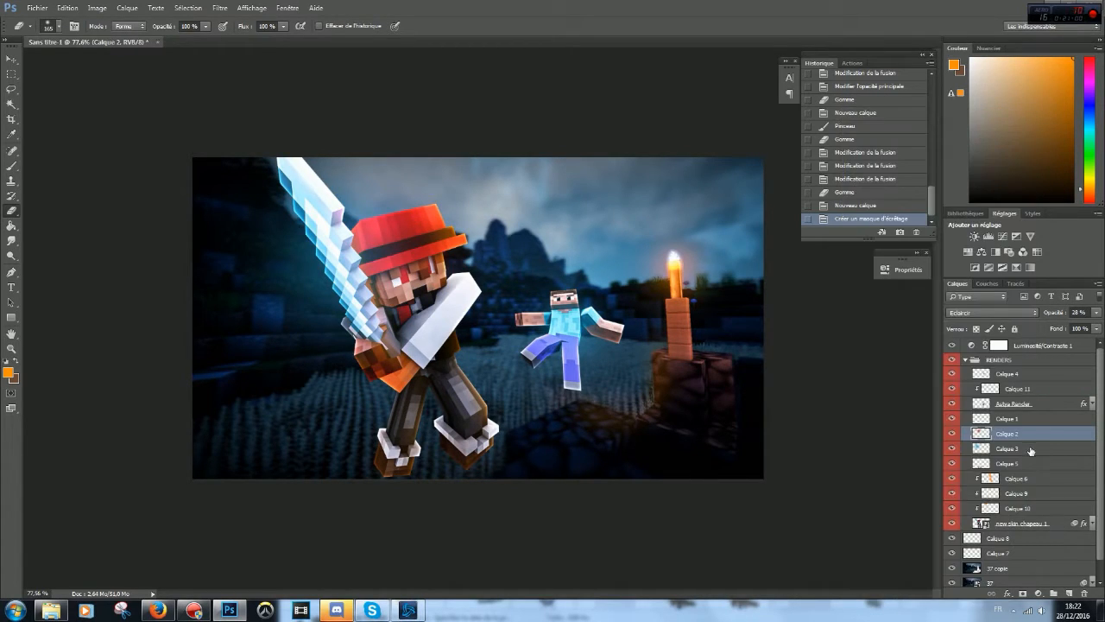
{"action": "left_click", "coordinate": [1031, 449]}
{"action": "left_click", "coordinate": [1034, 434]}
{"action": "left_click", "coordinate": [1019, 449]}
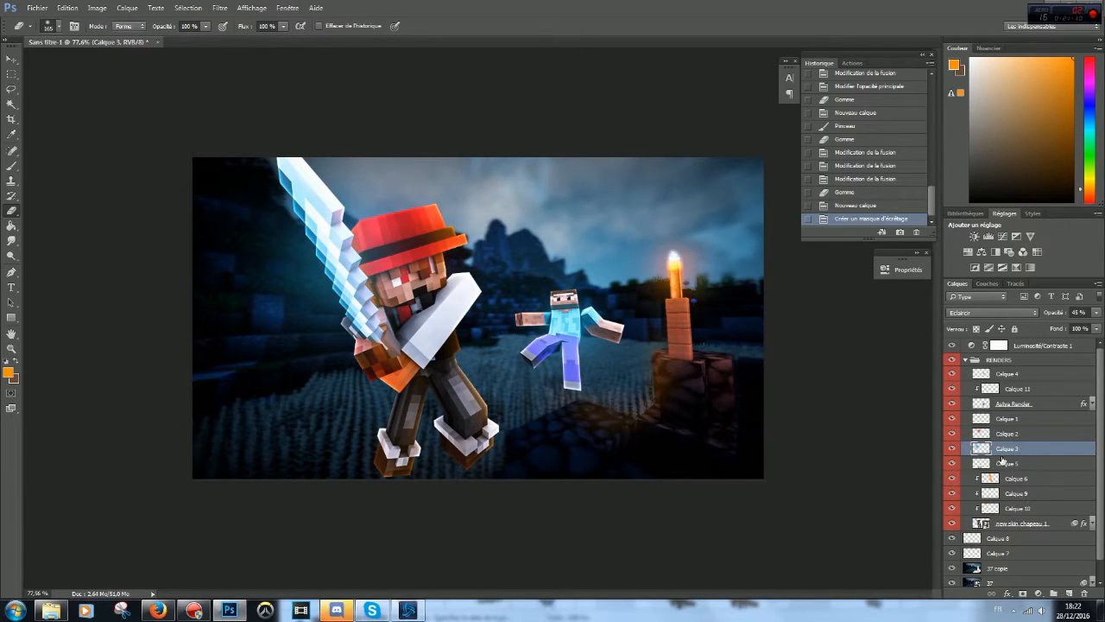
{"action": "left_click", "coordinate": [1008, 522]}
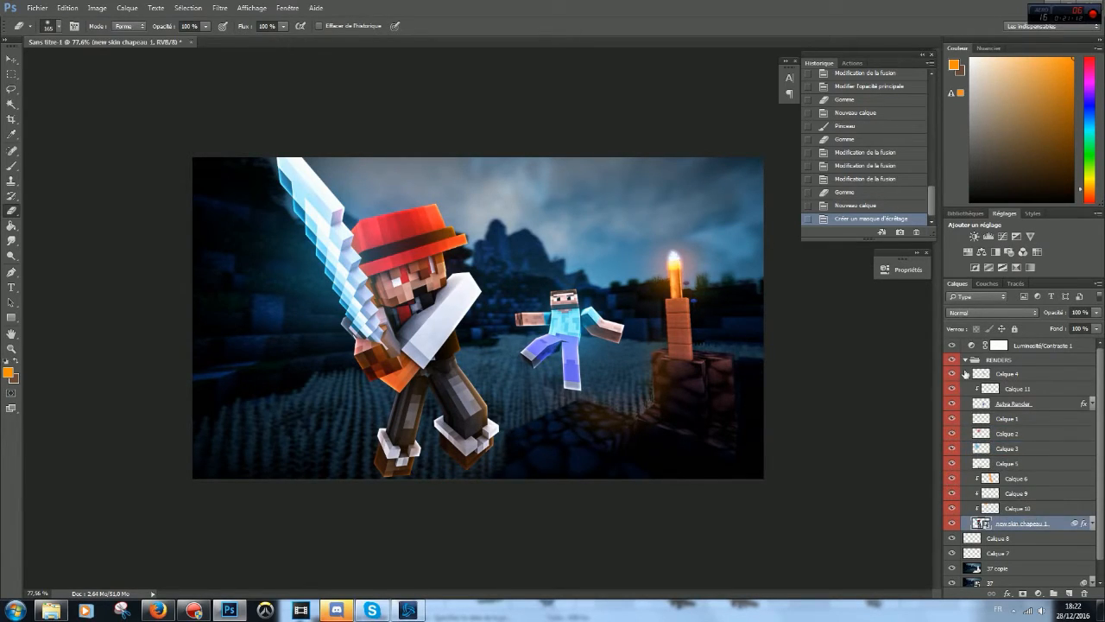
Step: Paint orange on Calque 11 over the small character's torch-side arm, head edge and leg, using a smaller brush for the leg
{"action": "left_click", "coordinate": [1028, 391]}
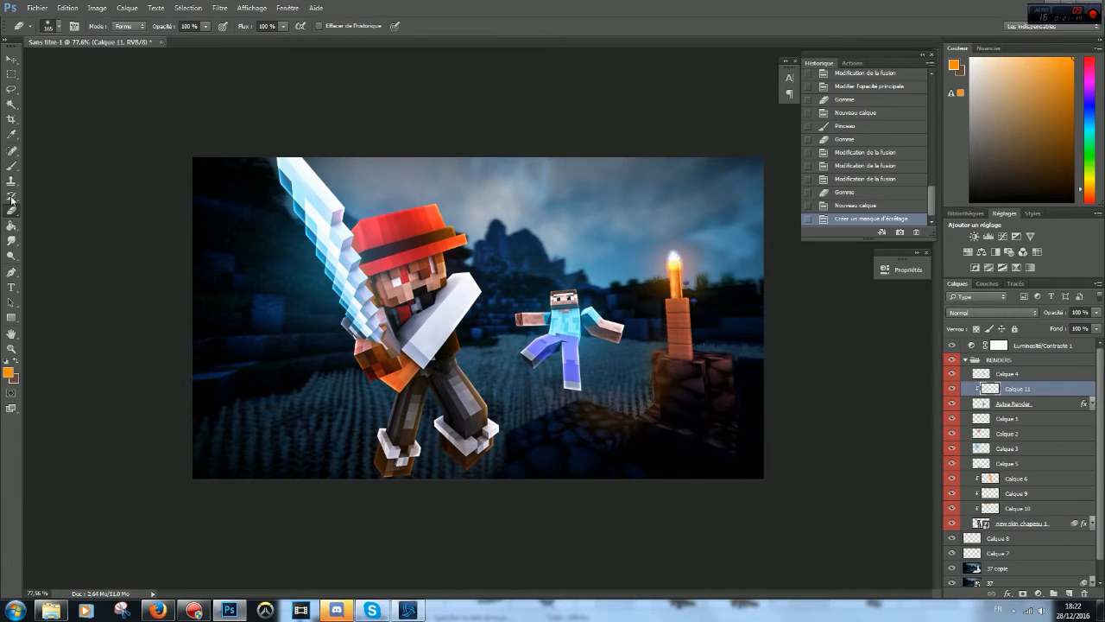
{"action": "left_click", "coordinate": [12, 165]}
{"action": "left_click_drag", "start_coordinate": [619, 295], "coordinate": [651, 309]}
{"action": "right_click", "coordinate": [622, 385], "text": "alt"}
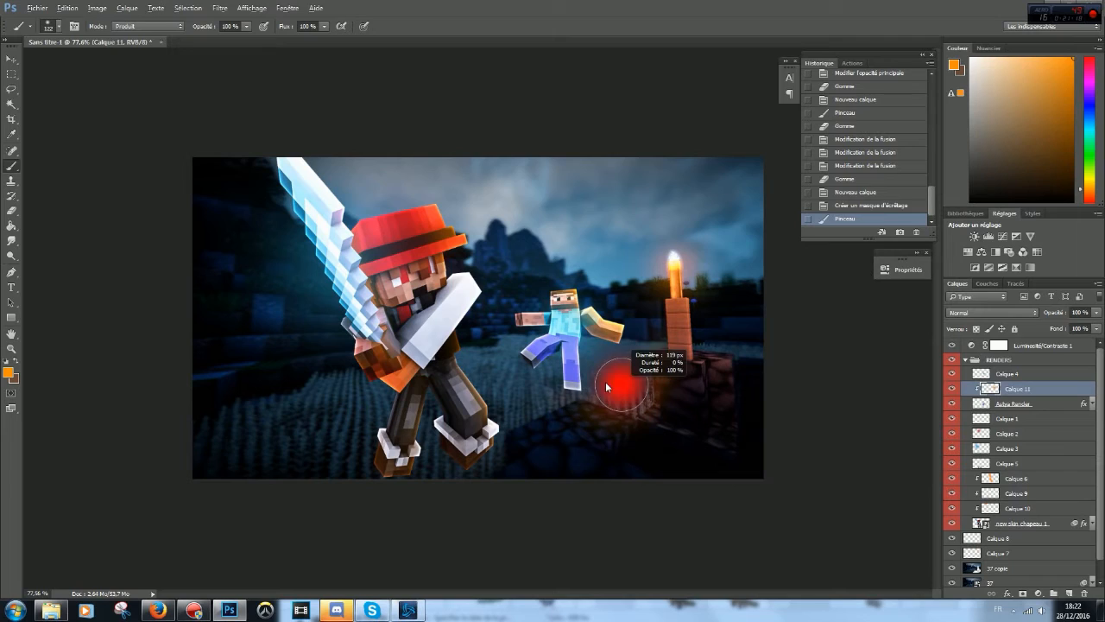
{"action": "left_click_drag", "start_coordinate": [586, 349], "coordinate": [612, 398]}
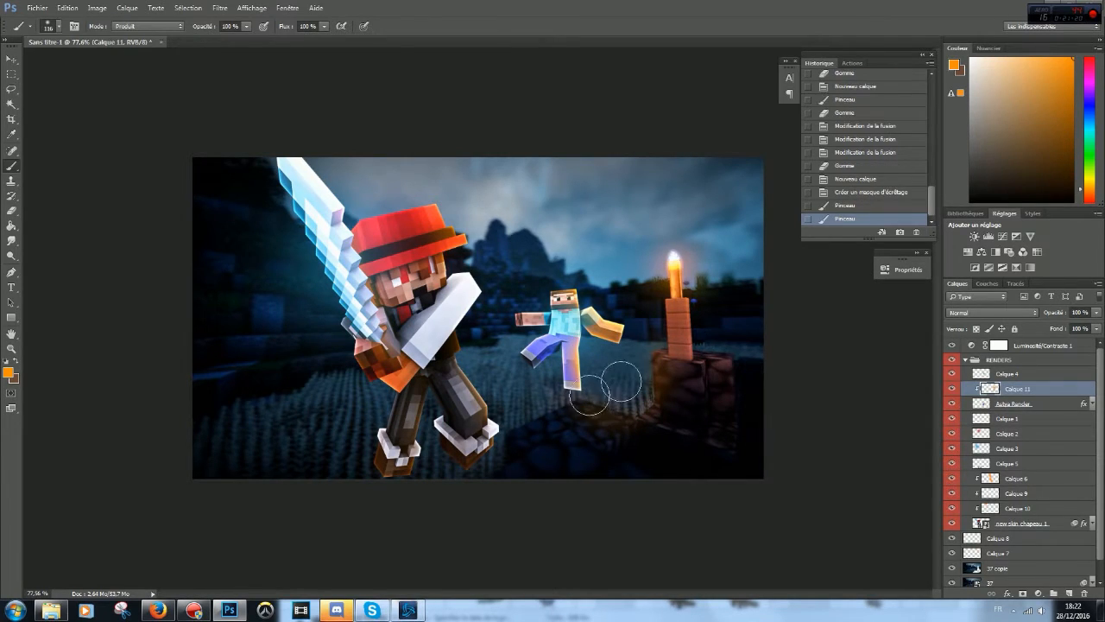
Step: Set Calque 11's blending mode to Eclaircir and lower the layer's opacity
{"action": "left_click", "coordinate": [995, 312]}
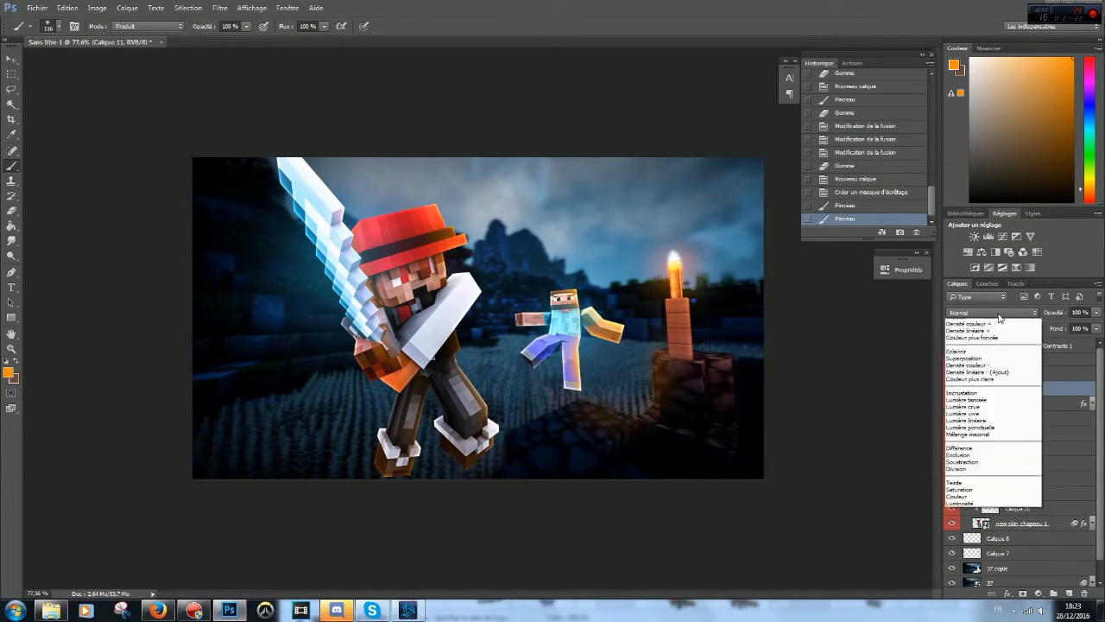
{"action": "left_click", "coordinate": [1013, 363]}
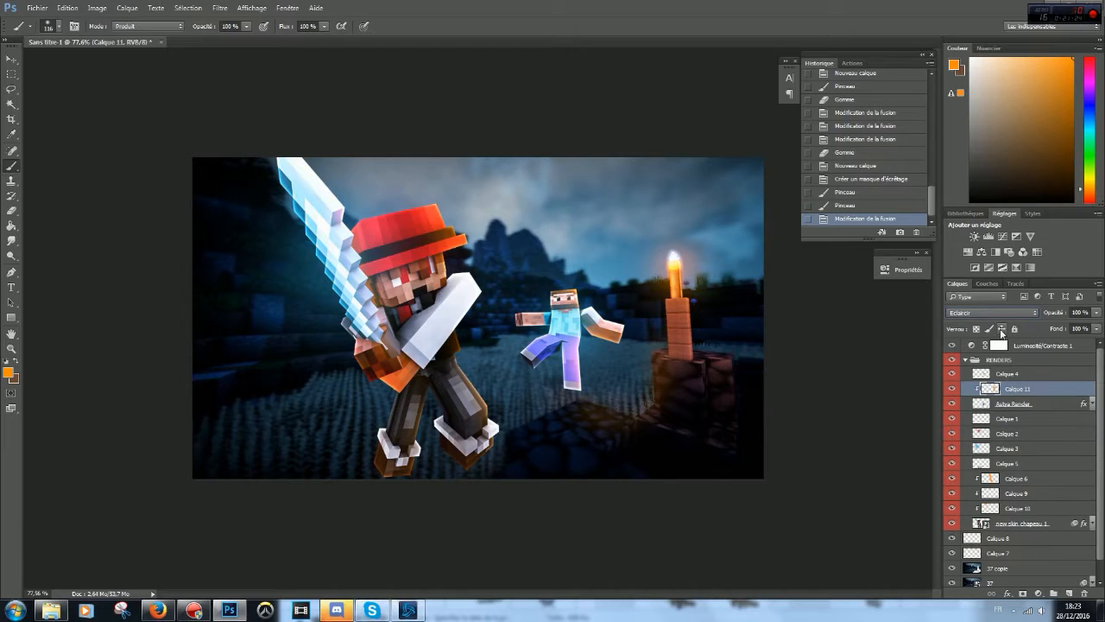
{"action": "key", "text": "Down"}
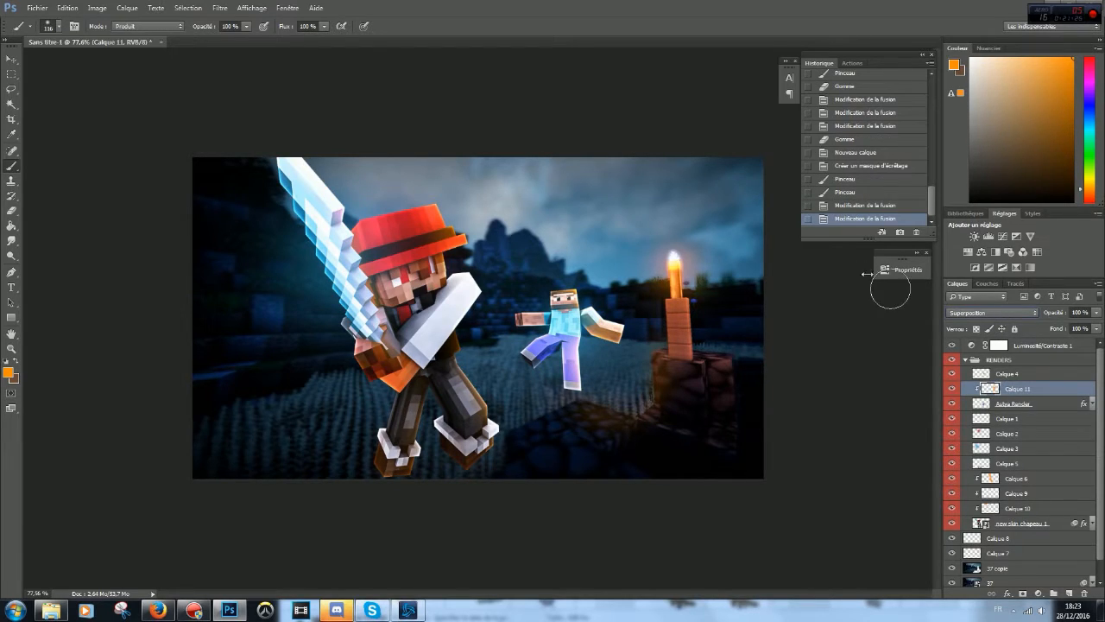
{"action": "left_click", "coordinate": [857, 210]}
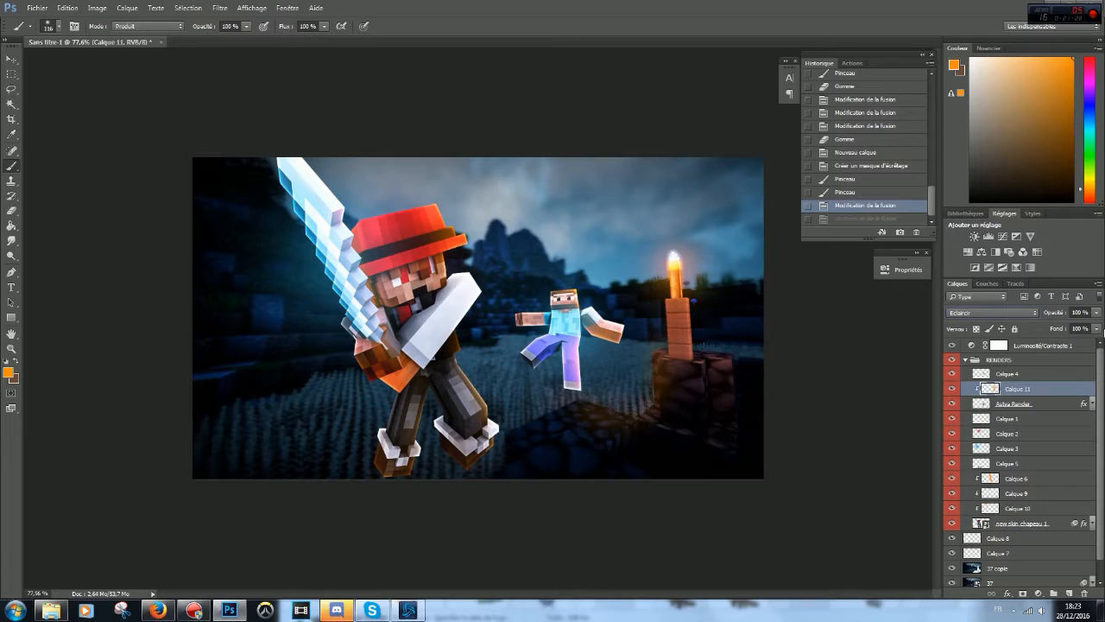
{"action": "mouse_move", "coordinate": [1097, 312]}
{"action": "left_mouse_down"}
{"action": "mouse_move", "coordinate": [1074, 327]}
{"action": "mouse_move", "coordinate": [1102, 330]}
{"action": "left_mouse_up"}
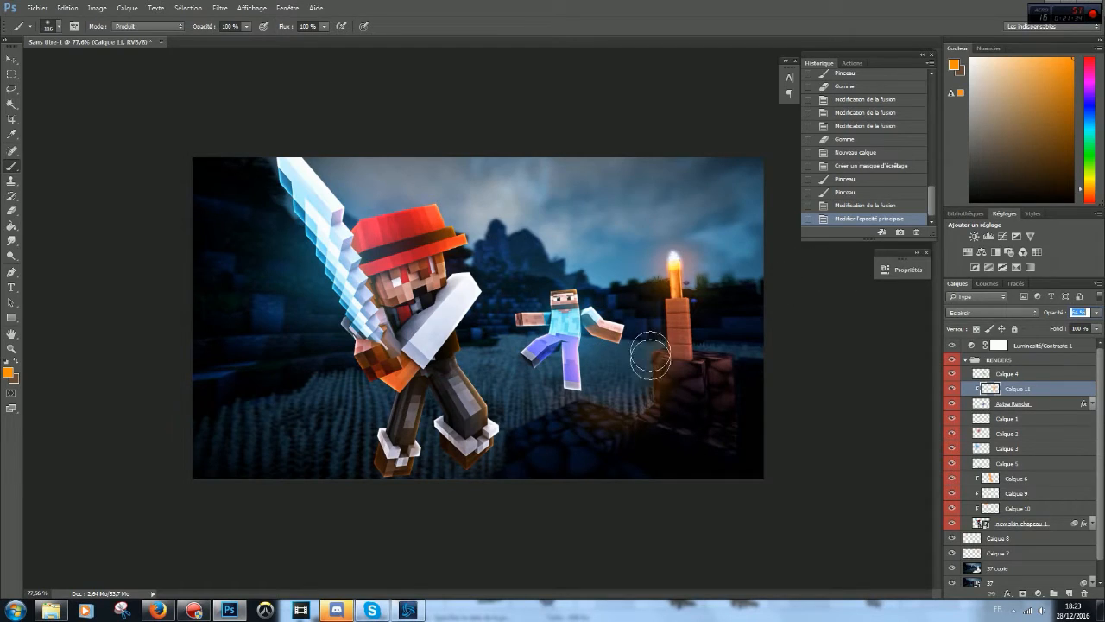
Step: Add a clipped layer directly above the small character's render layer and paint orange over the character's legs
{"action": "left_click", "coordinate": [1019, 405]}
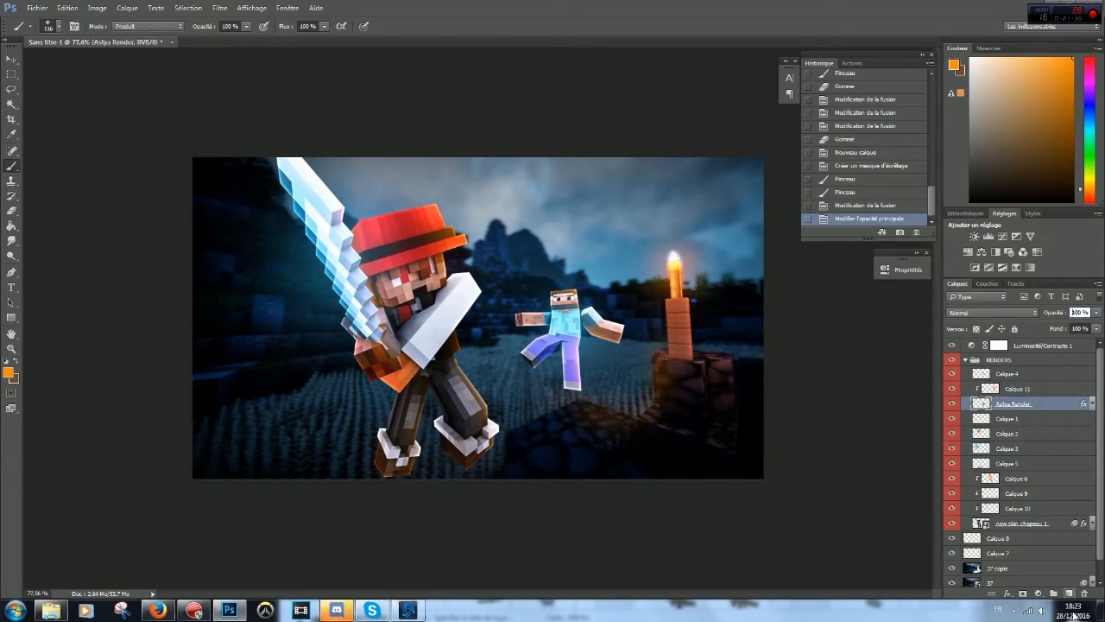
{"action": "left_click", "coordinate": [1069, 594]}
{"action": "left_click_drag", "start_coordinate": [547, 369], "coordinate": [563, 382]}
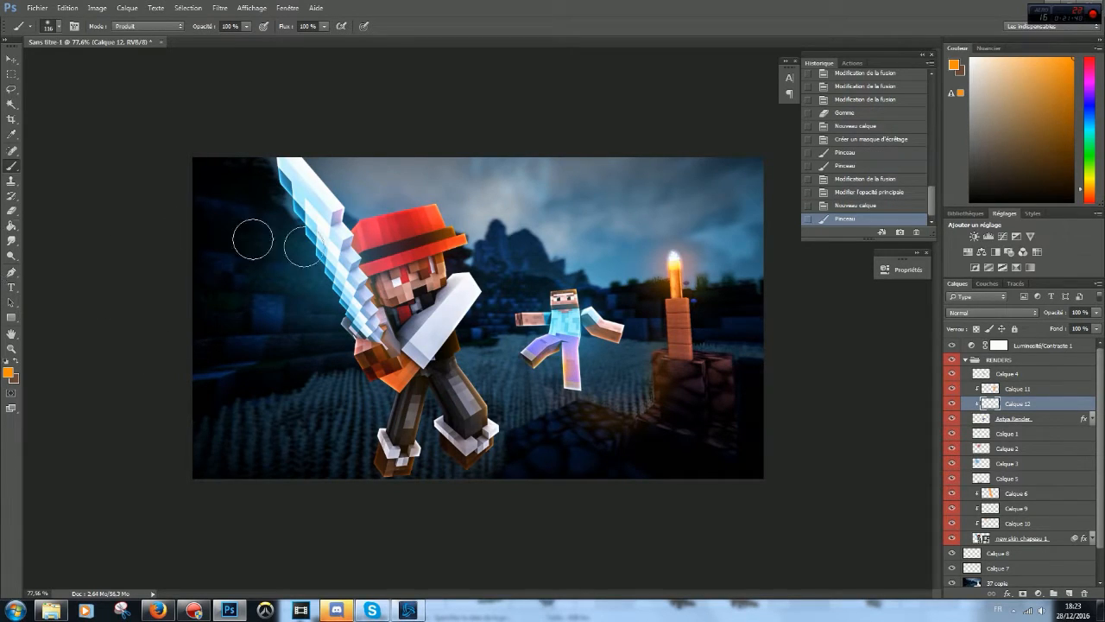
Step: Paint orange over the small character's outstretched arm on Calque 12 and erase the excess from the arm and raised leg with a 70 px soft eraser
{"action": "left_click_drag", "start_coordinate": [527, 337], "coordinate": [561, 335]}
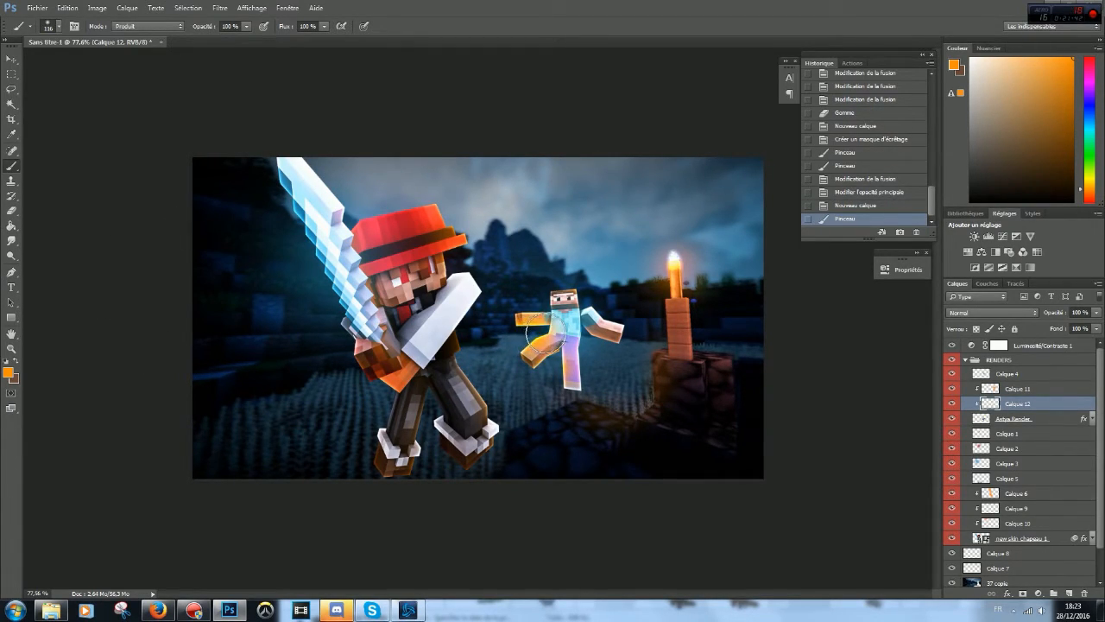
{"action": "left_click", "coordinate": [11, 210]}
{"action": "right_click", "coordinate": [507, 291], "text": "alt"}
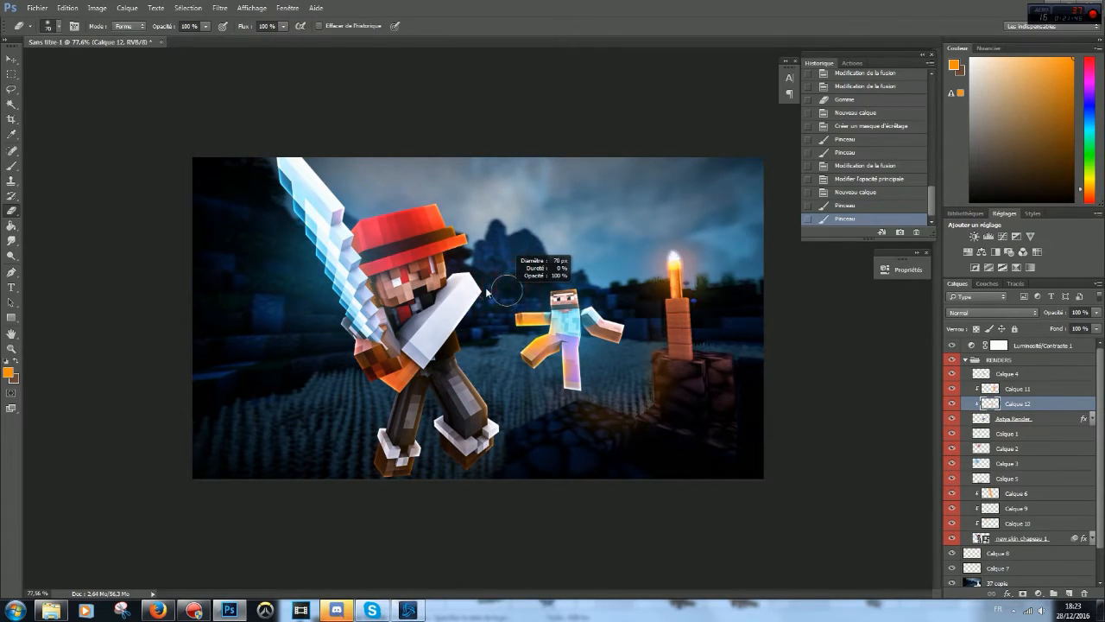
{"action": "scroll", "coordinate": [519, 313], "scroll_direction": "up", "scroll_amount": 7}
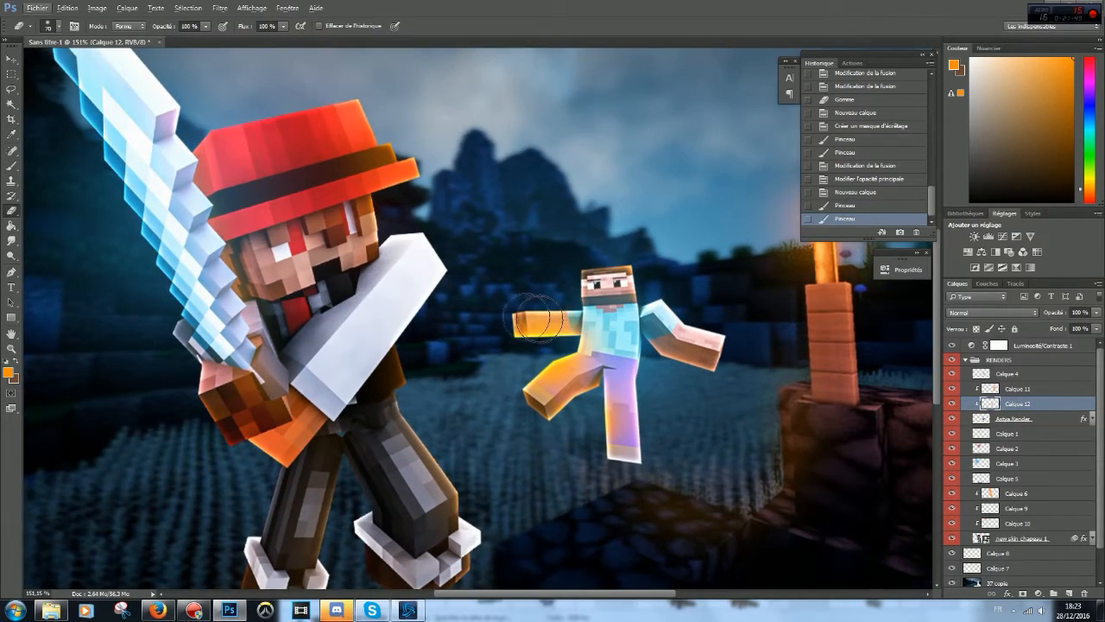
{"action": "left_click", "coordinate": [565, 298]}
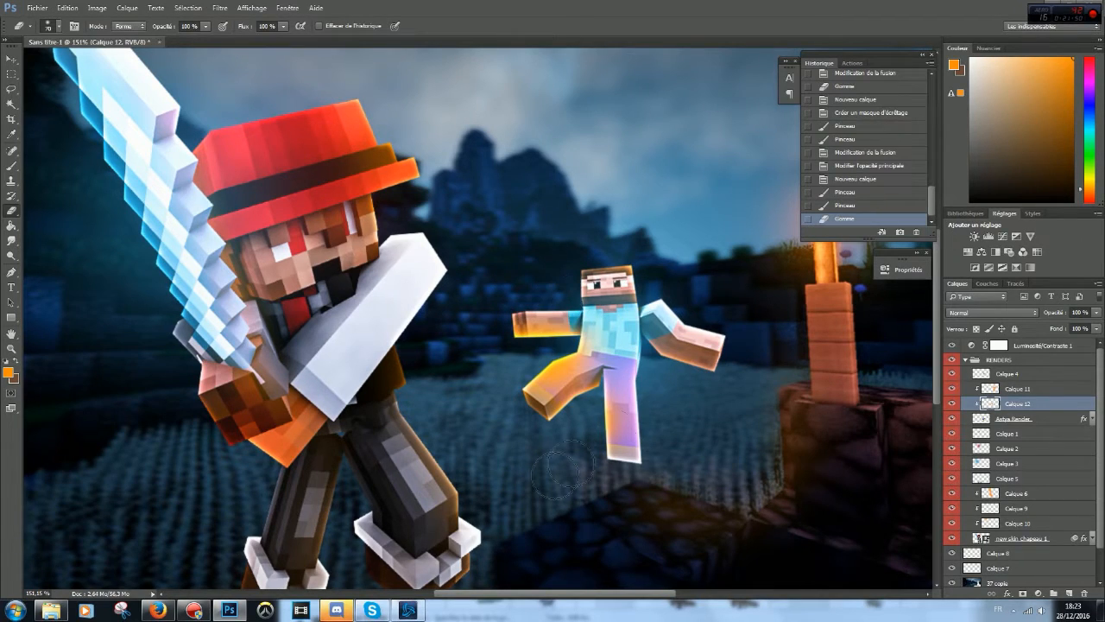
{"action": "mouse_move", "coordinate": [525, 374]}
{"action": "left_mouse_down"}
{"action": "mouse_move", "coordinate": [587, 349]}
{"action": "mouse_move", "coordinate": [488, 406]}
{"action": "mouse_move", "coordinate": [499, 380]}
{"action": "left_mouse_up"}
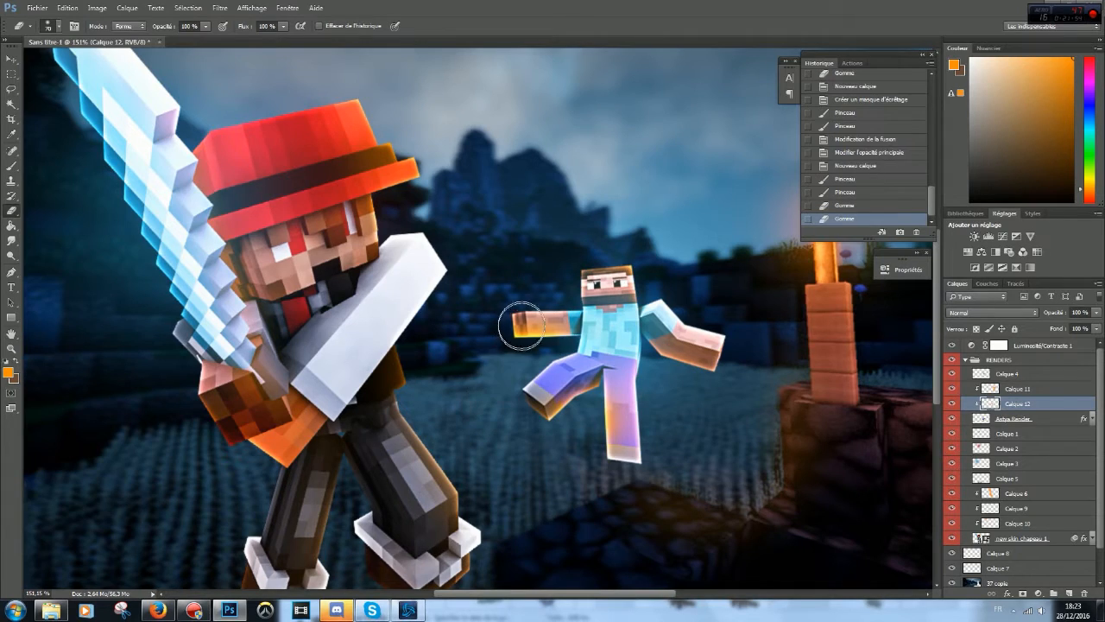
{"action": "left_click", "coordinate": [524, 307]}
Step: Erase the excess orange on the small character's straight leg and set Calque 12 to Superposition blending at 56% opacity
{"action": "left_click", "coordinate": [993, 311]}
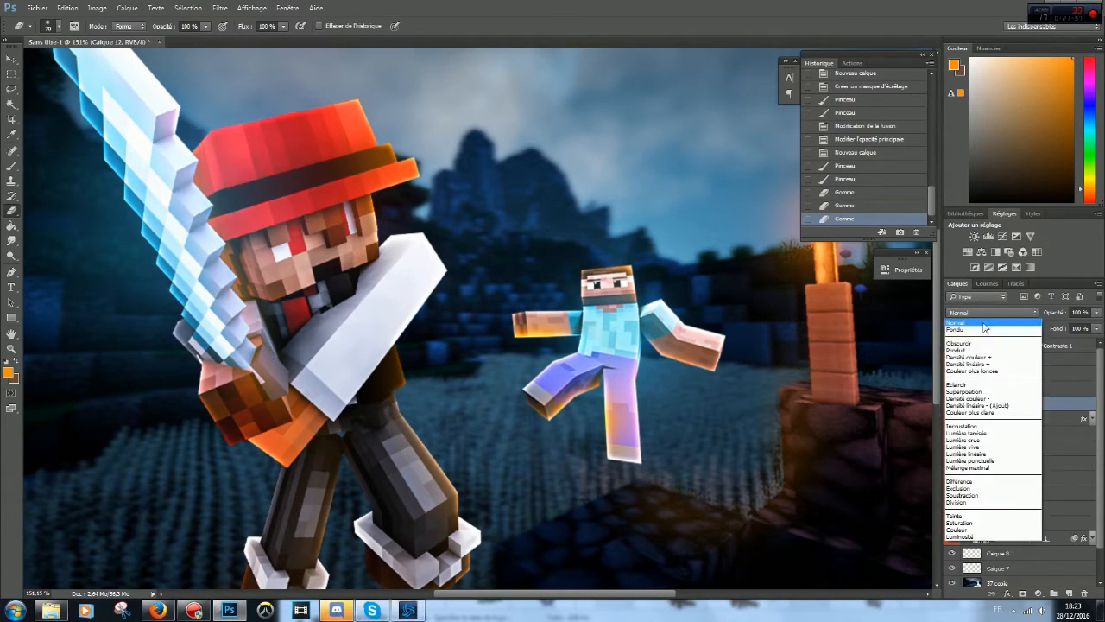
{"action": "left_click", "coordinate": [971, 388]}
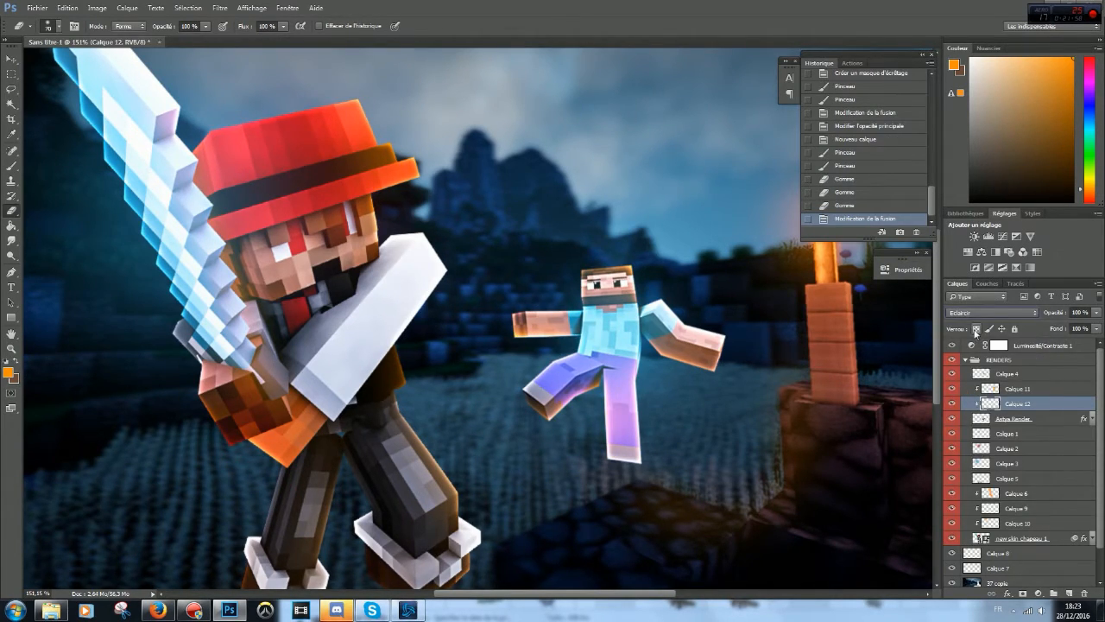
{"action": "left_click", "coordinate": [618, 376]}
{"action": "left_click", "coordinate": [979, 313]}
{"action": "key", "text": "Down"}
{"action": "key", "text": "Return"}
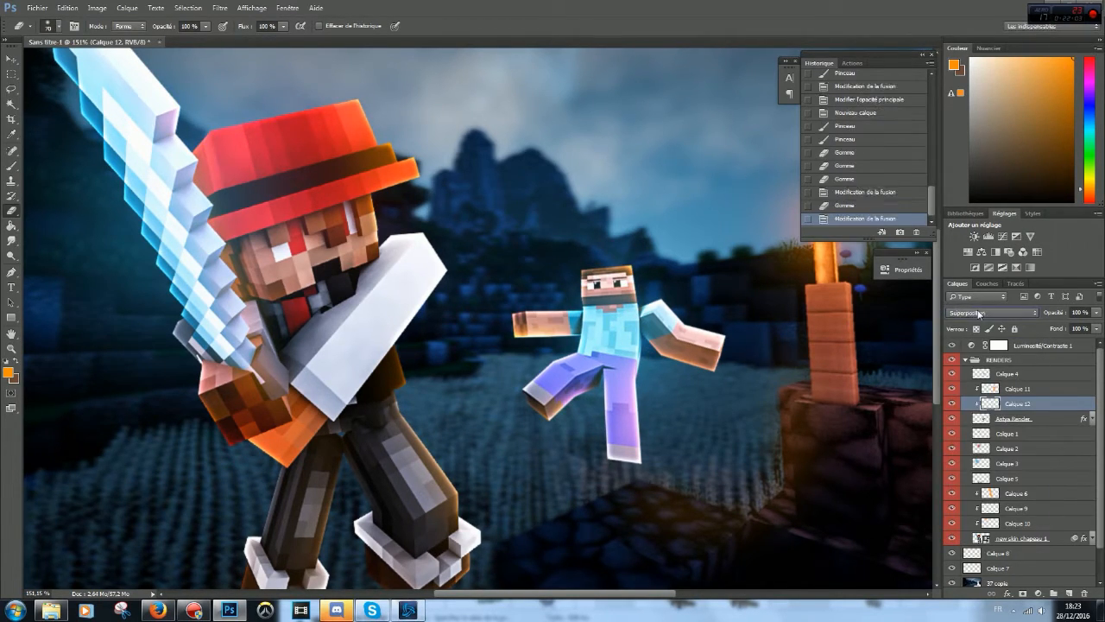
{"action": "left_click", "coordinate": [1095, 316]}
{"action": "left_click_drag", "start_coordinate": [1095, 325], "coordinate": [1070, 328]}
{"action": "key", "text": "ctrl+0"}
{"action": "key", "text": "alt"}
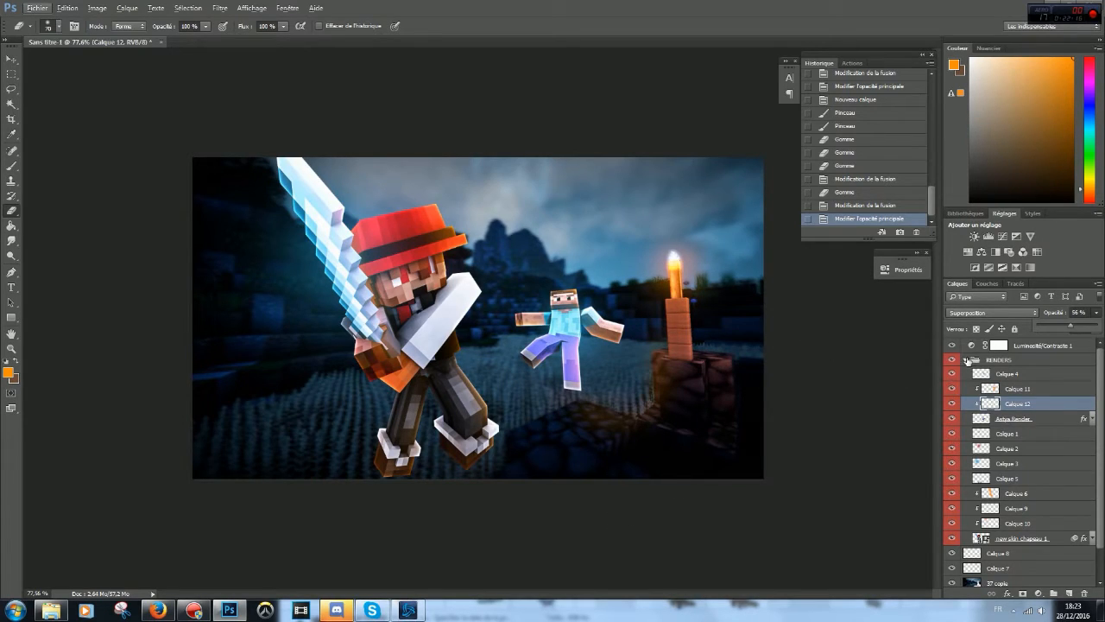
Step: Duplicate the large character's render layer and the small character's render layer inside the RENDERS group
{"action": "left_click", "coordinate": [989, 357]}
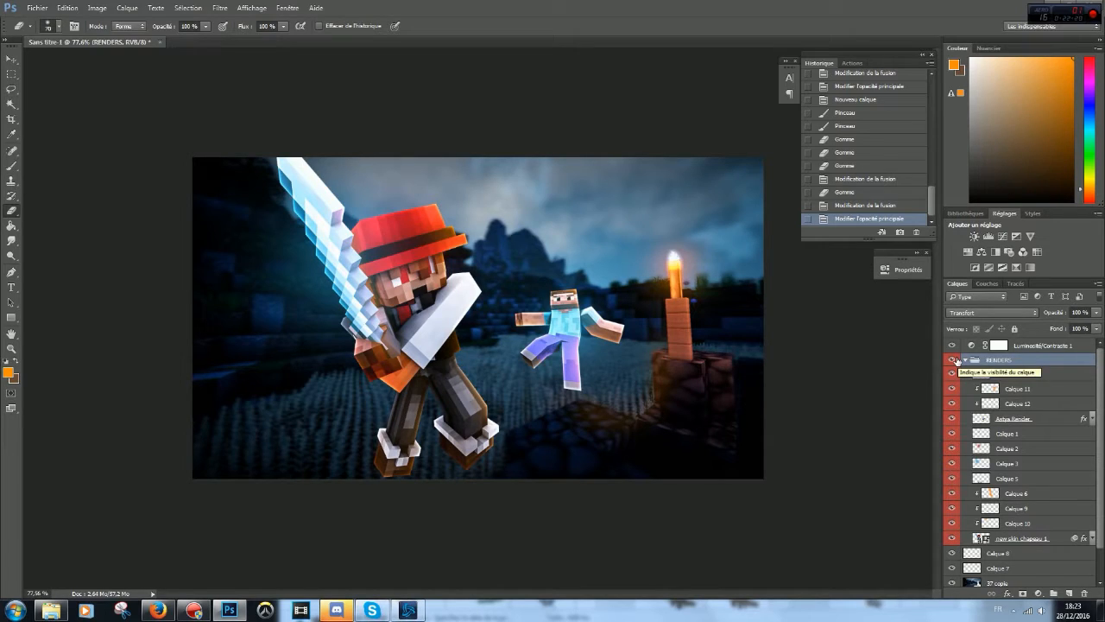
{"action": "left_click", "coordinate": [1026, 540]}
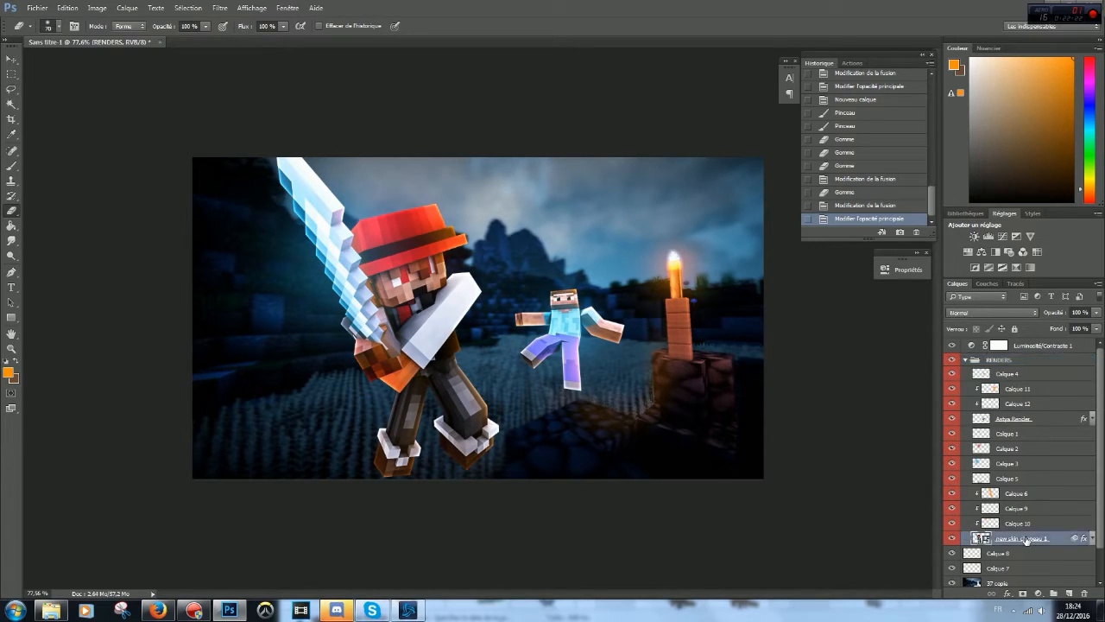
{"action": "key", "text": "ctrl+j"}
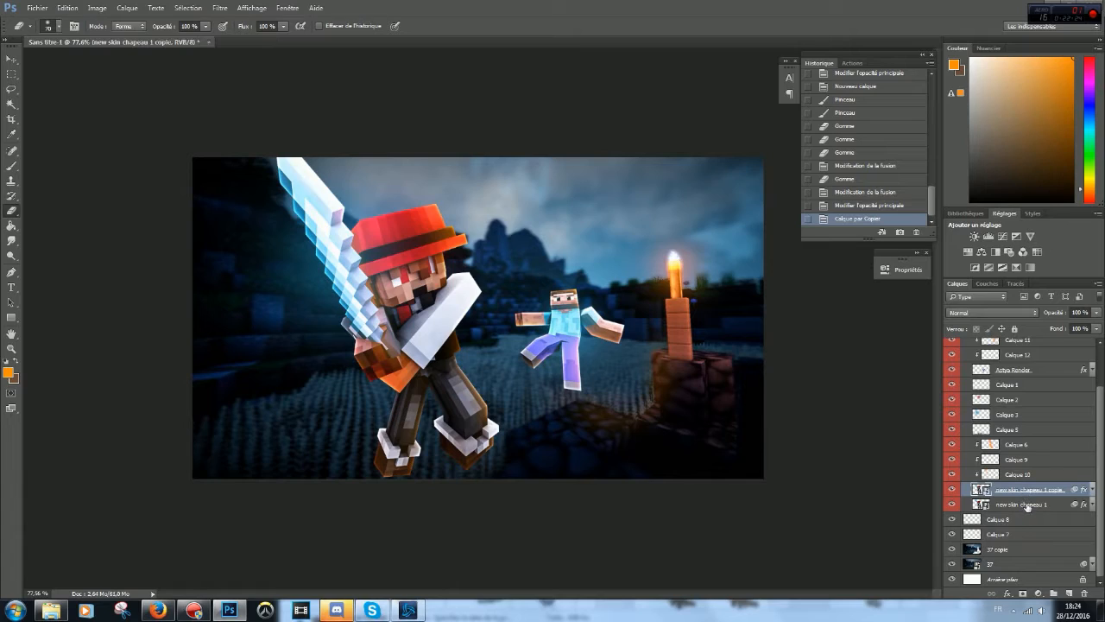
{"action": "left_click", "coordinate": [1019, 370]}
{"action": "key", "text": "ctrl+j"}
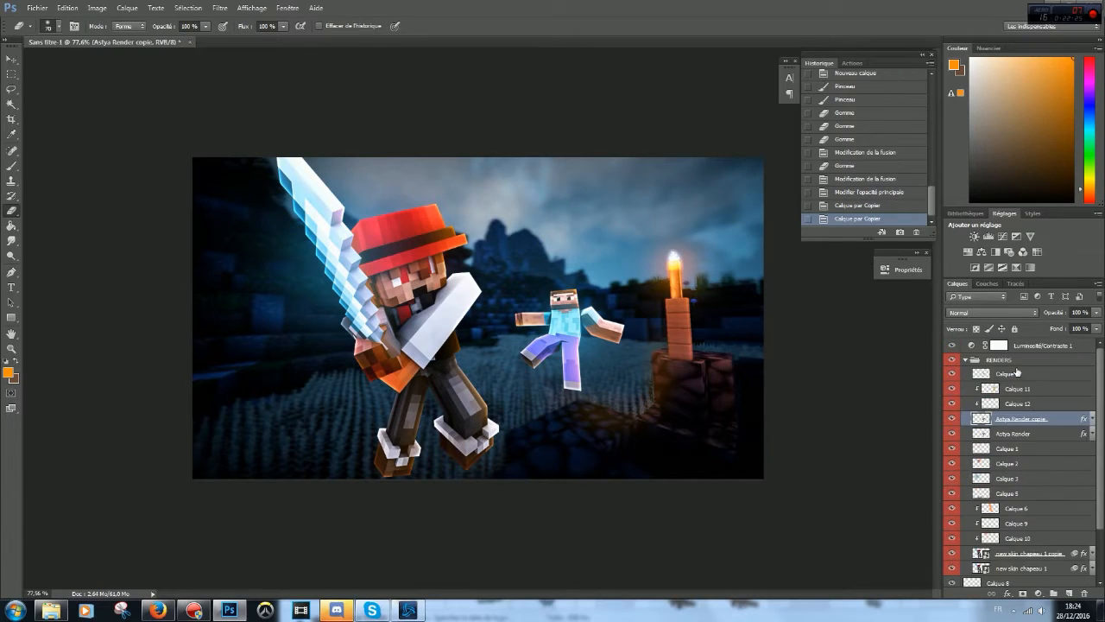
Step: Apply a directional blur (Flou directionnel) with a distance of 100 pixels to the small character's original render layer beneath its copy
{"action": "left_click", "coordinate": [1041, 433]}
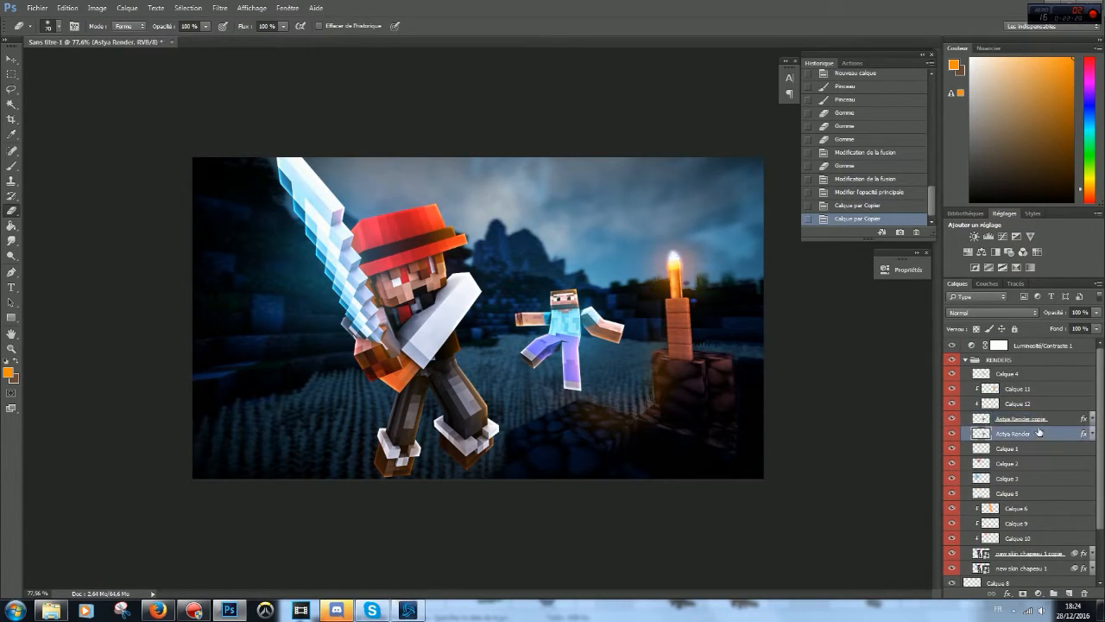
{"action": "left_click", "coordinate": [220, 8]}
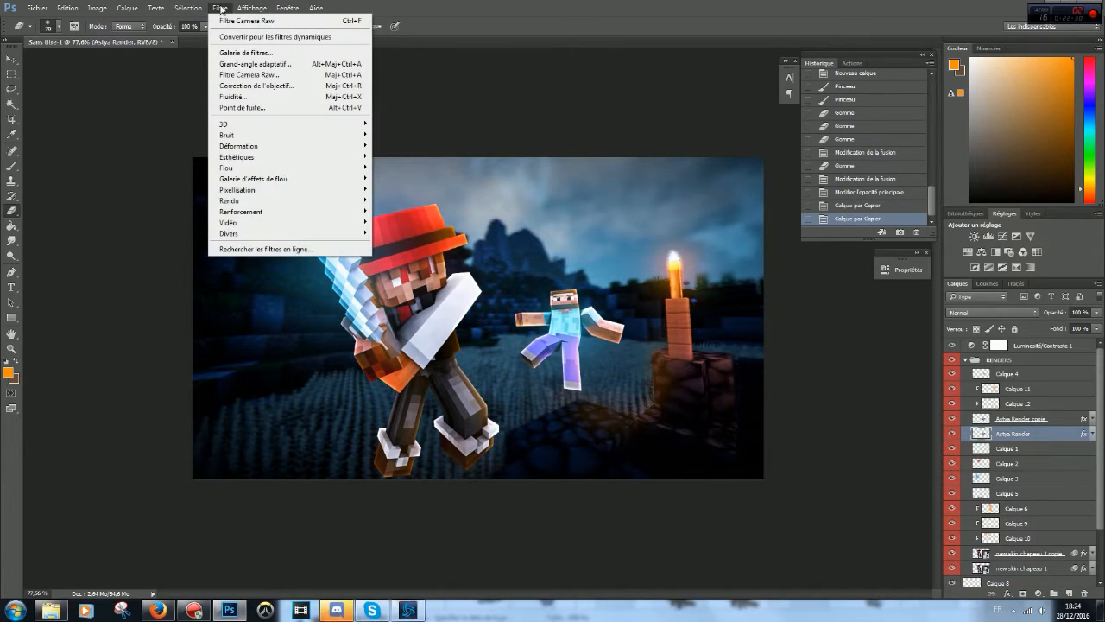
{"action": "mouse_move", "coordinate": [263, 171]}
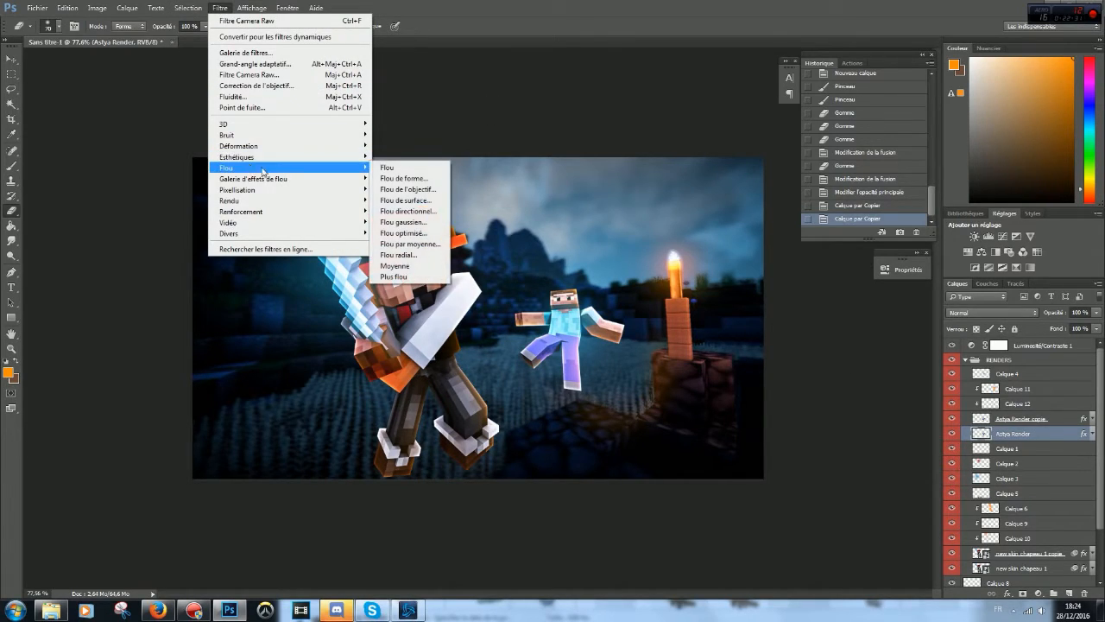
{"action": "left_click", "coordinate": [407, 213]}
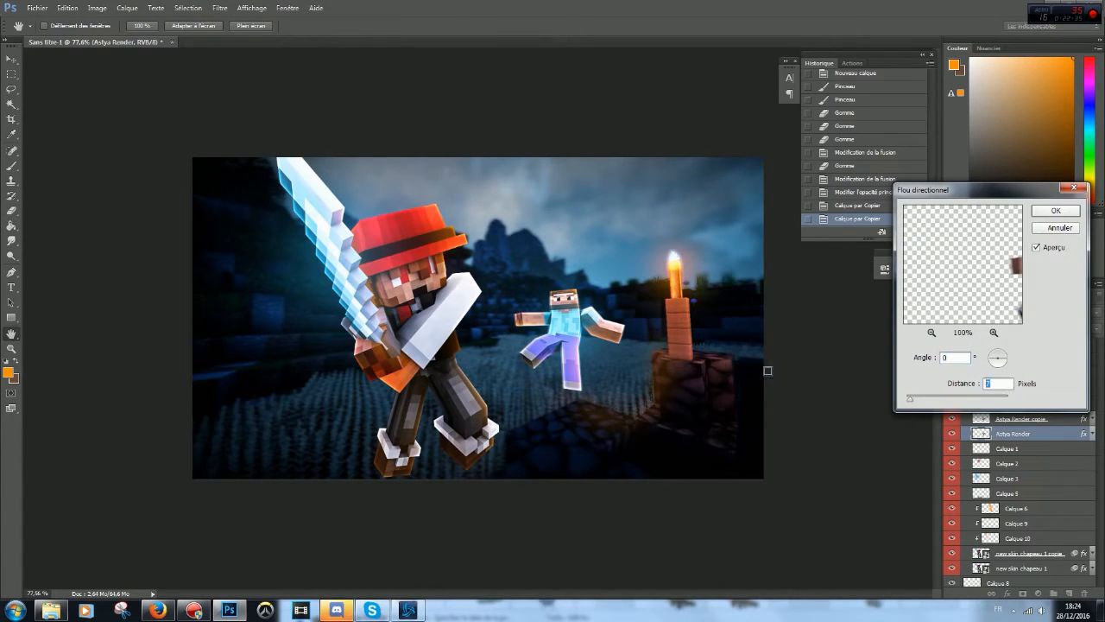
{"action": "type", "text": "100"}
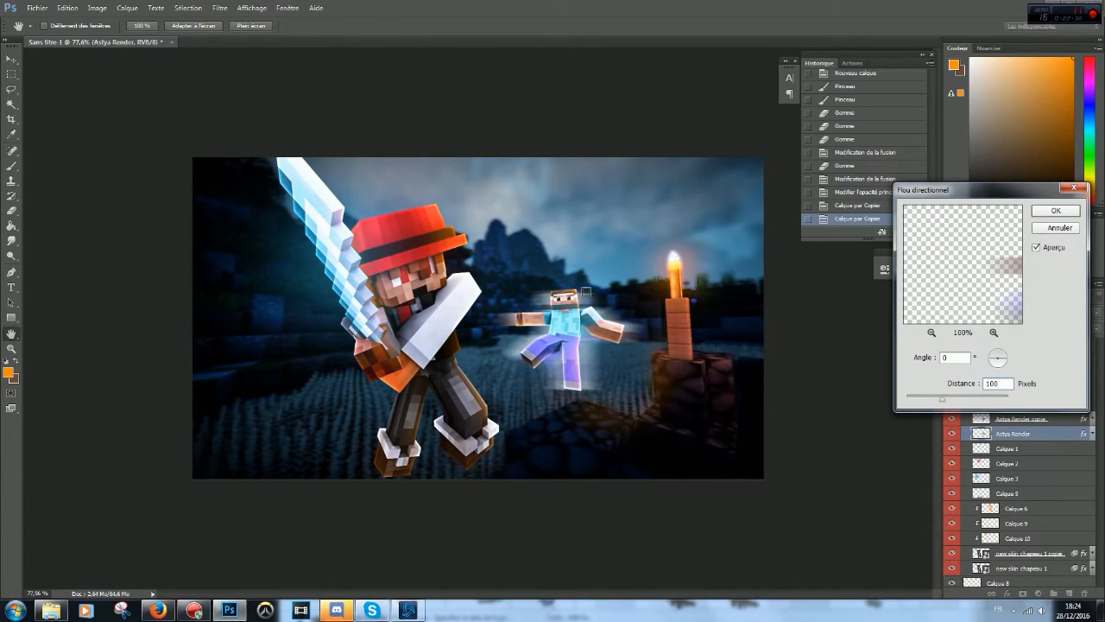
{"action": "left_click", "coordinate": [1046, 210]}
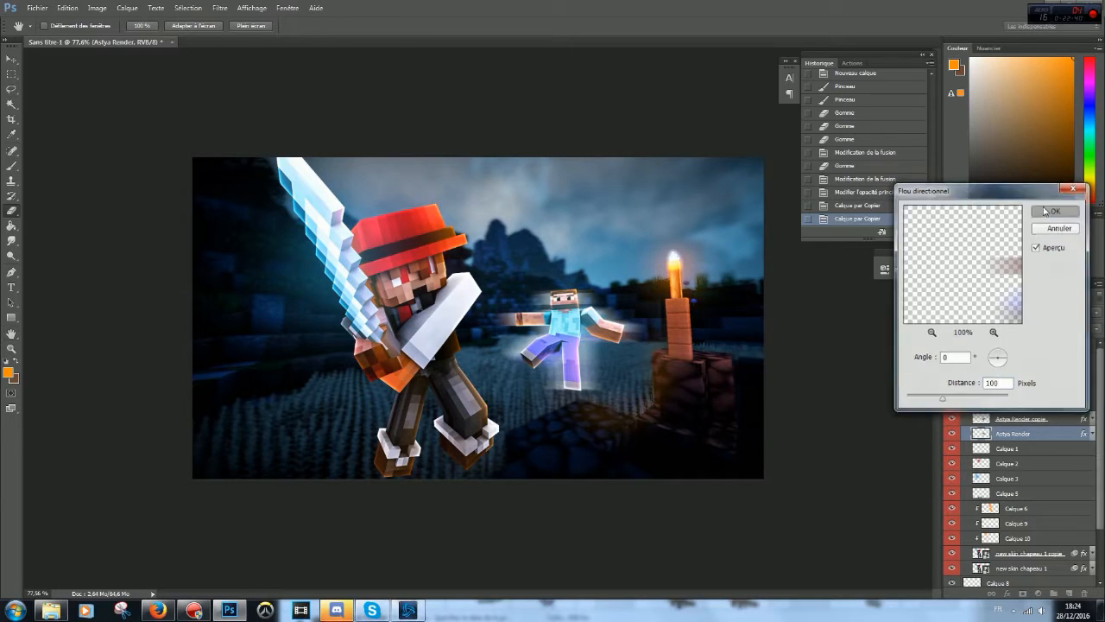
Step: Shift the blurred small-character layer to the left of the sharp figure and lower its opacity to 25%
{"action": "left_click", "coordinate": [11, 59]}
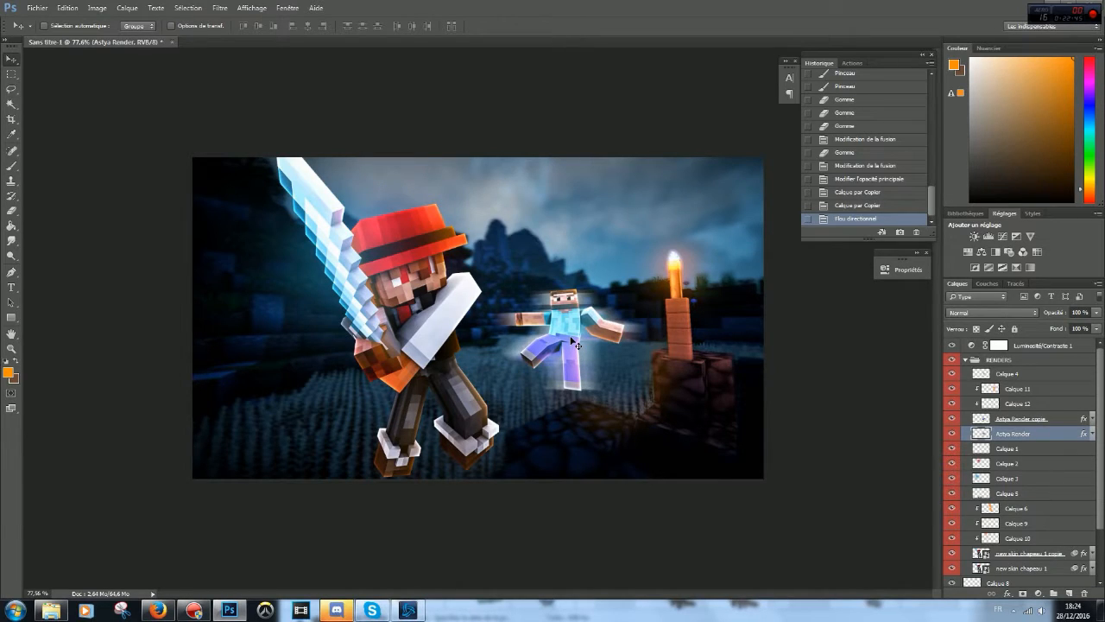
{"action": "left_click_drag", "start_coordinate": [566, 332], "coordinate": [525, 321]}
{"action": "left_click", "coordinate": [1097, 312]}
{"action": "left_click_drag", "start_coordinate": [1095, 325], "coordinate": [1052, 326]}
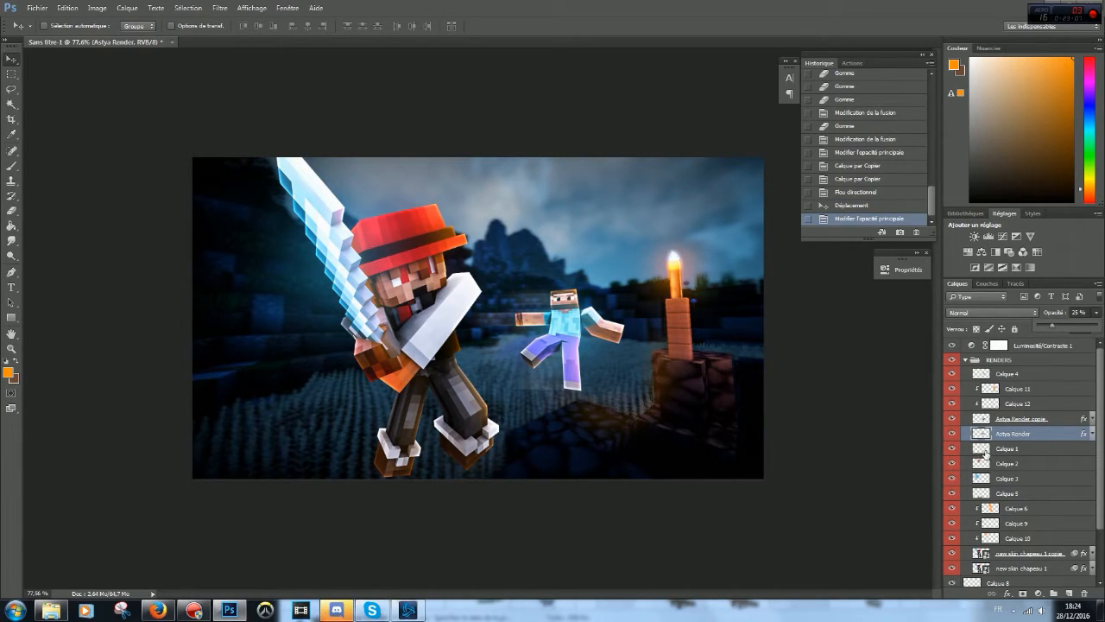
Step: Rotate the blurred small-character layer slightly counterclockwise, by about 2.5°, with a free transform
{"action": "key", "text": "ctrl+t"}
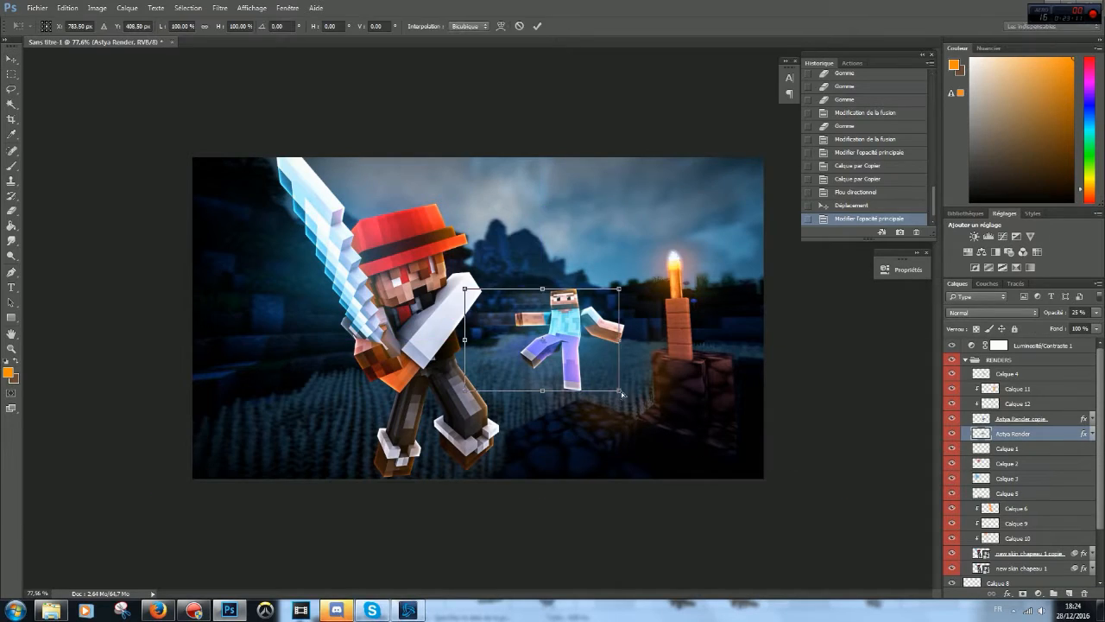
{"action": "left_click_drag", "start_coordinate": [669, 378], "coordinate": [672, 375]}
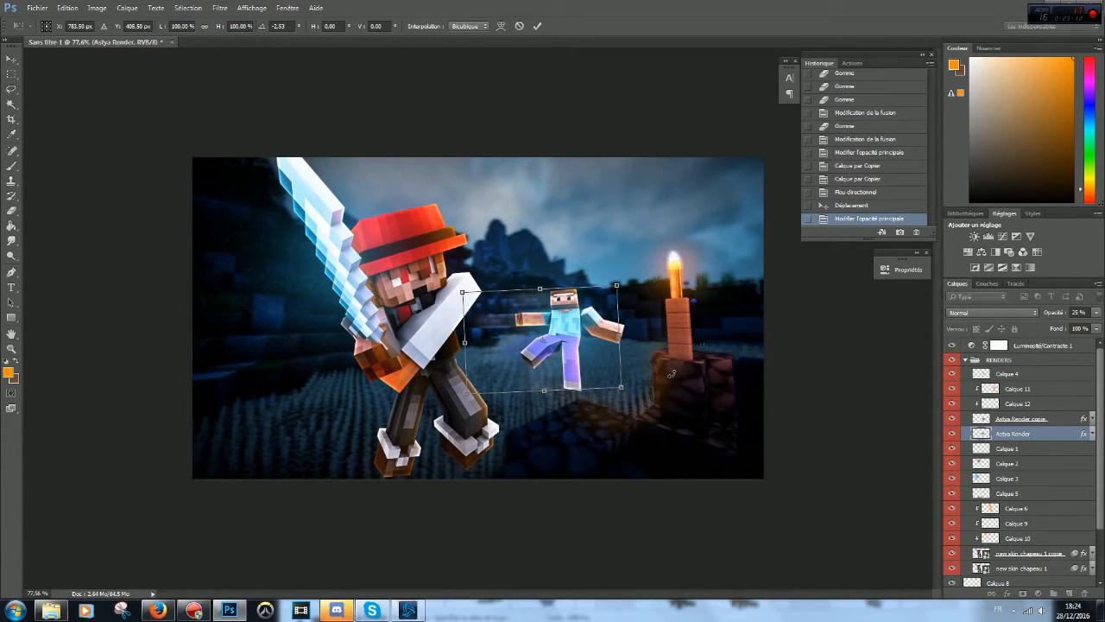
{"action": "key", "text": "Return"}
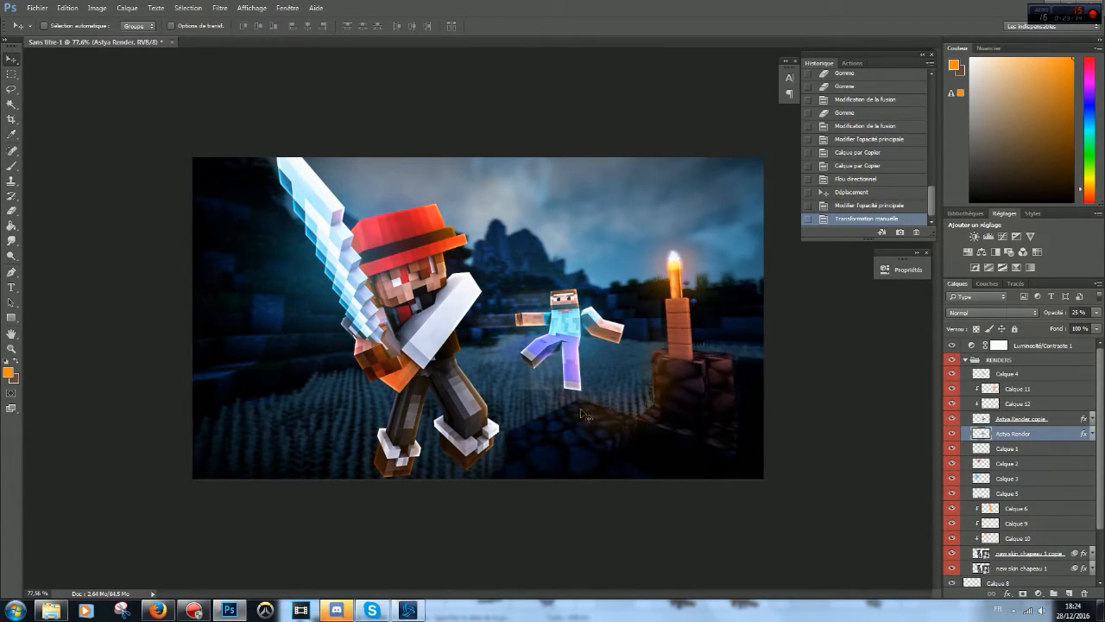
Step: Apply a directional blur with a distance of 170 pixels to the large character's original render layer beneath its copy
{"action": "scroll", "coordinate": [1049, 484], "scroll_direction": "down", "scroll_amount": 2}
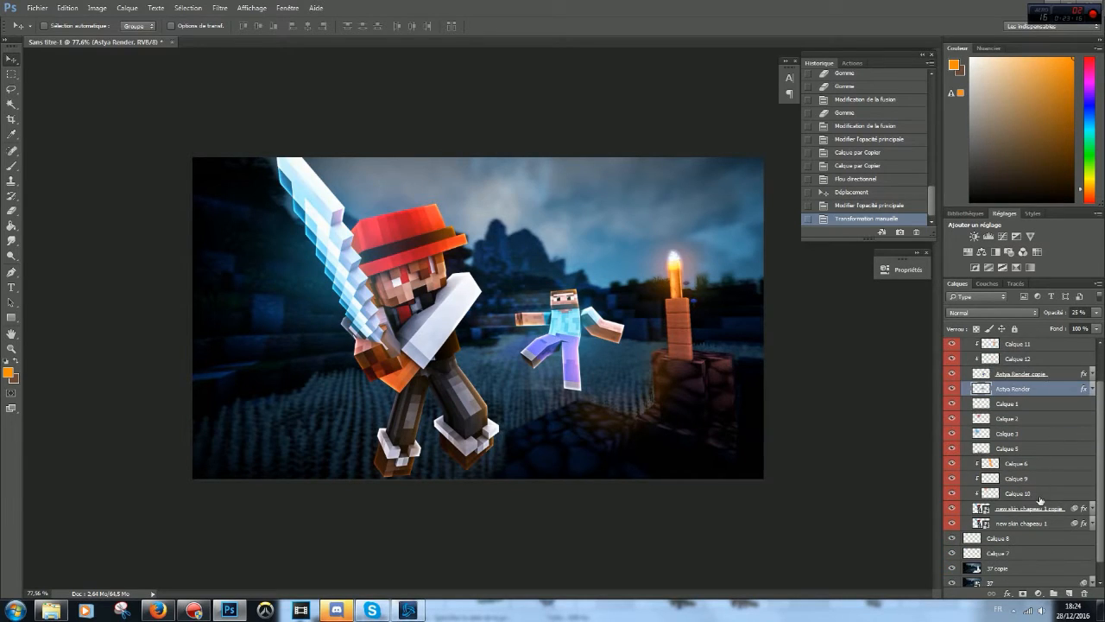
{"action": "left_click", "coordinate": [1047, 523]}
{"action": "left_click", "coordinate": [219, 7]}
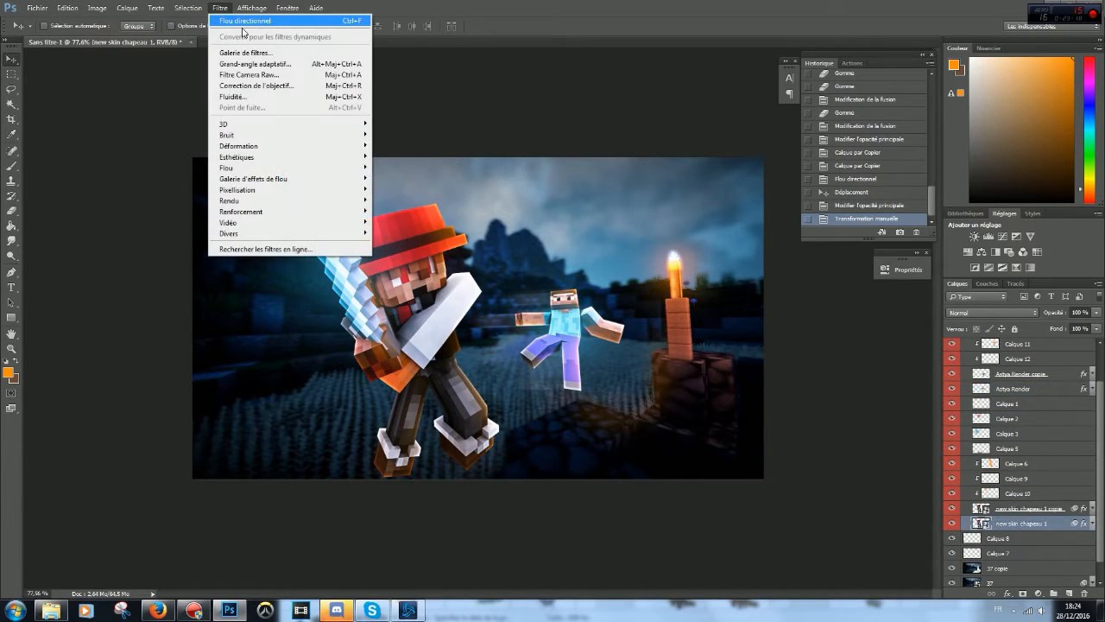
{"action": "left_click", "coordinate": [246, 24]}
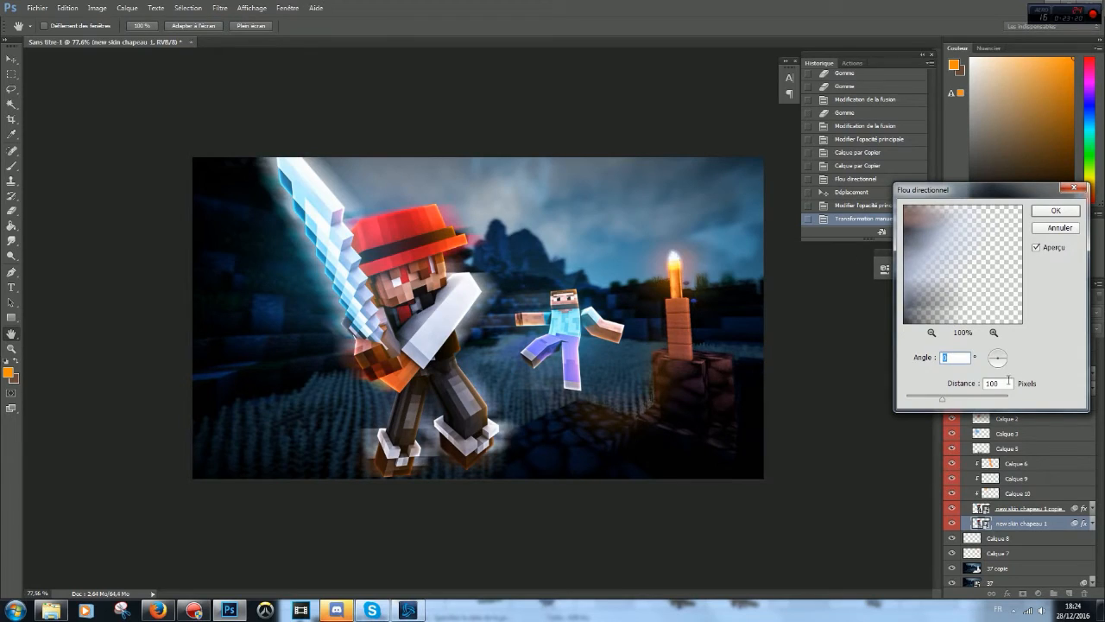
{"action": "left_click_drag", "start_coordinate": [998, 384], "coordinate": [961, 387]}
{"action": "type", "text": "170"}
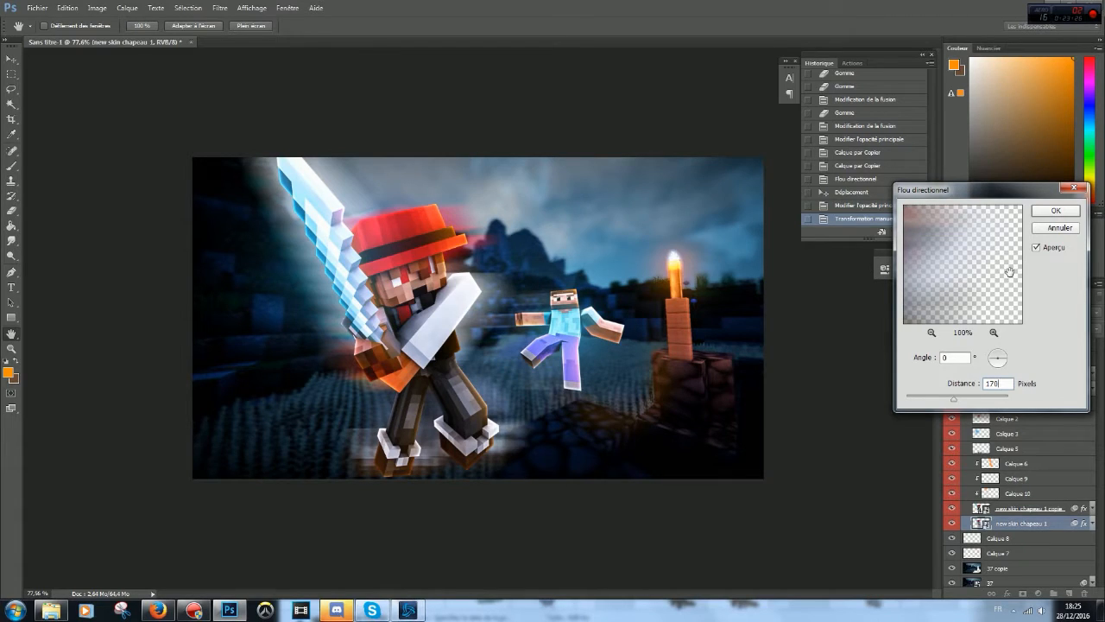
{"action": "key", "text": "Return"}
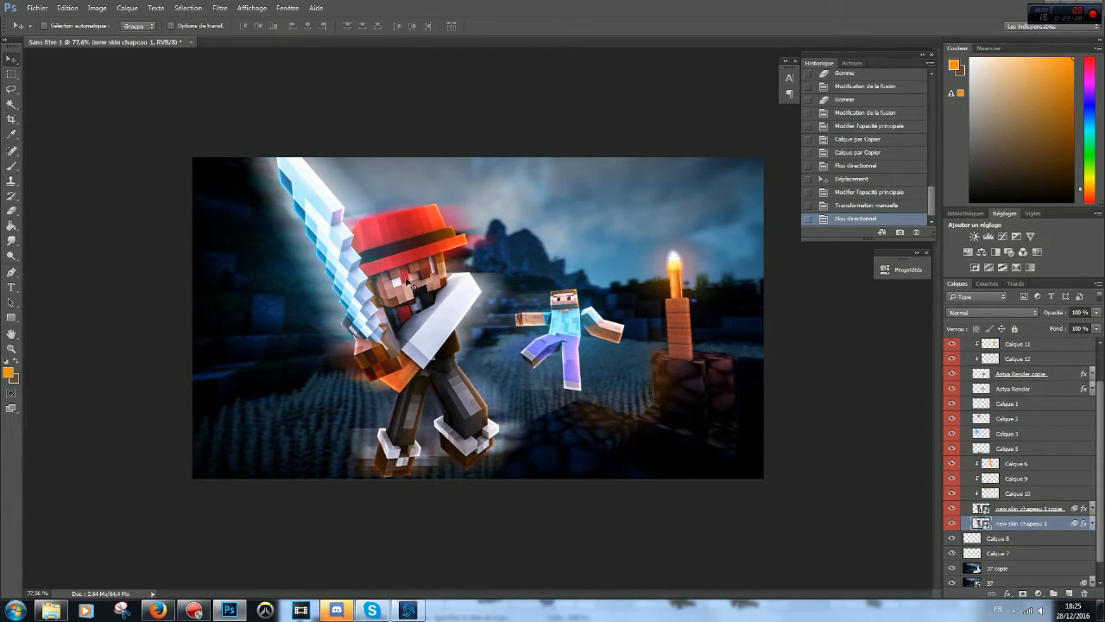
Step: Shift the blurred large-character layer to the left of the sharp figure and lower its opacity to 14%
{"action": "left_click_drag", "start_coordinate": [436, 311], "coordinate": [393, 319]}
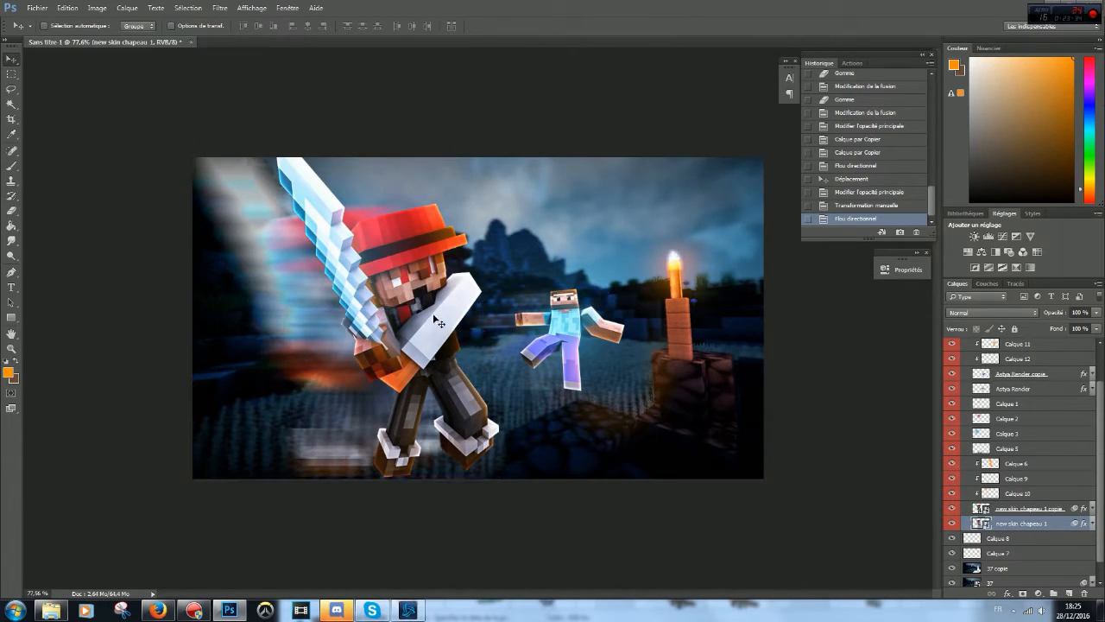
{"action": "left_click_drag", "start_coordinate": [1097, 315], "coordinate": [1034, 327]}
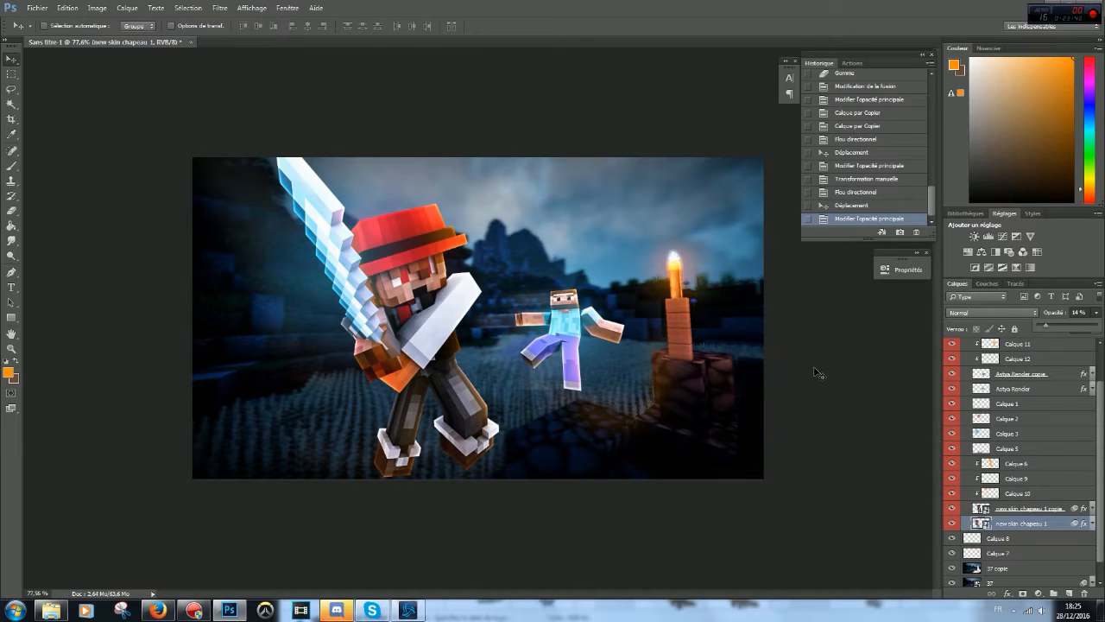
{"action": "left_click", "coordinate": [1035, 510]}
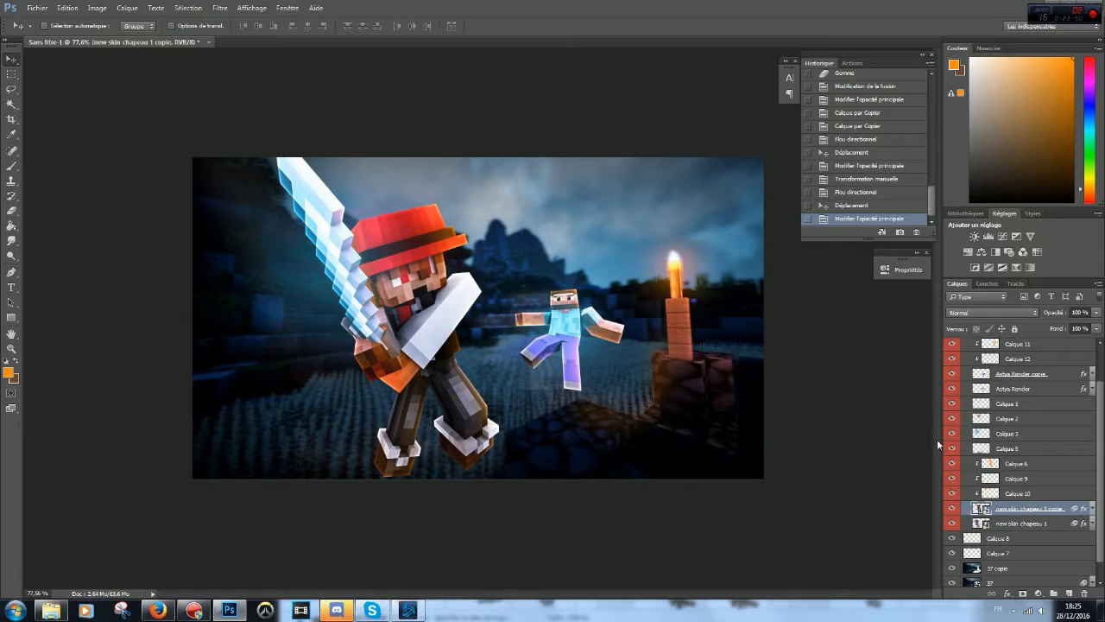
{"action": "scroll", "coordinate": [1026, 431], "scroll_direction": "up", "scroll_amount": 2}
{"action": "left_click", "coordinate": [1008, 420]}
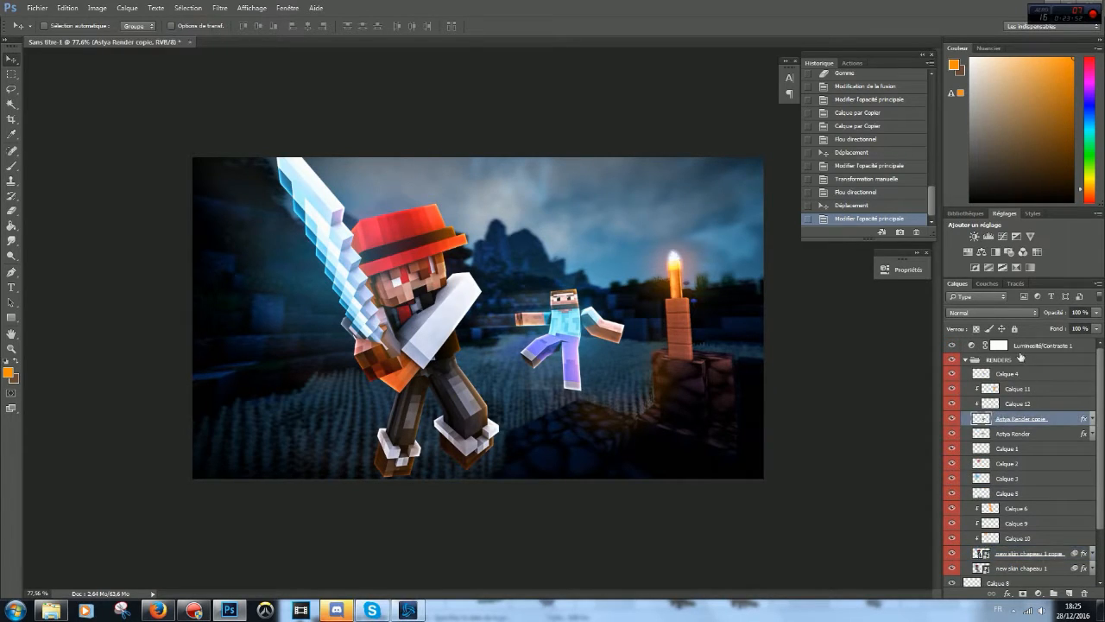
{"action": "left_click", "coordinate": [1004, 434]}
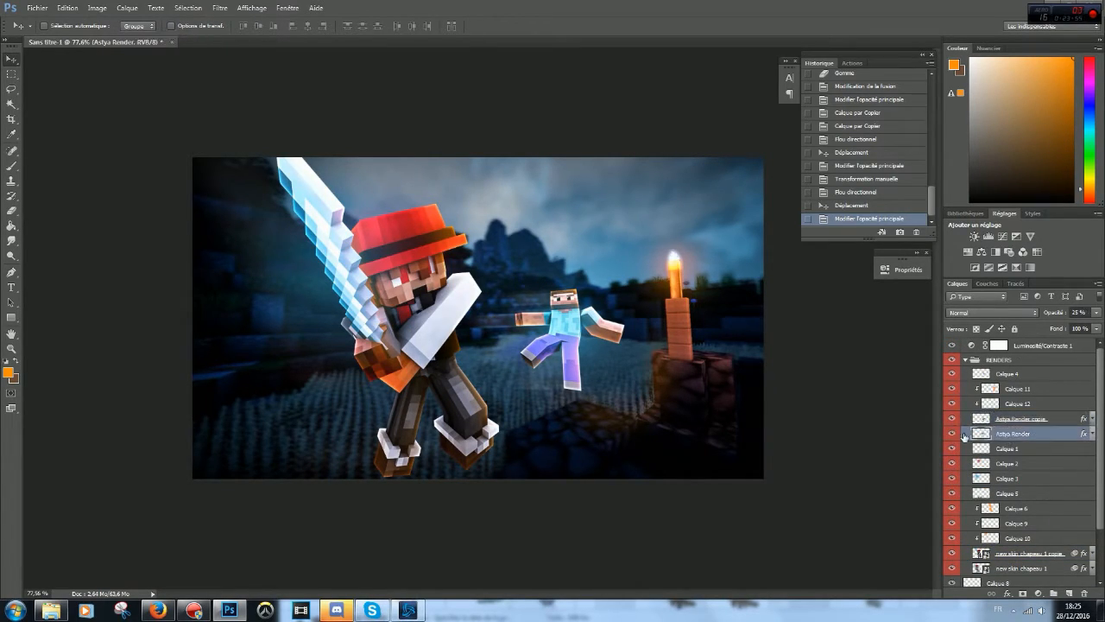
{"action": "left_click", "coordinate": [1016, 420]}
{"action": "left_click", "coordinate": [1015, 389]}
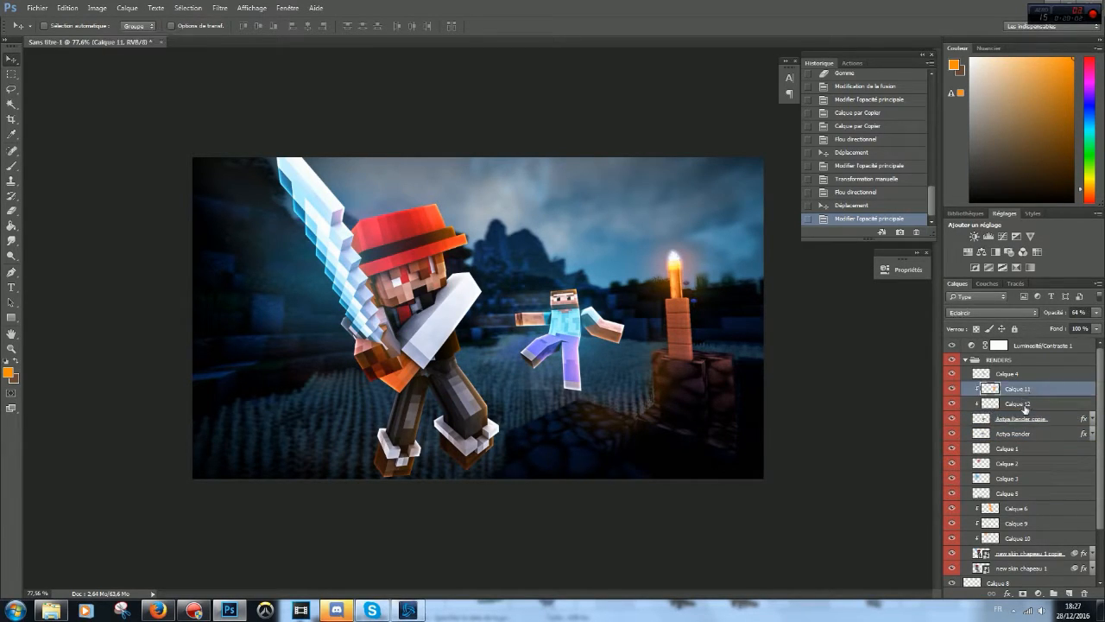
Step: Merge the small character's sharp render copy with its two clipped lighting layers, Calque 11 and Calque 12
{"action": "left_click", "coordinate": [1037, 433]}
{"action": "left_click", "coordinate": [1040, 421]}
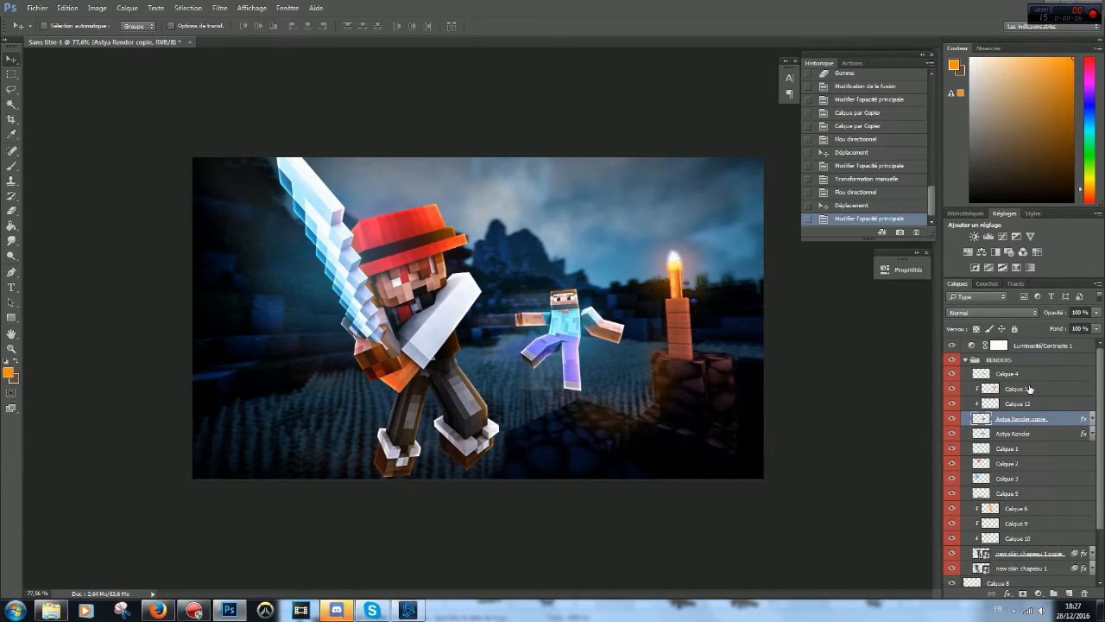
{"action": "left_click", "coordinate": [1008, 392]}
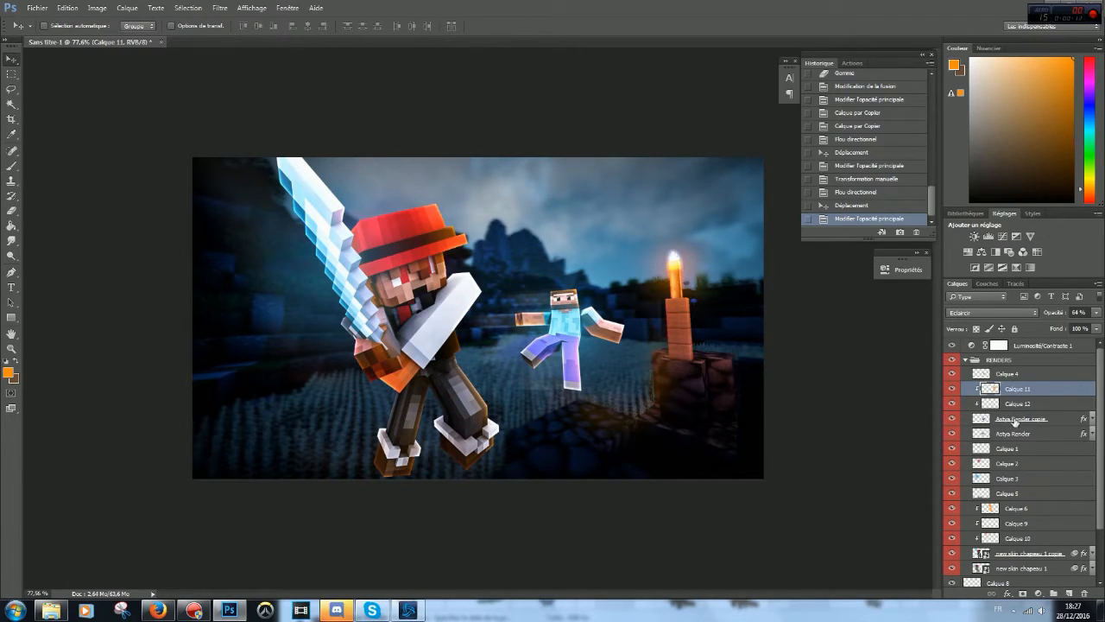
{"action": "left_click", "coordinate": [1055, 420], "text": "shift"}
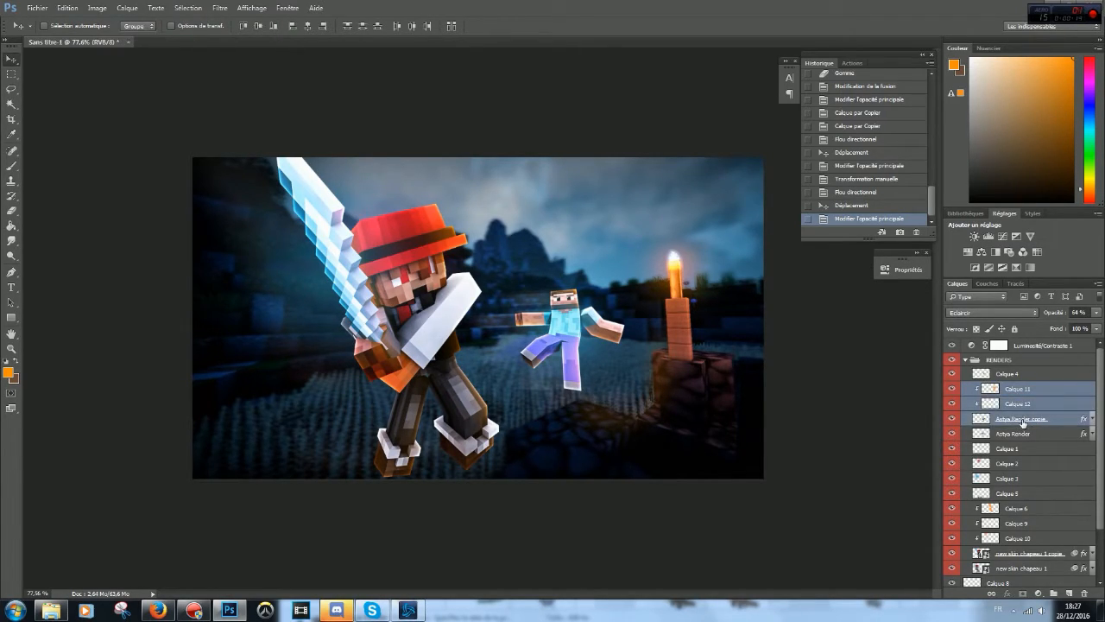
{"action": "key", "text": "ctrl+e"}
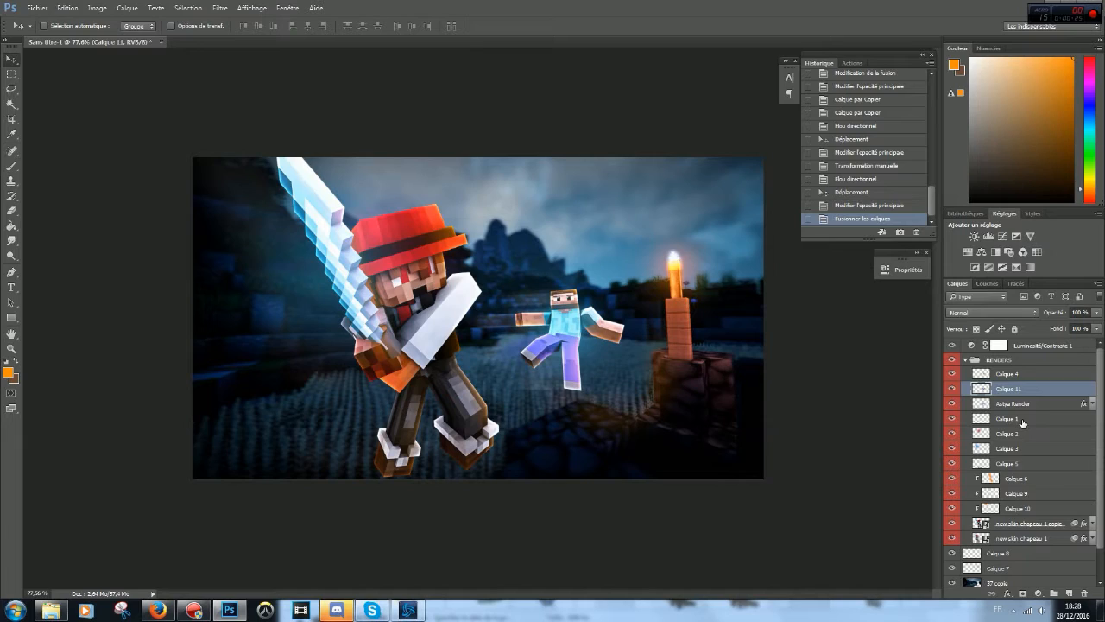
Step: Merge the large character's render copy with its clipped layers Calque 6, 9 and 10, and duplicate the merged layer
{"action": "scroll", "coordinate": [1023, 422], "scroll_direction": "down", "scroll_amount": 1}
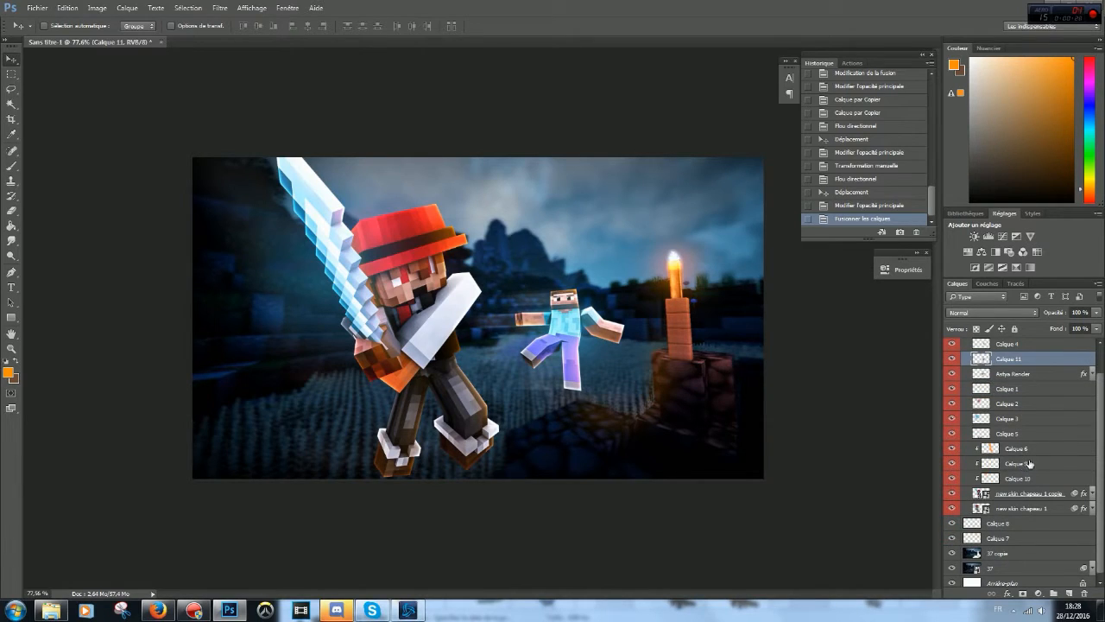
{"action": "left_click", "coordinate": [1032, 456]}
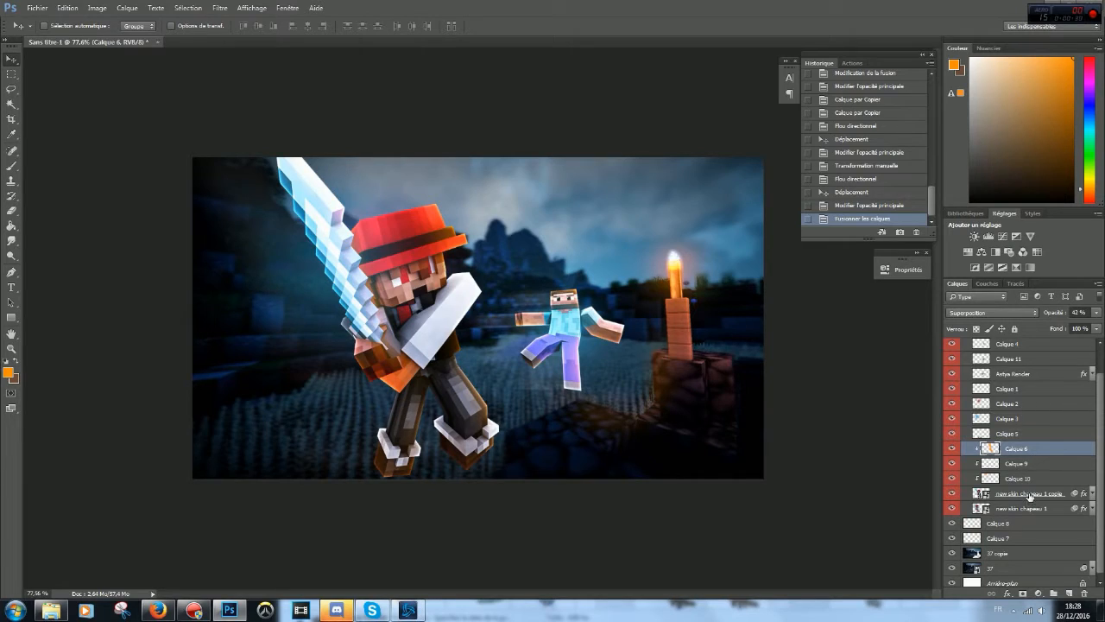
{"action": "left_click", "coordinate": [1029, 481], "text": "shift"}
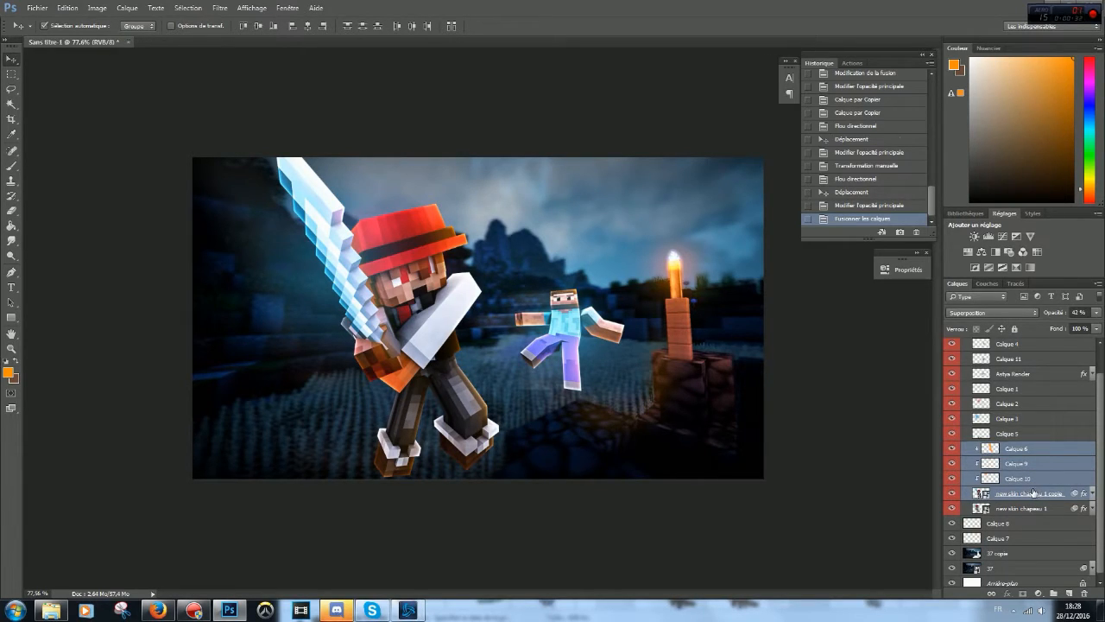
{"action": "key", "text": "ctrl+e"}
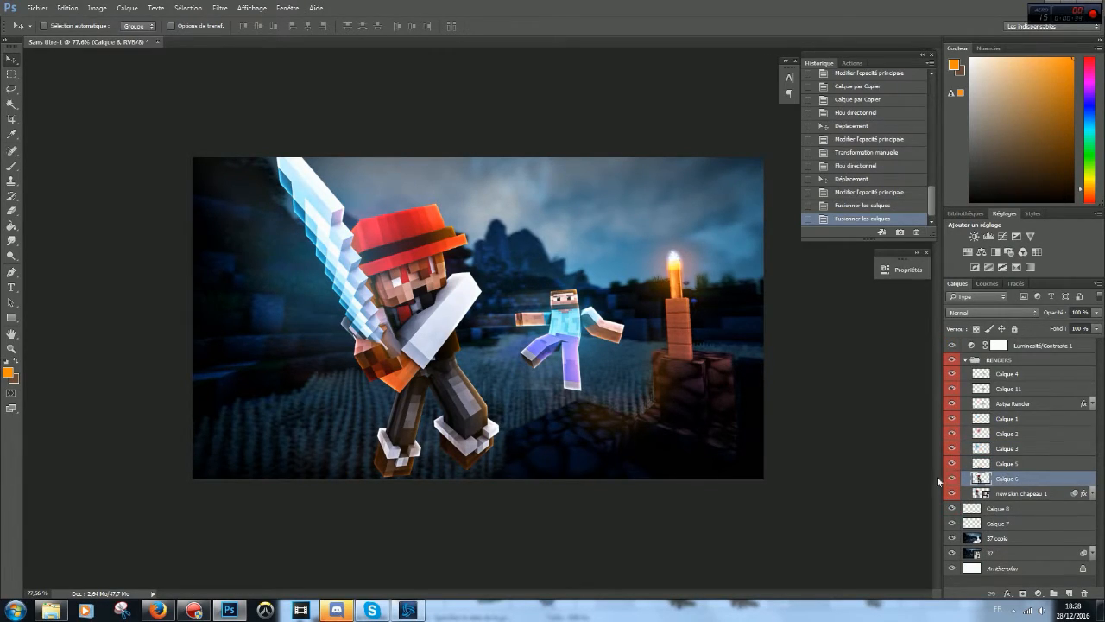
{"action": "key", "text": "ctrl+j"}
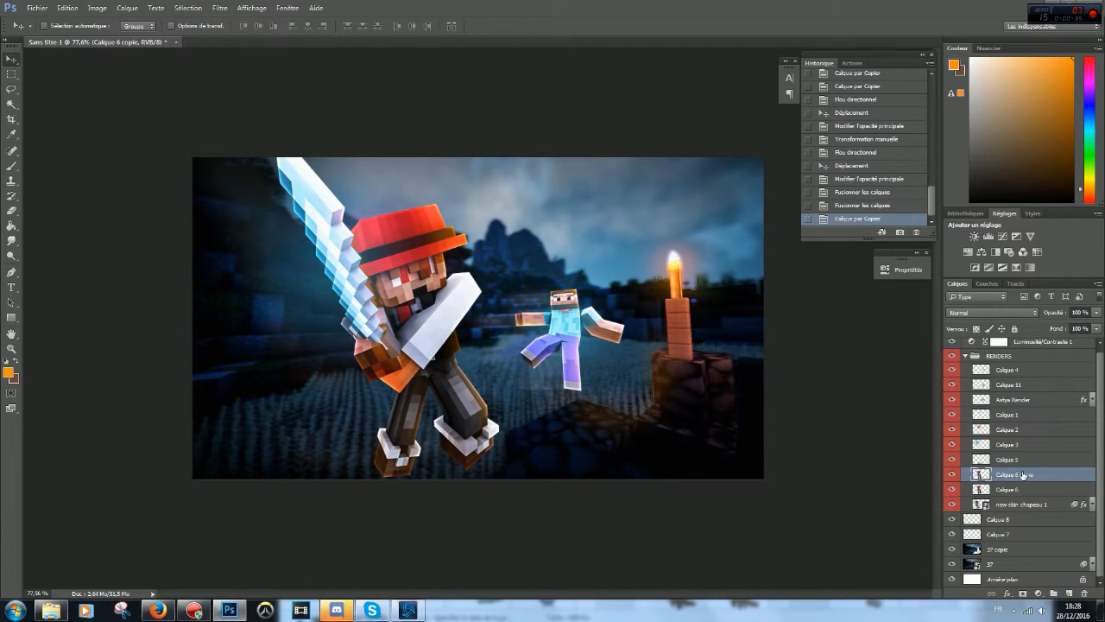
{"action": "left_click", "coordinate": [1035, 401]}
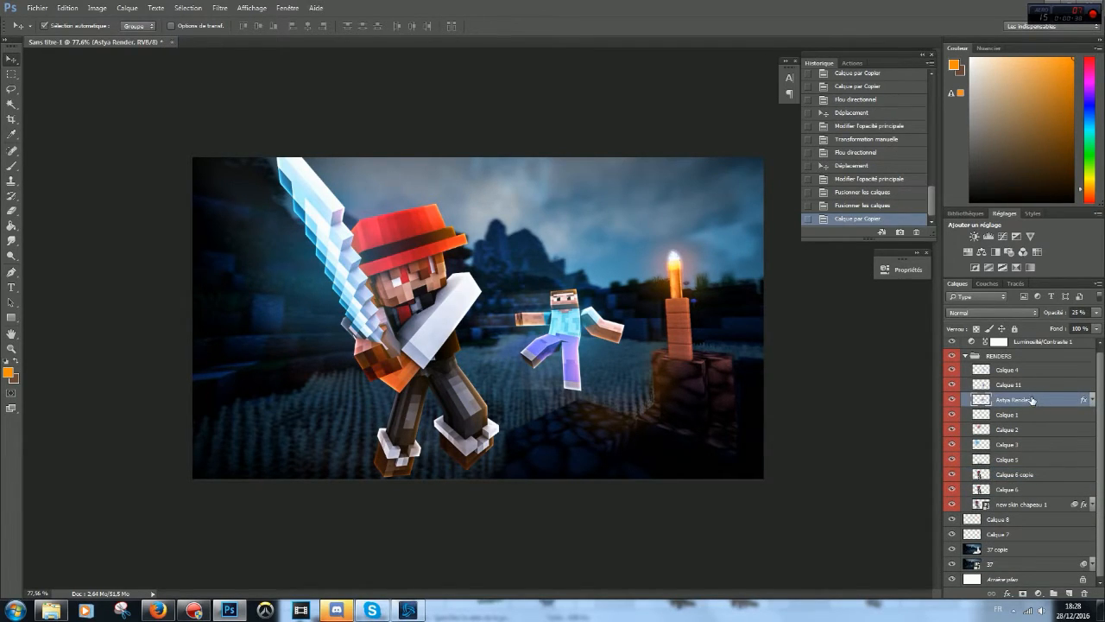
{"action": "key", "text": "ctrl+j"}
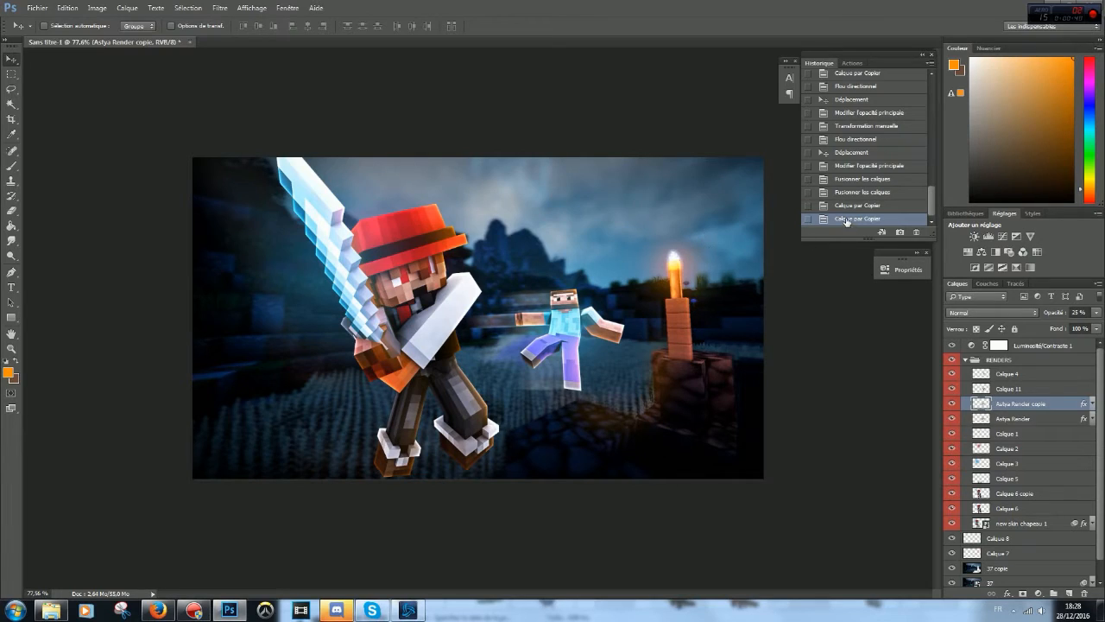
{"action": "key", "text": "ctrl+z"}
Step: Duplicate the small character's merged layer, Calque 11
{"action": "left_click", "coordinate": [1021, 386]}
{"action": "left_click", "coordinate": [952, 384]}
{"action": "left_click", "coordinate": [952, 384]}
{"action": "key", "text": "ctrl+j"}
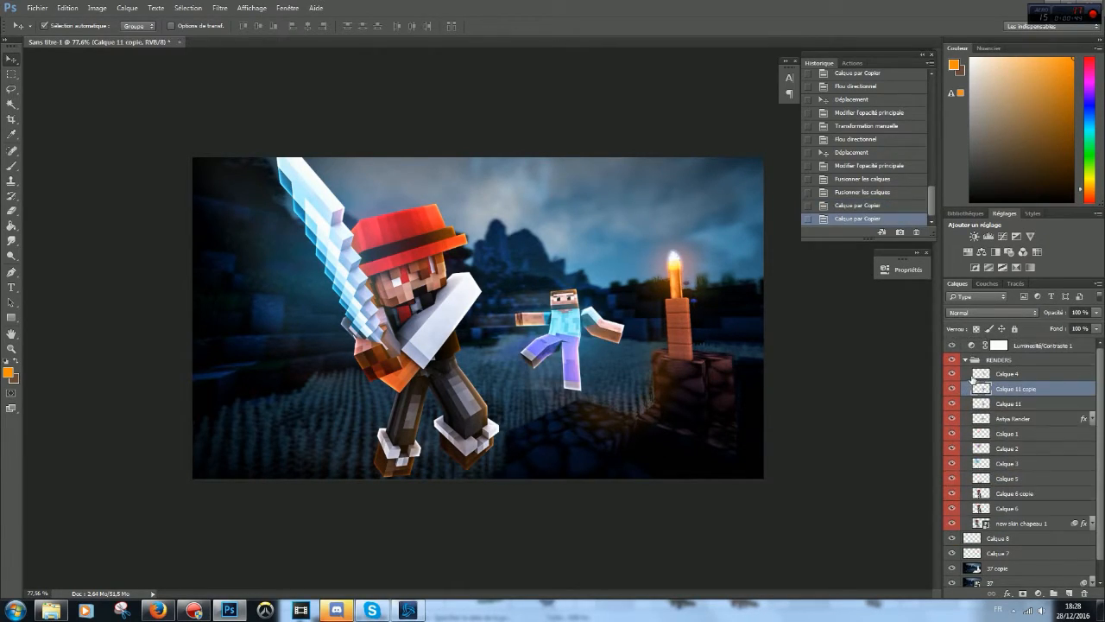
Step: Apply a directional blur with a 0° angle and a distance of 6 pixels to the small character's duplicate layer
{"action": "left_click", "coordinate": [219, 8]}
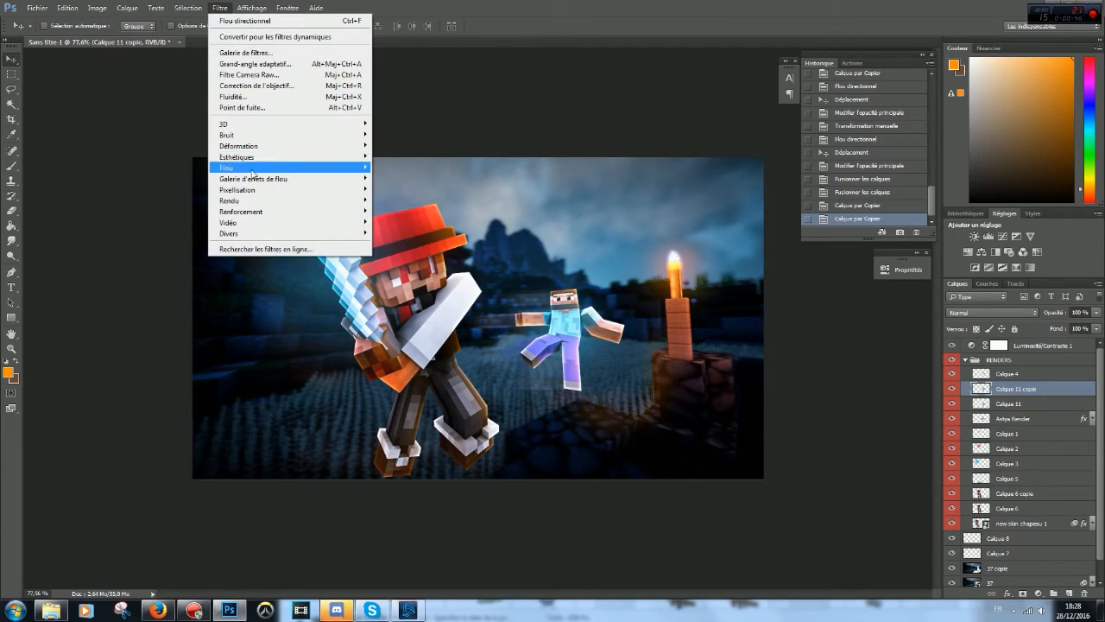
{"action": "mouse_move", "coordinate": [253, 169]}
{"action": "left_click", "coordinate": [389, 214]}
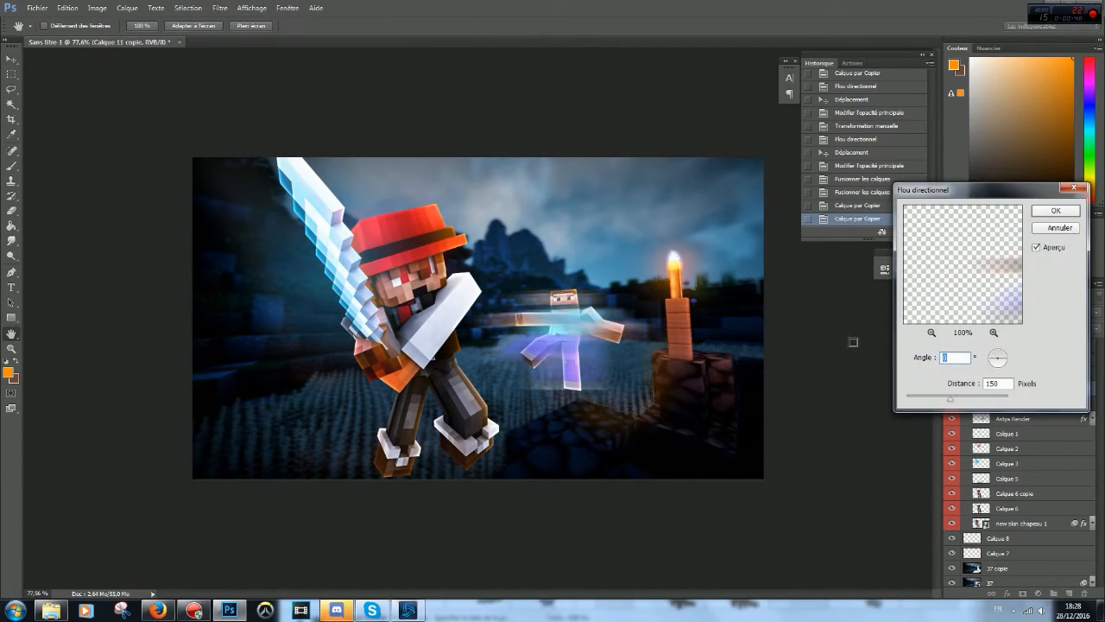
{"action": "key", "text": "Tab"}
{"action": "type", "text": "7"}
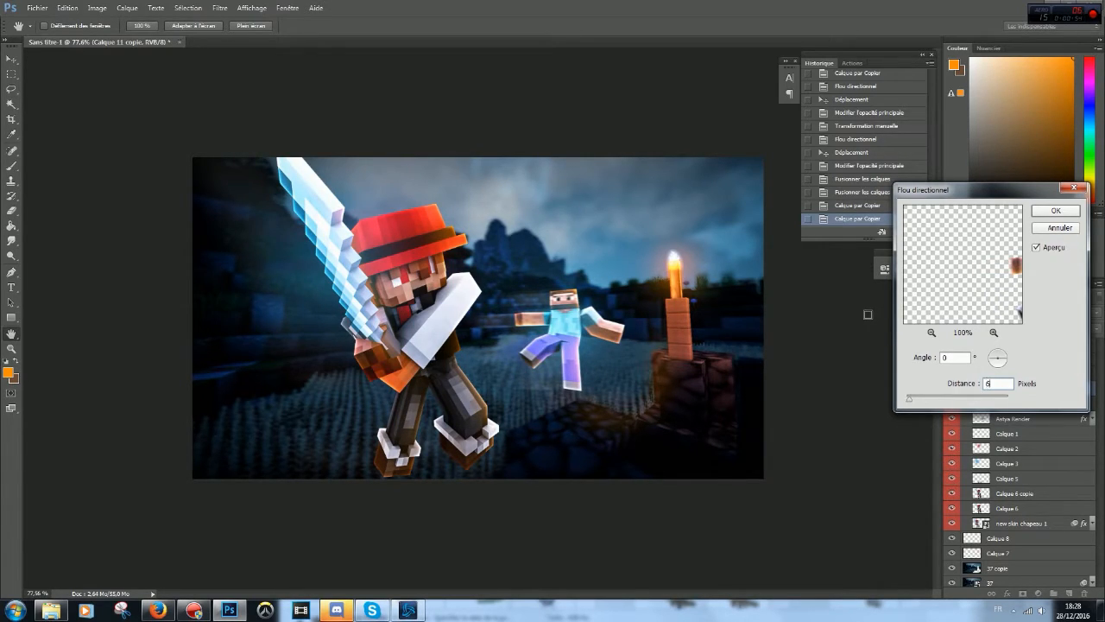
{"action": "key", "text": "Return"}
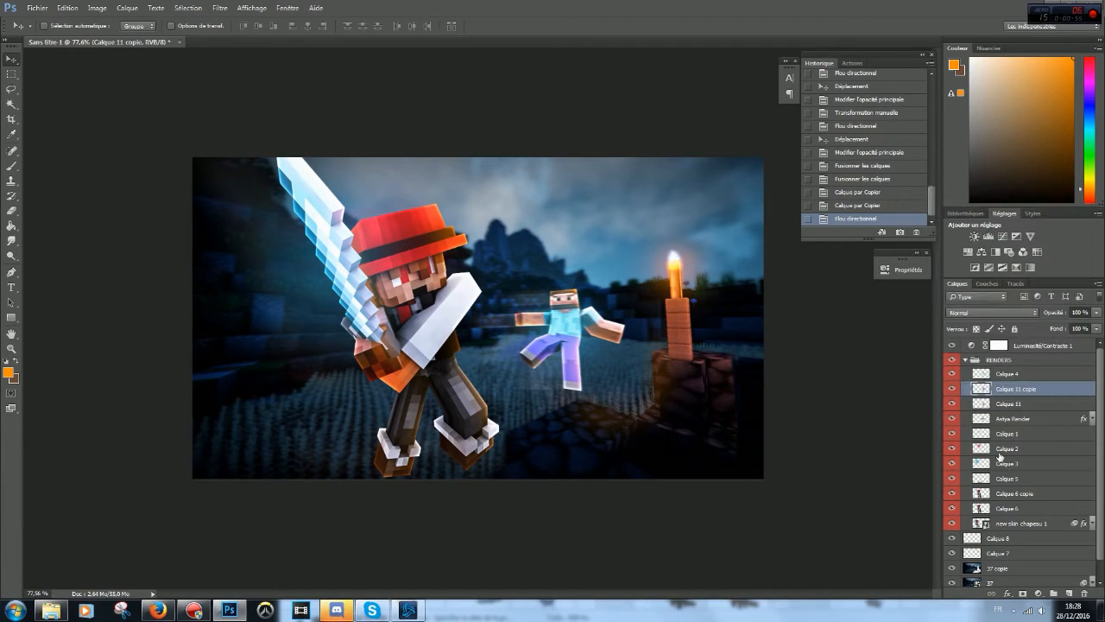
Step: Repeat the same directional blur on the large character's duplicate layer and lower its opacity to 50%
{"action": "left_click", "coordinate": [1019, 493]}
{"action": "left_click", "coordinate": [220, 7]}
{"action": "left_click", "coordinate": [228, 20]}
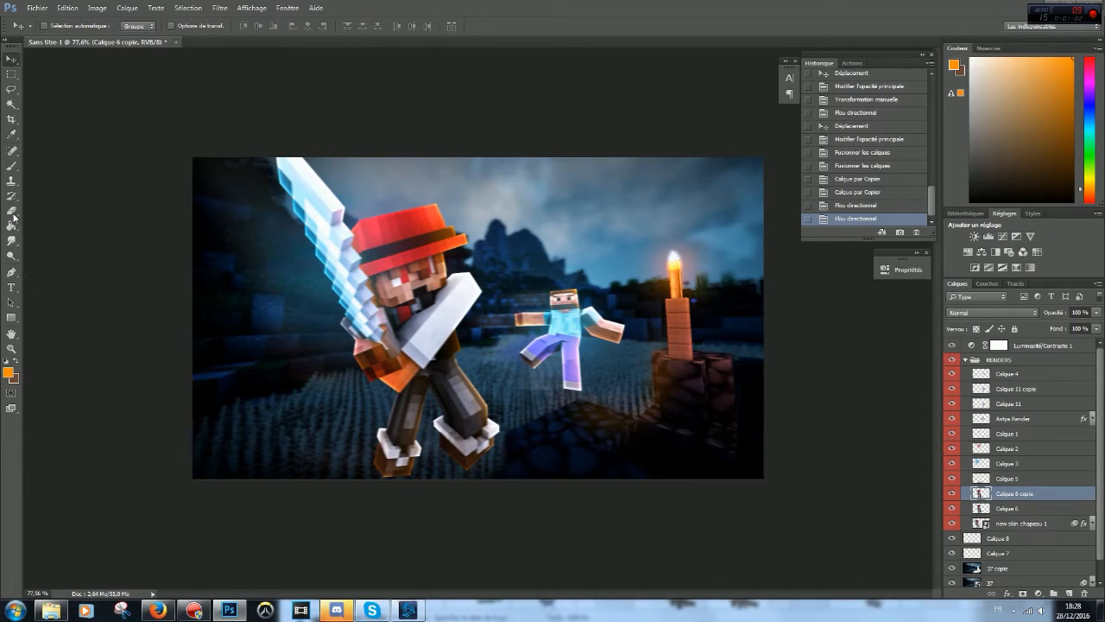
{"action": "left_click_drag", "start_coordinate": [1079, 315], "coordinate": [1039, 323]}
{"action": "type", "text": "5"}
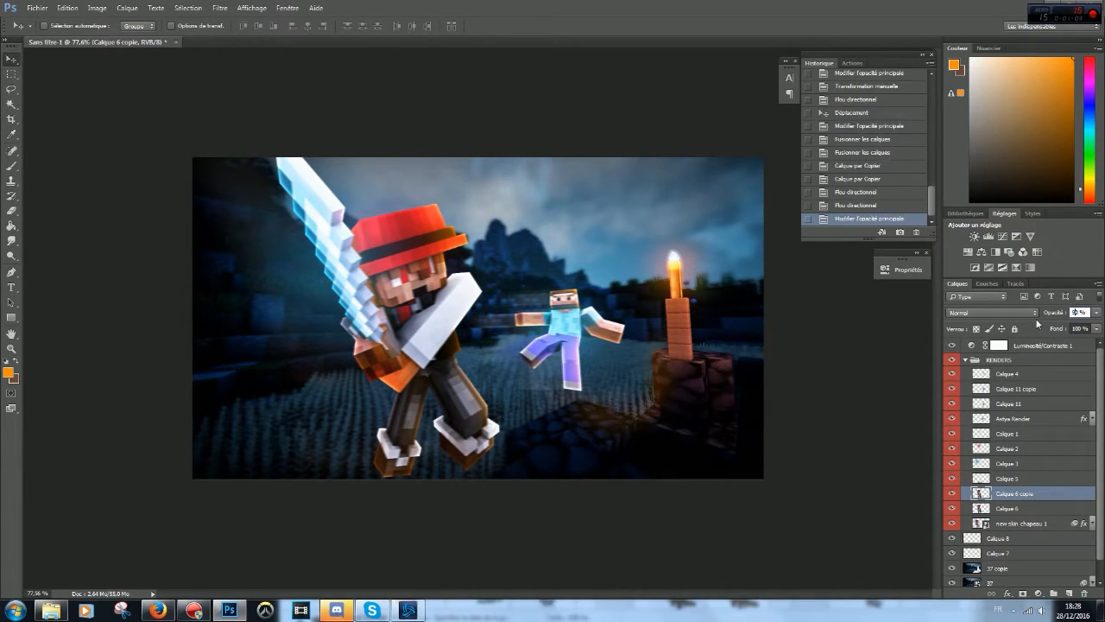
Step: Lower the opacity of the small character's blurred duplicate, Calque 11 copie, to 50%
{"action": "left_click", "coordinate": [1049, 416]}
{"action": "left_click", "coordinate": [1053, 403]}
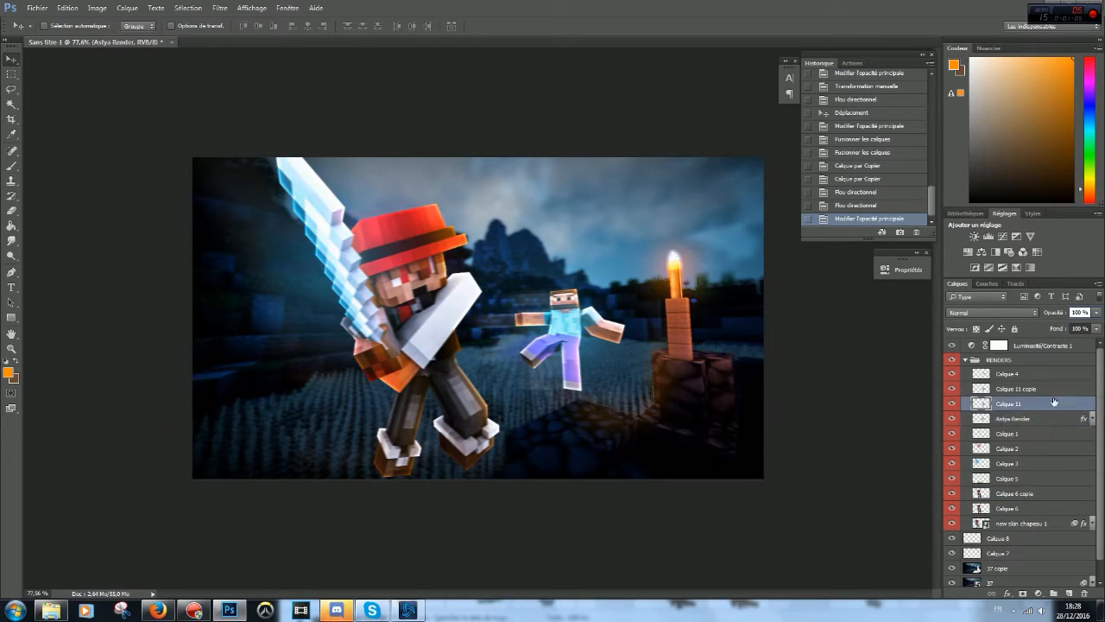
{"action": "left_click", "coordinate": [1069, 388]}
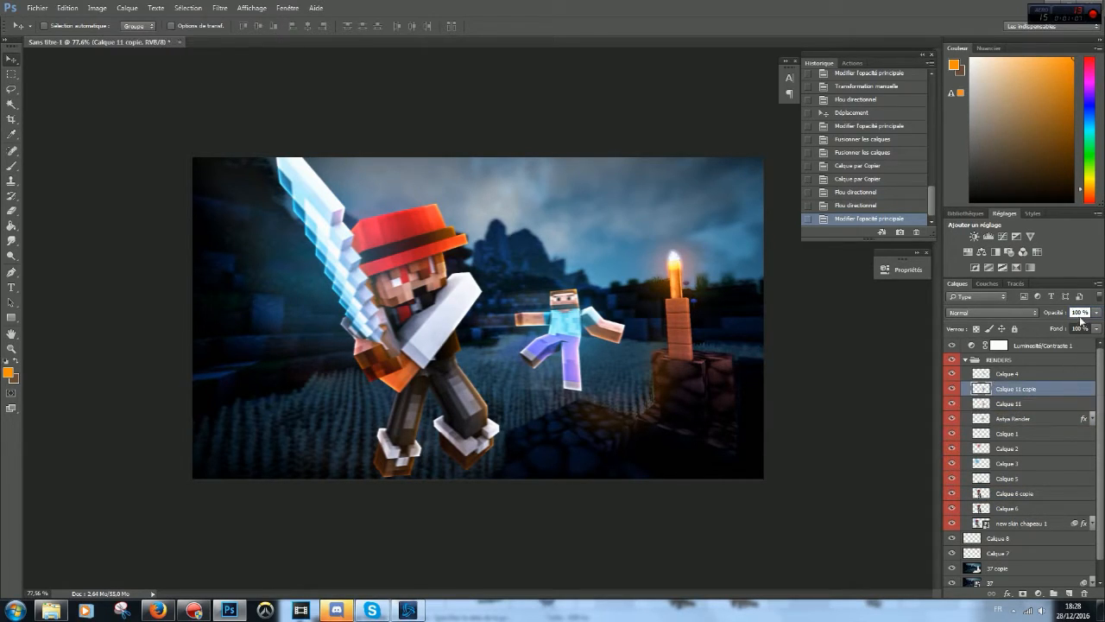
{"action": "type", "text": "50"}
{"action": "key", "text": "Return"}
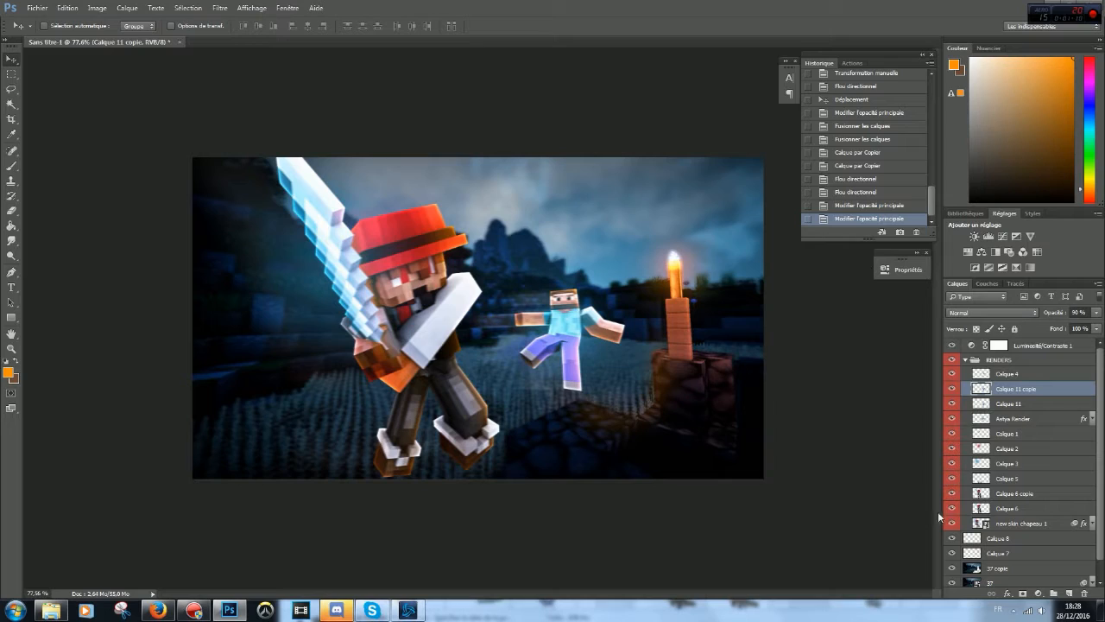
Step: Erase the large character's blurred duplicate over the face, sword, legs and hands with a soft eraser of about 142 px
{"action": "left_click", "coordinate": [1054, 493]}
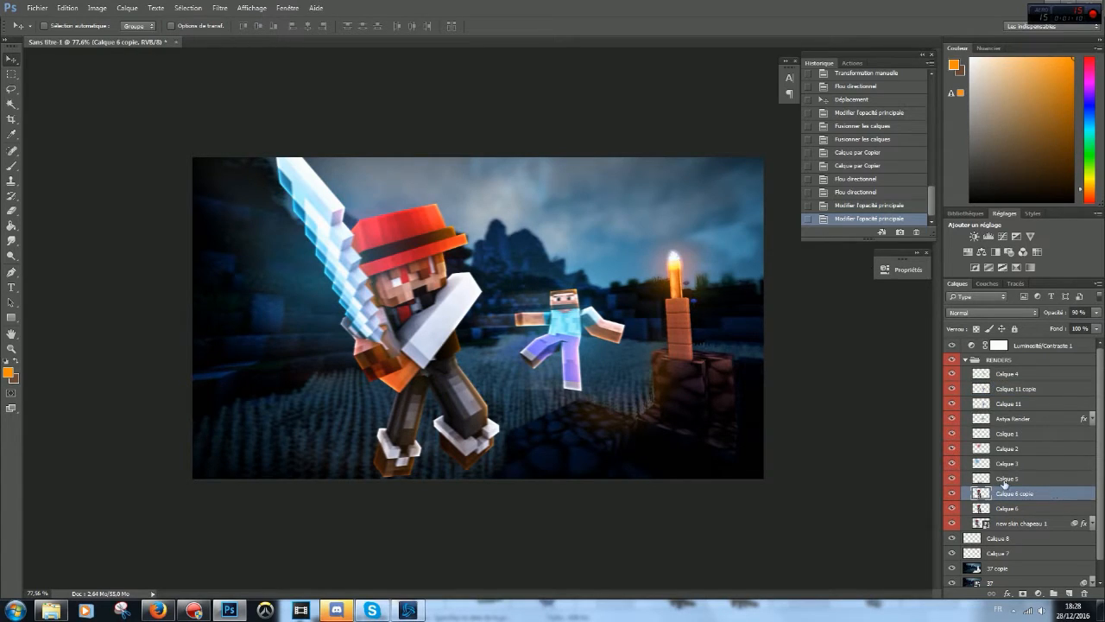
{"action": "left_click", "coordinate": [12, 209]}
{"action": "right_click", "coordinate": [411, 275], "text": "alt"}
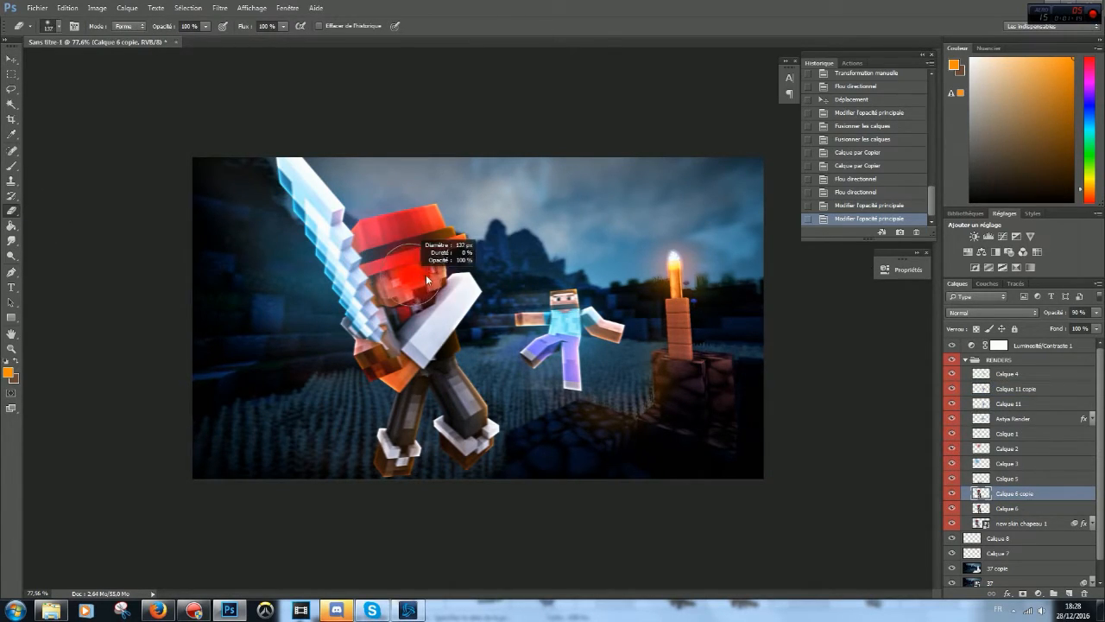
{"action": "mouse_move", "coordinate": [420, 268]}
{"action": "left_mouse_down"}
{"action": "mouse_move", "coordinate": [394, 277]}
{"action": "mouse_move", "coordinate": [466, 250]}
{"action": "left_mouse_up"}
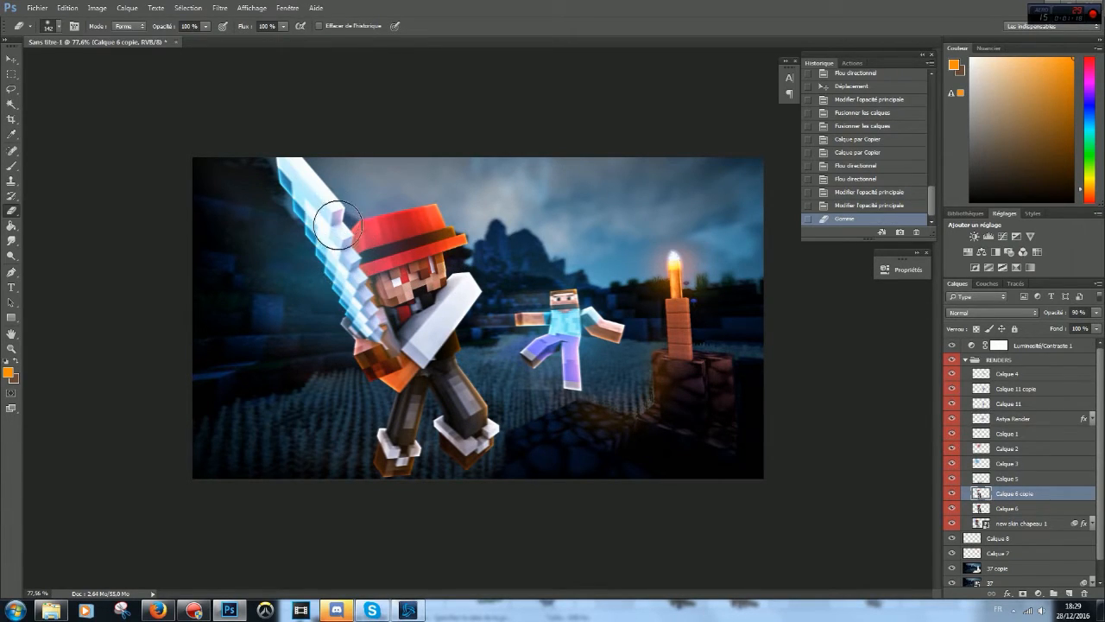
{"action": "mouse_move", "coordinate": [305, 180]}
{"action": "left_mouse_down"}
{"action": "mouse_move", "coordinate": [323, 219]}
{"action": "mouse_move", "coordinate": [332, 202]}
{"action": "mouse_move", "coordinate": [320, 235]}
{"action": "mouse_move", "coordinate": [358, 281]}
{"action": "left_mouse_up"}
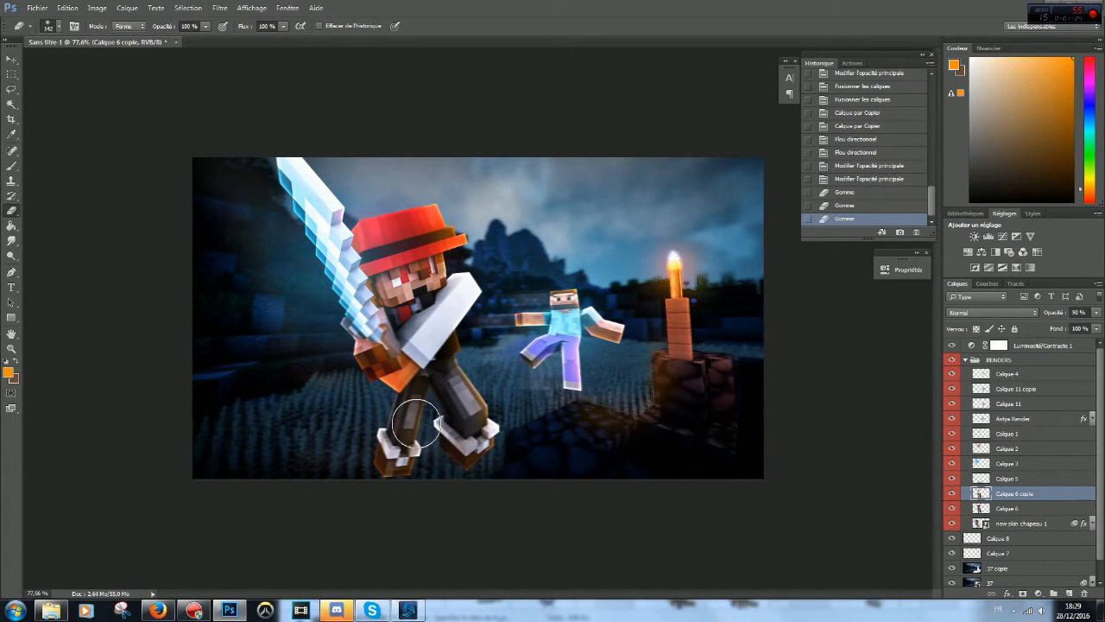
{"action": "left_click", "coordinate": [430, 409]}
{"action": "left_click", "coordinate": [432, 454]}
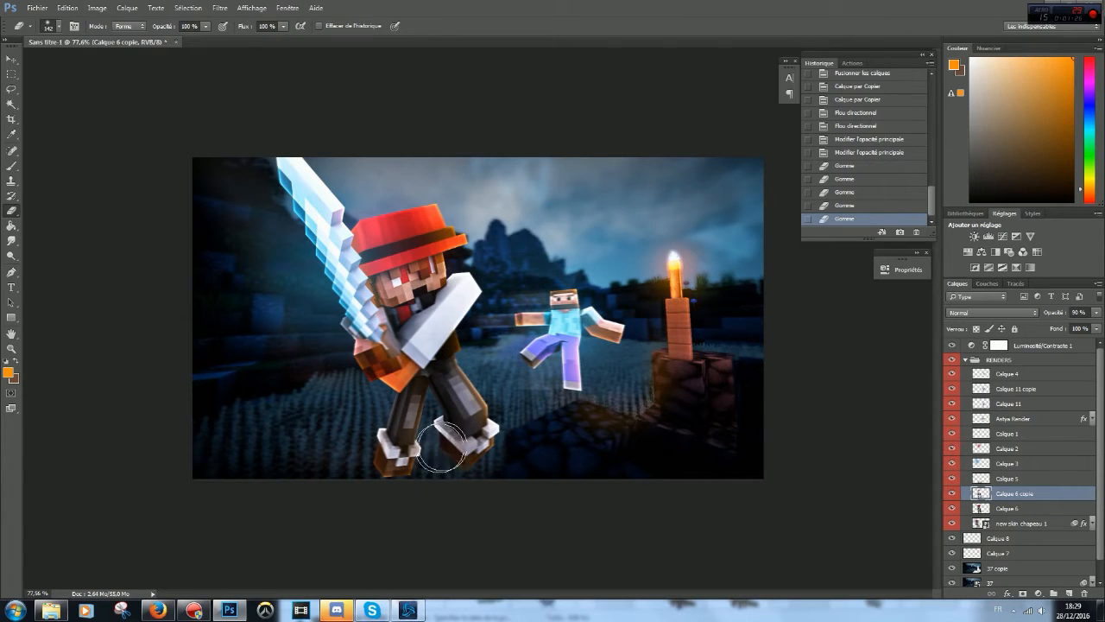
{"action": "mouse_move", "coordinate": [454, 436]}
{"action": "left_mouse_down"}
{"action": "mouse_move", "coordinate": [421, 438]}
{"action": "mouse_move", "coordinate": [410, 420]}
{"action": "mouse_move", "coordinate": [429, 386]}
{"action": "mouse_move", "coordinate": [406, 437]}
{"action": "mouse_move", "coordinate": [422, 386]}
{"action": "left_mouse_up"}
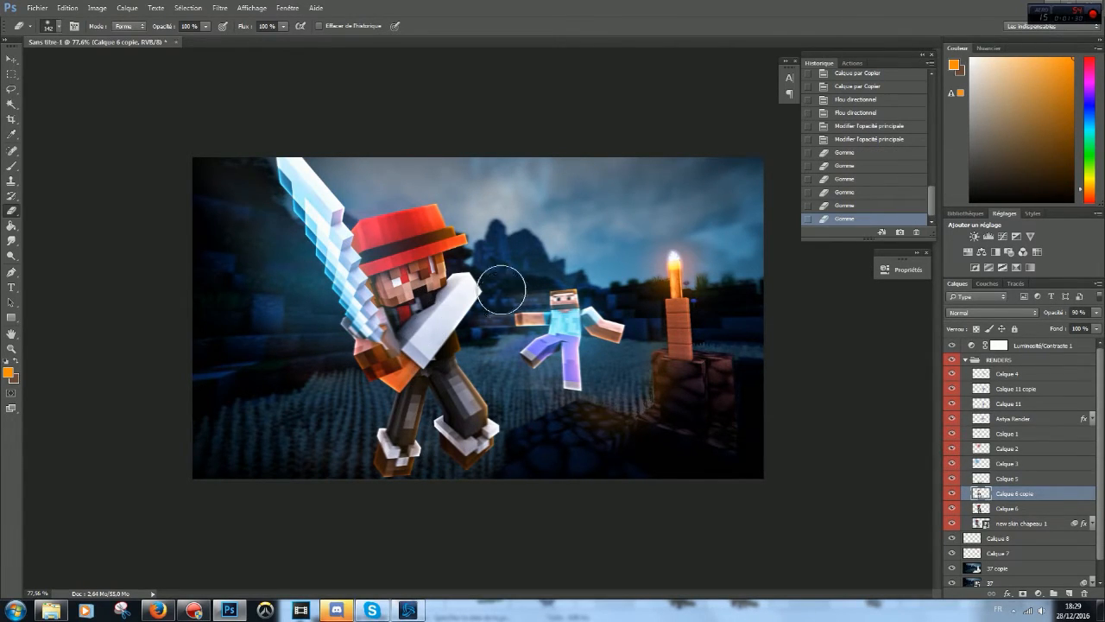
{"action": "left_click", "coordinate": [952, 496]}
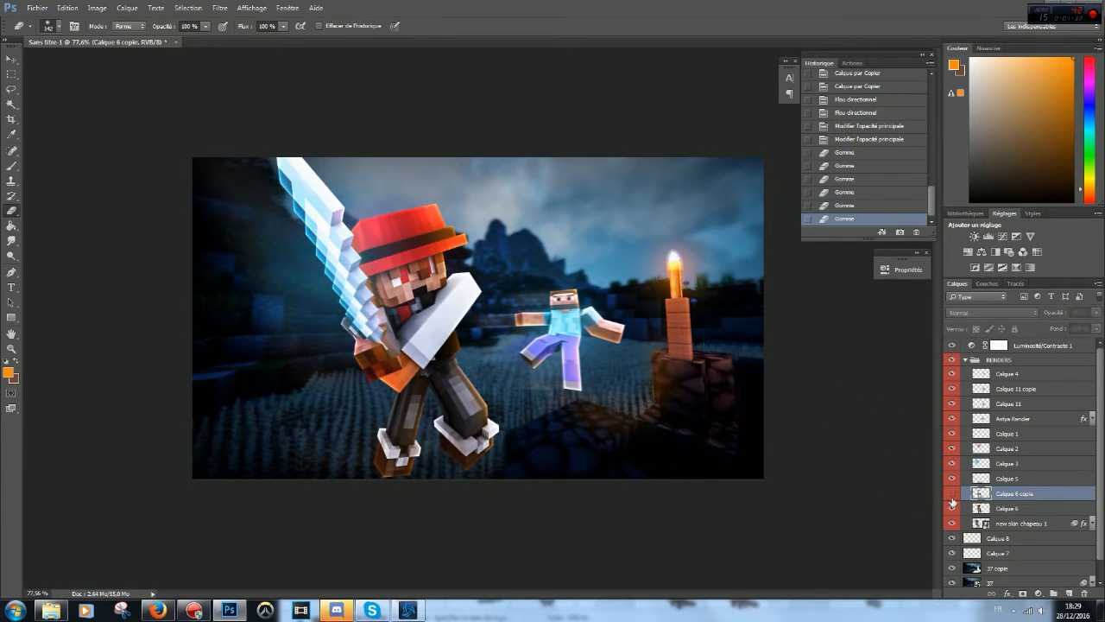
{"action": "left_click", "coordinate": [952, 496]}
{"action": "left_click_drag", "start_coordinate": [375, 339], "coordinate": [432, 343]}
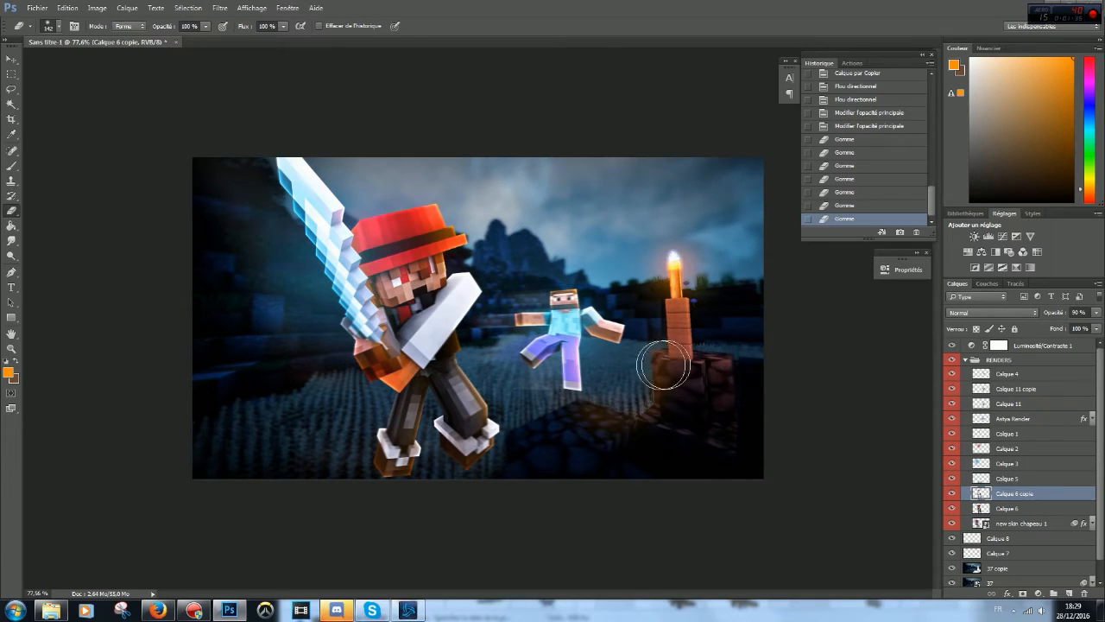
Step: Erase the small character's blurred duplicate over the head and upper body with the same soft eraser
{"action": "left_click", "coordinate": [1046, 395]}
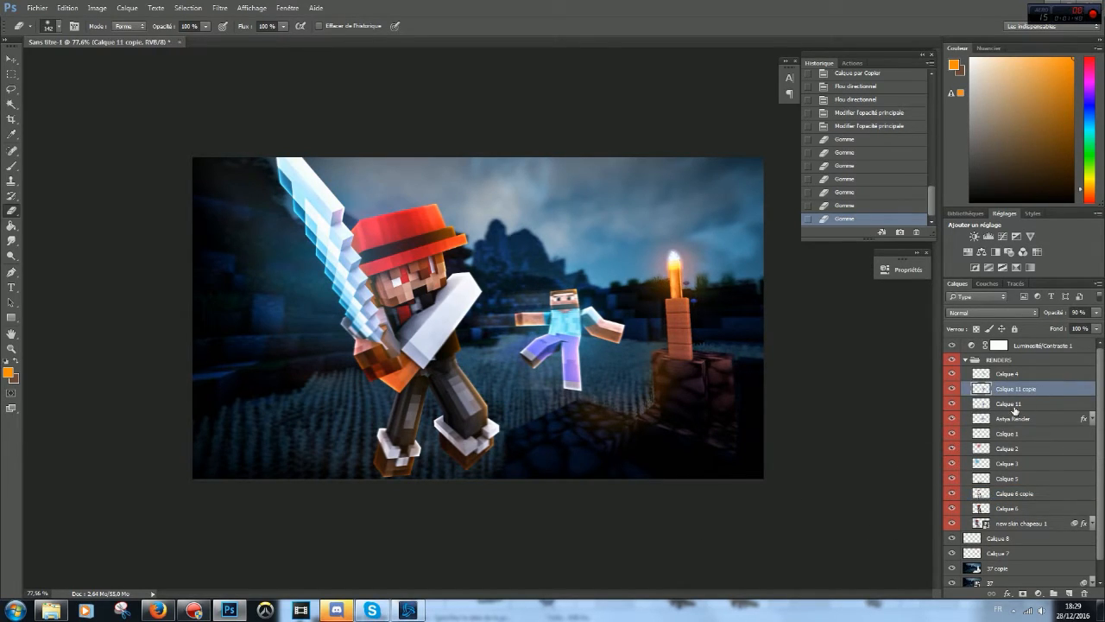
{"action": "left_click", "coordinate": [581, 306]}
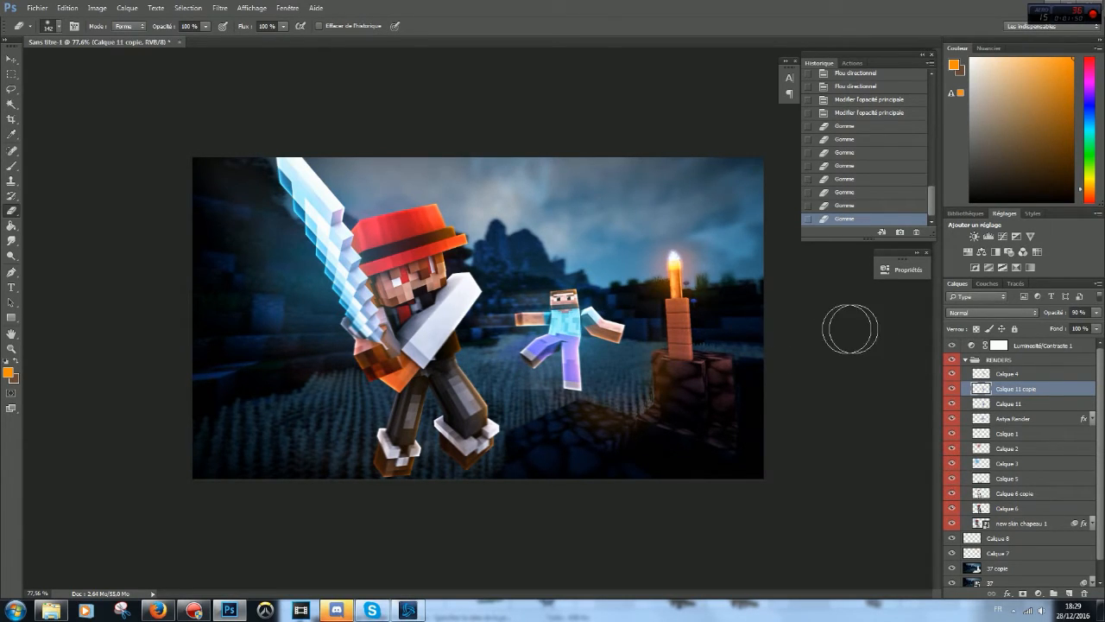
Step: Collapse the RENDERS group and compare the image with and without the Luminosité/Contraste 1 adjustment layer
{"action": "left_click", "coordinate": [972, 361]}
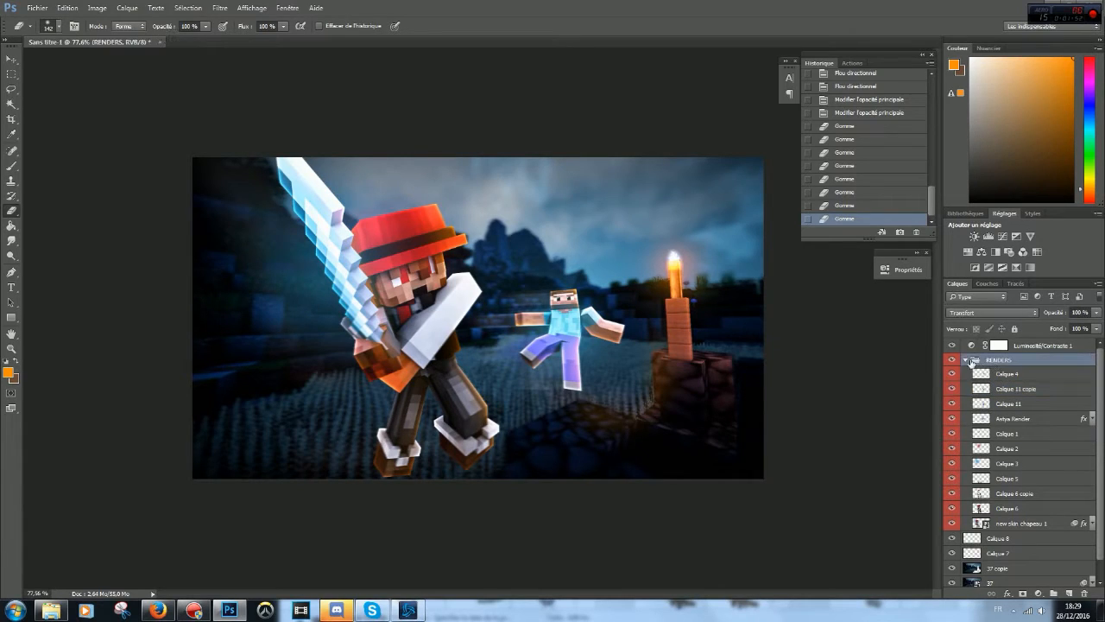
{"action": "left_click", "coordinate": [966, 359]}
{"action": "left_click", "coordinate": [955, 346]}
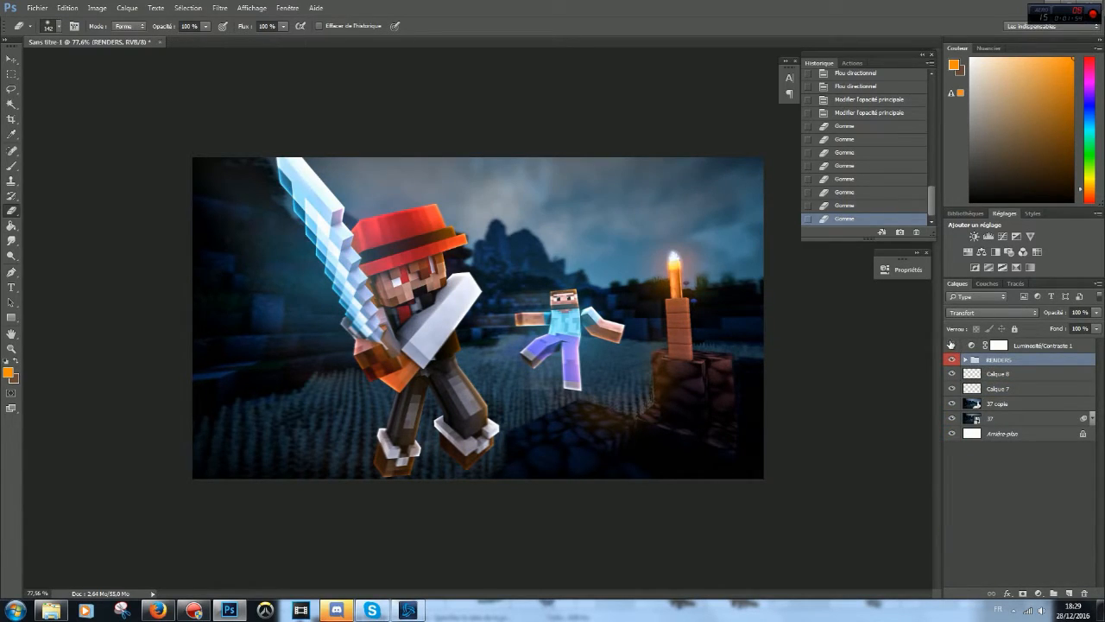
{"action": "left_click", "coordinate": [953, 346]}
{"action": "left_click", "coordinate": [952, 346]}
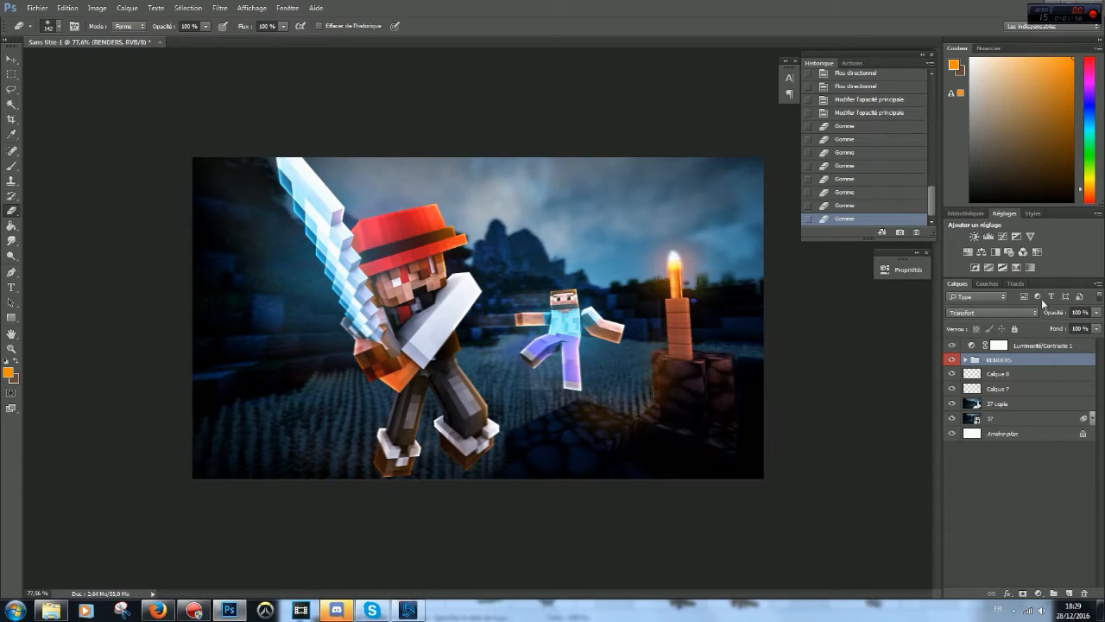
{"action": "left_click", "coordinate": [1043, 346]}
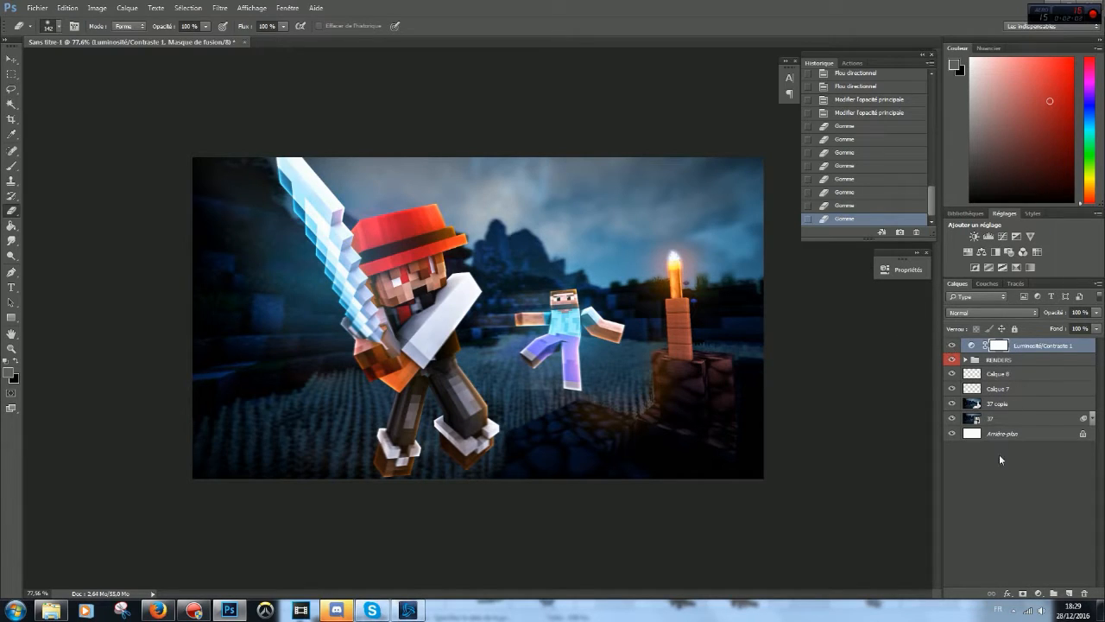
Step: Add a Filtre photo adjustment layer above Luminosité/Contraste 1, try the warming presets and set the density to 26%
{"action": "left_click", "coordinate": [1037, 593]}
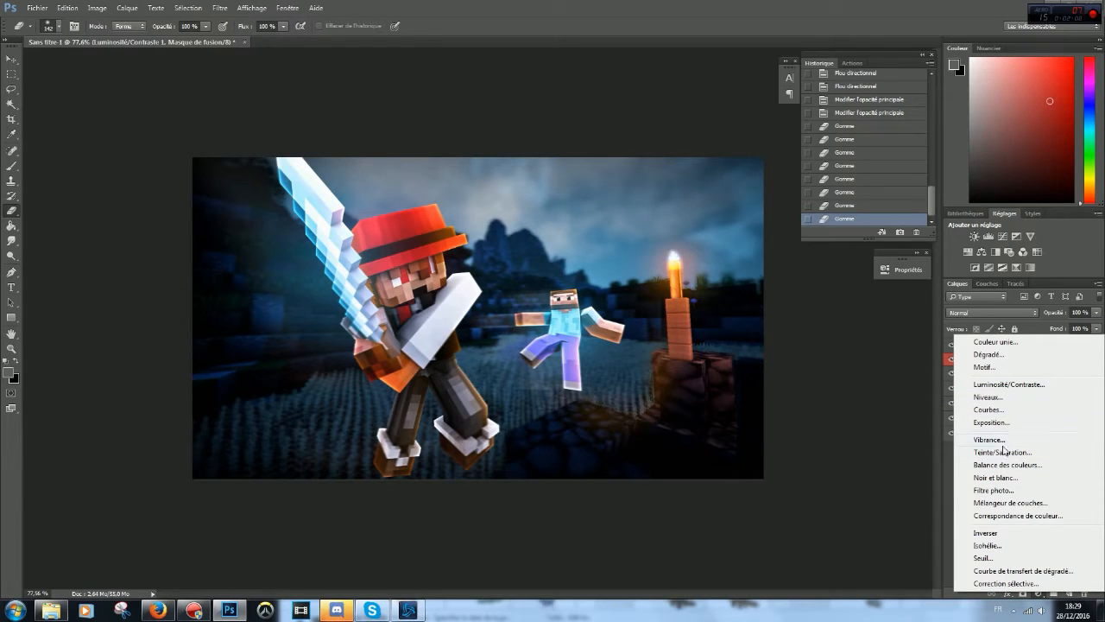
{"action": "left_click", "coordinate": [1010, 490]}
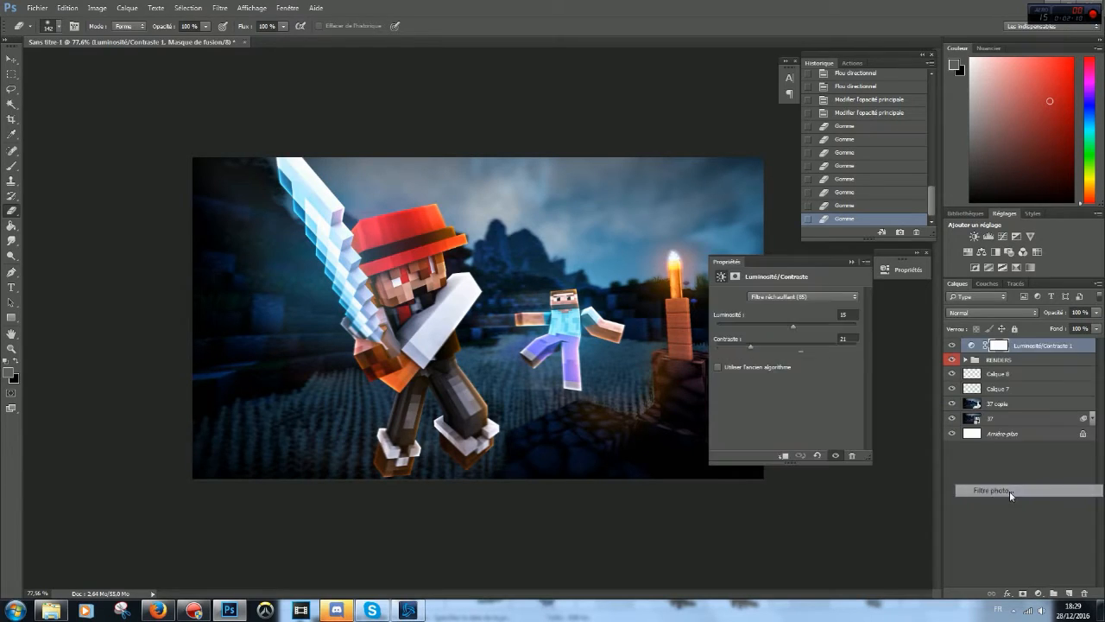
{"action": "left_click", "coordinate": [779, 297]}
{"action": "left_click", "coordinate": [780, 298]}
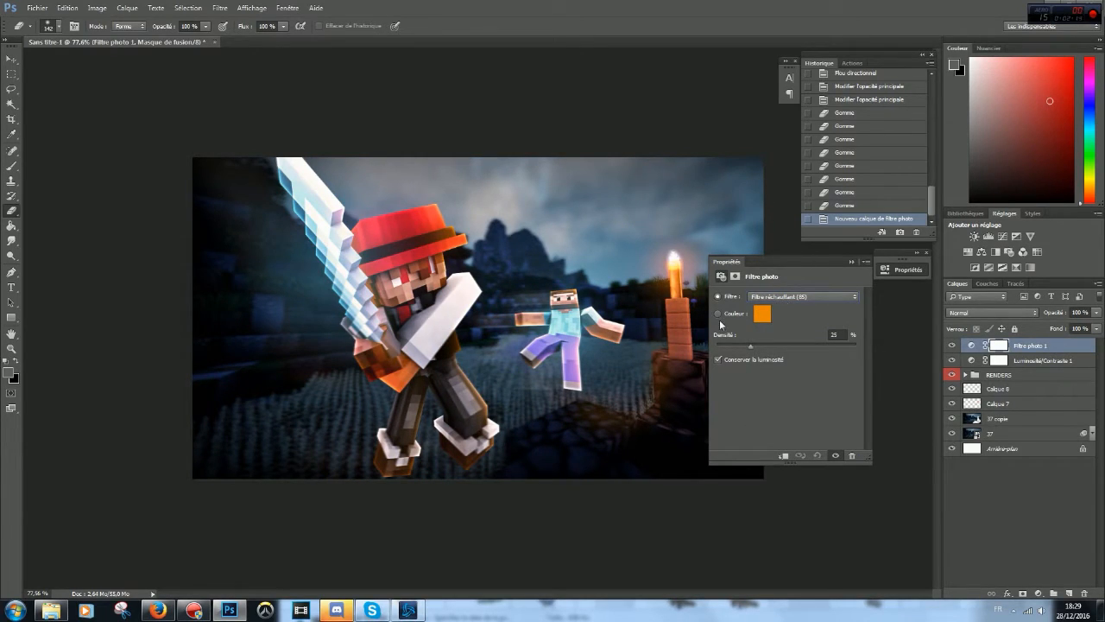
{"action": "left_click", "coordinate": [783, 298]}
{"action": "left_click", "coordinate": [786, 307]}
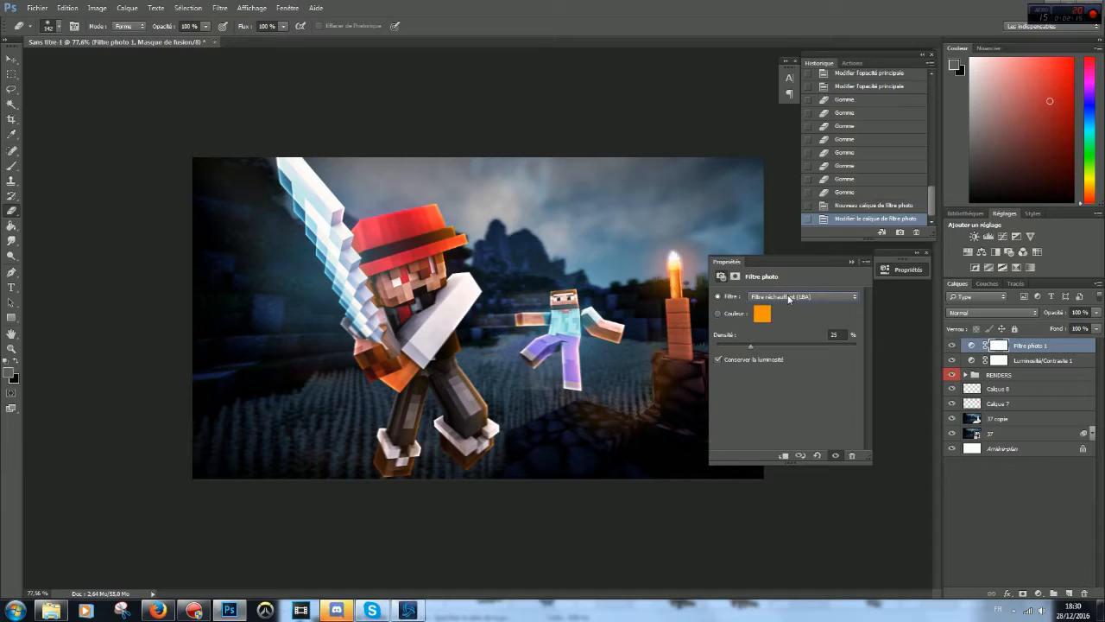
{"action": "scroll", "coordinate": [788, 299], "scroll_direction": "down", "scroll_amount": 1}
{"action": "left_click_drag", "start_coordinate": [751, 351], "coordinate": [753, 350]}
Step: Try further presets for Filtre photo 1, including Magenta and Rouge profond, and lower the filter density slightly
{"action": "left_click", "coordinate": [779, 303]}
{"action": "left_click", "coordinate": [779, 303]}
{"action": "key", "text": "Down"}
{"action": "key", "text": "Down"}
{"action": "key", "text": "Down"}
{"action": "key", "text": "Down"}
{"action": "key", "text": "Down"}
{"action": "key", "text": "Down"}
{"action": "key", "text": "Down"}
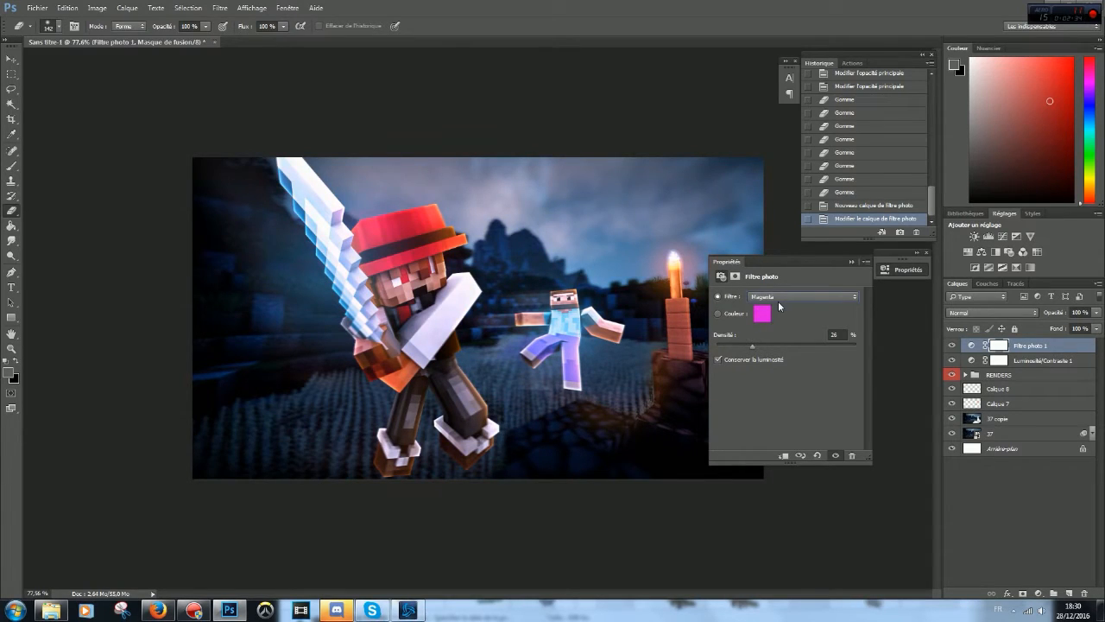
{"action": "key", "text": "Down"}
{"action": "key", "text": "Down"}
{"action": "key", "text": "Down"}
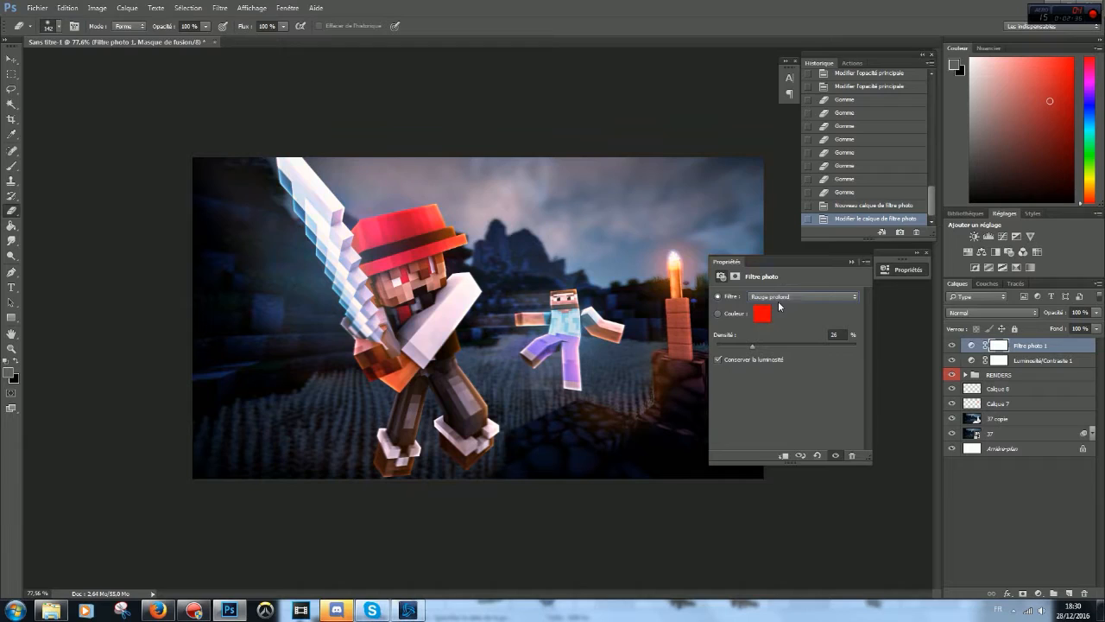
{"action": "key", "text": "Up"}
{"action": "left_click_drag", "start_coordinate": [743, 349], "coordinate": [740, 348]}
{"action": "left_click", "coordinate": [850, 260]}
Step: Add a second Filtre photo adjustment layer using Filtre refroidissant (82) at 9% density
{"action": "left_click", "coordinate": [1038, 593]}
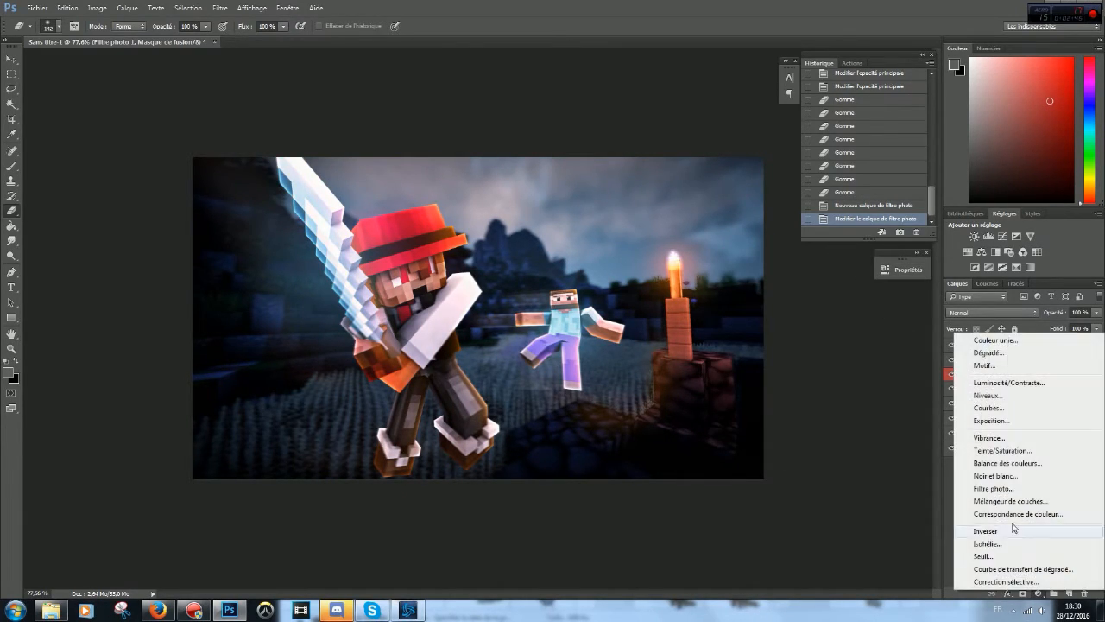
{"action": "left_click", "coordinate": [1007, 490]}
{"action": "left_click", "coordinate": [763, 297]}
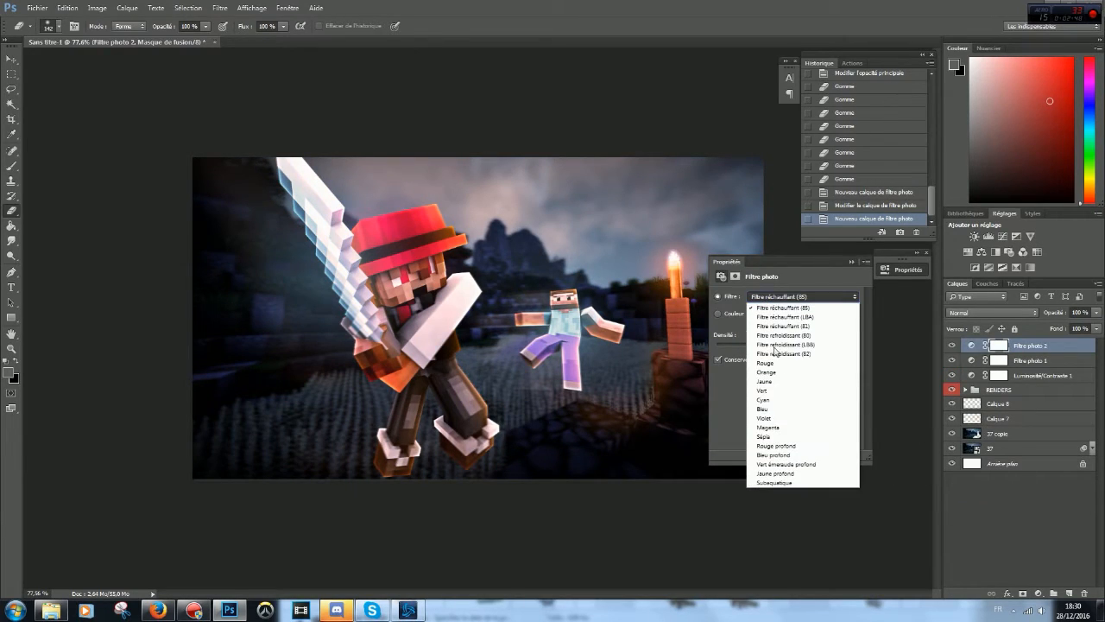
{"action": "left_click", "coordinate": [786, 354]}
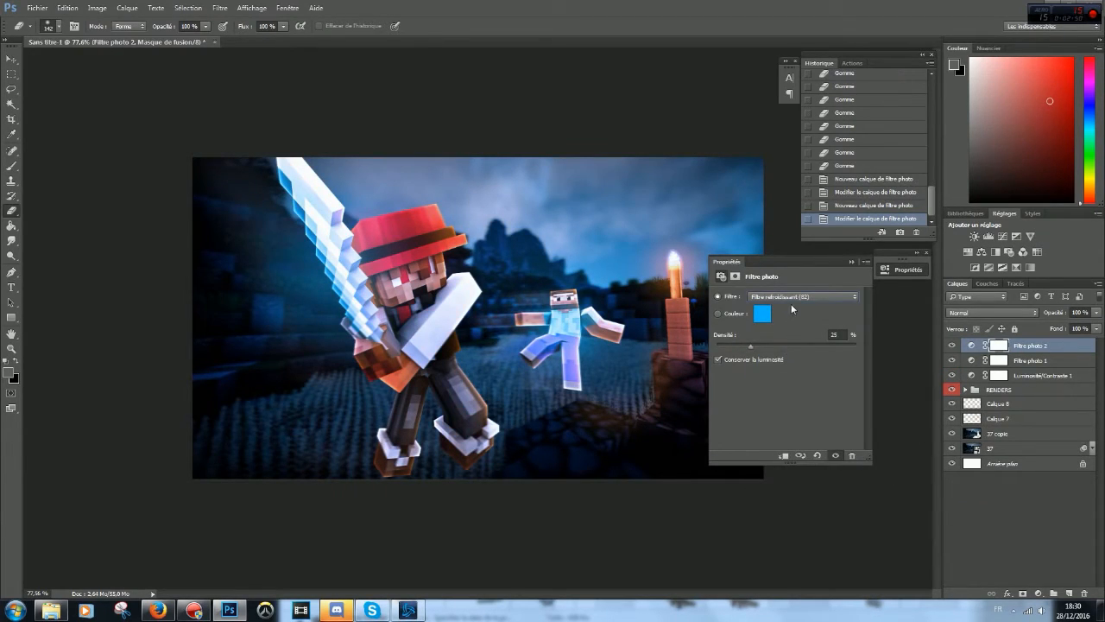
{"action": "left_click_drag", "start_coordinate": [724, 350], "coordinate": [729, 352]}
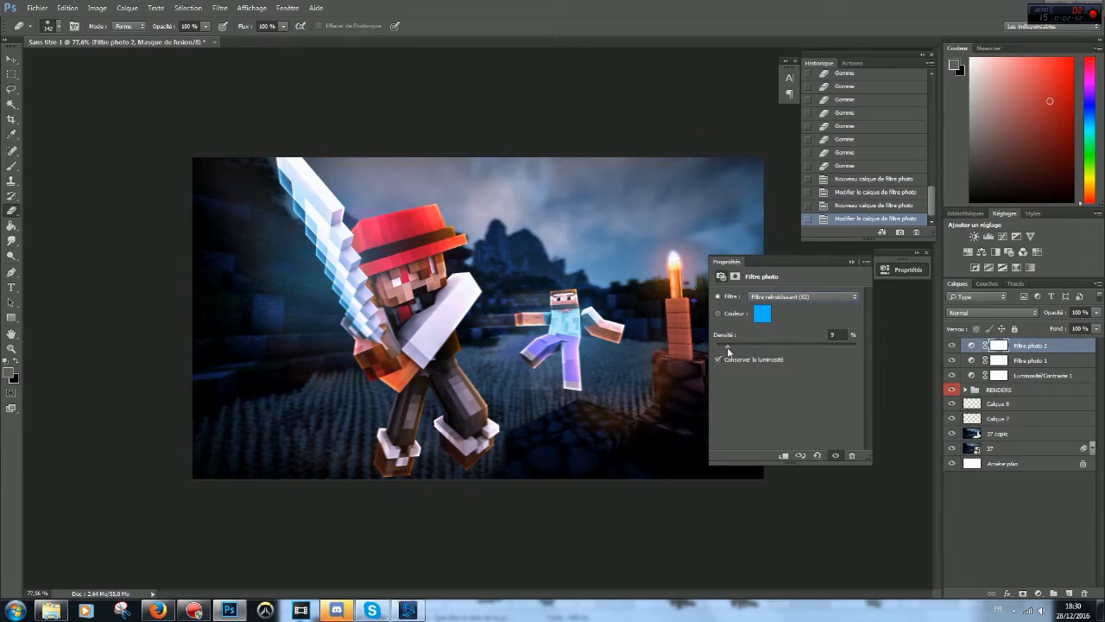
Step: Compare the image with and without the Filtre photo 1 and Filtre photo 2 adjustment layers
{"action": "left_click", "coordinate": [950, 360]}
{"action": "left_click", "coordinate": [953, 346]}
{"action": "left_click", "coordinate": [953, 347]}
{"action": "left_click", "coordinate": [952, 360]}
{"action": "left_click", "coordinate": [952, 346]}
{"action": "left_click", "coordinate": [953, 346]}
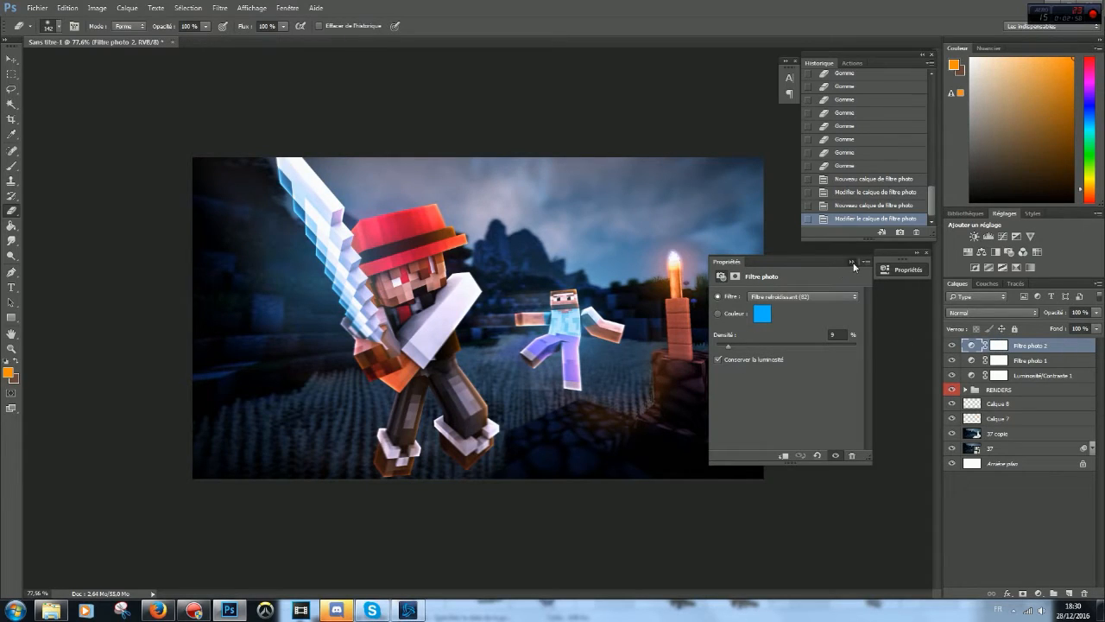
{"action": "left_click", "coordinate": [844, 259]}
{"action": "left_click", "coordinate": [953, 344]}
{"action": "left_click", "coordinate": [953, 345]}
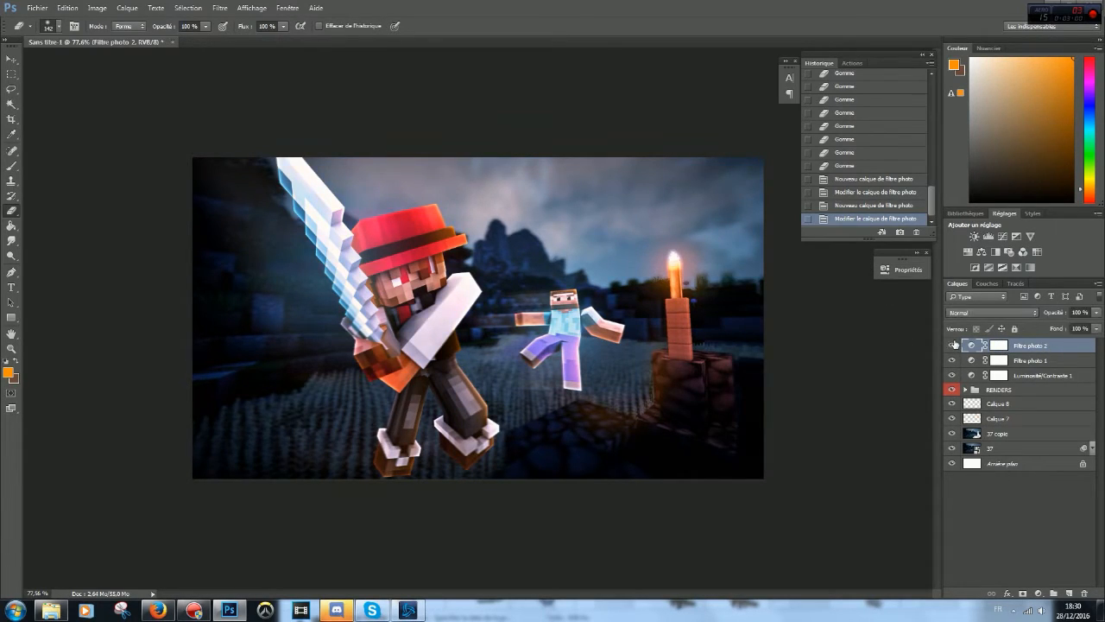
Step: Add a Courbes adjustment layer and shape its RGB curve with one highlight point and one shadow point
{"action": "left_click", "coordinate": [1037, 594]}
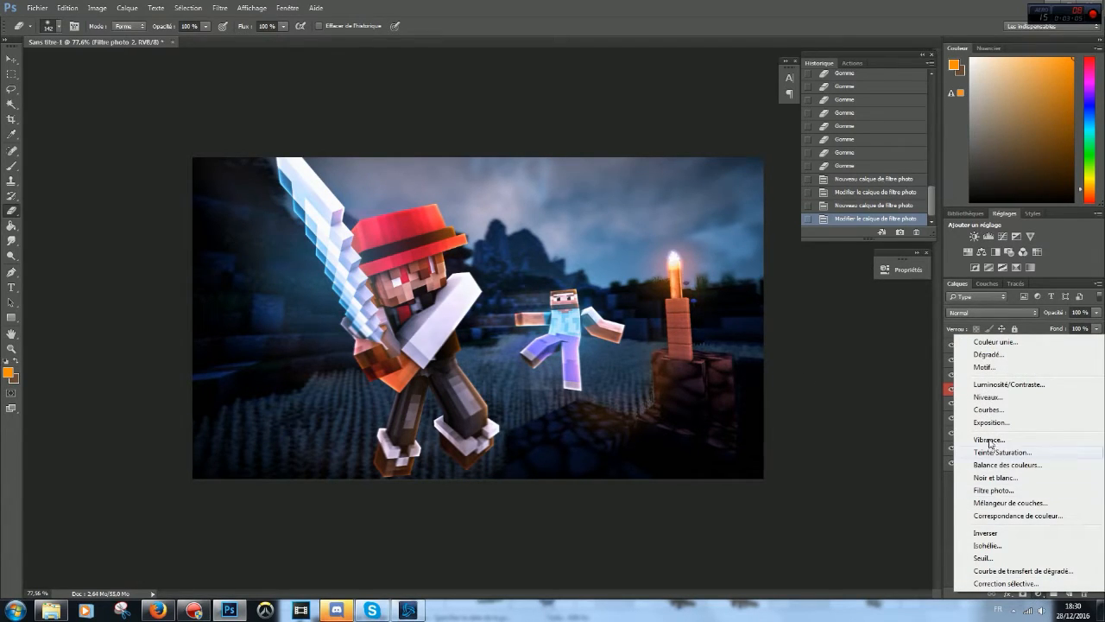
{"action": "left_click", "coordinate": [1019, 410]}
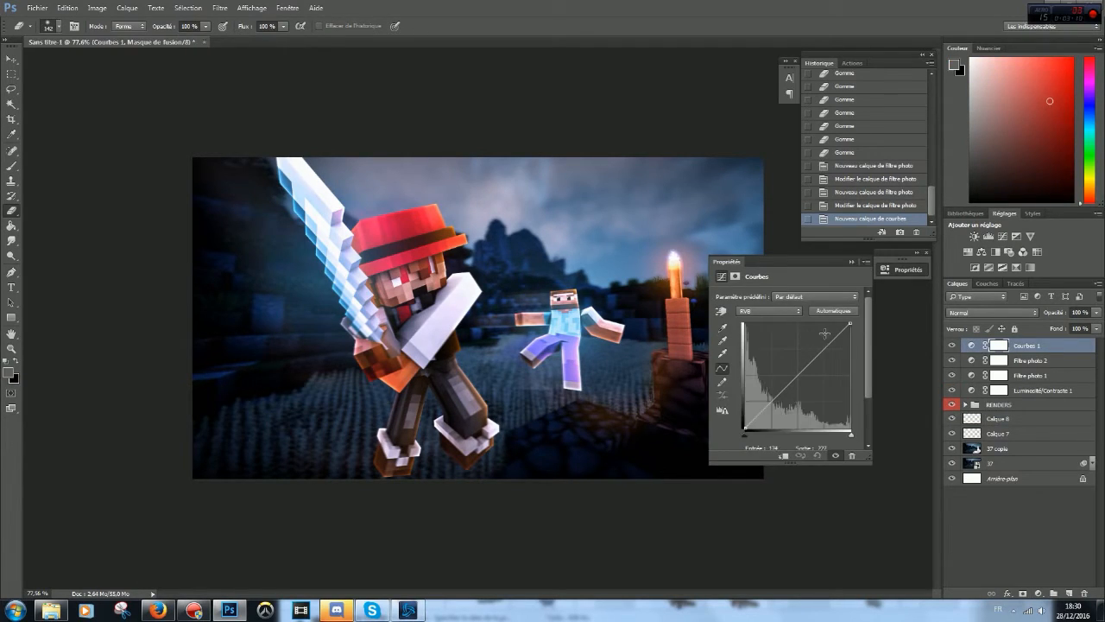
{"action": "left_click", "coordinate": [827, 343]}
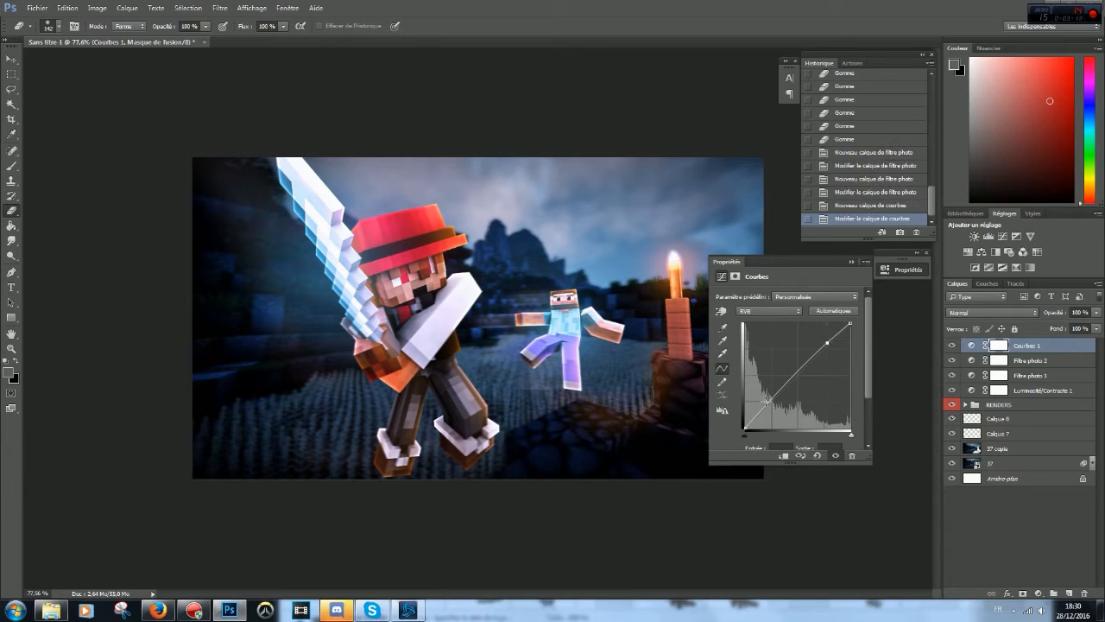
{"action": "left_click_drag", "start_coordinate": [774, 398], "coordinate": [774, 401]}
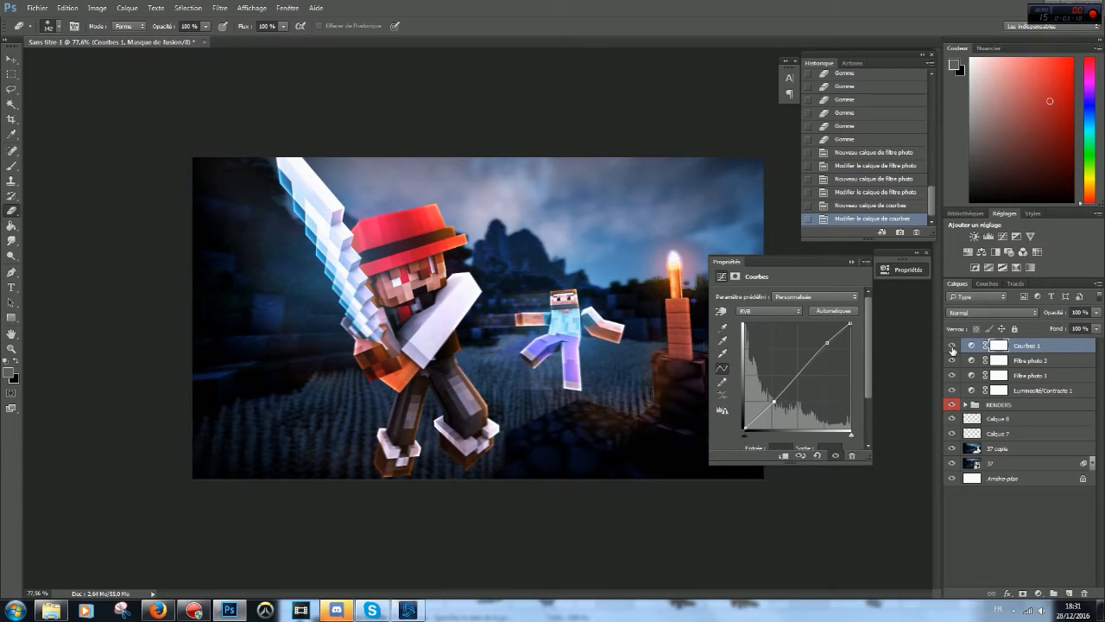
Step: Slightly adjust the individual Rouge and Bleu channel curves of the Courbes 1 layer
{"action": "left_click", "coordinate": [760, 311]}
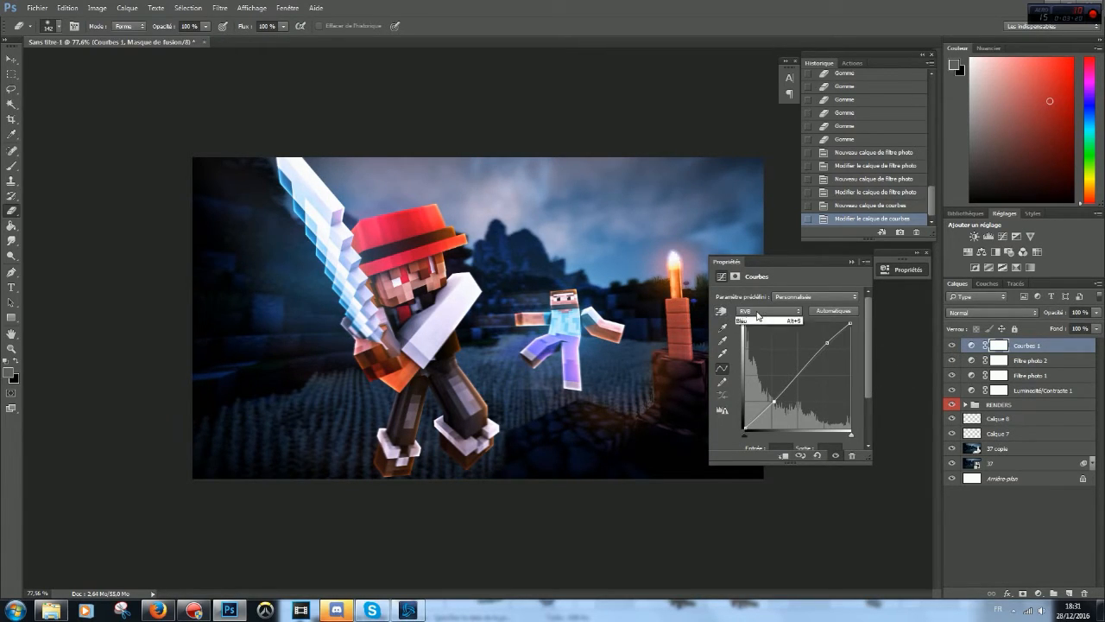
{"action": "left_click", "coordinate": [755, 328]}
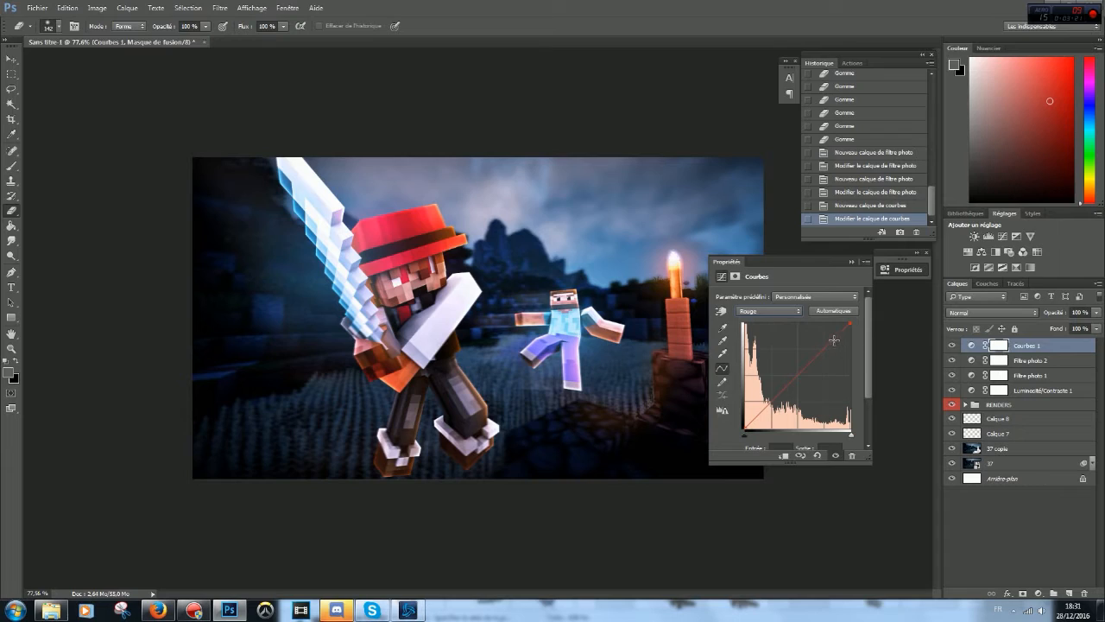
{"action": "left_click", "coordinate": [835, 340]}
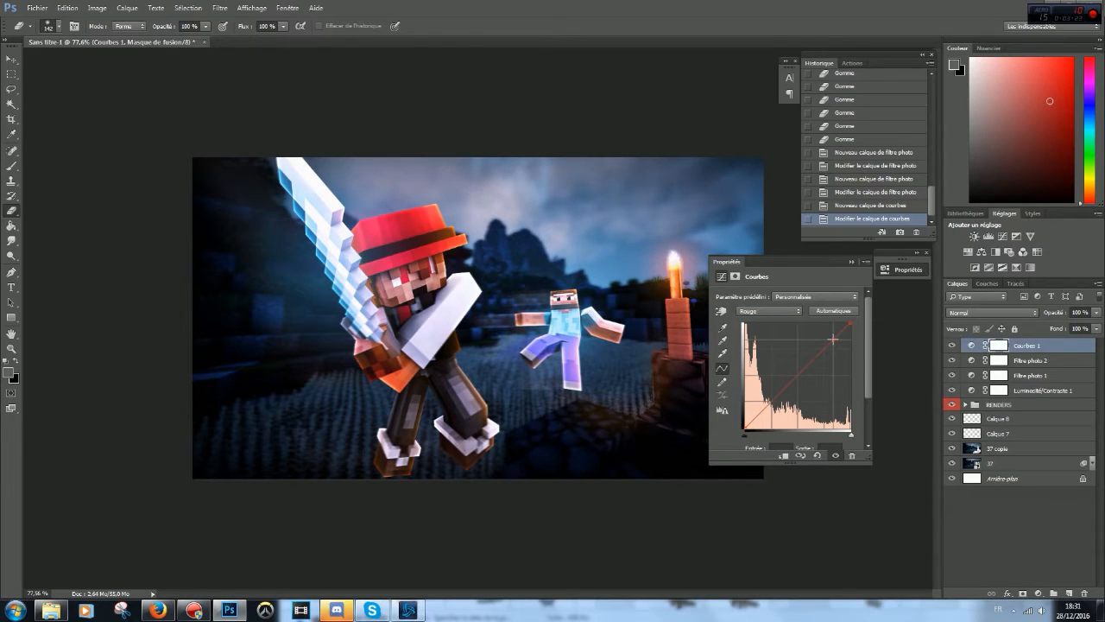
{"action": "left_click", "coordinate": [775, 311]}
{"action": "left_click", "coordinate": [773, 341]}
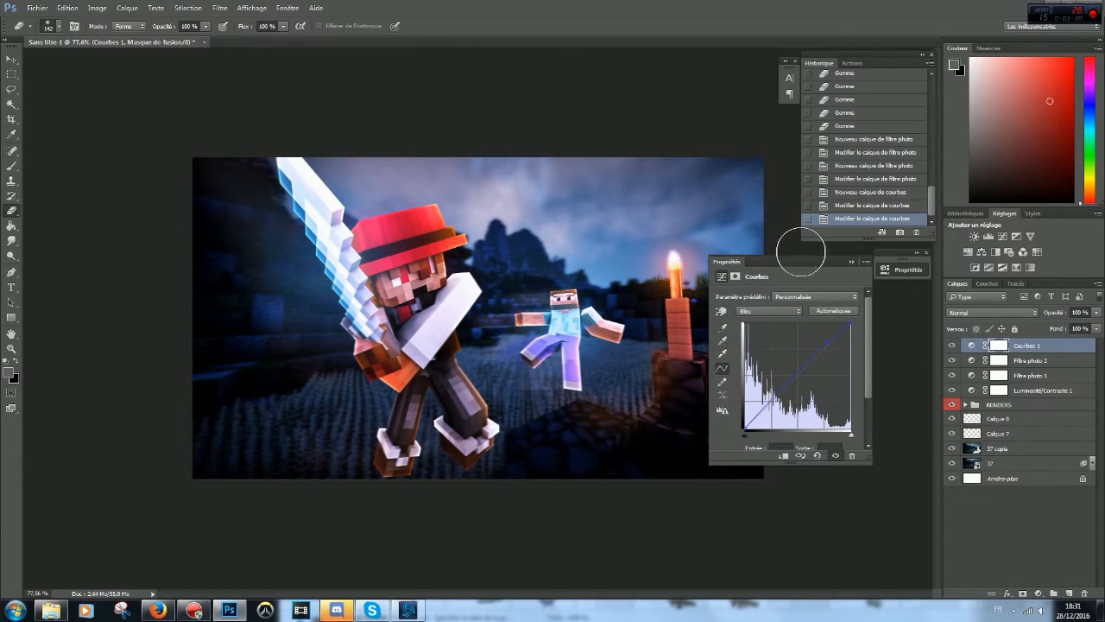
{"action": "left_click", "coordinate": [851, 262]}
Step: Add a Noir et blanc adjustment layer with Rouges at -29, blended in Incrustation mode at 11% opacity
{"action": "left_click", "coordinate": [1036, 595]}
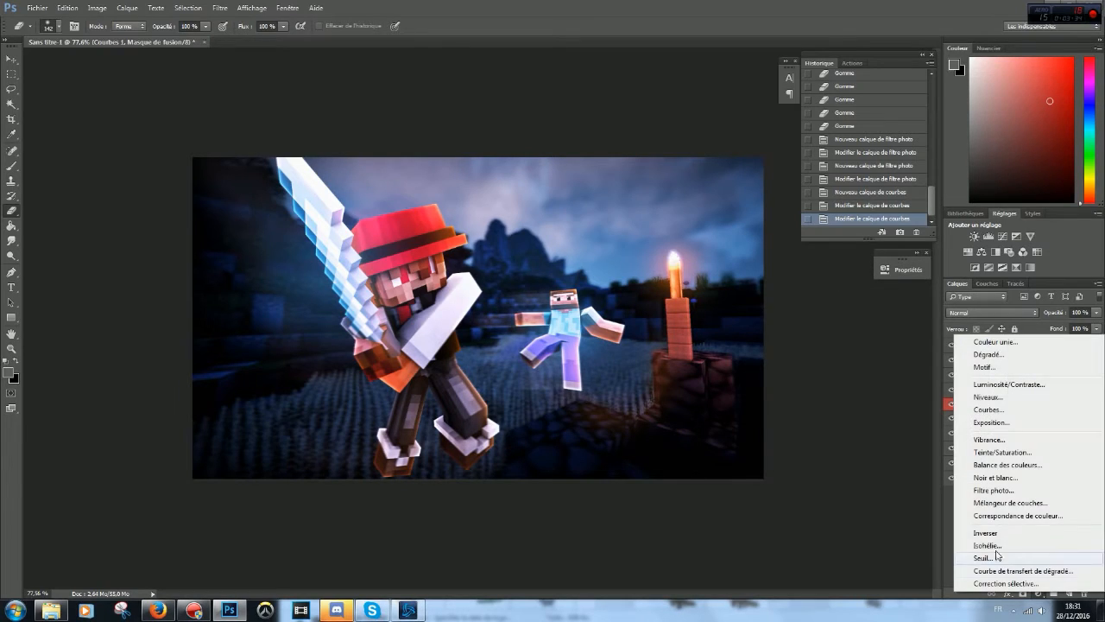
{"action": "left_click", "coordinate": [1024, 481]}
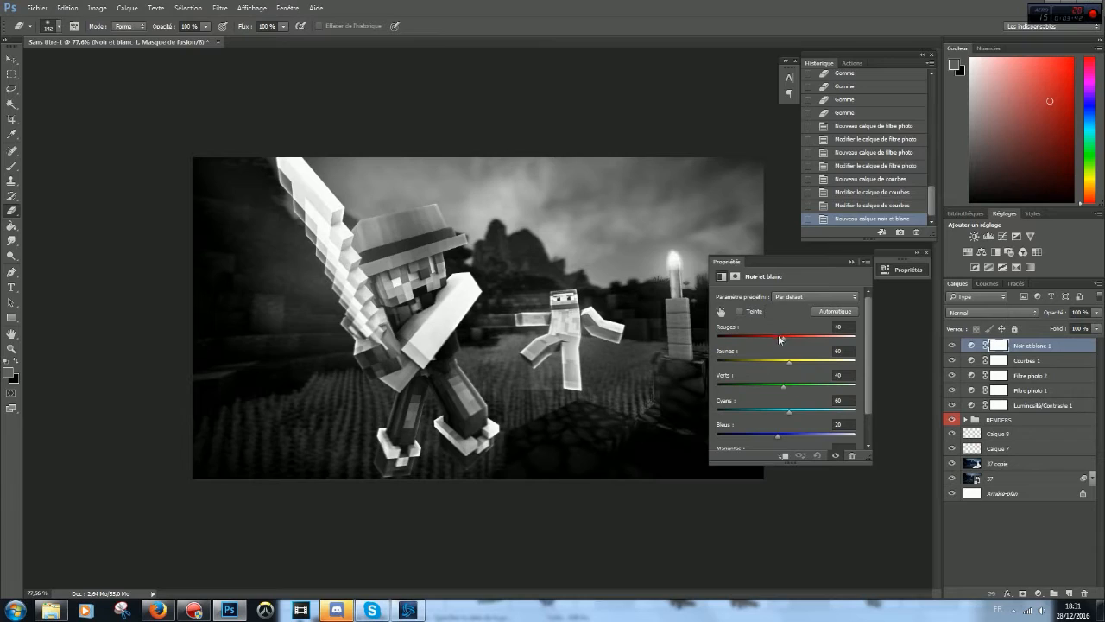
{"action": "left_click", "coordinate": [993, 313]}
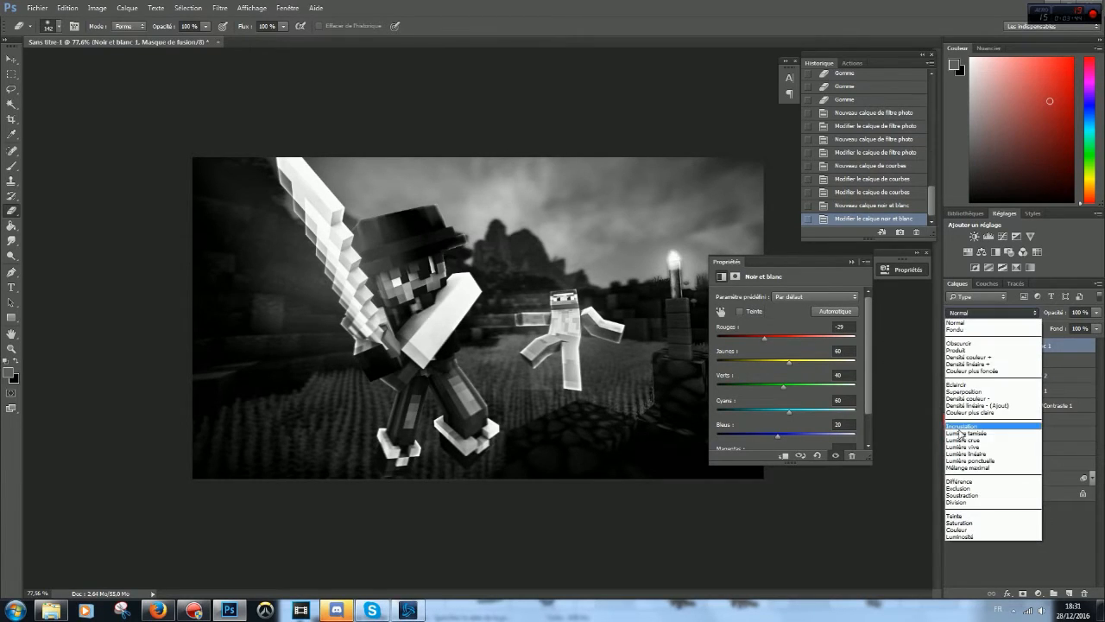
{"action": "left_click", "coordinate": [958, 431]}
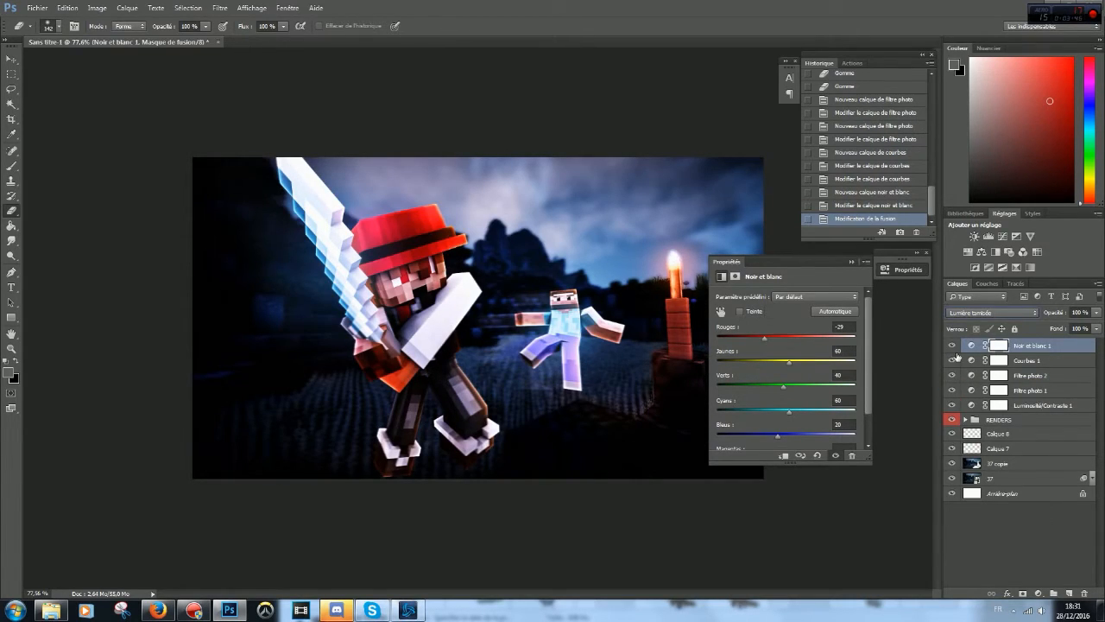
{"action": "scroll", "coordinate": [955, 316], "scroll_direction": "up", "scroll_amount": 1}
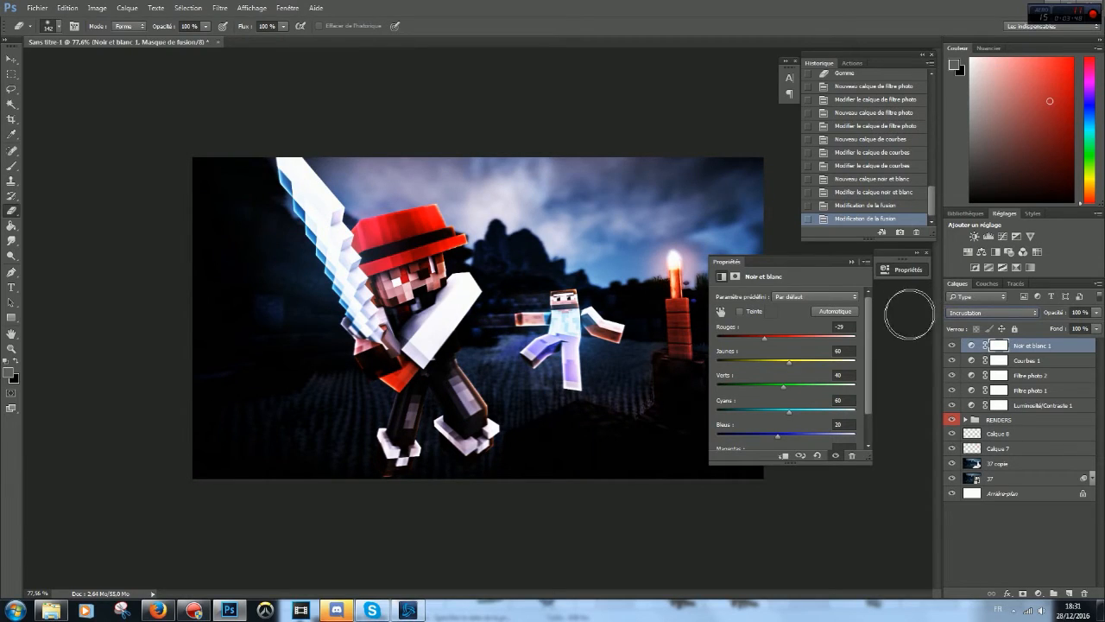
{"action": "left_click_drag", "start_coordinate": [1093, 311], "coordinate": [1043, 329]}
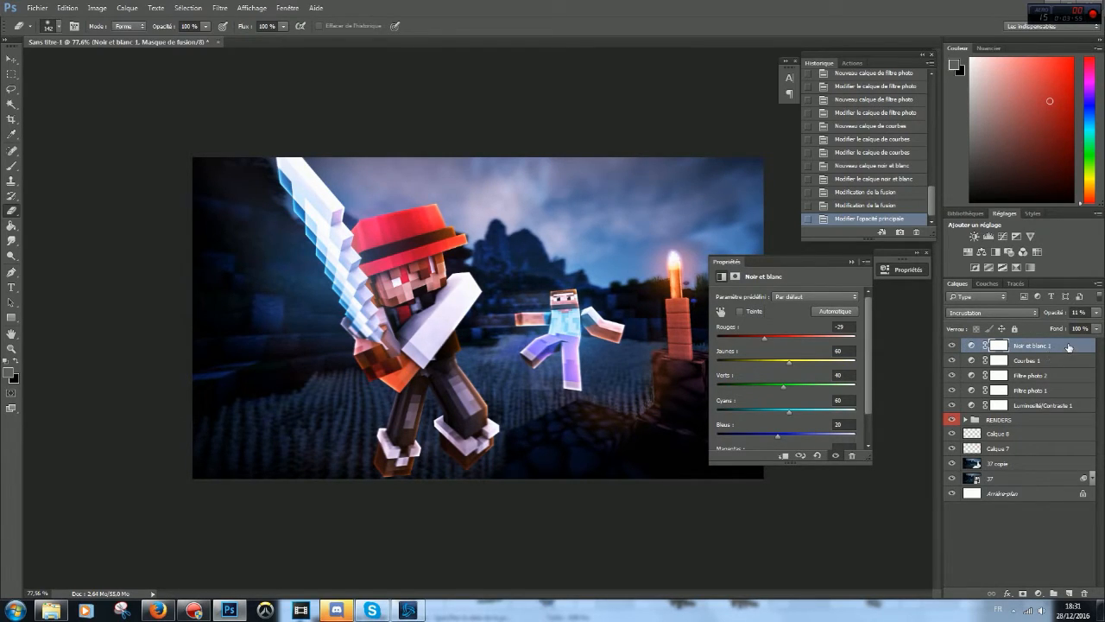
Step: Add a solid colour fill layer in dark grey, about #3f3f3f, above the Noir et blanc 1 layer
{"action": "left_click", "coordinate": [1038, 593]}
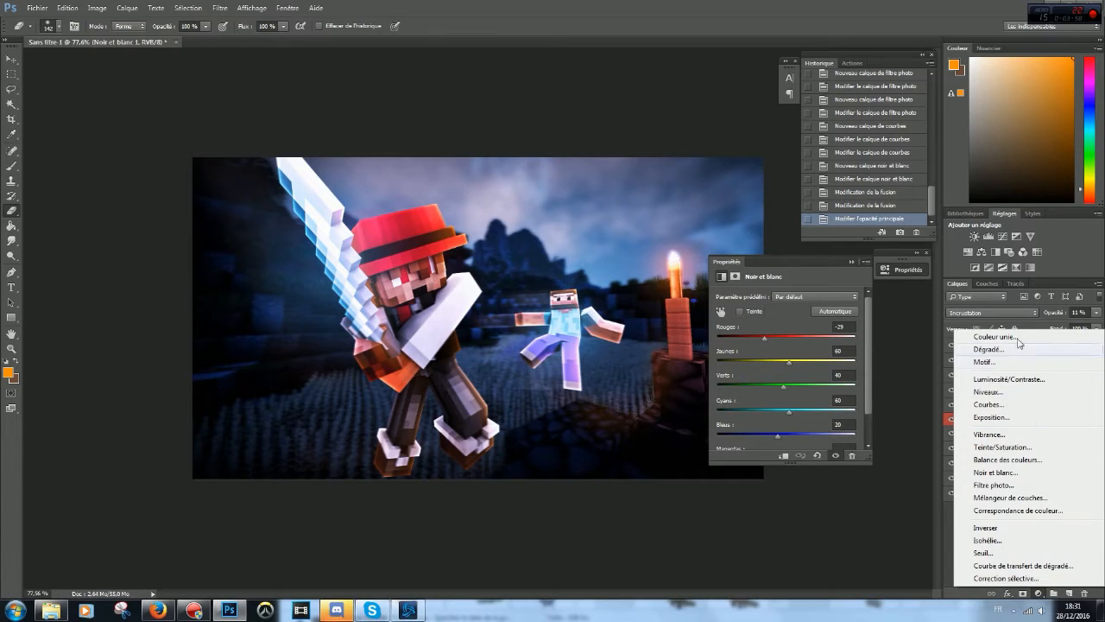
{"action": "left_click", "coordinate": [1017, 338]}
{"action": "left_click", "coordinate": [673, 339]}
{"action": "left_click", "coordinate": [713, 335]}
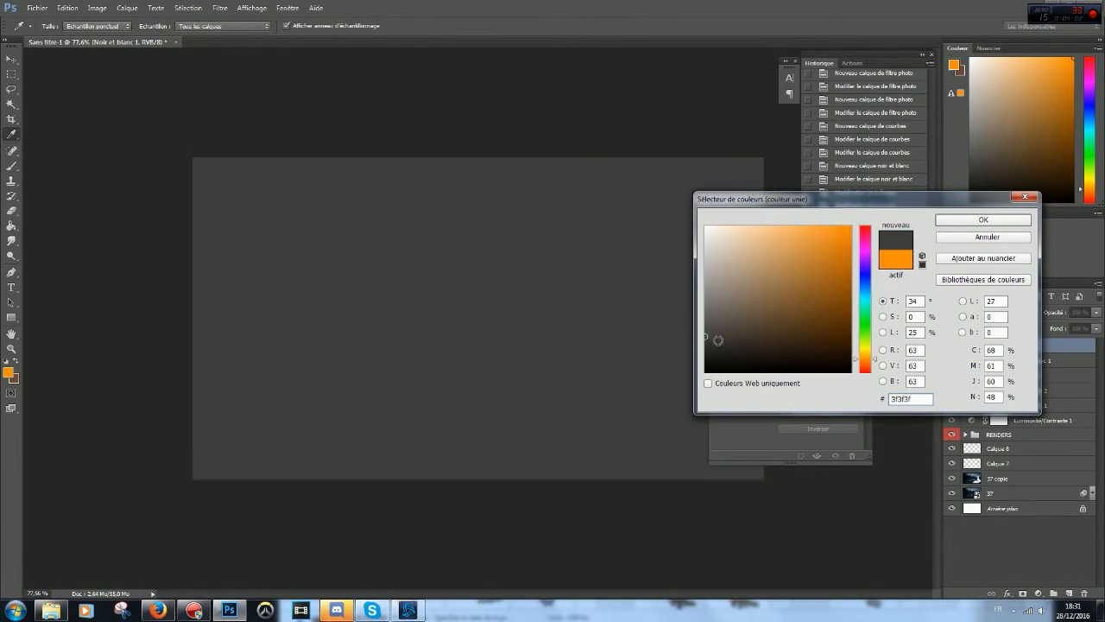
{"action": "left_click", "coordinate": [970, 220]}
Step: Try the Lumière tamisée blend mode on the dark grey fill layer and restore Normal
{"action": "left_click", "coordinate": [1013, 315]}
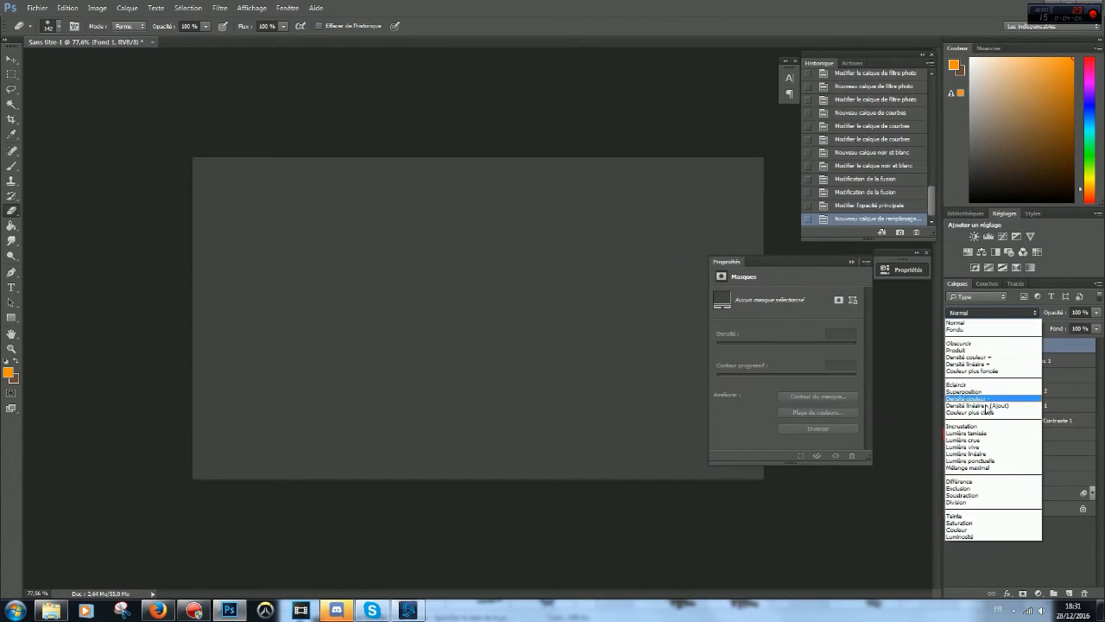
{"action": "left_click", "coordinate": [982, 436]}
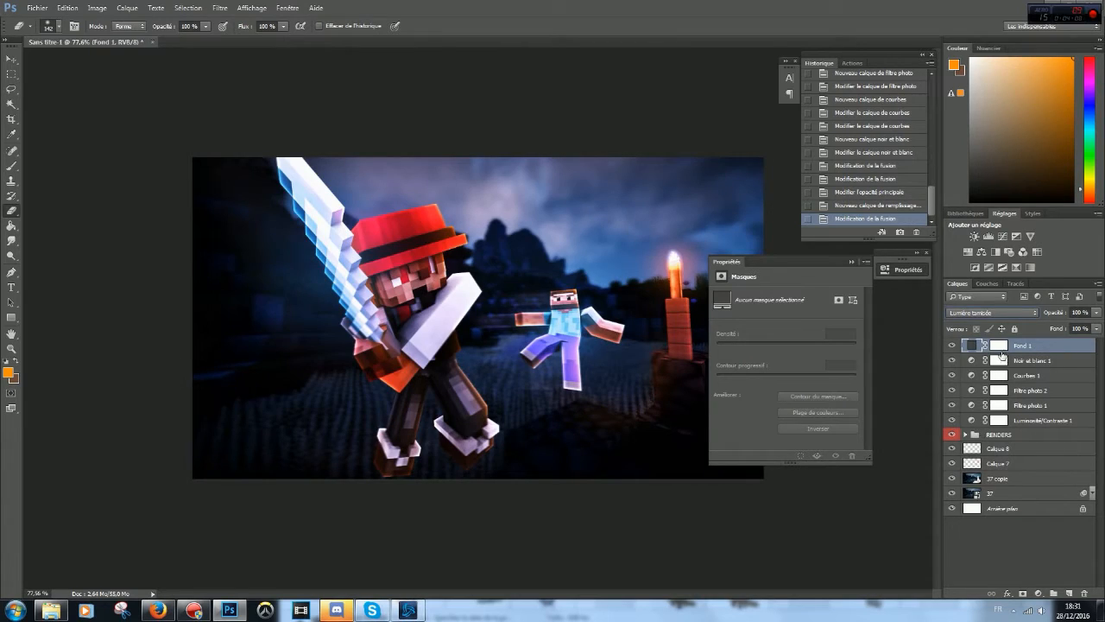
{"action": "left_click", "coordinate": [995, 316]}
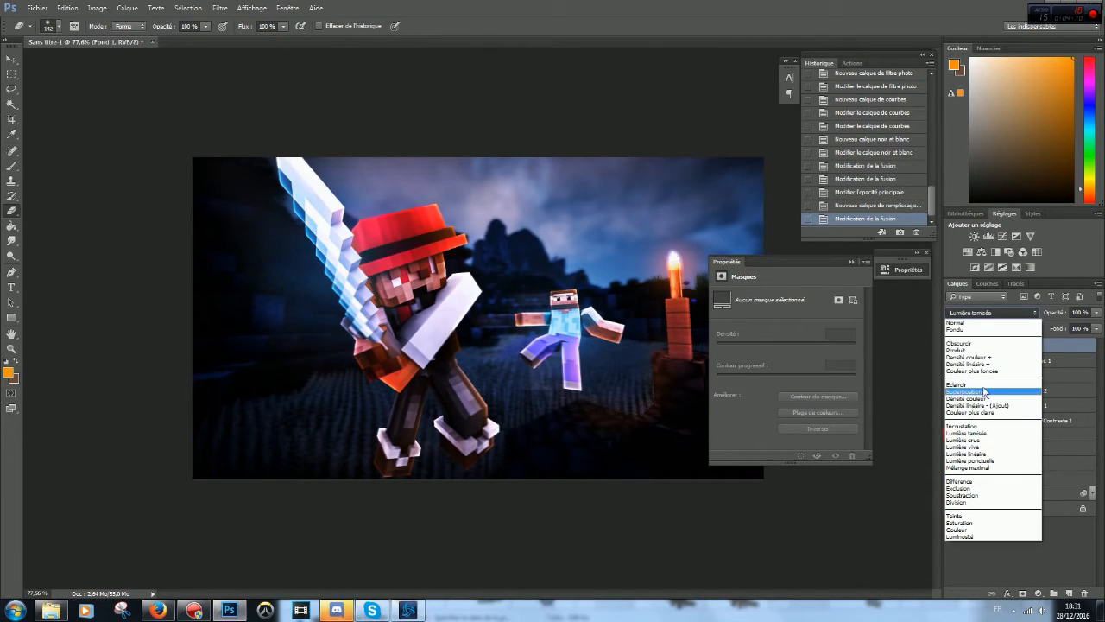
{"action": "left_click", "coordinate": [981, 323]}
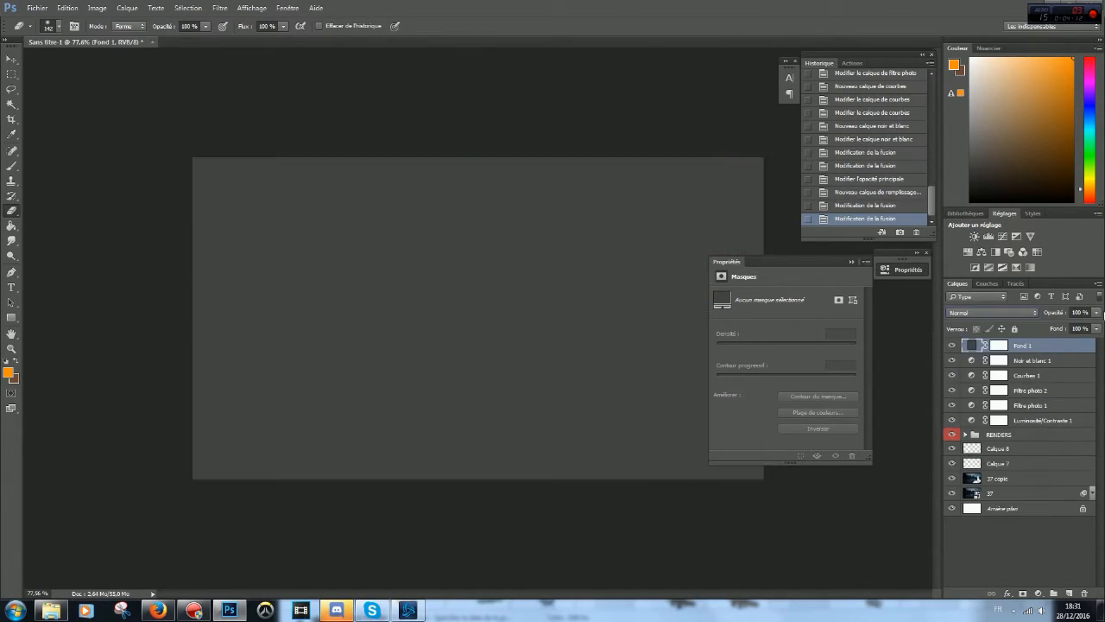
Step: Blend the Fond 1 fill layer in Couleur plus claire mode at 23% opacity and compare the image with and without it
{"action": "left_click", "coordinate": [1096, 312]}
{"action": "left_click_drag", "start_coordinate": [1081, 327], "coordinate": [1051, 328]}
{"action": "left_click", "coordinate": [968, 311]}
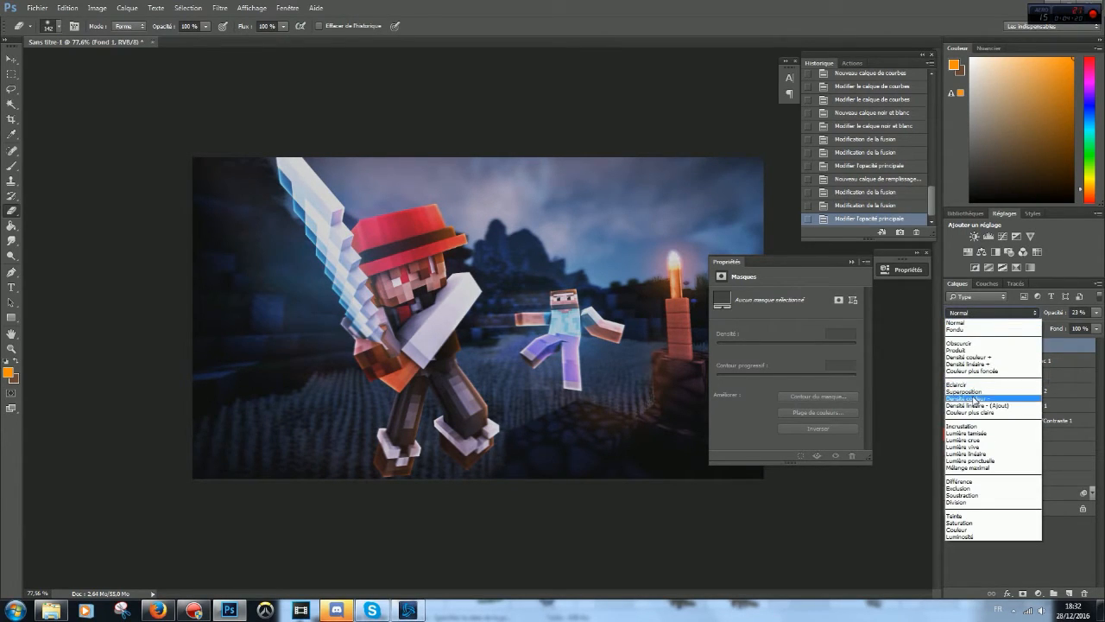
{"action": "left_click", "coordinate": [974, 377]}
{"action": "scroll", "coordinate": [990, 313], "scroll_direction": "down", "scroll_amount": 2}
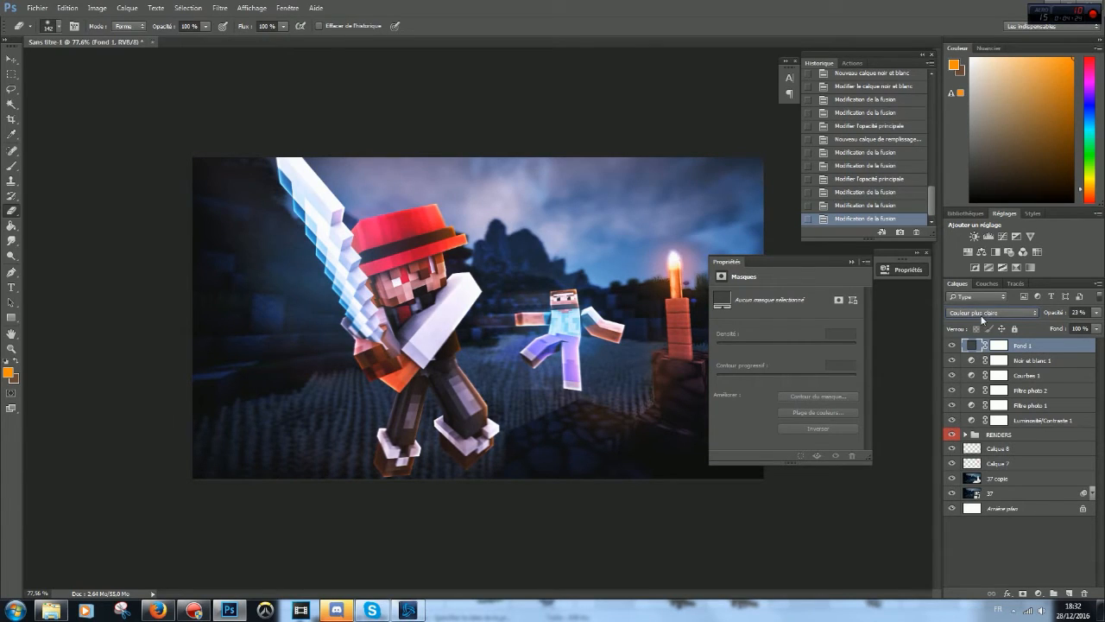
{"action": "left_click", "coordinate": [952, 346]}
{"action": "left_click", "coordinate": [952, 346]}
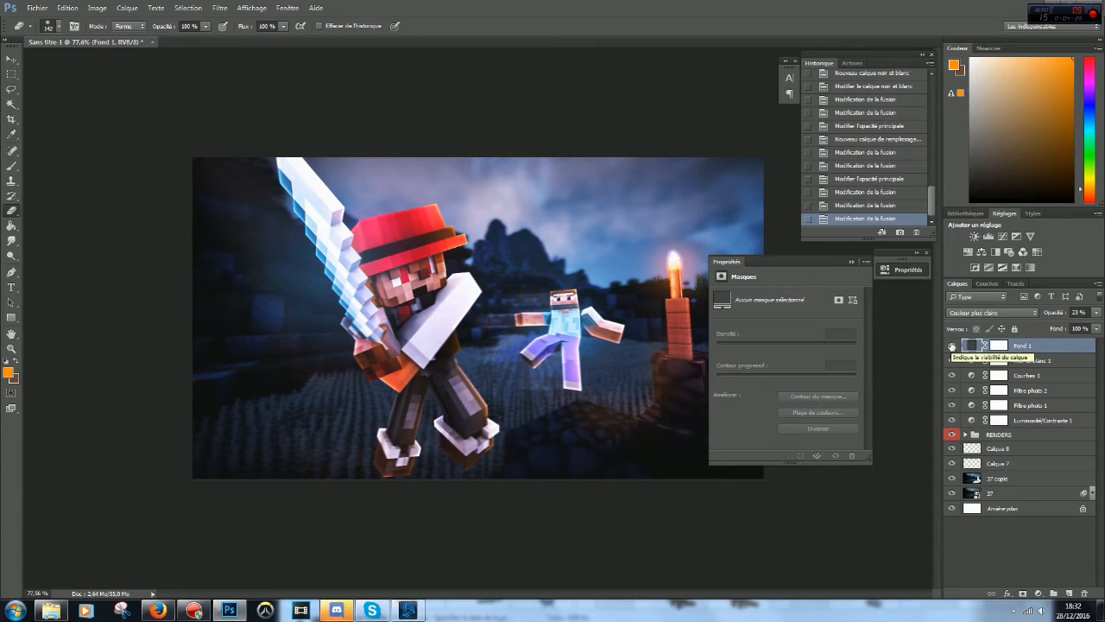
Step: Change the Fond 1 fill layer's colour to a different neutral grey
{"action": "double_click", "coordinate": [972, 345]}
{"action": "left_click", "coordinate": [687, 347]}
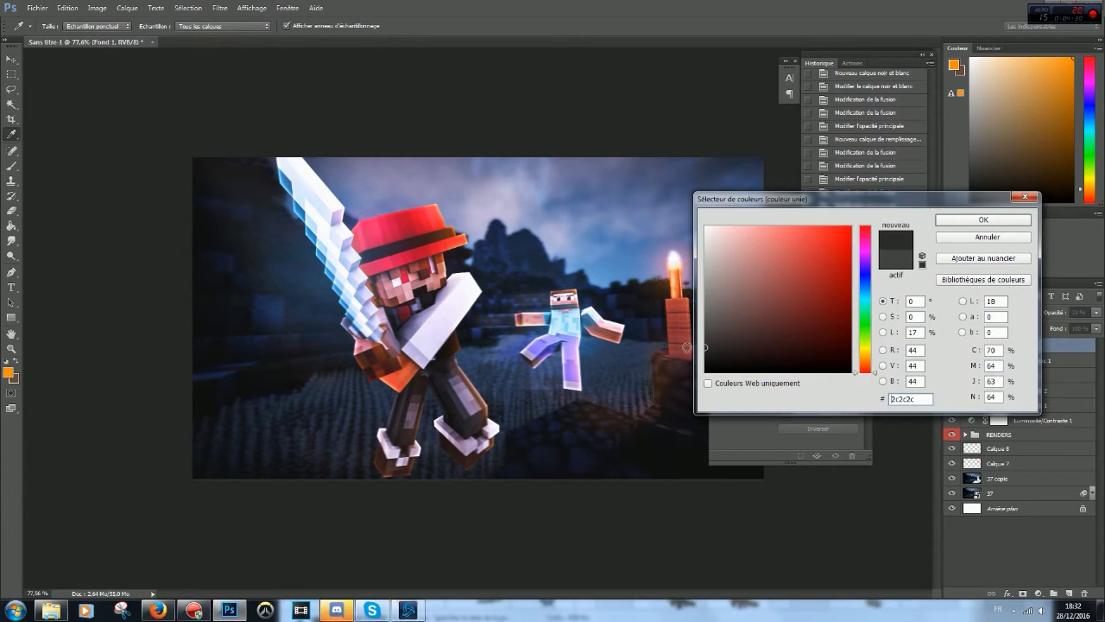
{"action": "mouse_move", "coordinate": [695, 349]}
{"action": "left_mouse_down"}
{"action": "mouse_move", "coordinate": [689, 312]}
{"action": "mouse_move", "coordinate": [727, 320]}
{"action": "mouse_move", "coordinate": [707, 329]}
{"action": "mouse_move", "coordinate": [689, 319]}
{"action": "left_mouse_up"}
{"action": "left_click", "coordinate": [984, 220]}
Step: Move the Courbes 1 layer above Fond 1 and compare the image with and without the curves adjustment
{"action": "left_click_drag", "start_coordinate": [1028, 360], "coordinate": [1047, 344]}
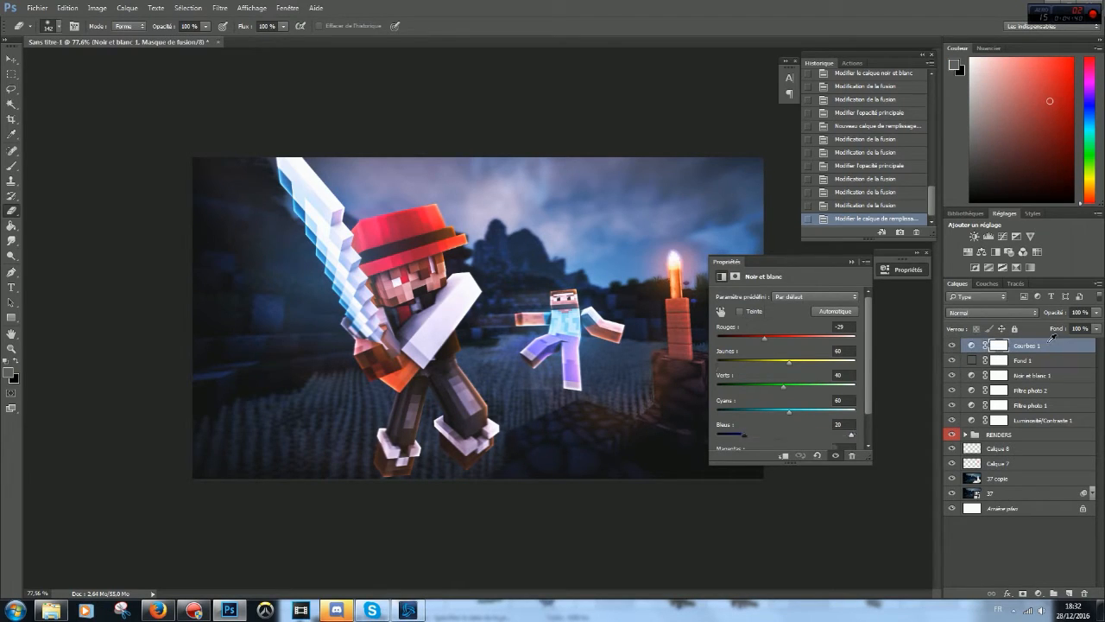
{"action": "left_click", "coordinate": [951, 345]}
{"action": "left_click", "coordinate": [950, 345]}
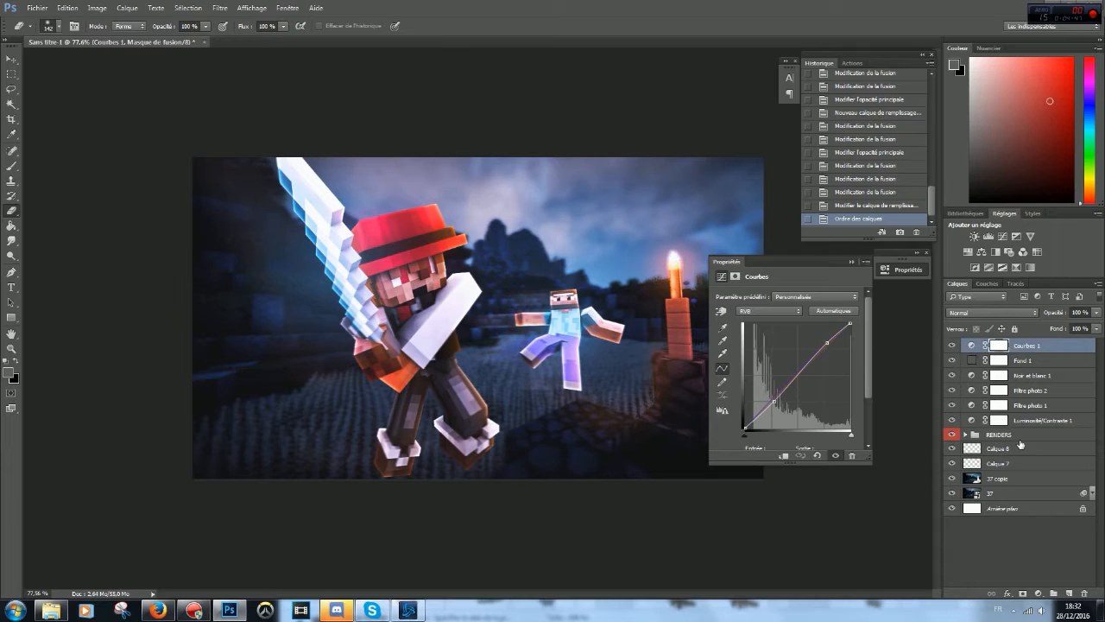
{"action": "left_click", "coordinate": [950, 345]}
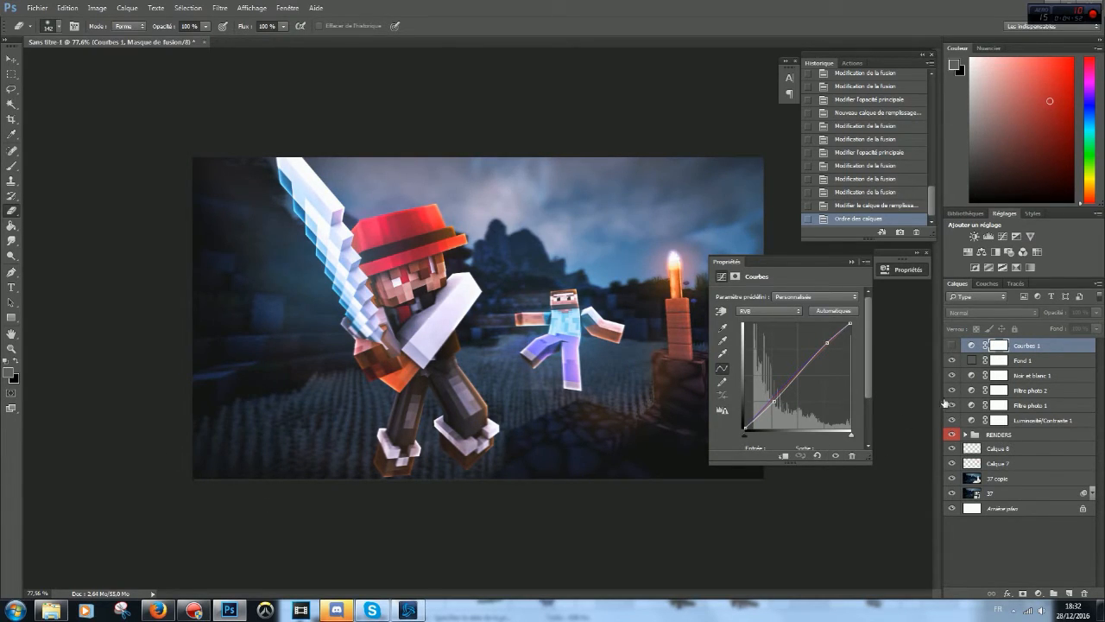
{"action": "left_click", "coordinate": [951, 345]}
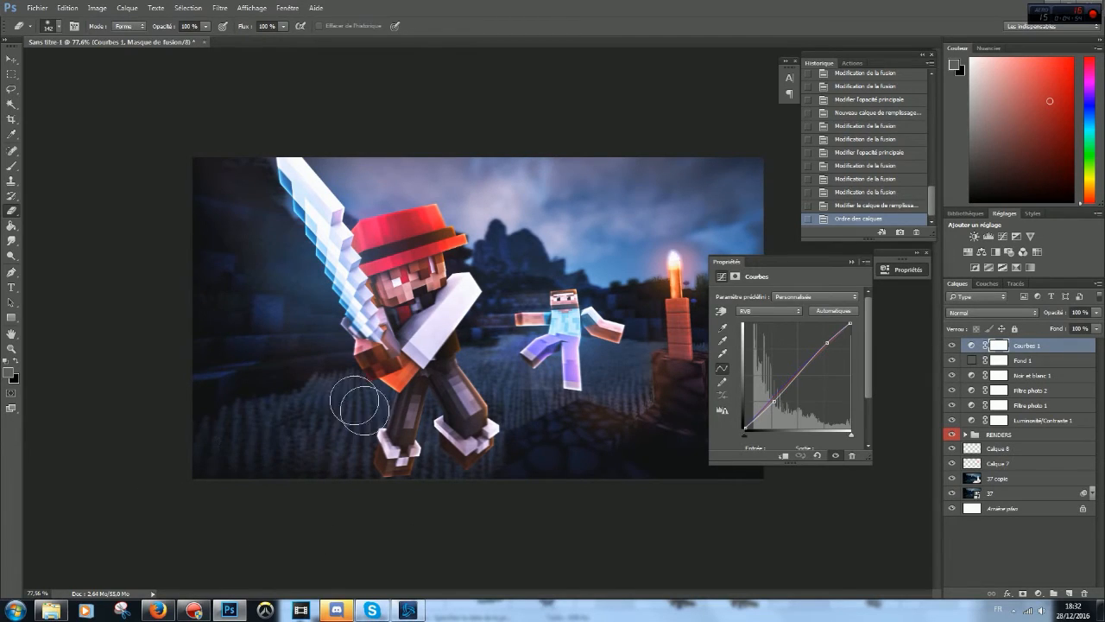
Step: Add a Courbe de transfert de dégradé adjustment layer above Courbes 1 and recolour its orange starting stop purple, #70299d
{"action": "left_click", "coordinate": [1038, 594]}
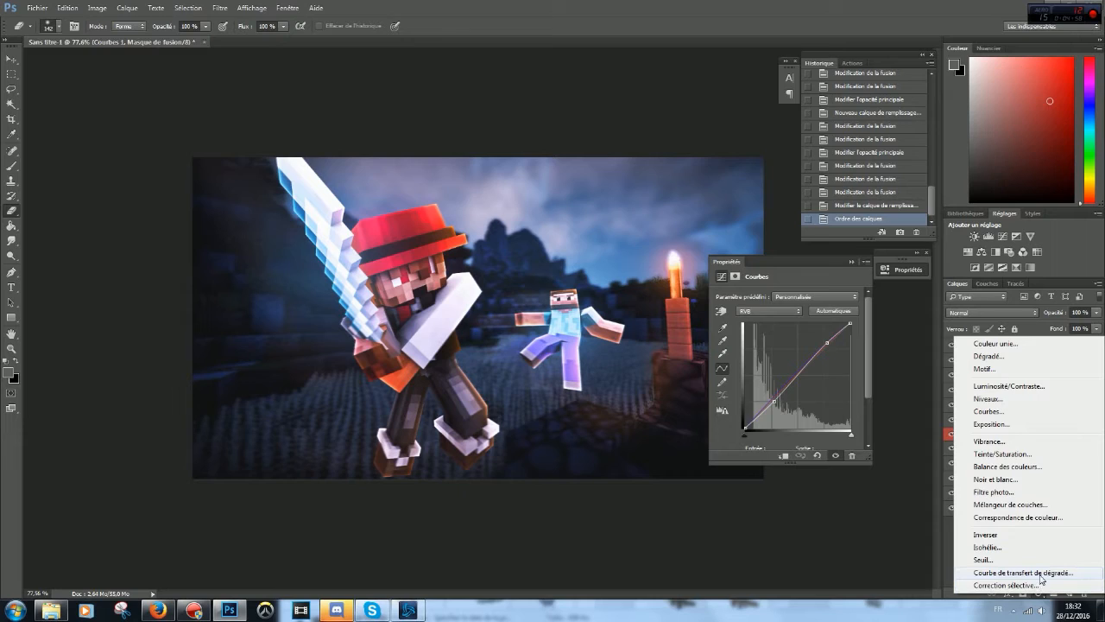
{"action": "left_click", "coordinate": [1040, 575]}
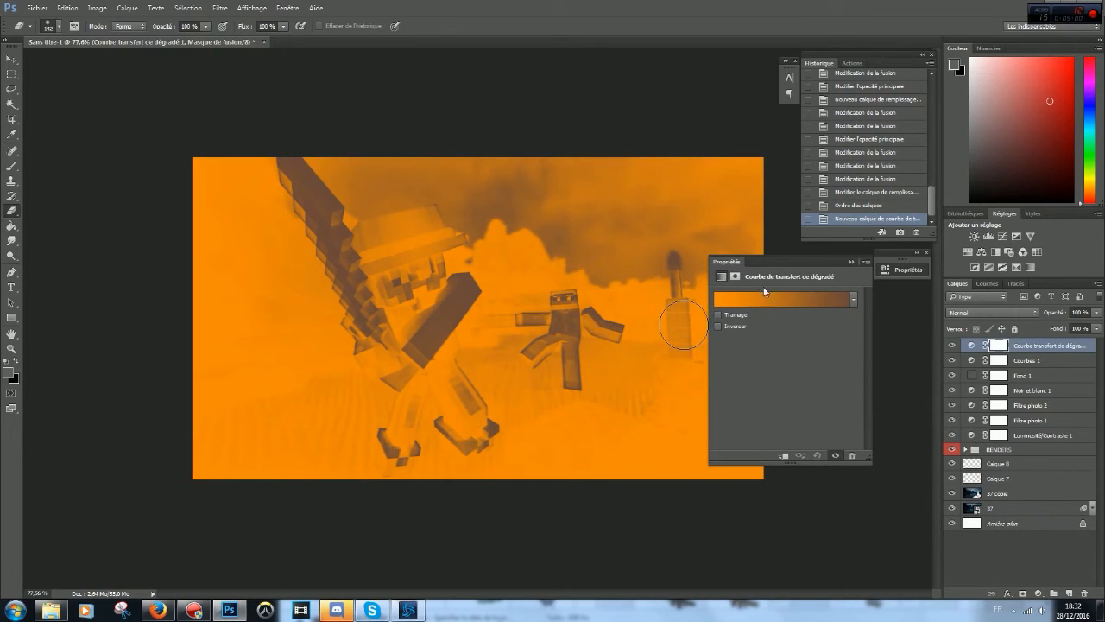
{"action": "left_click", "coordinate": [764, 299]}
{"action": "left_click", "coordinate": [39, 411]}
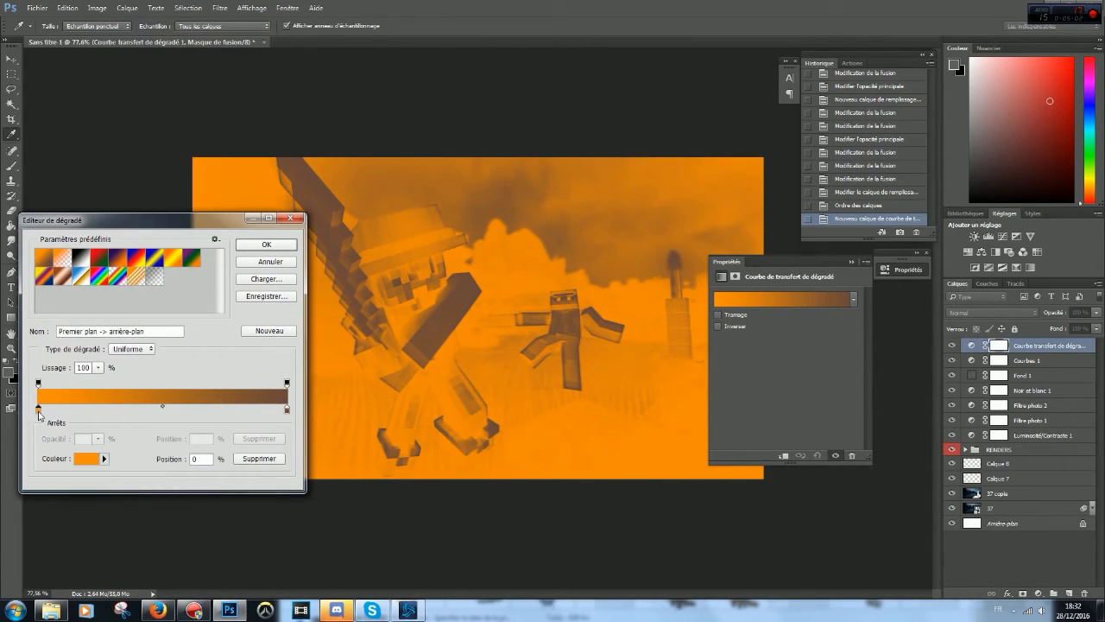
{"action": "double_click", "coordinate": [39, 411]}
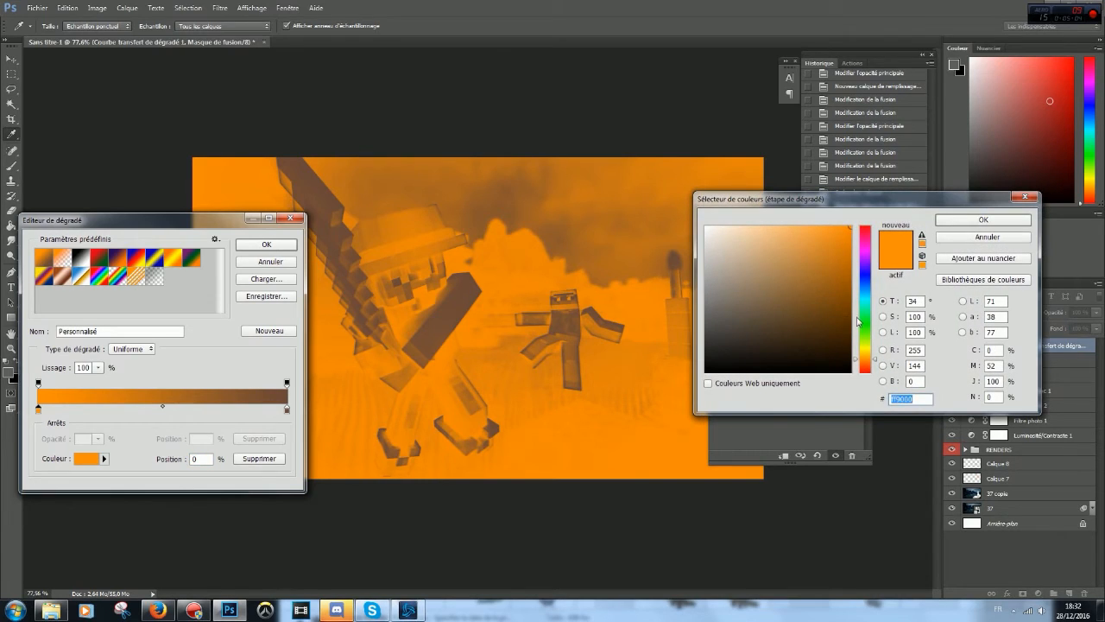
{"action": "left_click_drag", "start_coordinate": [868, 278], "coordinate": [867, 258]}
{"action": "left_click", "coordinate": [817, 277]}
{"action": "left_click", "coordinate": [814, 282]}
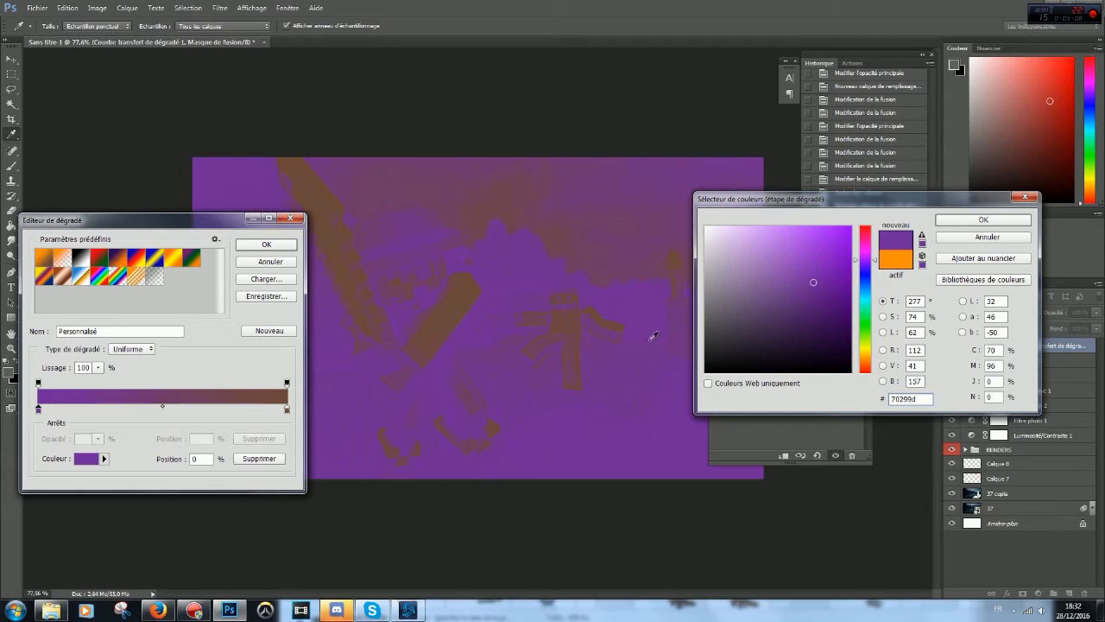
{"action": "left_click", "coordinate": [985, 219]}
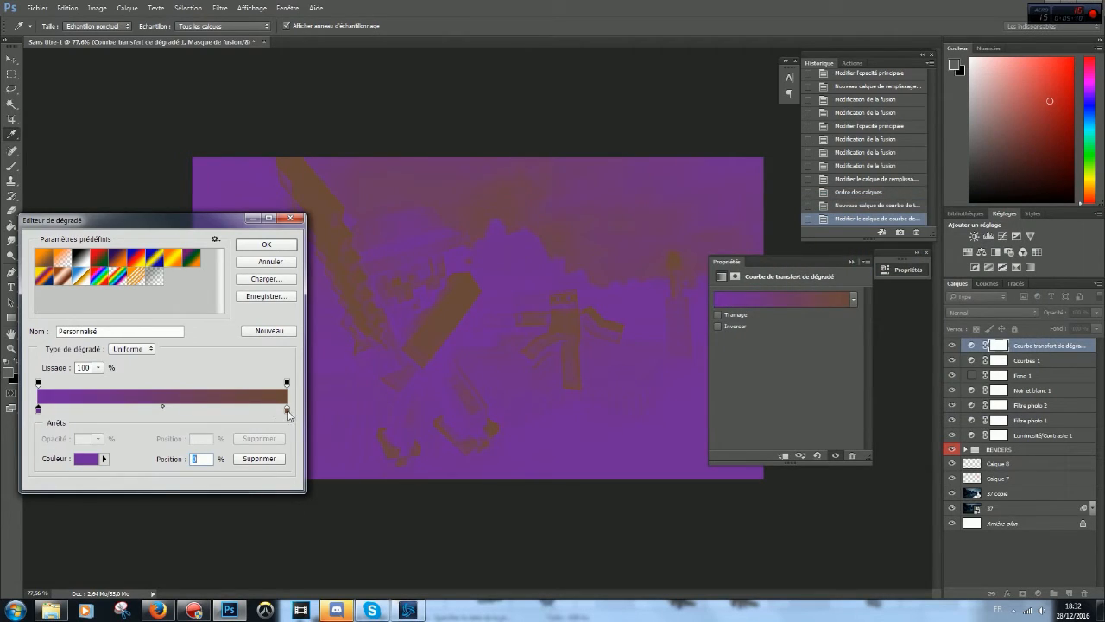
Step: Move the gradient's brown end stop slightly inward, apply the gradient and briefly preview the map with Inverser
{"action": "left_click_drag", "start_coordinate": [287, 413], "coordinate": [218, 419]}
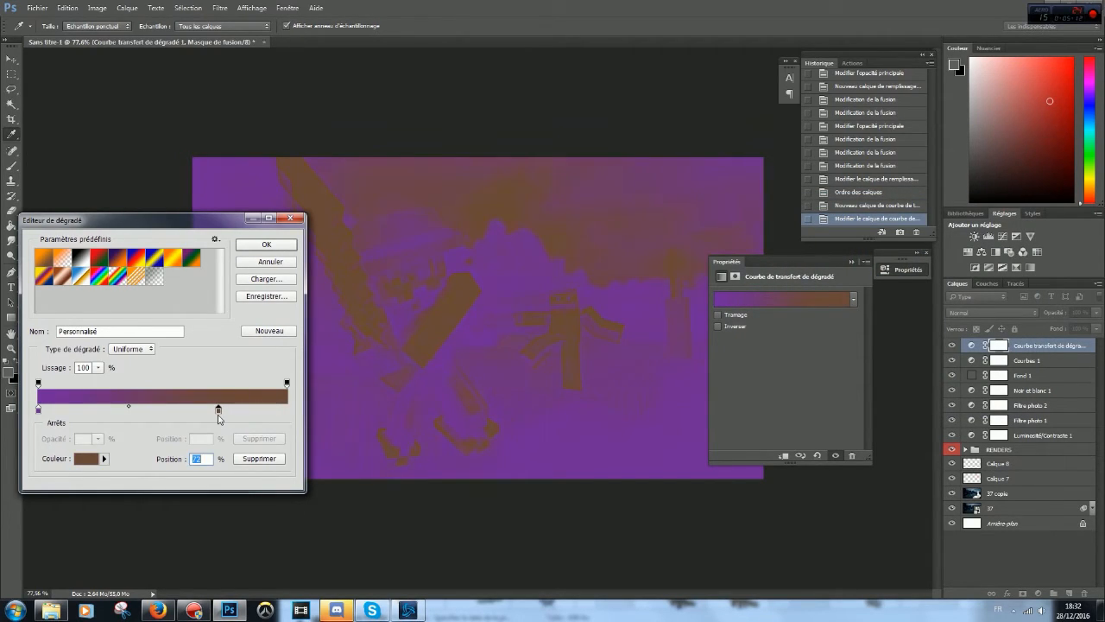
{"action": "left_click_drag", "start_coordinate": [217, 411], "coordinate": [259, 413]}
{"action": "left_click", "coordinate": [266, 245]}
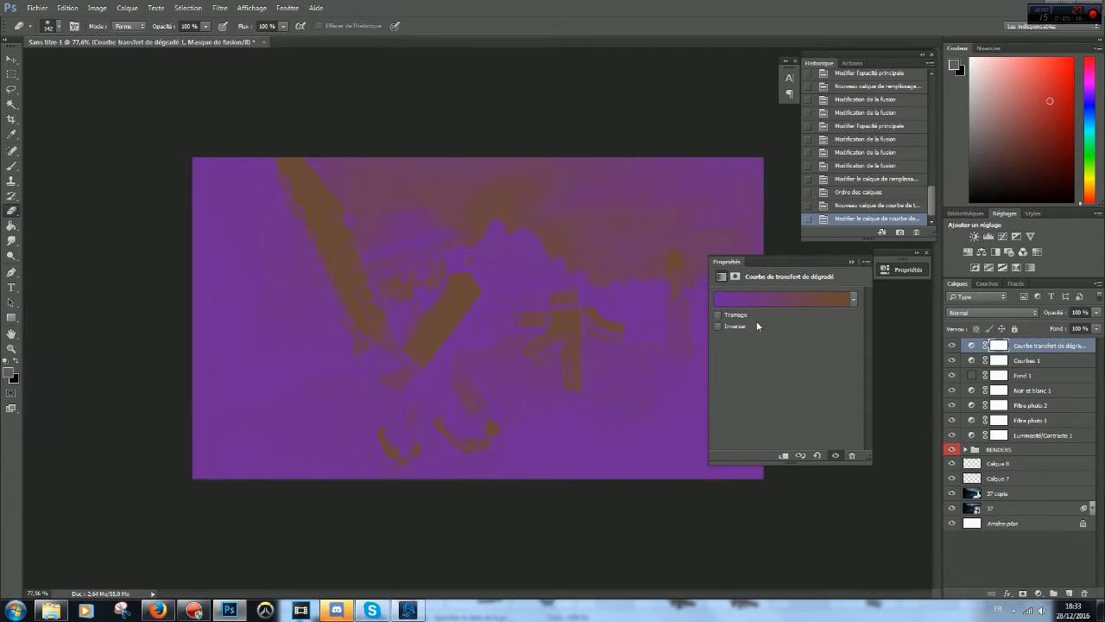
{"action": "left_click", "coordinate": [719, 325]}
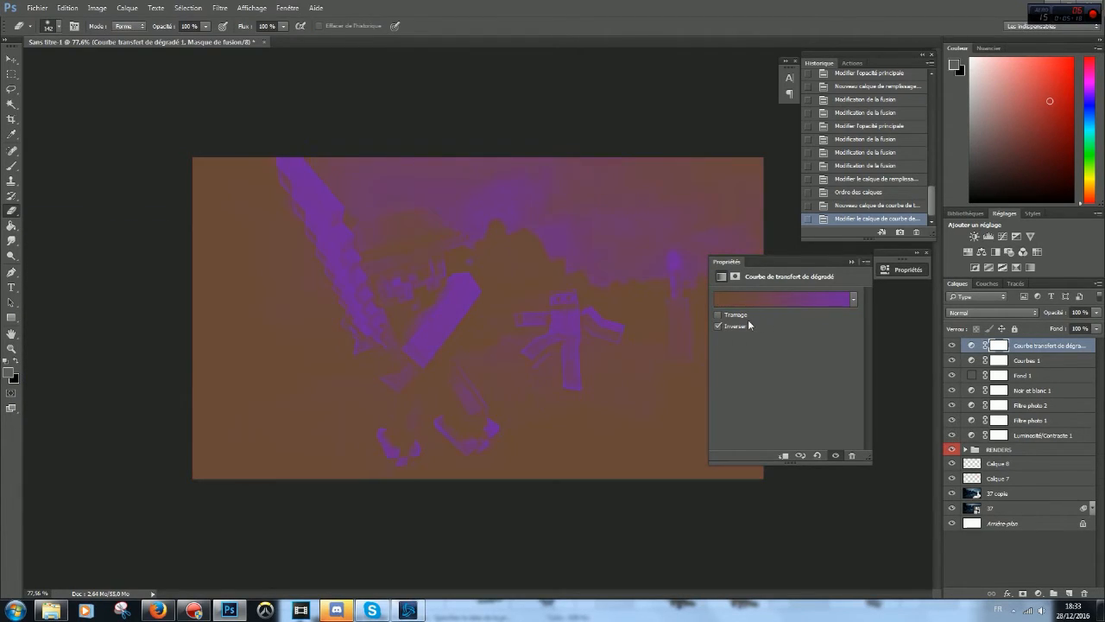
{"action": "left_click", "coordinate": [719, 325]}
Step: Try several blend modes on the gradient map layer, including Densité couleur -, and set it to Lumière tamisée
{"action": "left_click", "coordinate": [984, 312]}
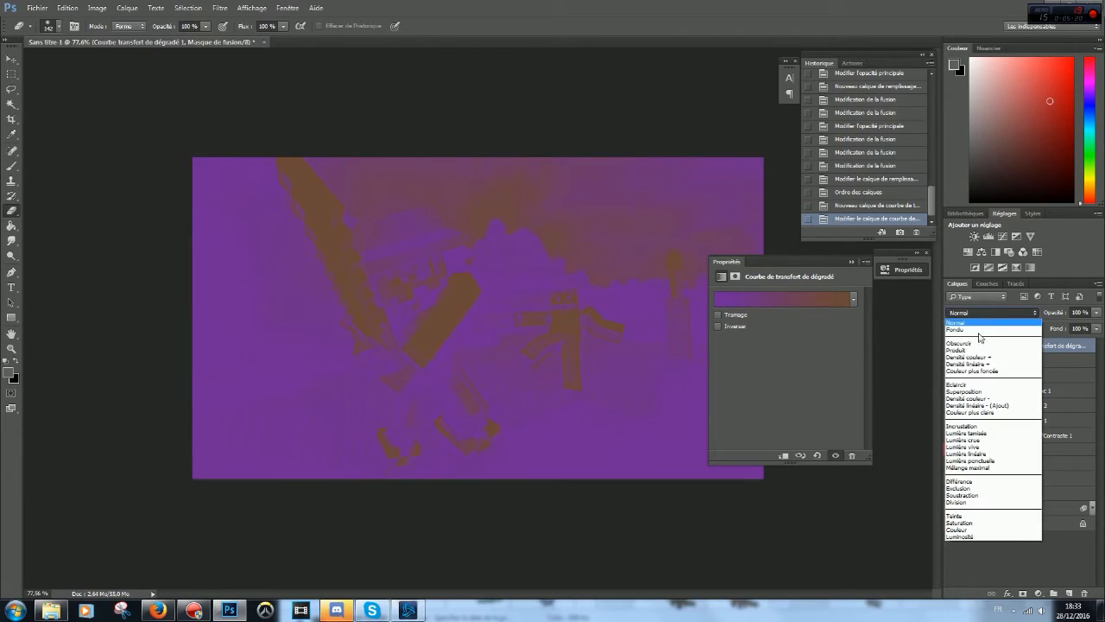
{"action": "left_click", "coordinate": [973, 398]}
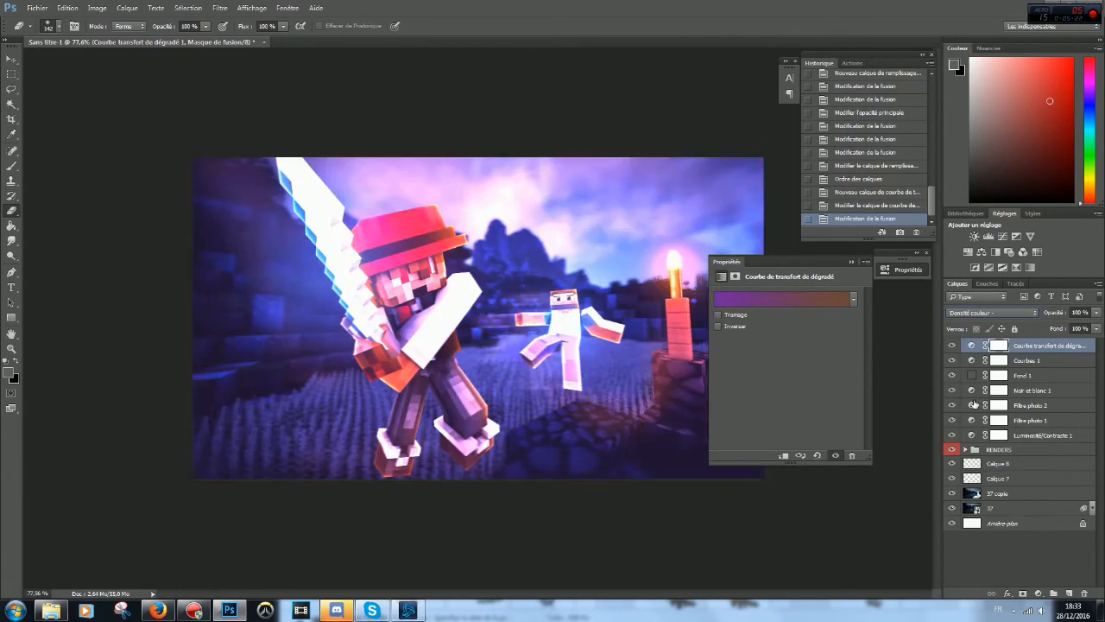
{"action": "left_click", "coordinate": [1017, 315]}
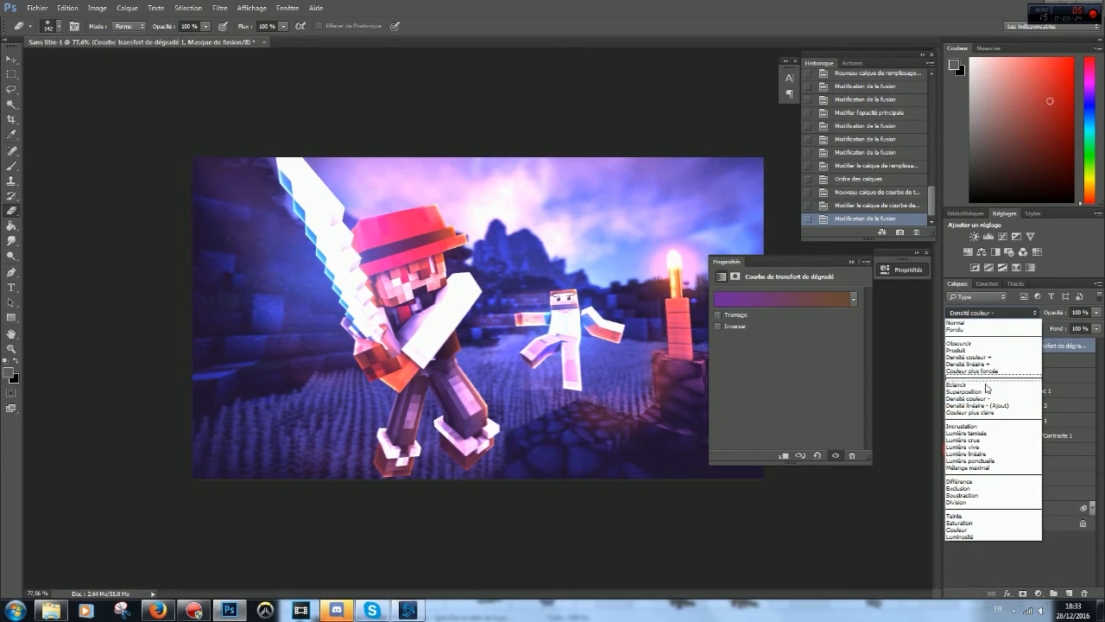
{"action": "left_click", "coordinate": [997, 405]}
{"action": "scroll", "coordinate": [997, 317], "scroll_direction": "down", "scroll_amount": 2}
{"action": "scroll", "coordinate": [998, 313], "scroll_direction": "down", "scroll_amount": 1}
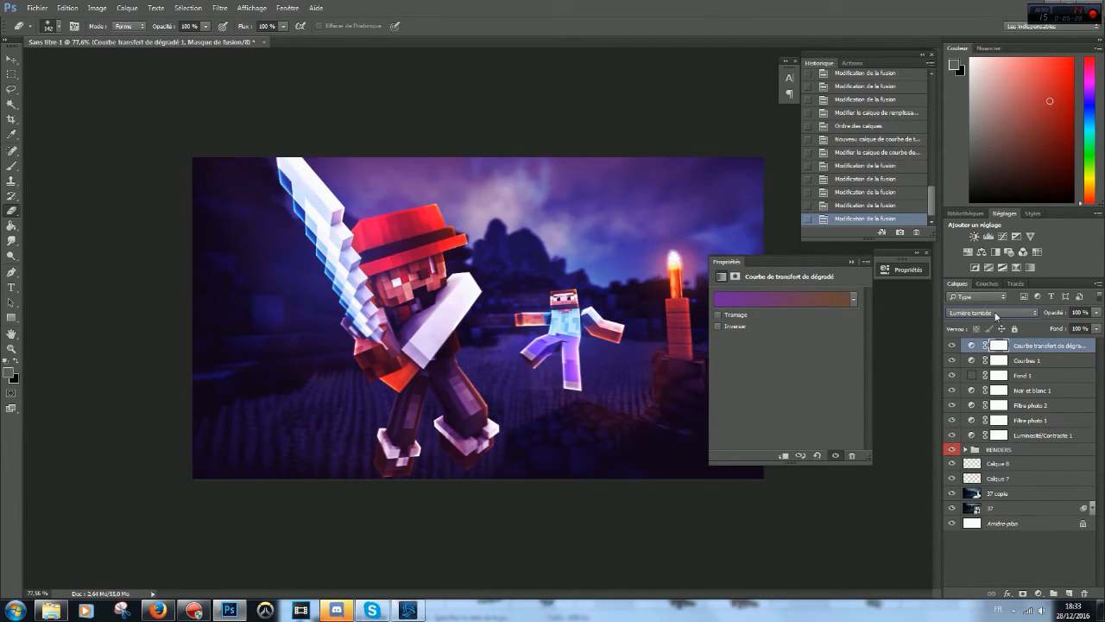
{"action": "scroll", "coordinate": [998, 315], "scroll_direction": "down", "scroll_amount": 1}
{"action": "scroll", "coordinate": [998, 315], "scroll_direction": "up", "scroll_amount": 1}
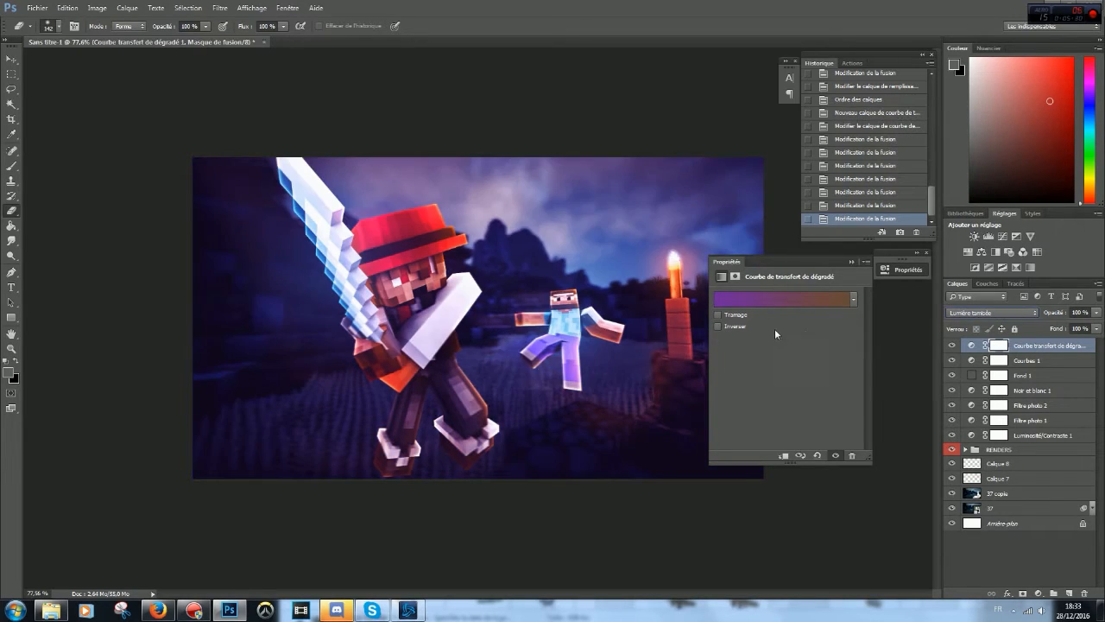
Step: Preview the gradient map inverted, set its layer opacity to 11% and compare the image with and without it
{"action": "left_click", "coordinate": [718, 327]}
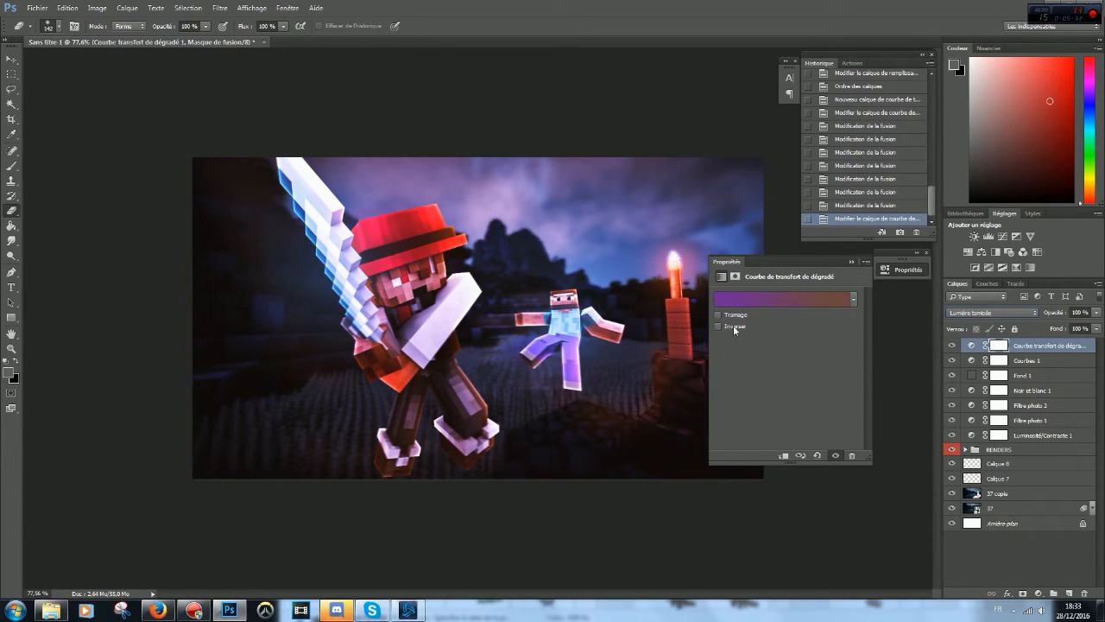
{"action": "left_click_drag", "start_coordinate": [1098, 313], "coordinate": [1044, 329]}
{"action": "left_click", "coordinate": [949, 348]}
{"action": "left_click", "coordinate": [951, 348]}
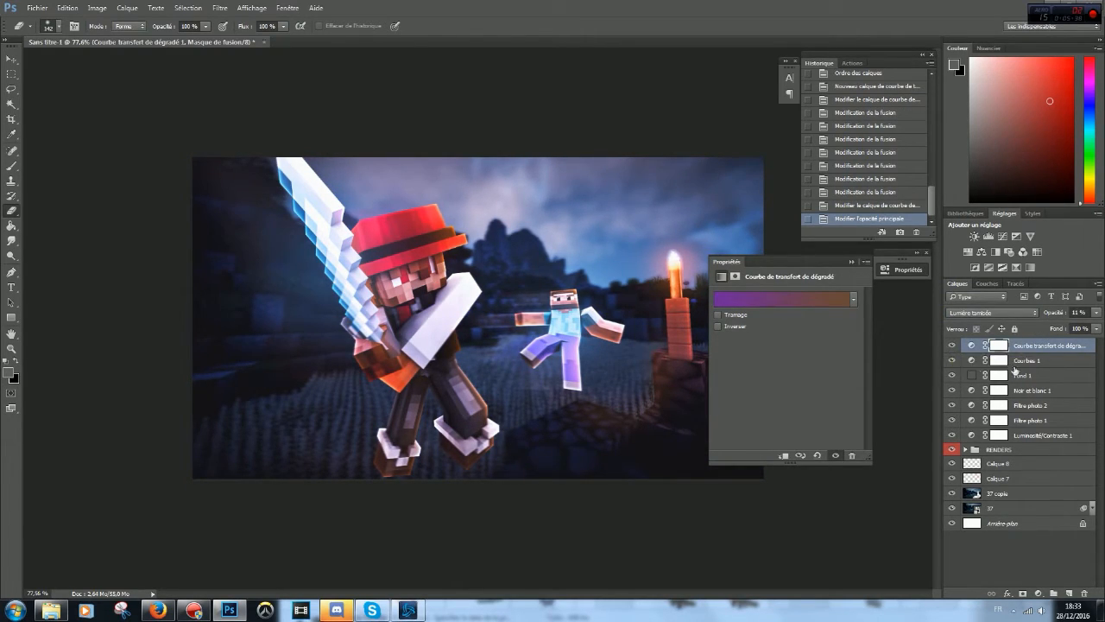
Step: Group all the adjustment layers from the gradient map down to Luminosité/Contraste 1 and name the group CC
{"action": "left_click", "coordinate": [1059, 437], "text": "shift"}
{"action": "left_click", "coordinate": [1053, 594]}
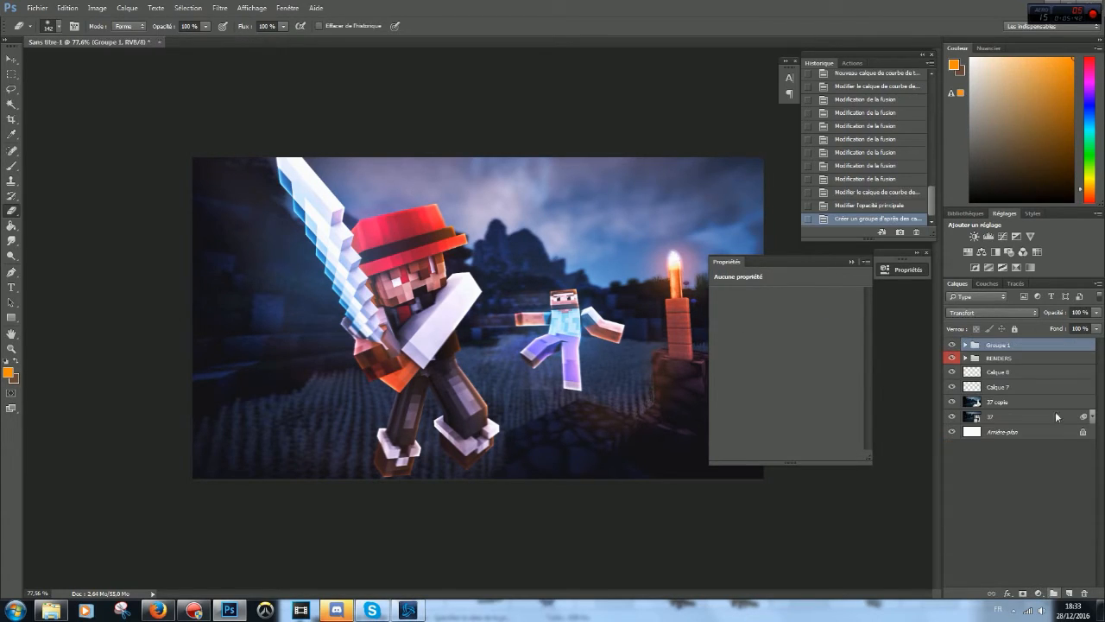
{"action": "double_click", "coordinate": [1011, 347]}
{"action": "type", "text": "CC"}
Step: Compare the image with and without the CC group and give the group a Violet colour label
{"action": "left_click", "coordinate": [954, 346]}
{"action": "right_click", "coordinate": [955, 346]}
{"action": "left_click", "coordinate": [954, 344]}
{"action": "left_click", "coordinate": [954, 344]}
{"action": "left_click", "coordinate": [954, 344]}
{"action": "left_click", "coordinate": [954, 344]}
{"action": "right_click", "coordinate": [954, 344]}
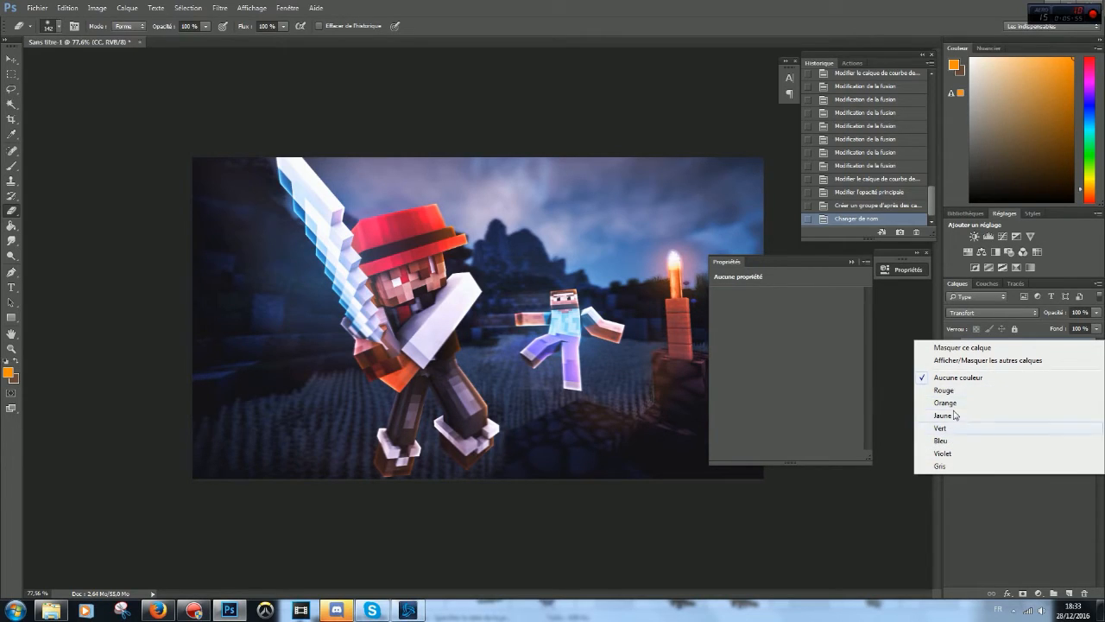
{"action": "left_click", "coordinate": [955, 454]}
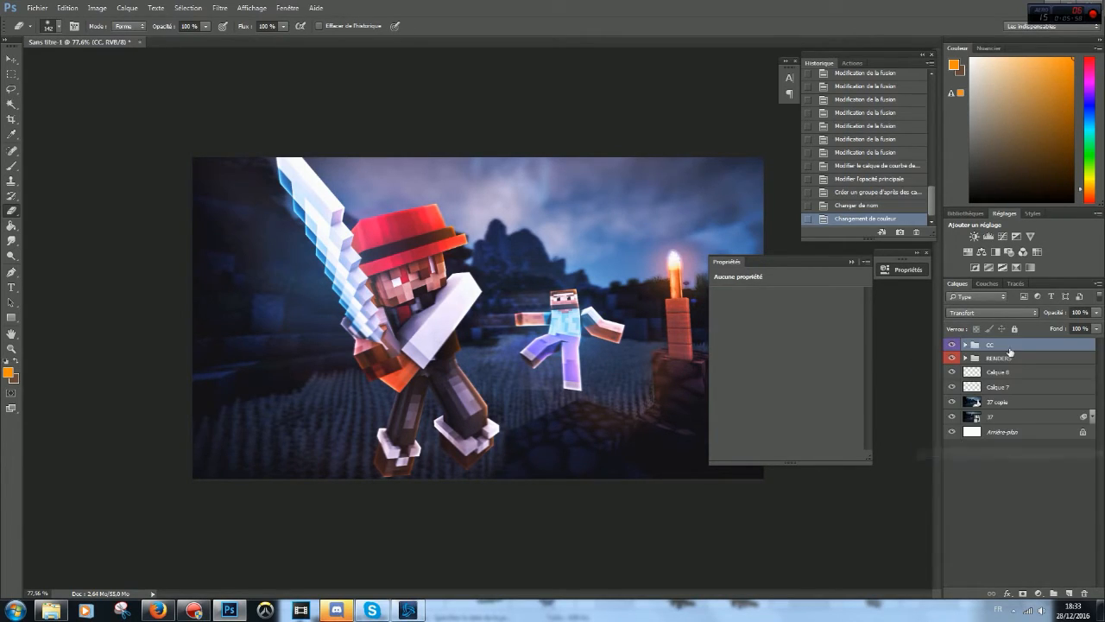
Step: Add a Balance des couleurs adjustment at the top of the CC group with midtones Cyan/Rouge +7, Magenta/Vert -11 and Jaune/Bleu -14
{"action": "left_click", "coordinate": [965, 344]}
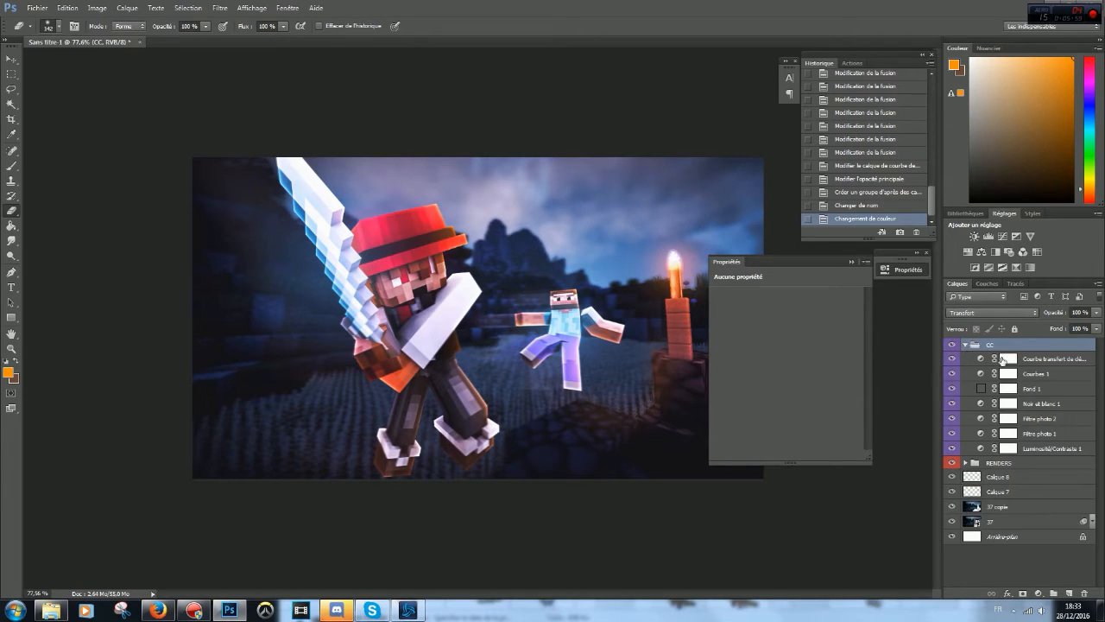
{"action": "left_click", "coordinate": [1031, 363]}
{"action": "left_click", "coordinate": [1039, 593]}
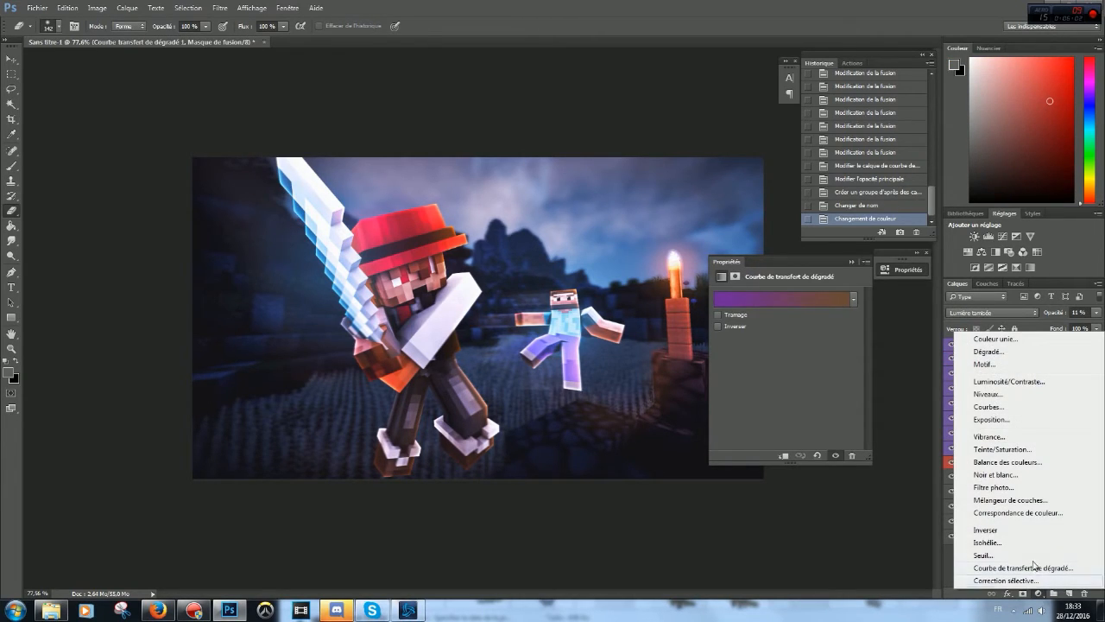
{"action": "left_click", "coordinate": [1008, 462]}
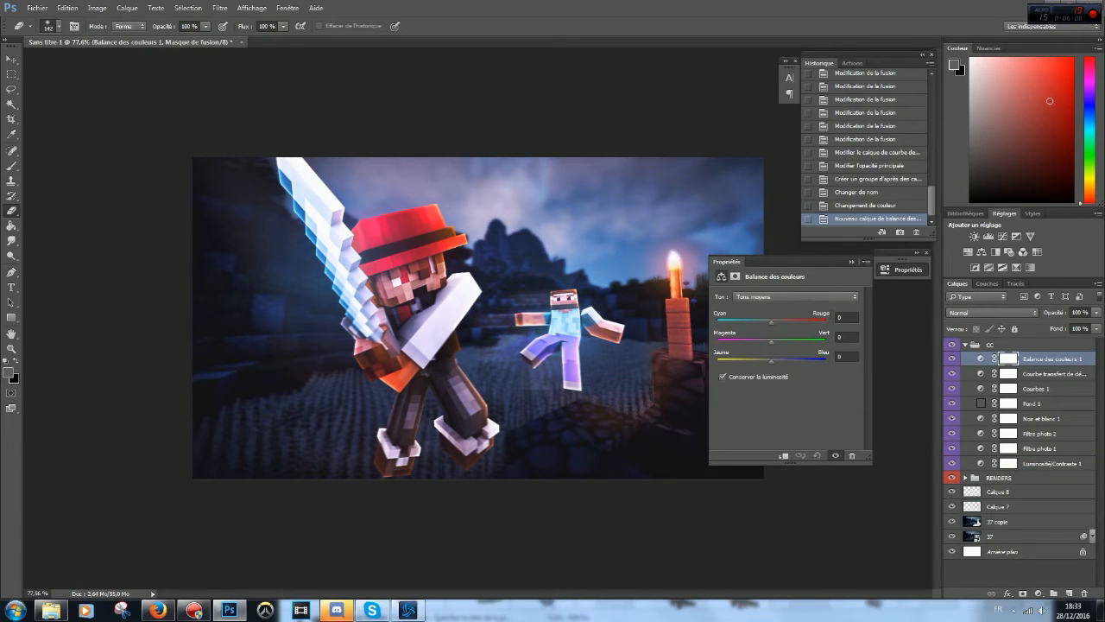
{"action": "mouse_move", "coordinate": [768, 319]}
{"action": "left_mouse_down"}
{"action": "mouse_move", "coordinate": [795, 320]}
{"action": "mouse_move", "coordinate": [781, 319]}
{"action": "left_mouse_up"}
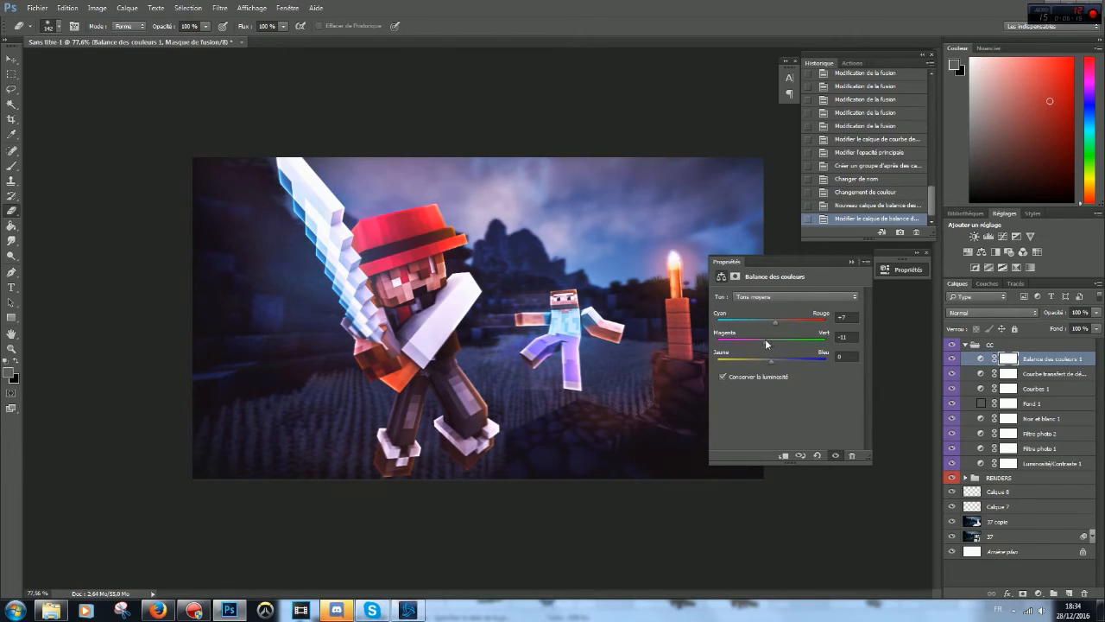
{"action": "left_click_drag", "start_coordinate": [767, 340], "coordinate": [778, 364]}
Step: Compare the image with and without the Balance des couleurs layer and set its opacity to 82%
{"action": "left_click", "coordinate": [950, 358]}
{"action": "left_click", "coordinate": [951, 358]}
{"action": "left_click", "coordinate": [1096, 312]}
{"action": "left_click_drag", "start_coordinate": [1093, 326], "coordinate": [1095, 328]}
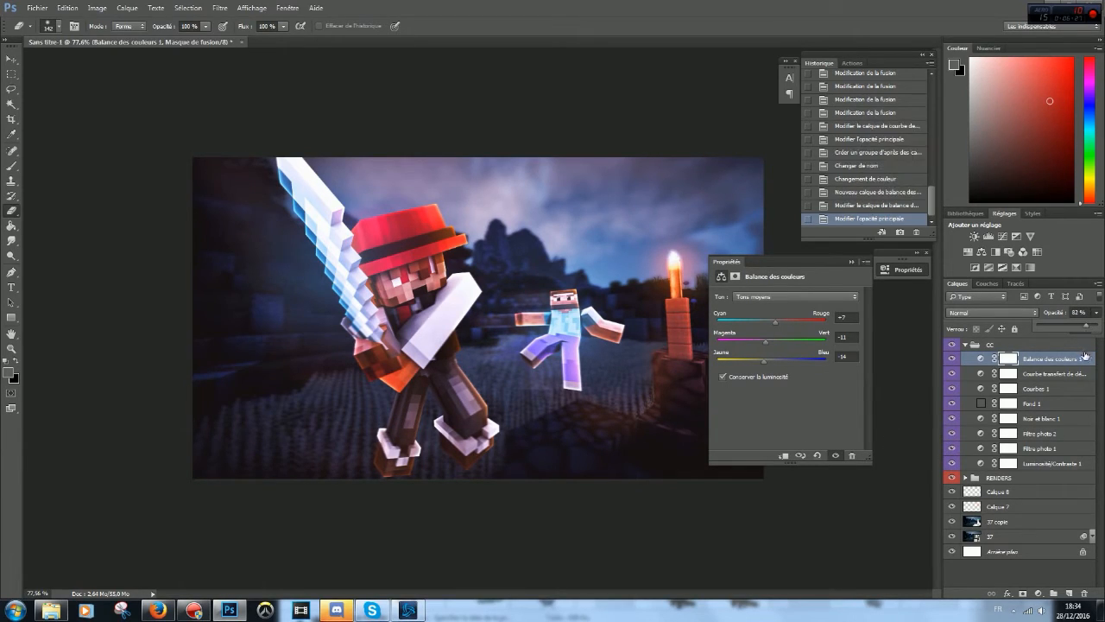
Step: Review the Courbes 1, Fond 1 and Noir et blanc 1 layers and lower the opacity of Filtre photo 2
{"action": "left_click", "coordinate": [1050, 391]}
{"action": "left_click", "coordinate": [952, 388]}
{"action": "left_click", "coordinate": [952, 389]}
{"action": "left_click", "coordinate": [1033, 404]}
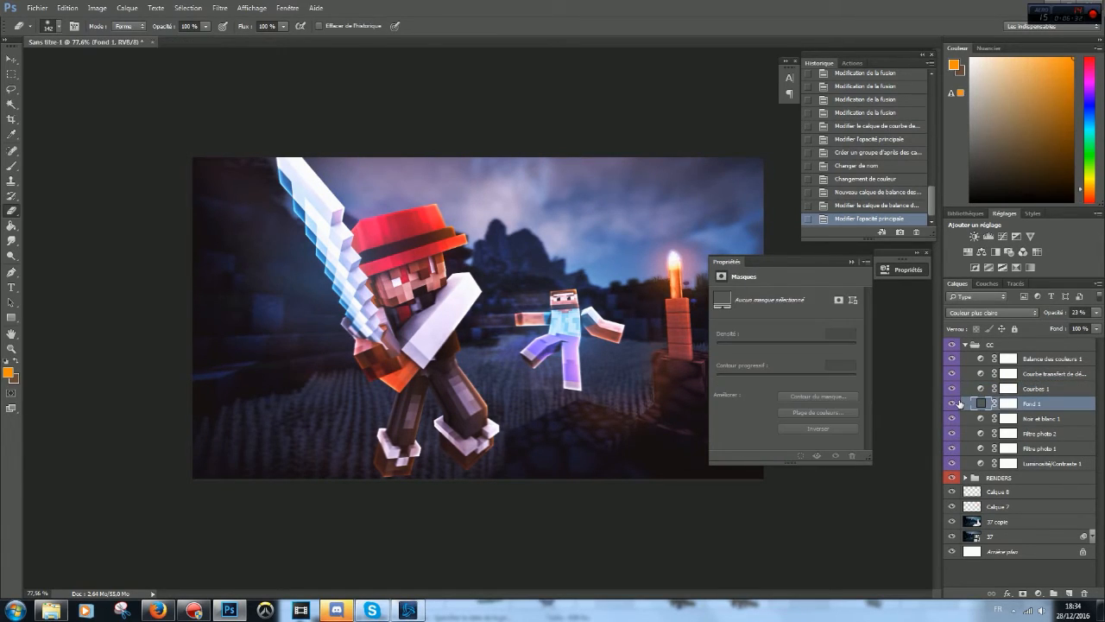
{"action": "left_click", "coordinate": [1040, 422]}
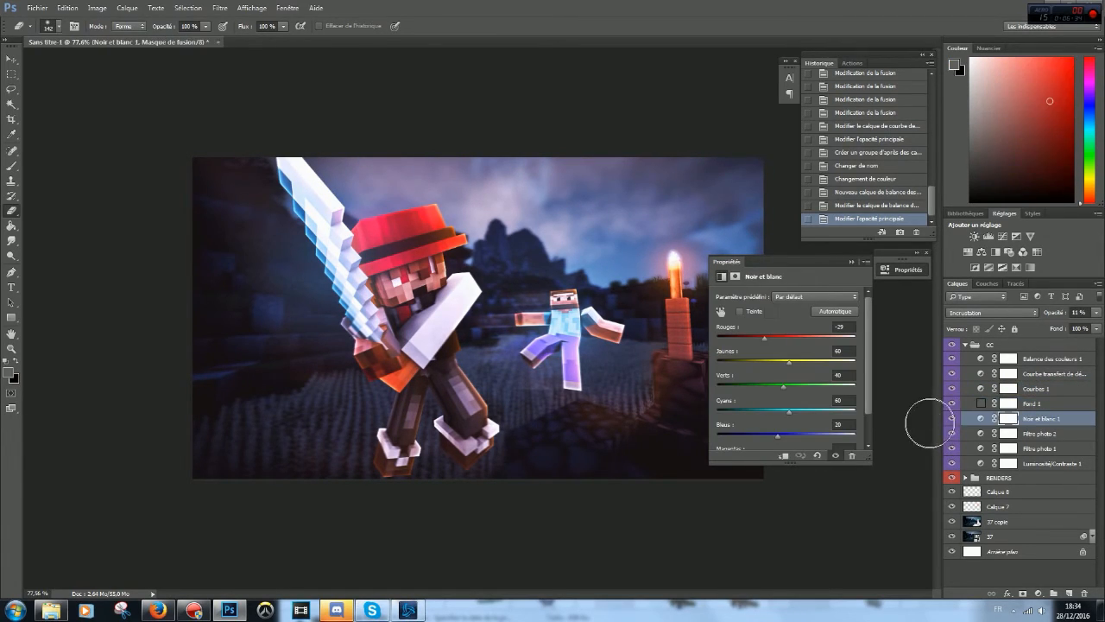
{"action": "left_click", "coordinate": [1041, 435]}
{"action": "left_click", "coordinate": [1094, 313]}
{"action": "left_click_drag", "start_coordinate": [1095, 325], "coordinate": [1066, 328]}
Step: Set the Filtre photo 1 layer's opacity to 75% and compare the image with and without it
{"action": "left_click", "coordinate": [1032, 448]}
{"action": "left_click", "coordinate": [1097, 314]}
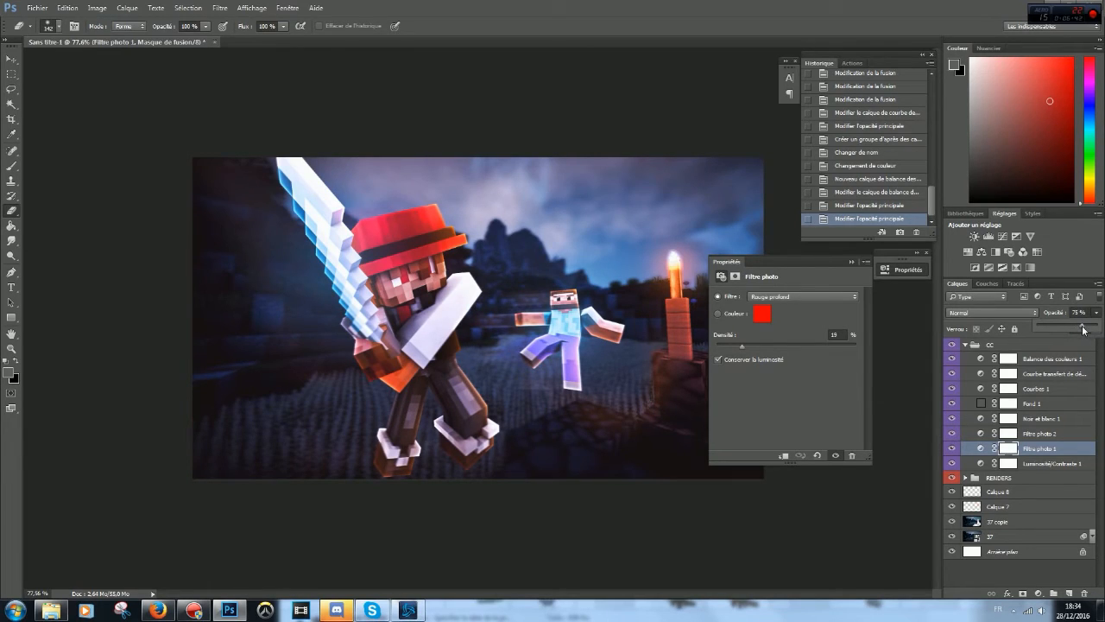
{"action": "left_click", "coordinate": [950, 452]}
{"action": "left_click", "coordinate": [949, 452]}
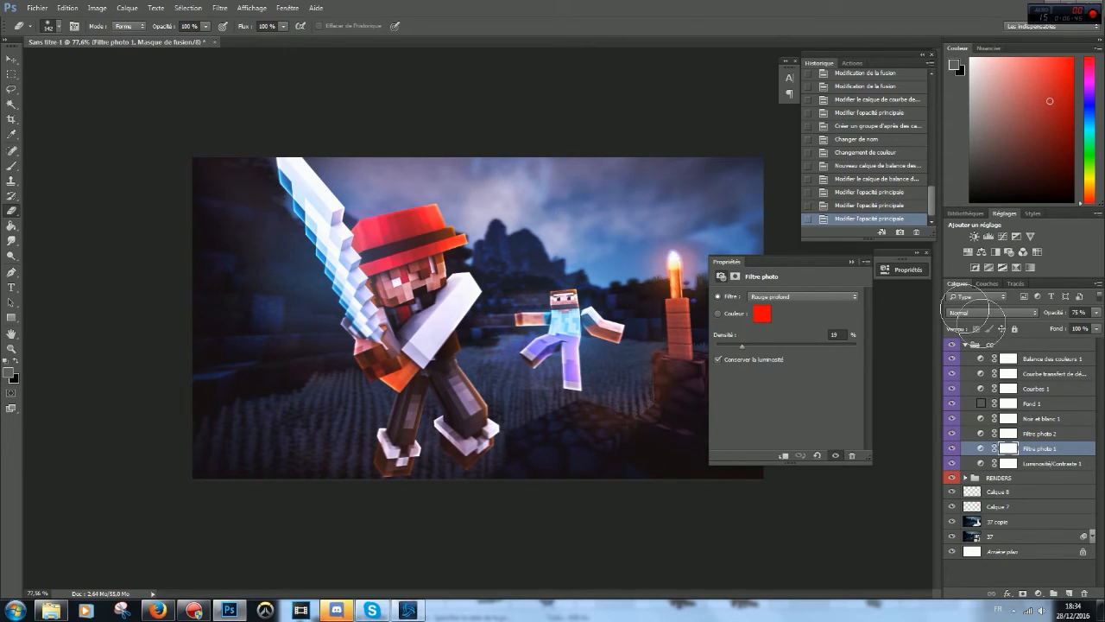
Step: Collapse the CC group and add a new empty layer between it and the RENDERS group
{"action": "left_click", "coordinate": [964, 343]}
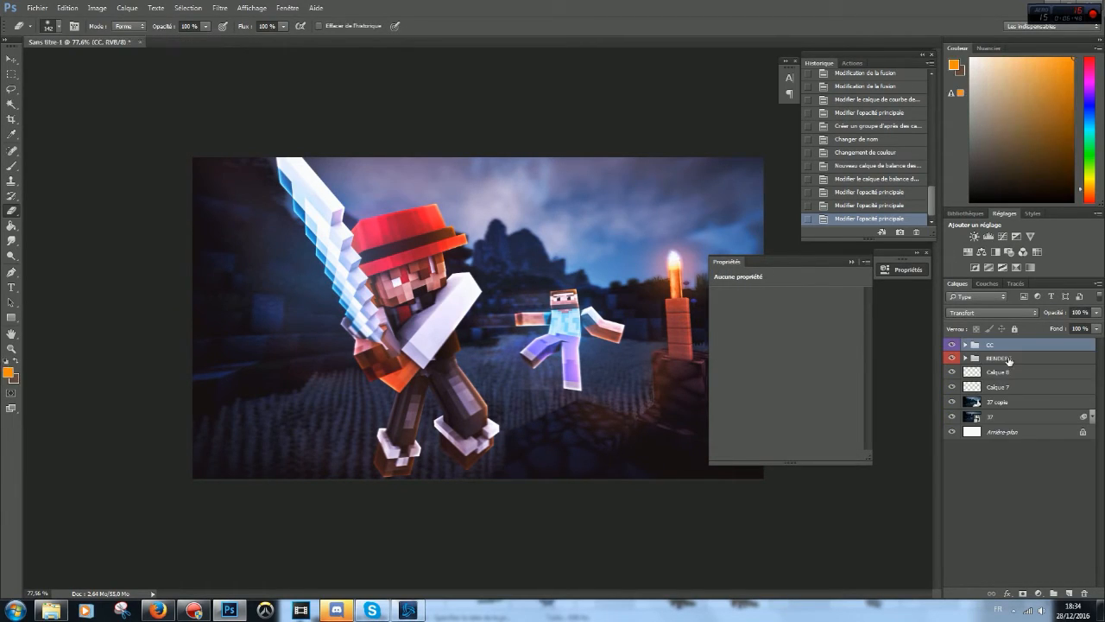
{"action": "left_click", "coordinate": [1007, 358]}
{"action": "left_click", "coordinate": [1069, 593]}
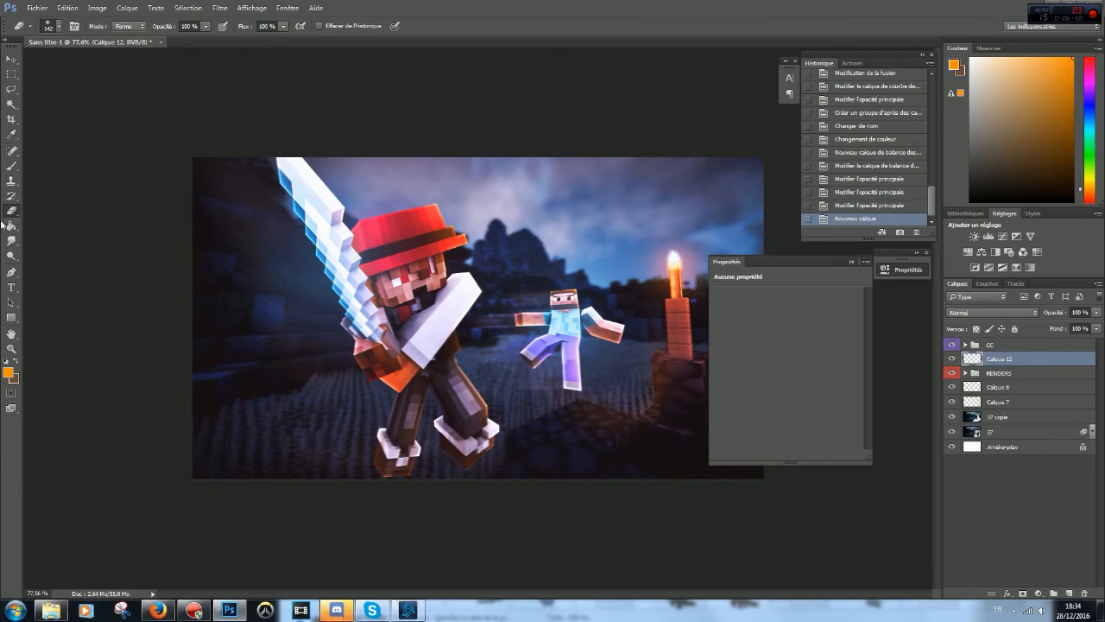
Step: Collapse the layer properties and set the foreground colour to white (ffffff)
{"action": "left_click", "coordinate": [851, 262]}
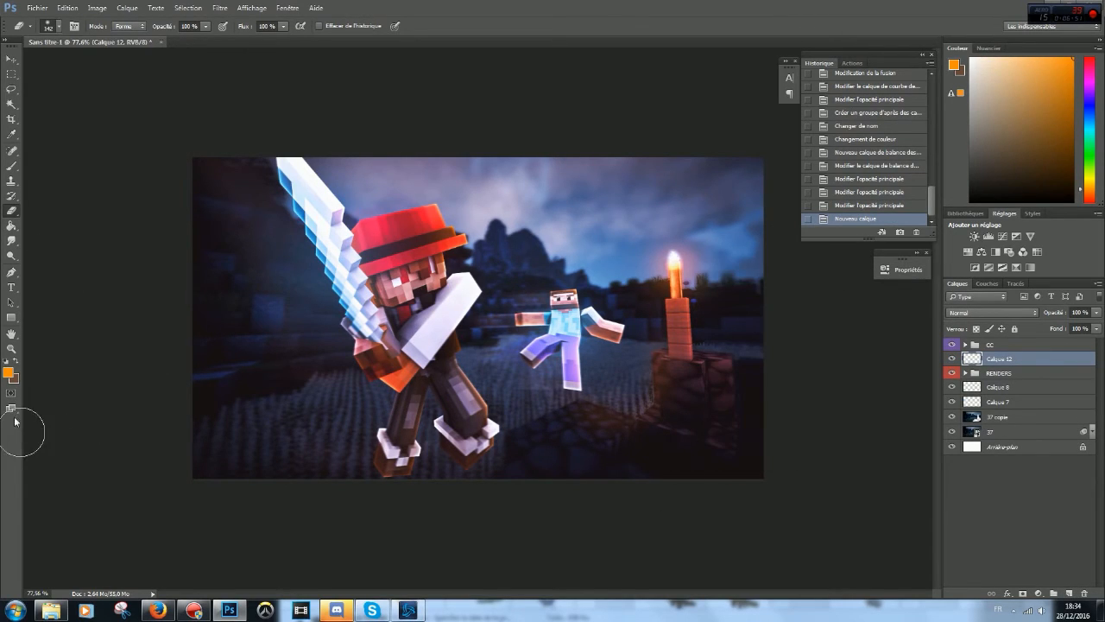
{"action": "left_click", "coordinate": [8, 372]}
{"action": "left_click", "coordinate": [707, 227]}
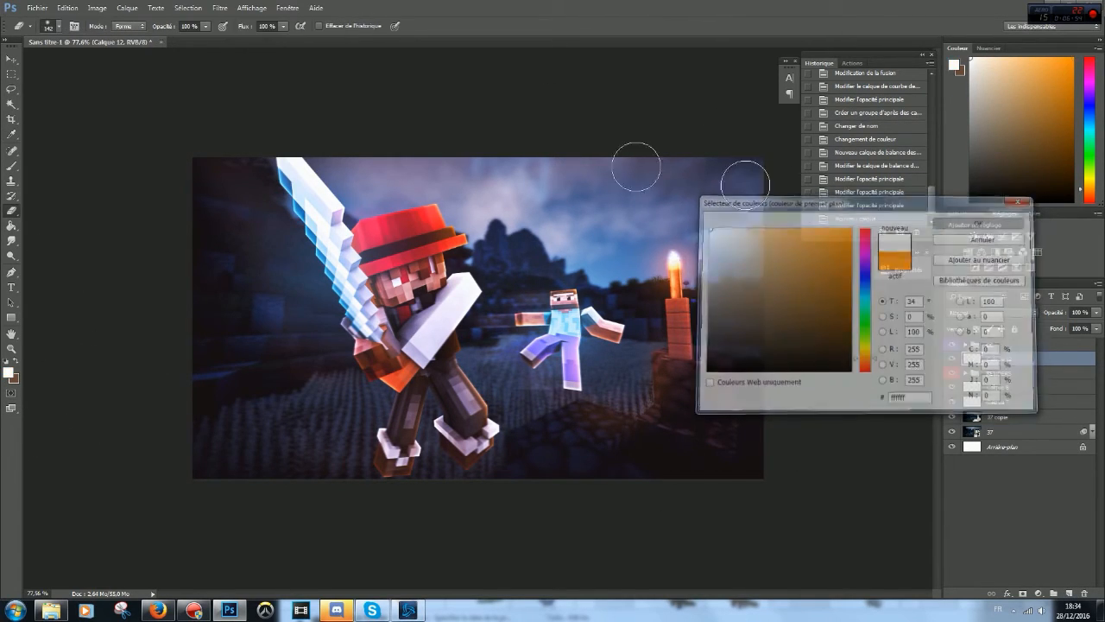
{"action": "left_click", "coordinate": [950, 220]}
Step: Select a thin strip about 0.35 cm high along the full top edge of the image with the rectangular marquee
{"action": "left_click", "coordinate": [10, 77]}
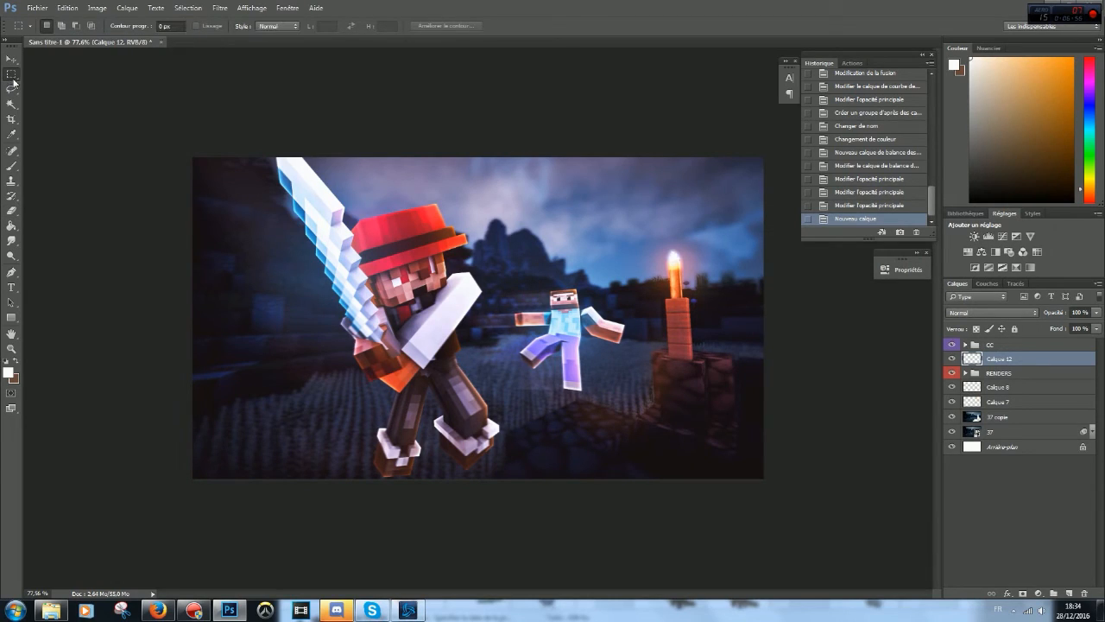
{"action": "left_click", "coordinate": [12, 78]}
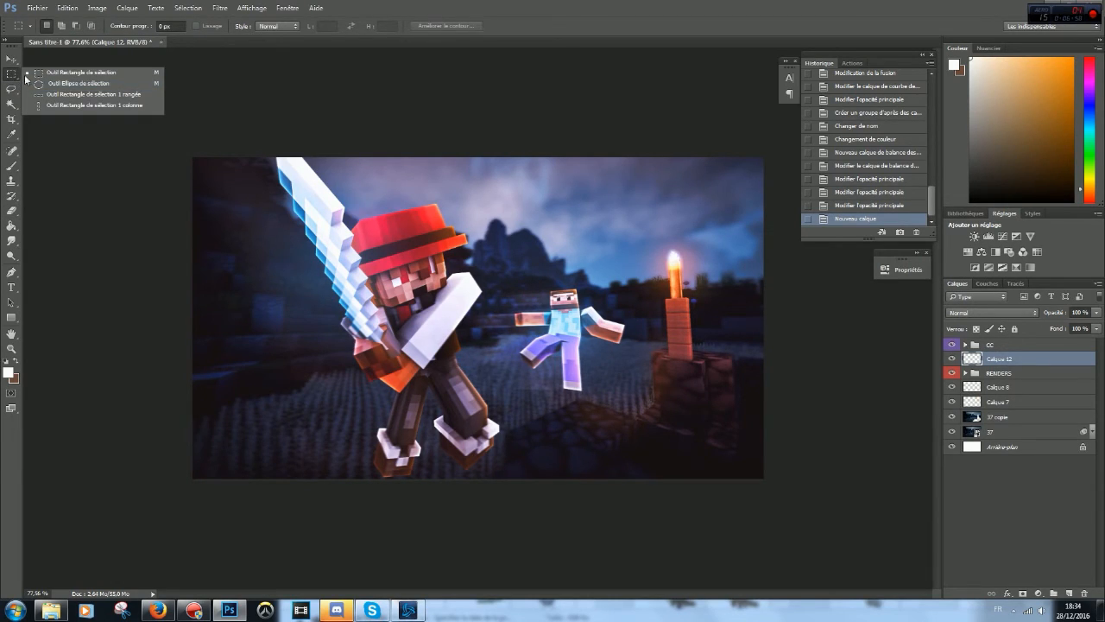
{"action": "left_click", "coordinate": [43, 77]}
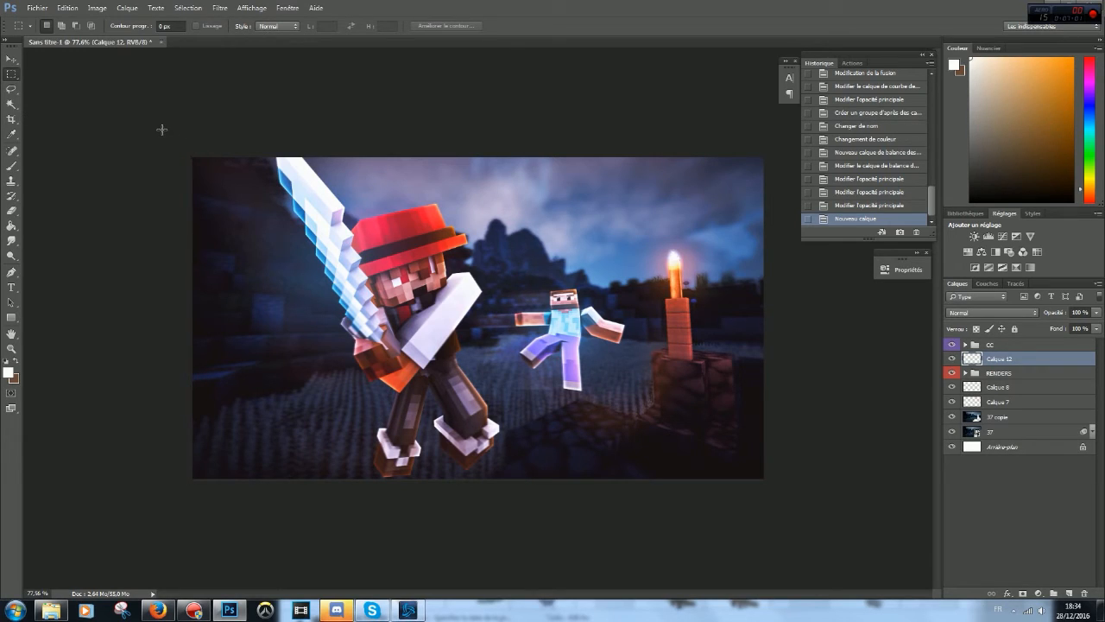
{"action": "left_click_drag", "start_coordinate": [192, 156], "coordinate": [225, 147]}
{"action": "left_click_drag", "start_coordinate": [321, 158], "coordinate": [788, 160]}
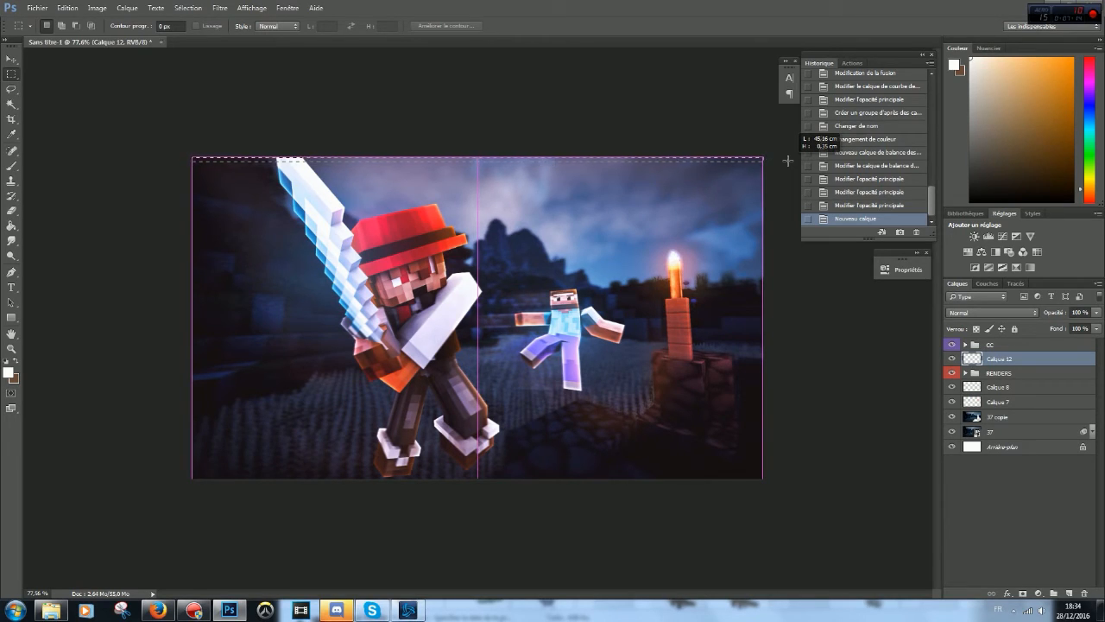
{"action": "left_click_drag", "start_coordinate": [788, 160], "coordinate": [788, 160]}
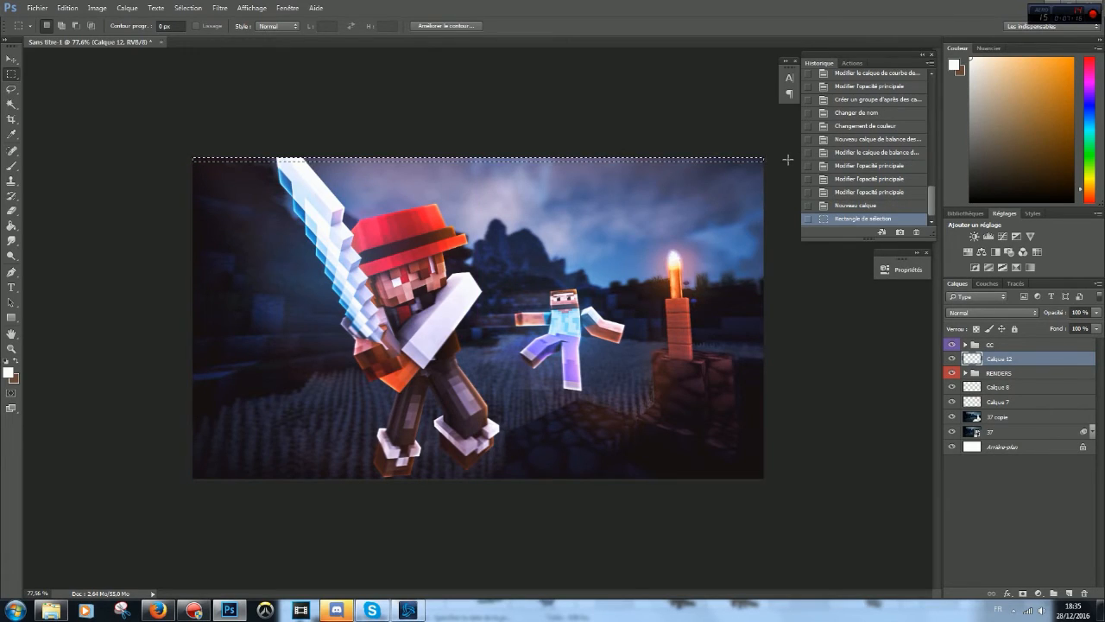
Step: Add equally thin strips along the image's right, bottom and left edges to the selection so it forms a complete frame
{"action": "key", "text": "shift"}
{"action": "left_click_drag", "start_coordinate": [773, 140], "coordinate": [759, 531]}
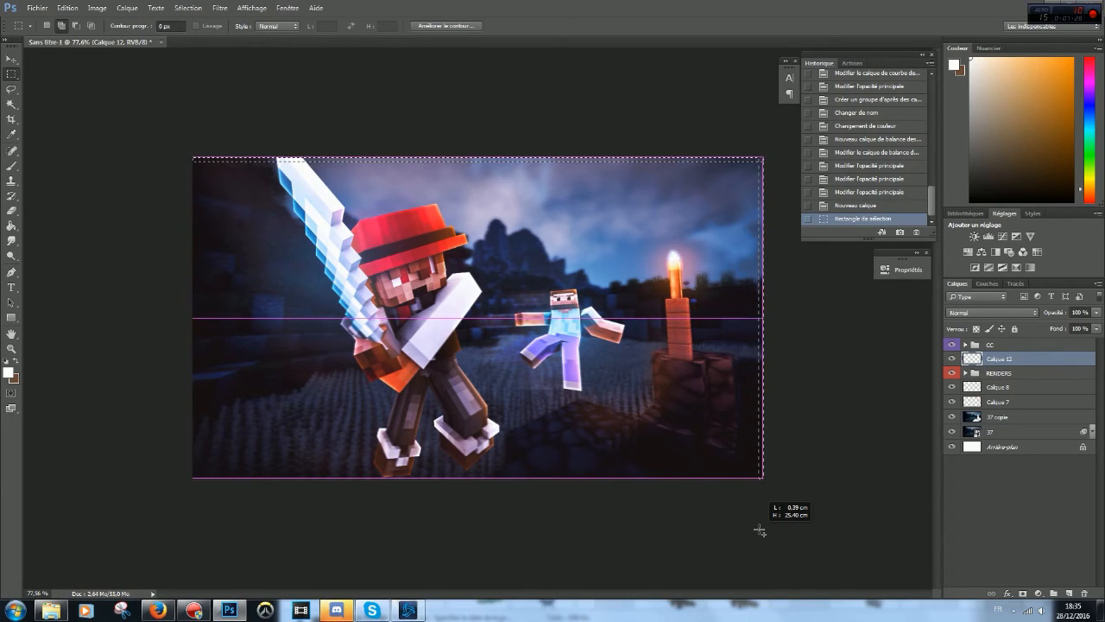
{"action": "left_click_drag", "start_coordinate": [759, 530], "coordinate": [760, 528]}
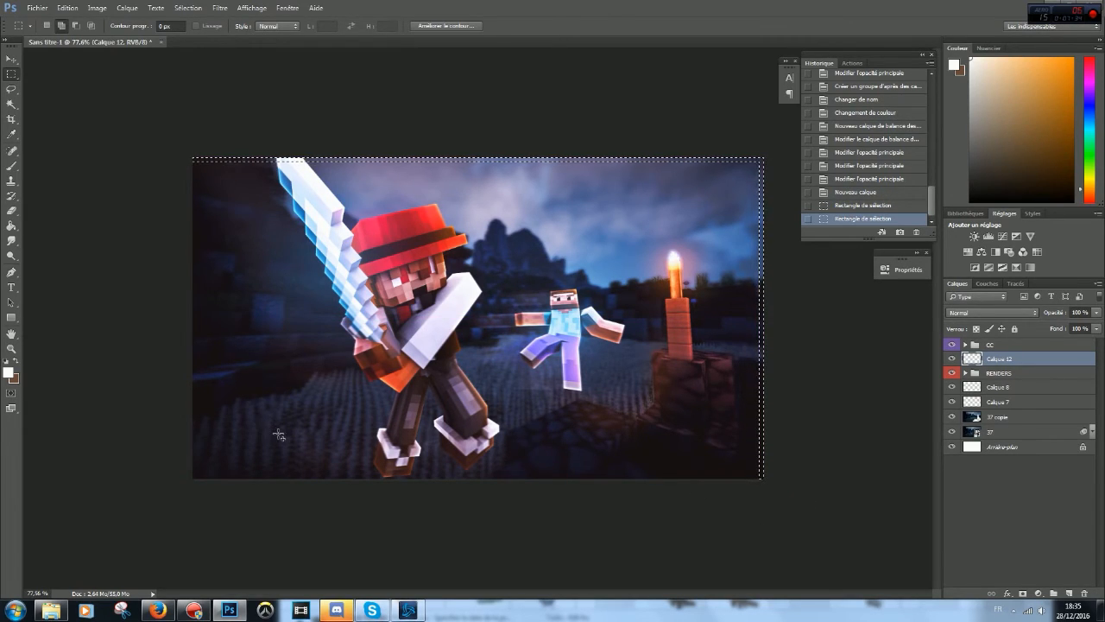
{"action": "left_click_drag", "start_coordinate": [761, 479], "coordinate": [182, 475]}
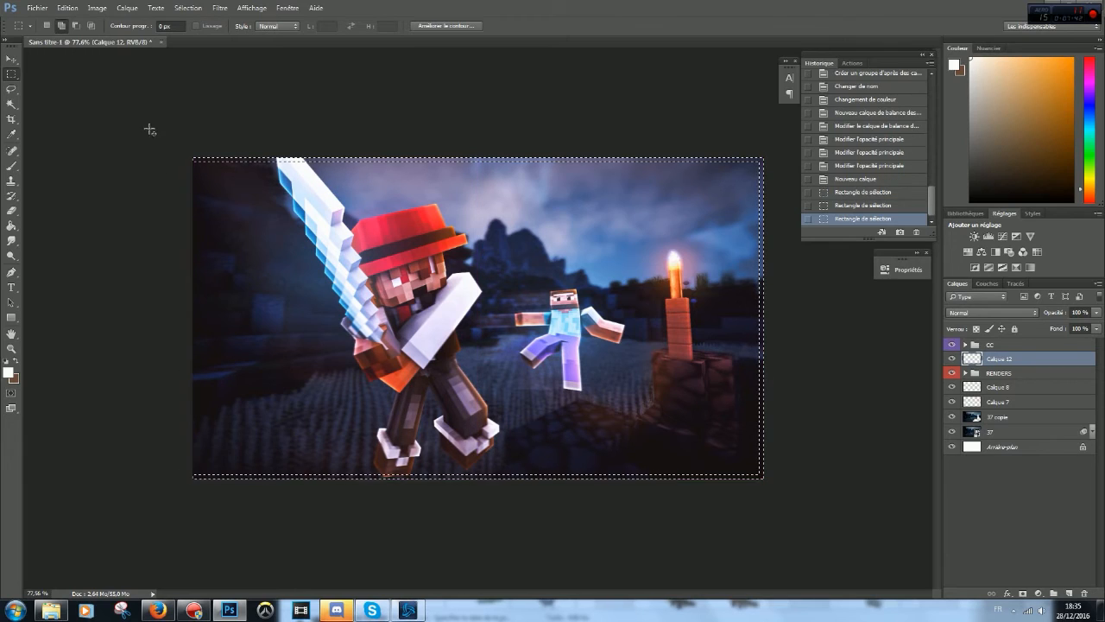
{"action": "left_click_drag", "start_coordinate": [139, 98], "coordinate": [195, 535]}
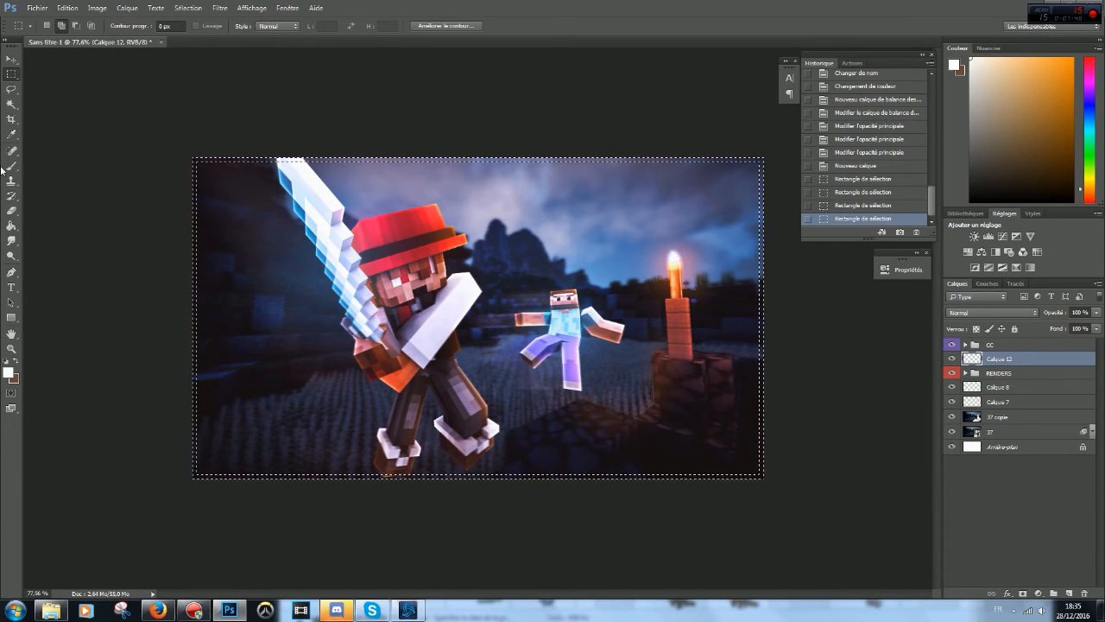
Step: Fill the frame selection on Calque 12 with white using the Paint Bucket and deselect it
{"action": "left_click", "coordinate": [7, 228]}
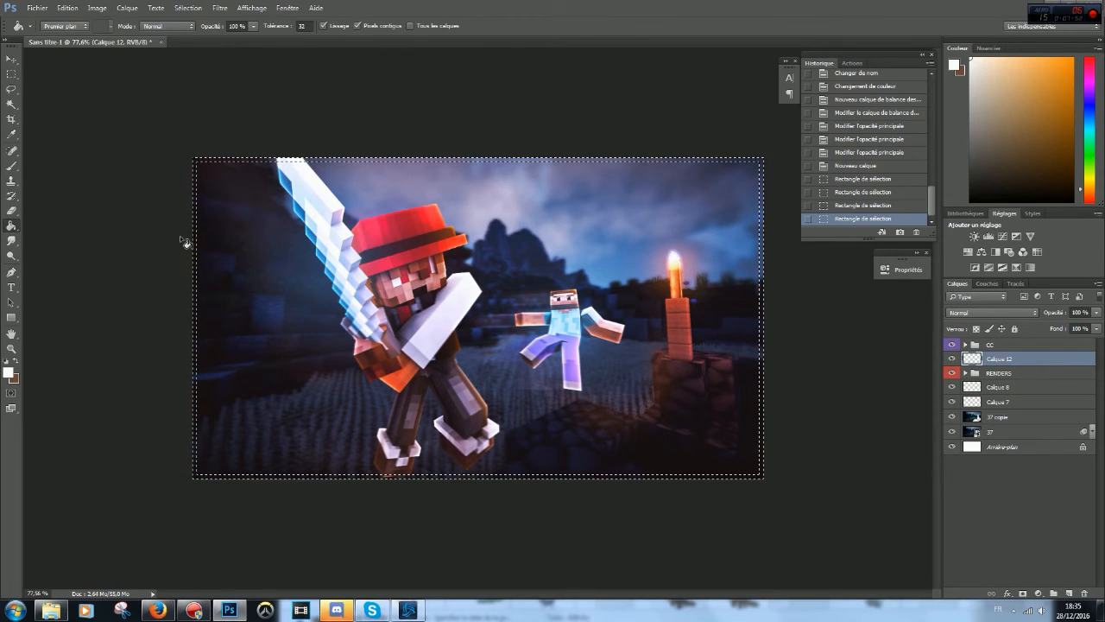
{"action": "left_click", "coordinate": [200, 283]}
{"action": "key", "text": "ctrl+d"}
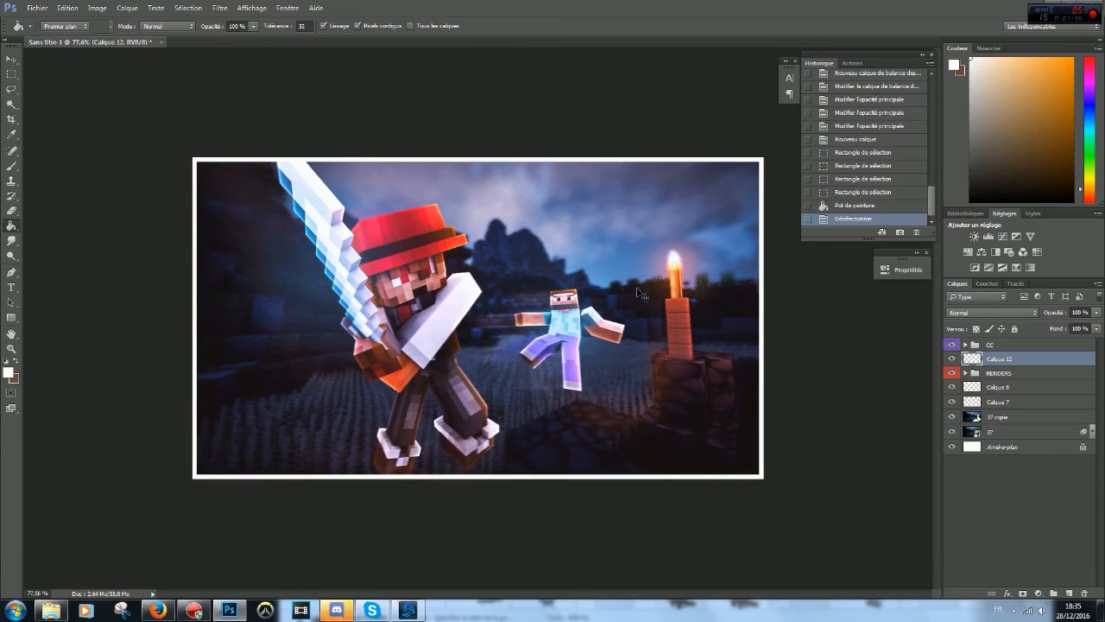
Step: Try several blend modes on the white frame layer, including Lumière tamisée and Couleur plus claire, and settle on Incrustation
{"action": "left_click", "coordinate": [1004, 313]}
{"action": "left_click", "coordinate": [956, 422]}
{"action": "left_click", "coordinate": [985, 312]}
{"action": "left_click", "coordinate": [954, 423]}
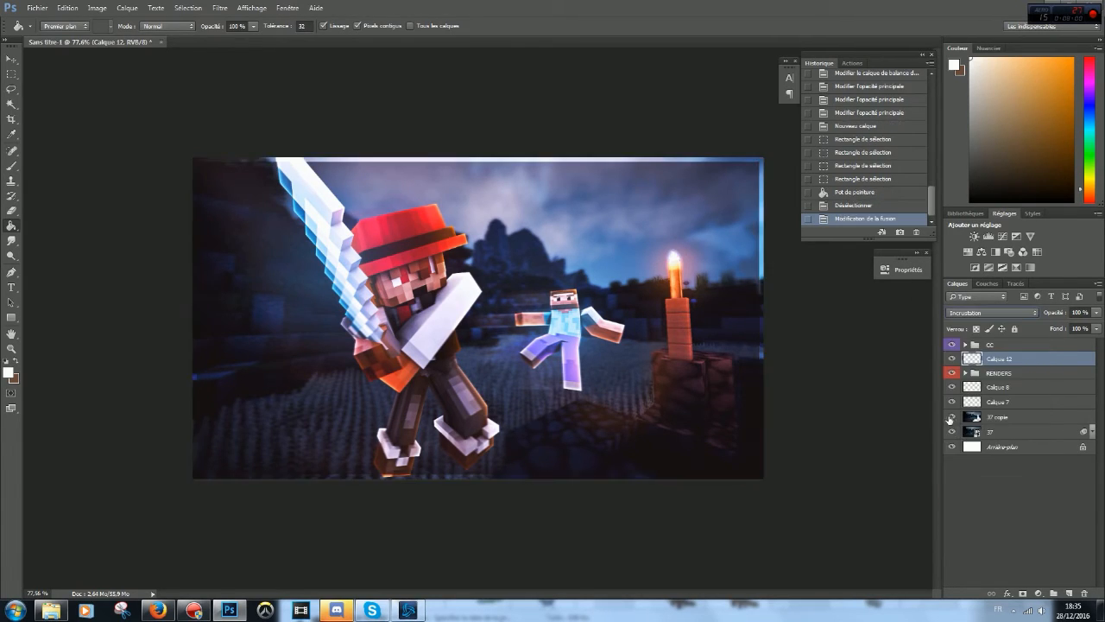
{"action": "scroll", "coordinate": [988, 318], "scroll_direction": "down", "scroll_amount": 1}
{"action": "scroll", "coordinate": [981, 314], "scroll_direction": "up", "scroll_amount": 1}
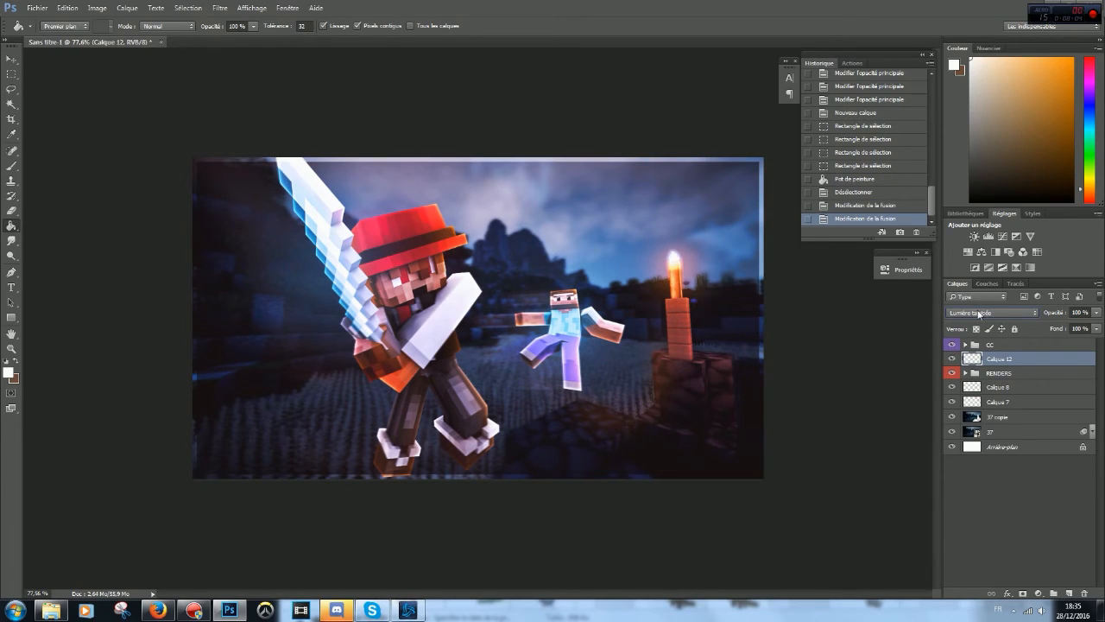
Step: Try placing Calque 12 above the CC group and undo the reordering, keeping the Incrustation blend mode
{"action": "left_click_drag", "start_coordinate": [1003, 358], "coordinate": [1022, 344]}
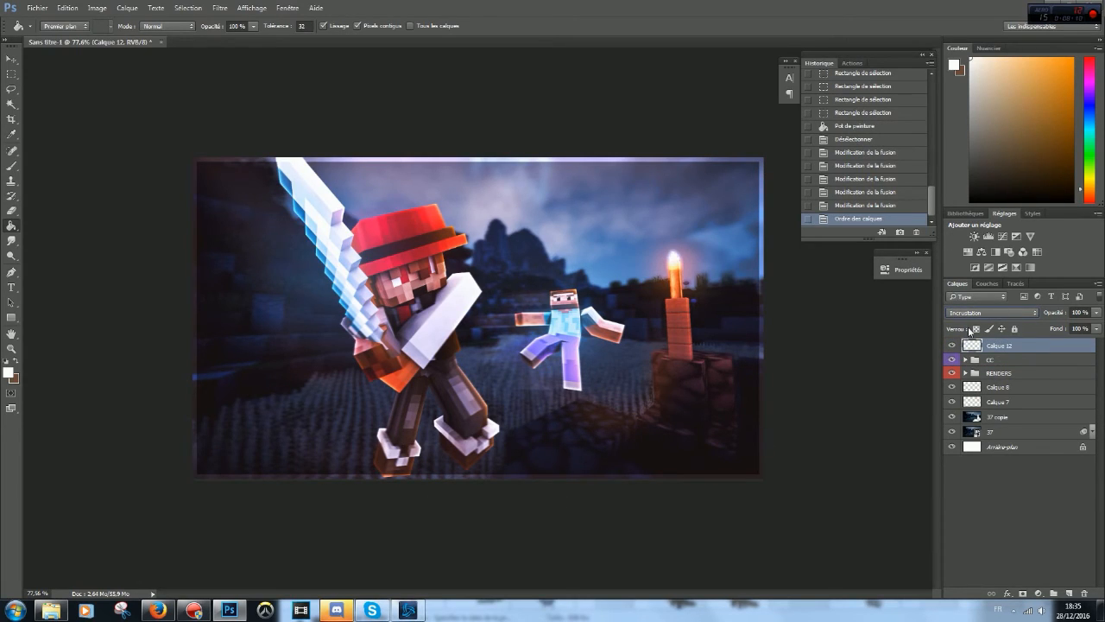
{"action": "double_click", "coordinate": [1021, 348]}
{"action": "left_click", "coordinate": [742, 146]}
{"action": "left_click", "coordinate": [843, 192]}
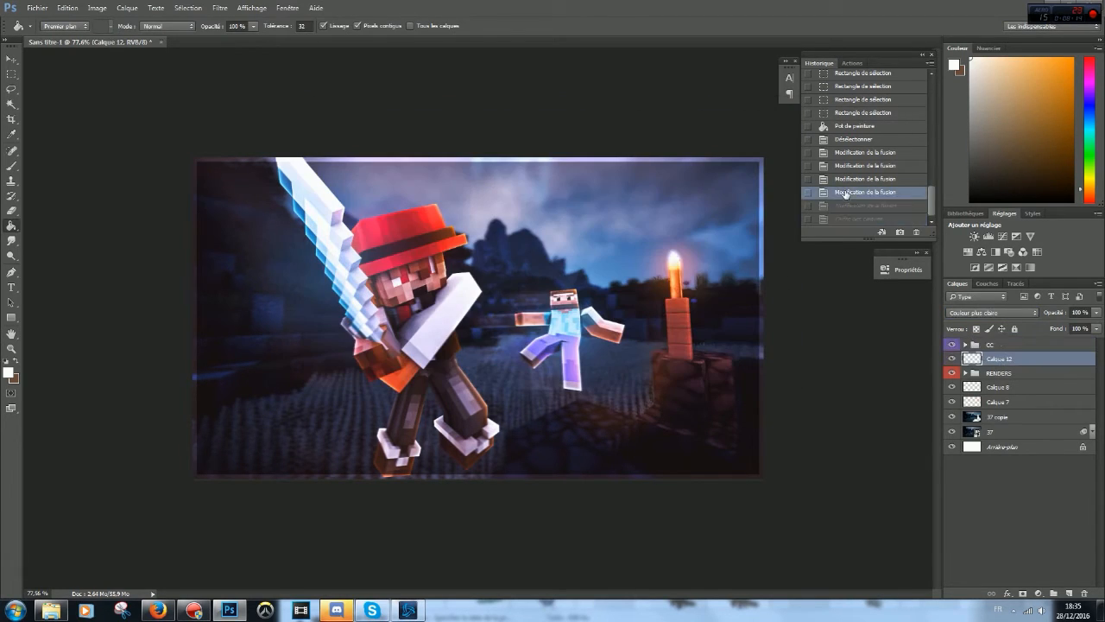
{"action": "left_click", "coordinate": [854, 205]}
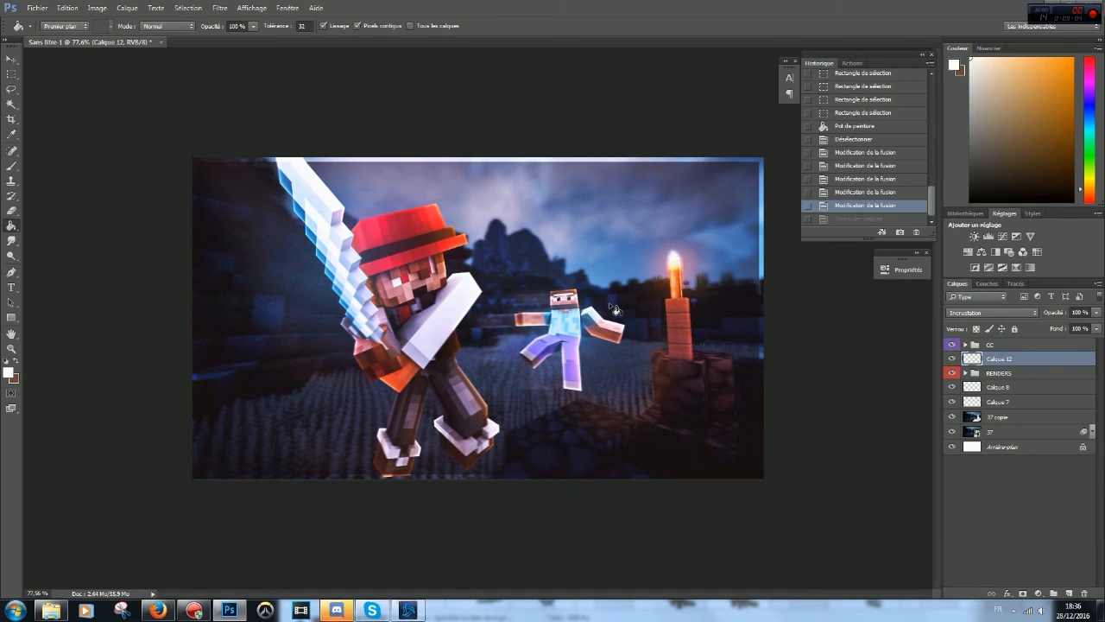
Step: Start a JPEG export through Save for Web up to choosing the save location, and cancel it
{"action": "left_click", "coordinate": [37, 8]}
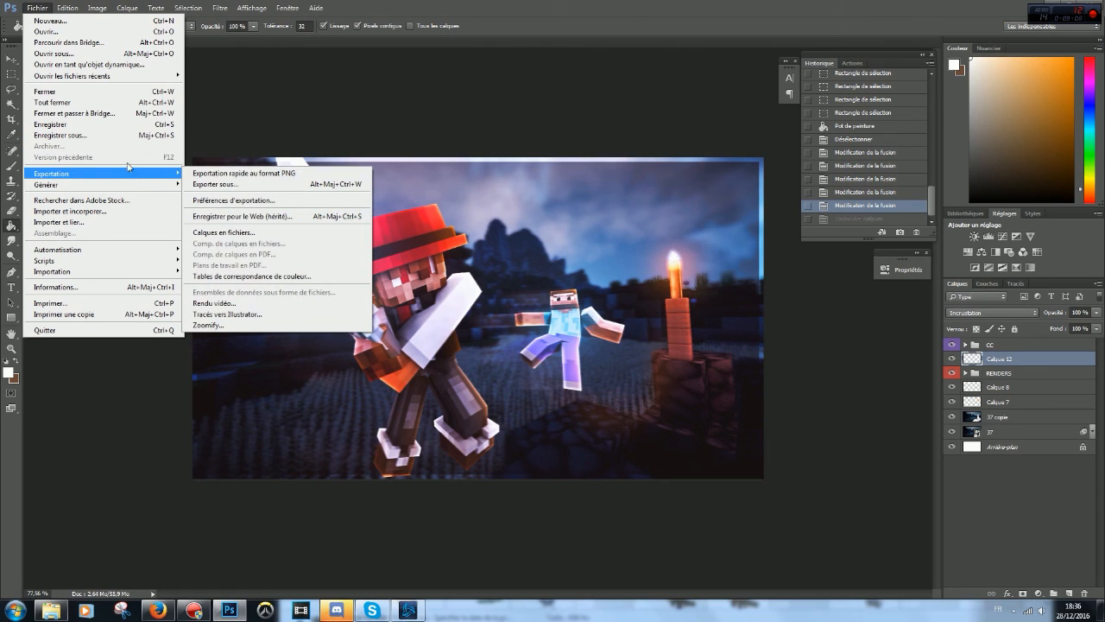
{"action": "mouse_move", "coordinate": [140, 183]}
{"action": "key", "text": "Escape"}
{"action": "key", "text": "ctrl+alt+shift+s"}
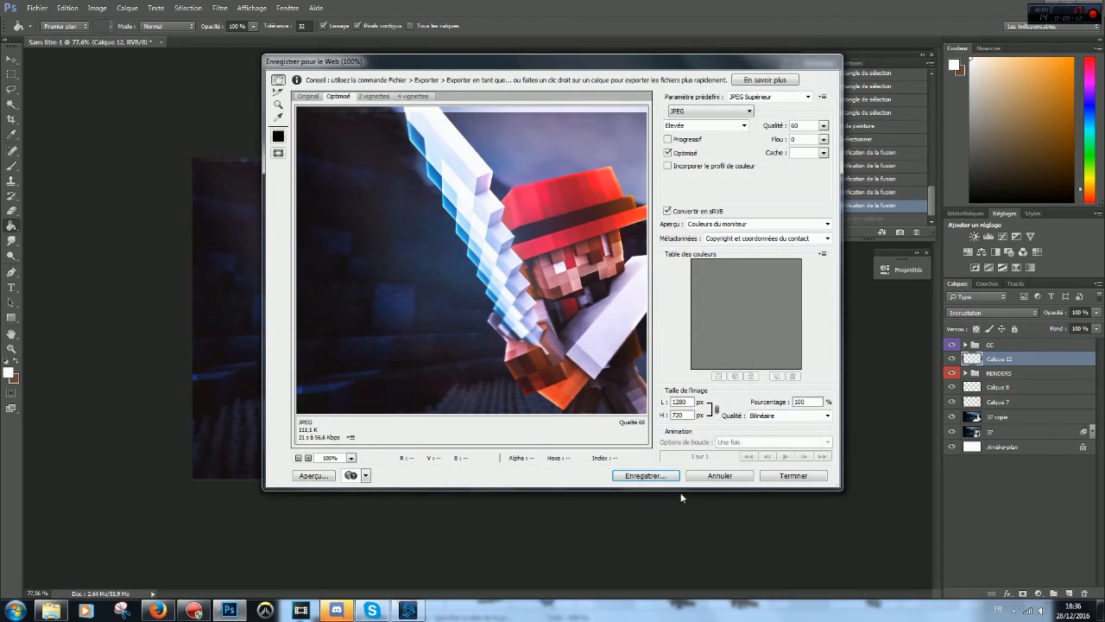
{"action": "left_click", "coordinate": [646, 476]}
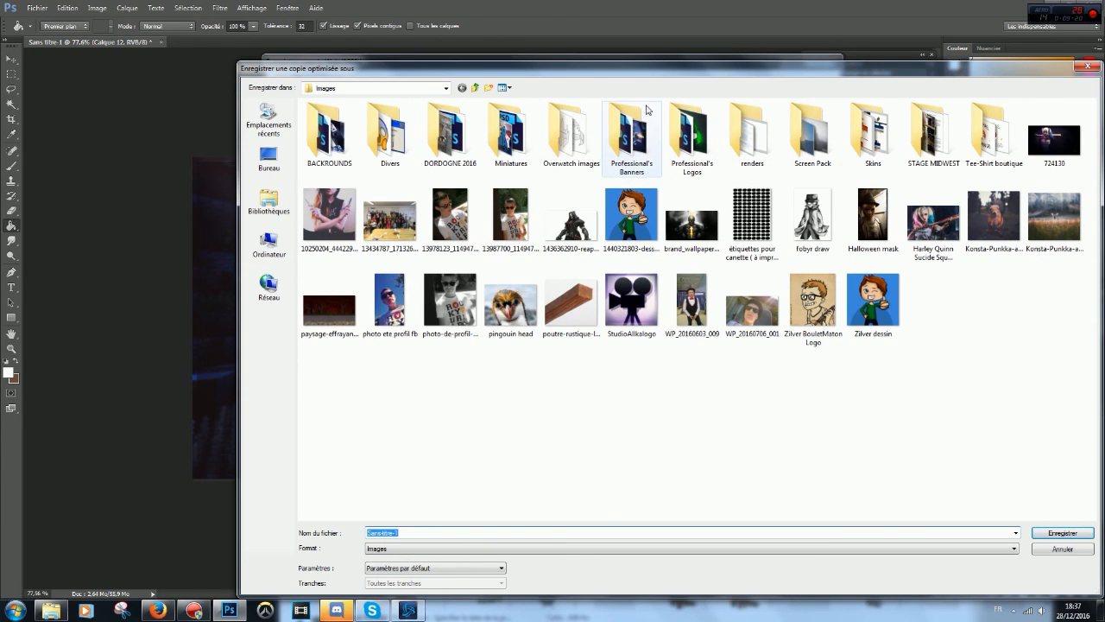
{"action": "left_click", "coordinate": [1088, 66]}
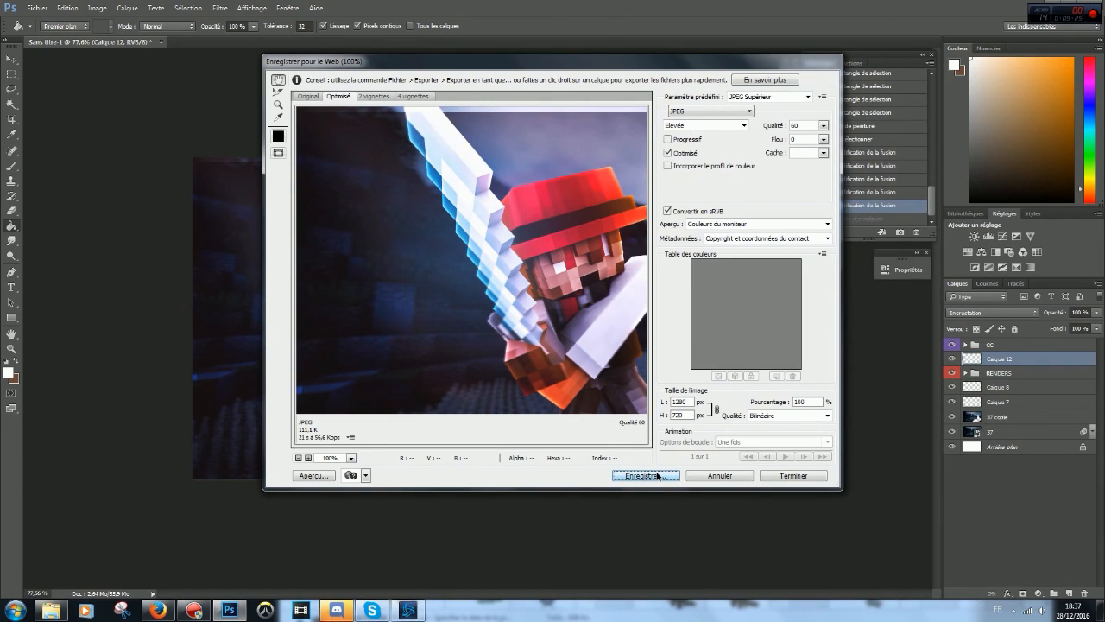
{"action": "left_click", "coordinate": [705, 477]}
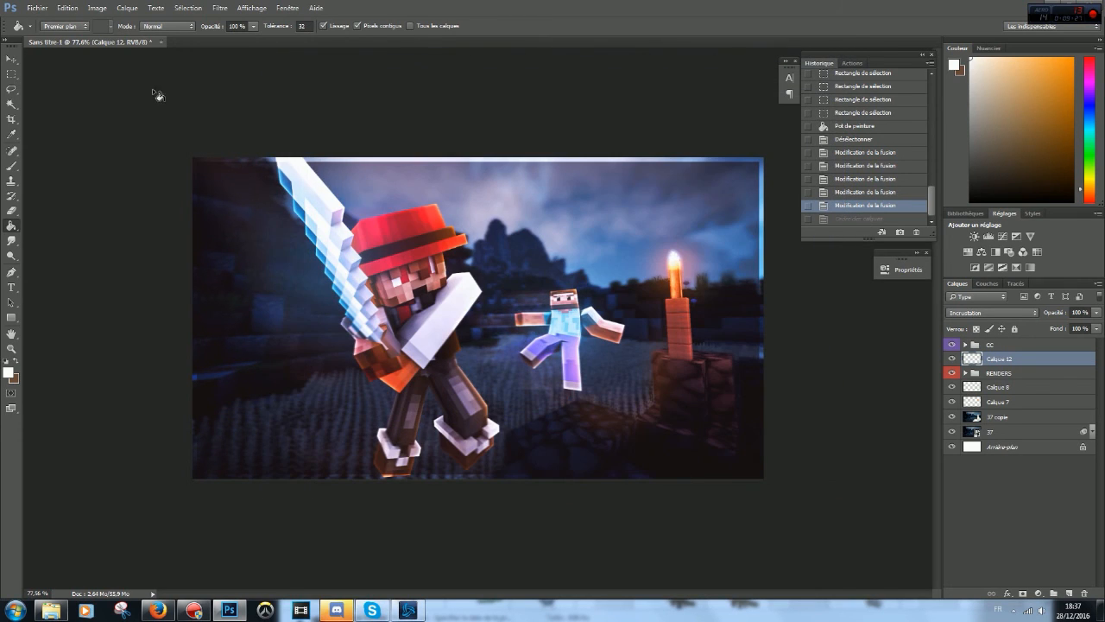
{"action": "left_click", "coordinate": [37, 8]}
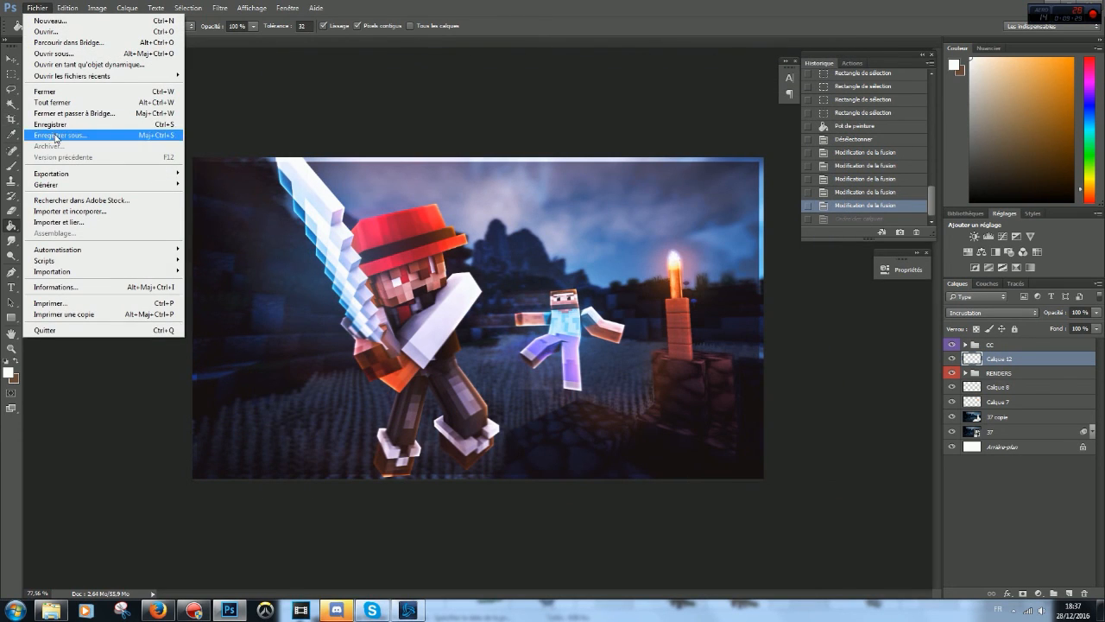
{"action": "left_click", "coordinate": [451, 123]}
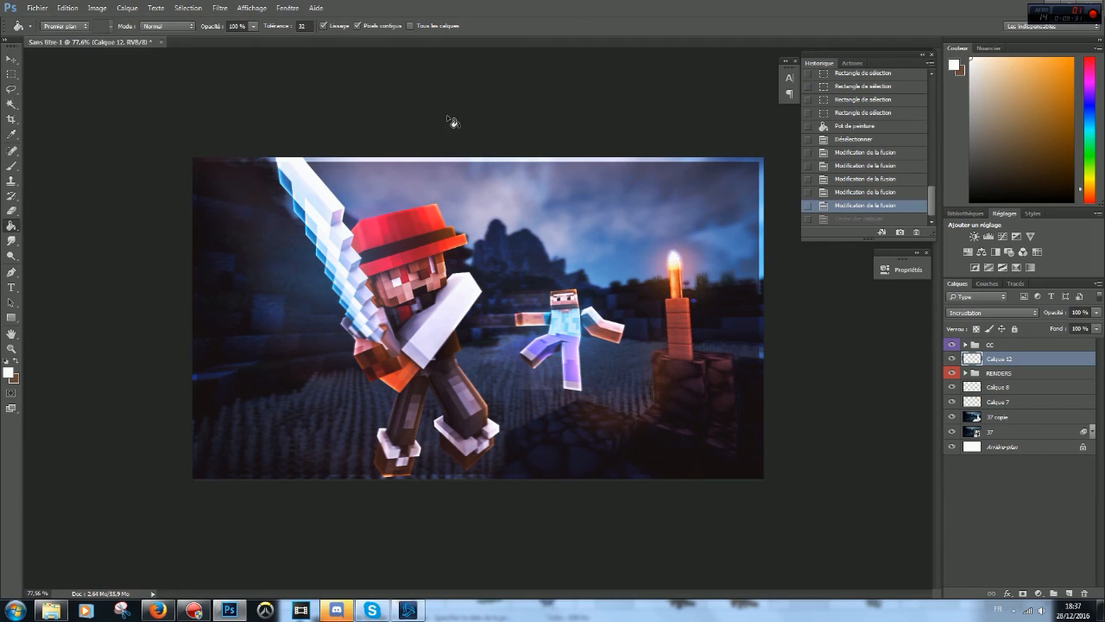
{"action": "scroll", "coordinate": [451, 122], "scroll_direction": "down", "scroll_amount": 3}
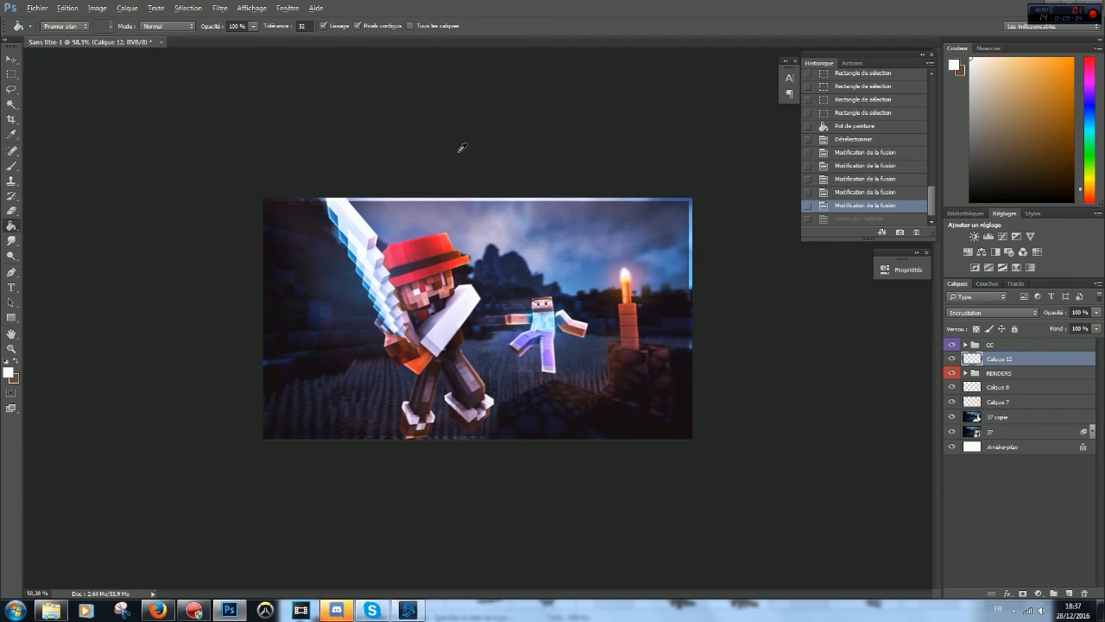
{"action": "scroll", "coordinate": [460, 150], "scroll_direction": "down", "scroll_amount": 2}
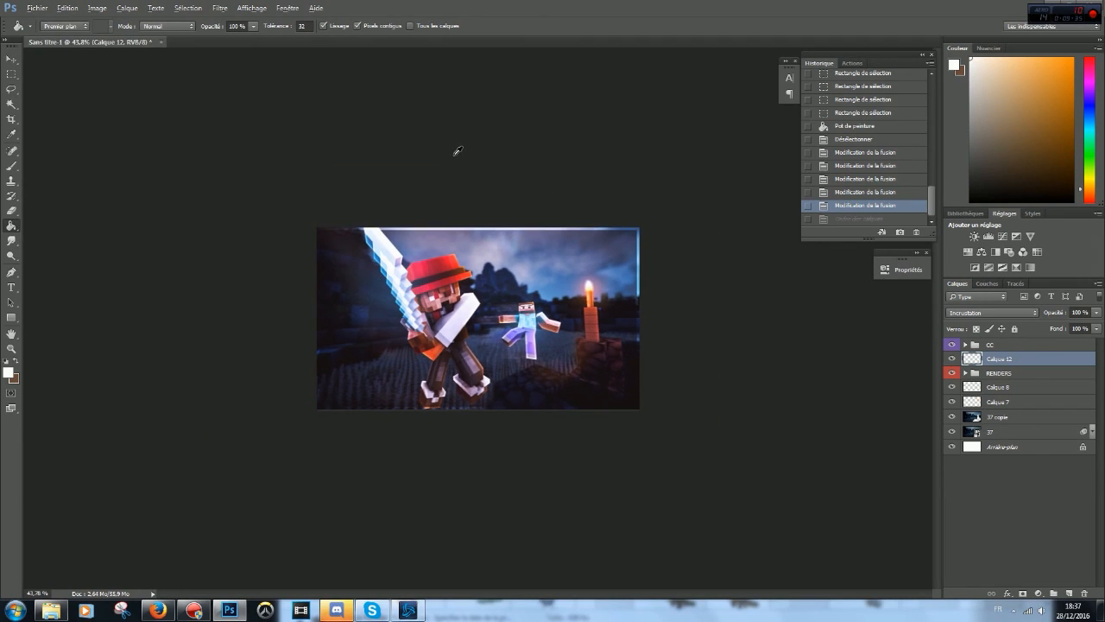